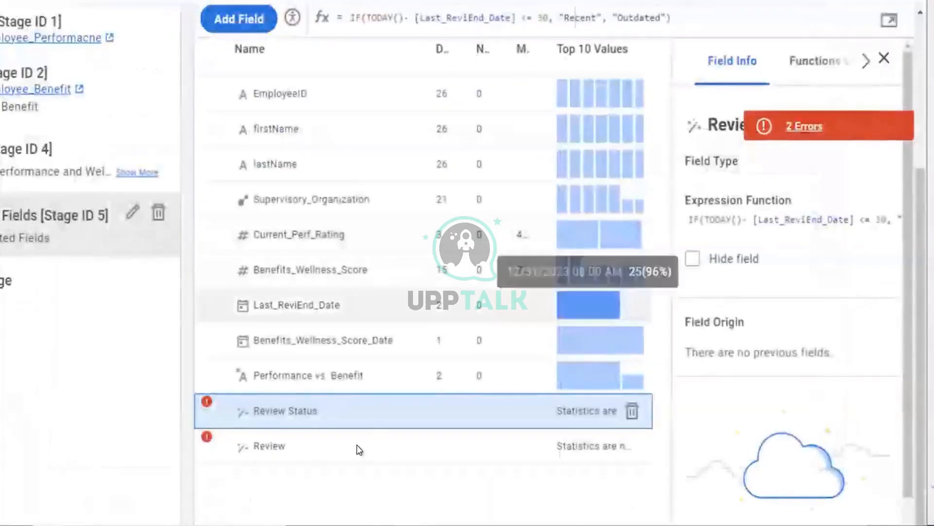
Open the Review calculated field's expression in the expanded editor and examine its CASE condition
{"action": "left_click", "coordinate": [355, 452]}
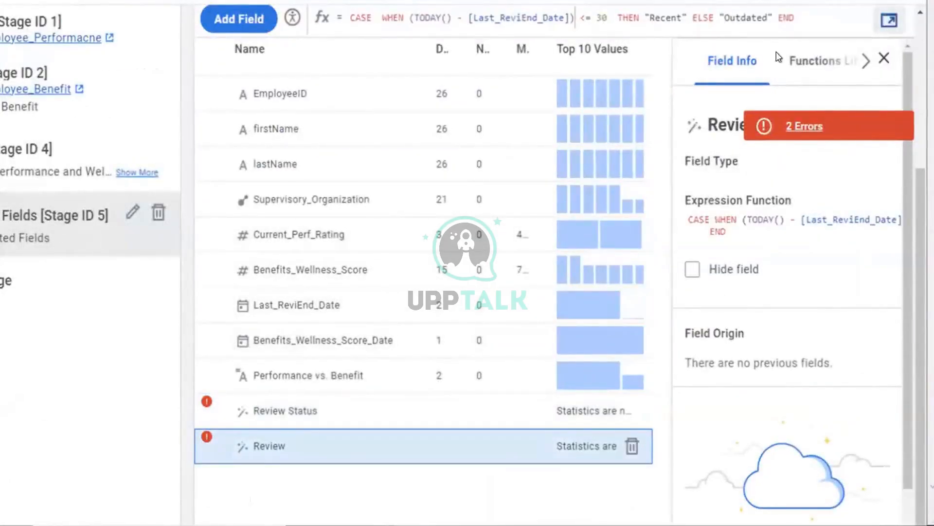
{"action": "left_click", "coordinate": [889, 22]}
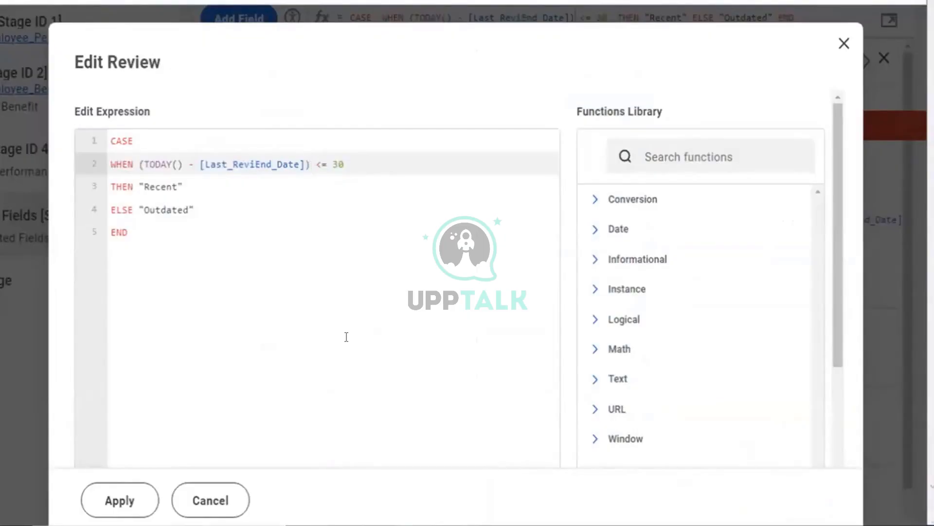
{"action": "double_click", "coordinate": [339, 164]}
{"action": "left_click", "coordinate": [348, 242]}
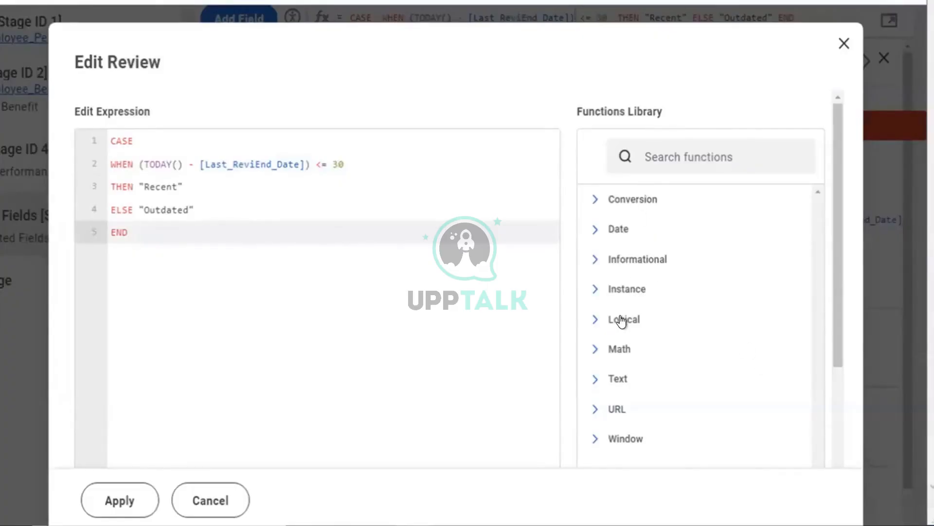
Search the functions library for "date diff", and broaden the search to "date"
{"action": "left_click", "coordinate": [664, 154]}
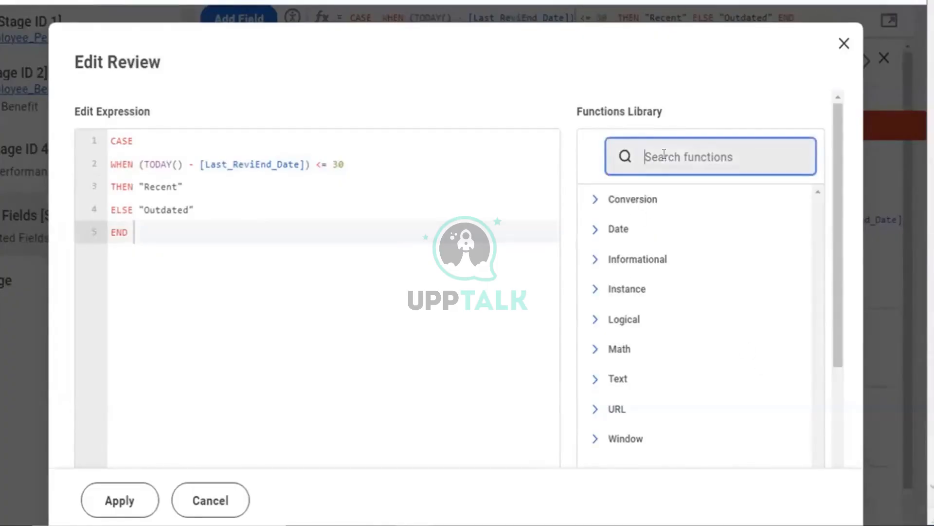
{"action": "type", "text": "dat"}
{"action": "scroll", "coordinate": [662, 161], "scroll_direction": "down", "scroll_amount": 3}
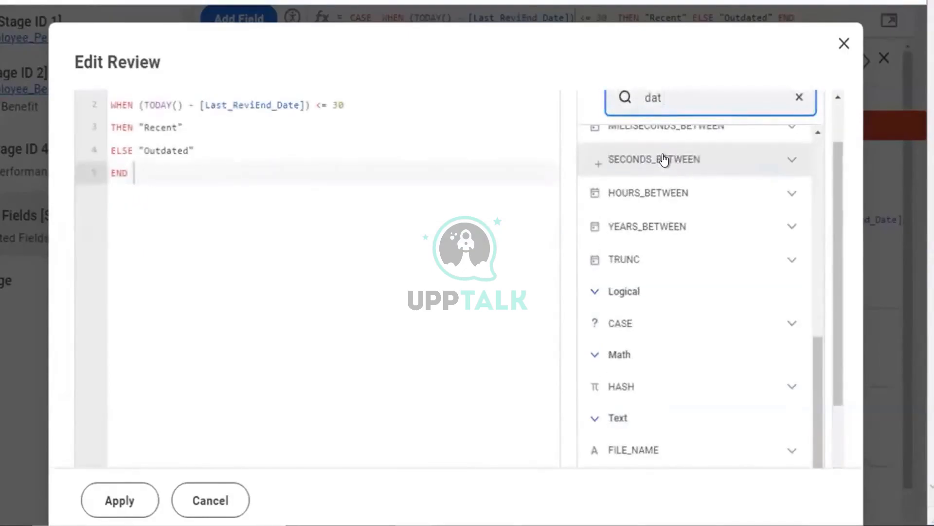
{"action": "type", "text": "e"}
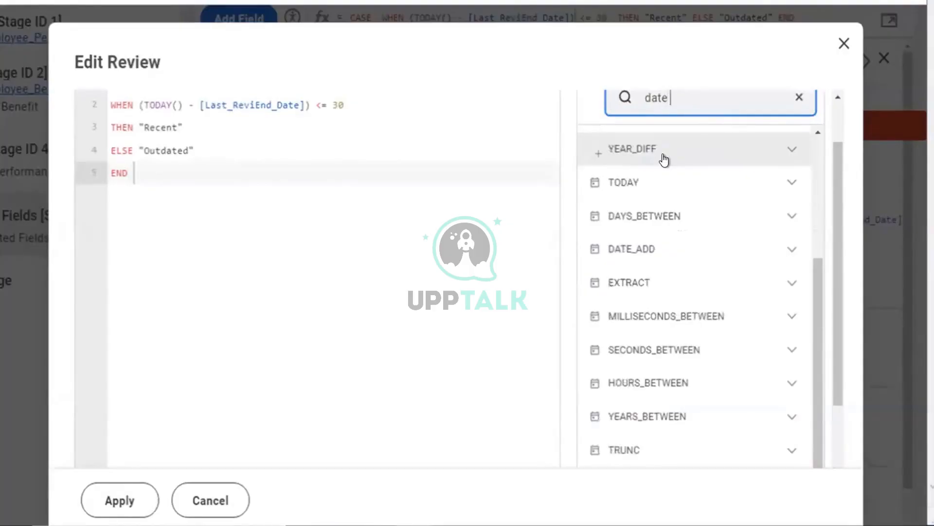
{"action": "type", "text": " diff"}
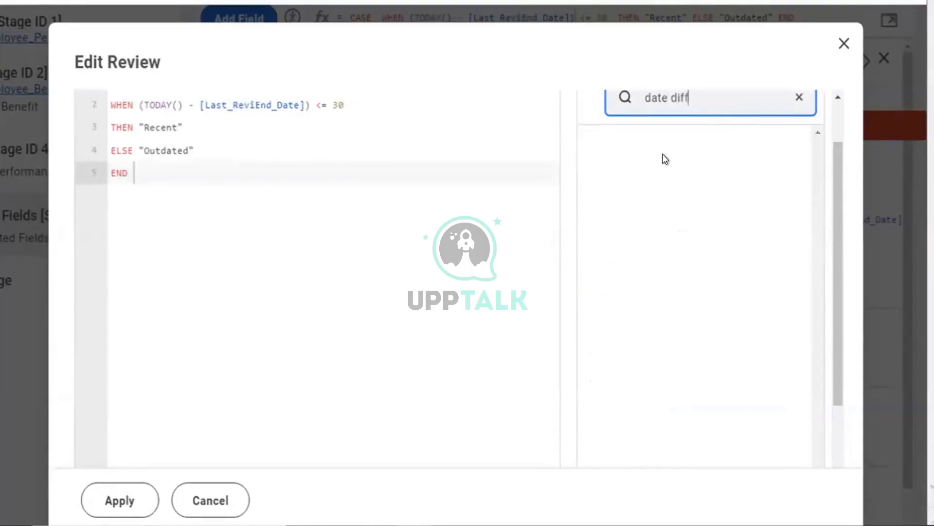
{"action": "key", "text": "BackSpace"}
{"action": "key", "text": "BackSpace"}
{"action": "key", "text": "BackSpace"}
{"action": "key", "text": "BackSpace"}
{"action": "key", "text": "BackSpace"}
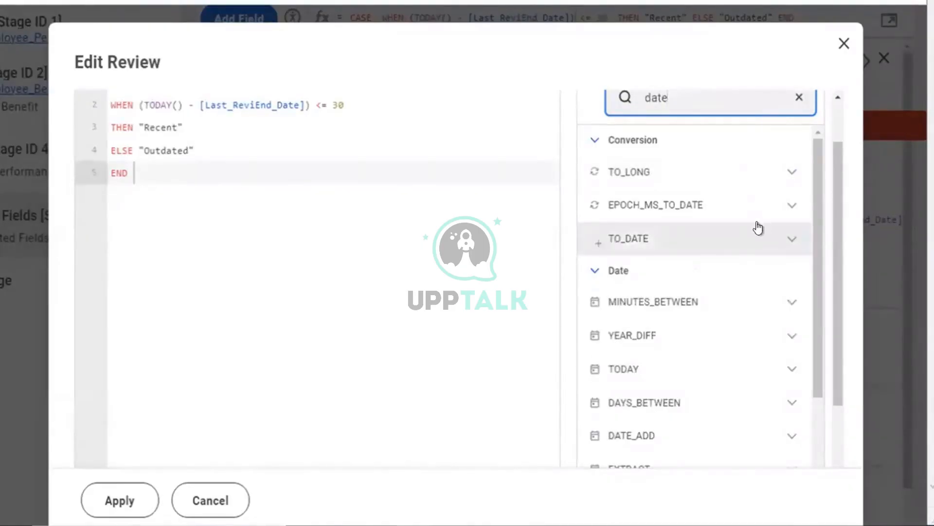
Expand the DAYS_BETWEEN function's documentation and read its syntax, return value and example
{"action": "scroll", "coordinate": [678, 350], "scroll_direction": "down", "scroll_amount": 2}
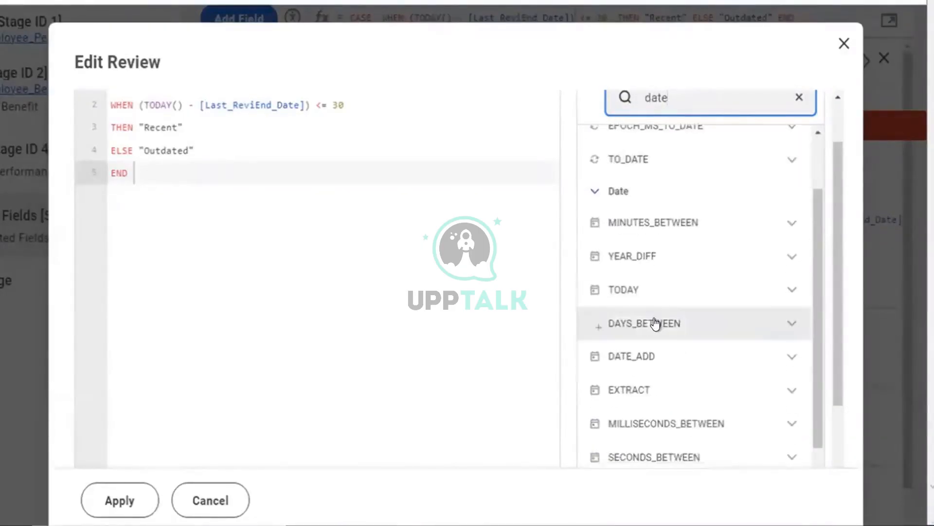
{"action": "left_click", "coordinate": [630, 324]}
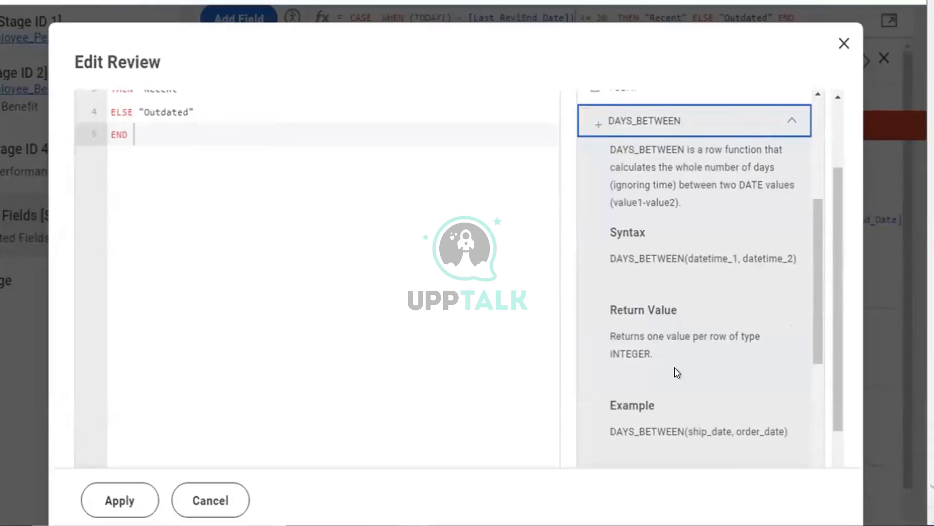
{"action": "scroll", "coordinate": [676, 371], "scroll_direction": "down", "scroll_amount": 3}
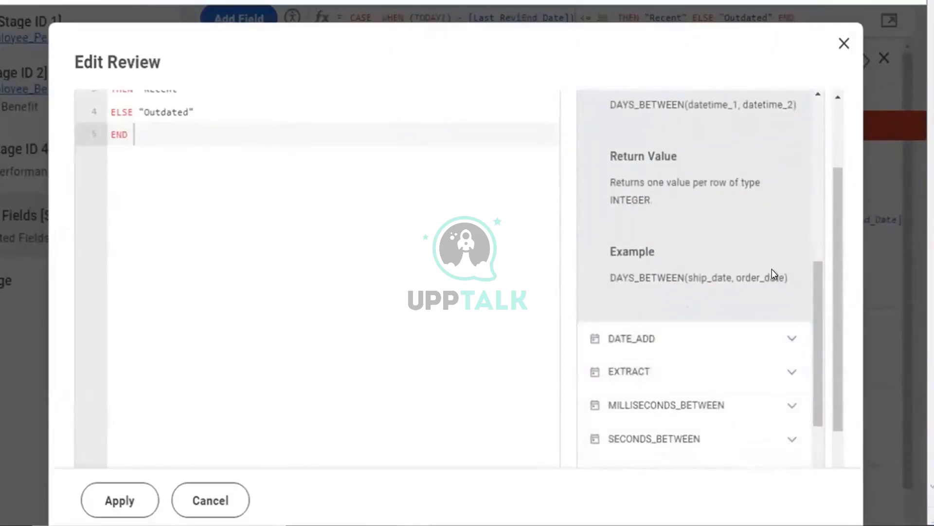
Copy the DAYS_BETWEEN function name from its example and insert it with parentheses before TODAY() in the WHEN condition
{"action": "double_click", "coordinate": [645, 276]}
{"action": "key", "text": "ctrl+c"}
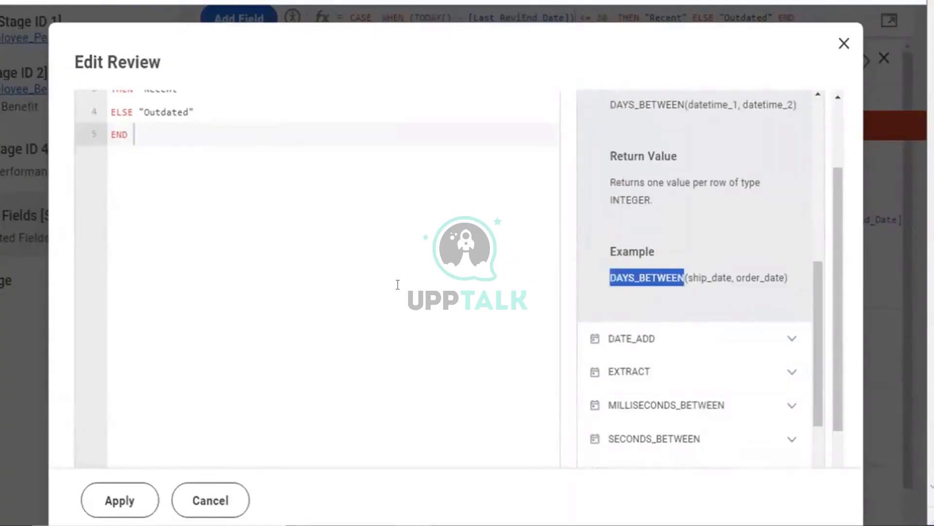
{"action": "scroll", "coordinate": [398, 285], "scroll_direction": "up", "scroll_amount": 2}
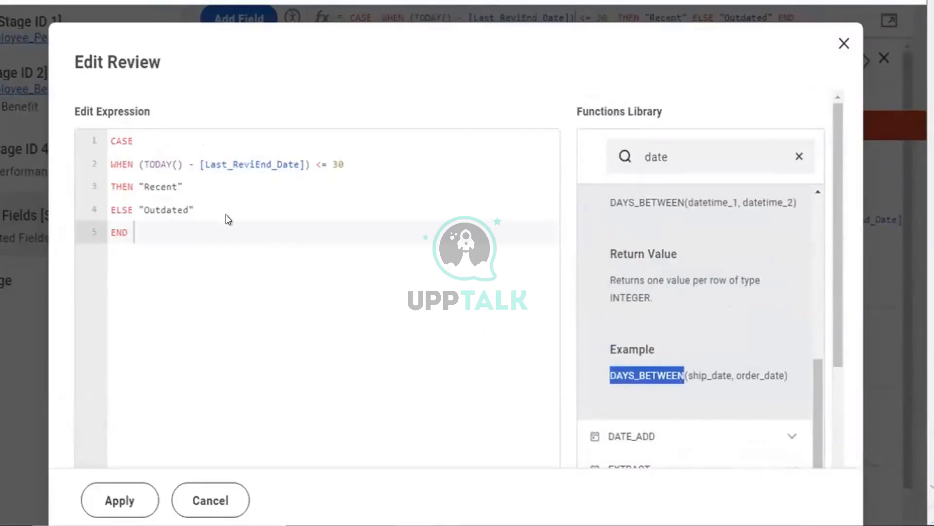
{"action": "left_click", "coordinate": [143, 159]}
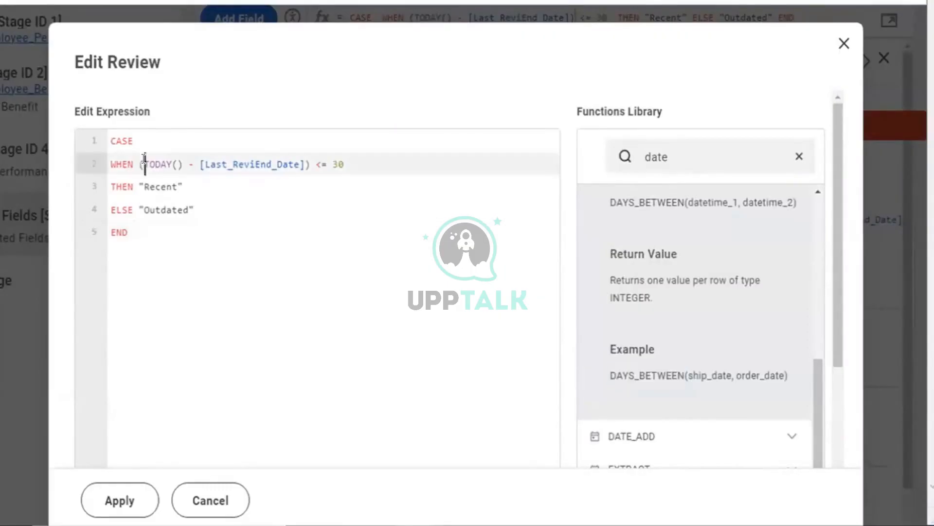
{"action": "key", "text": "ctrl+v"}
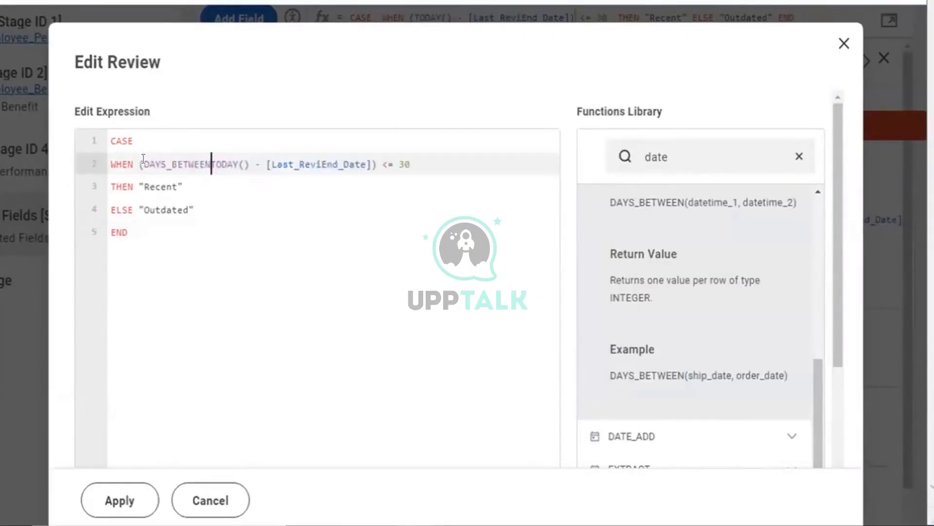
{"action": "type", "text": "("}
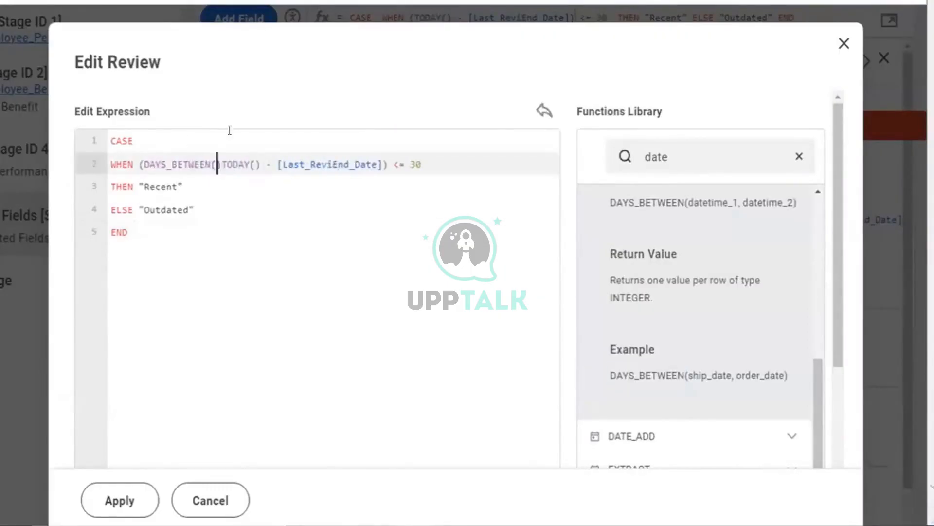
Adjust the parentheses so DAYS_BETWEEN encloses both TODAY() and [Last_ReviEnd_Date] in the WHEN condition
{"action": "left_click", "coordinate": [385, 172]}
{"action": "key", "text": "Right"}
{"action": "type", "text": ")"}
{"action": "left_click", "coordinate": [223, 164]}
{"action": "type", "text": "\\"}
{"action": "key", "text": "BackSpace"}
{"action": "key", "text": "BackSpace"}
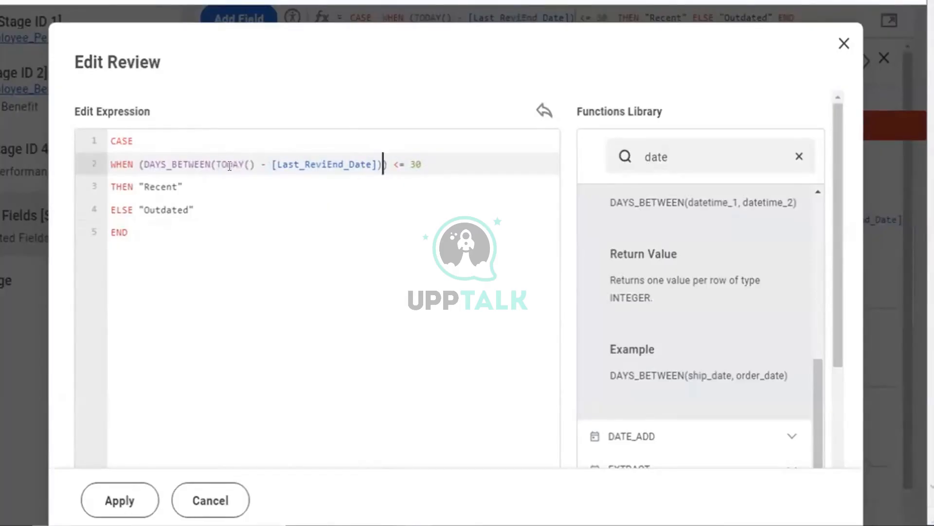
{"action": "double_click", "coordinate": [257, 161]}
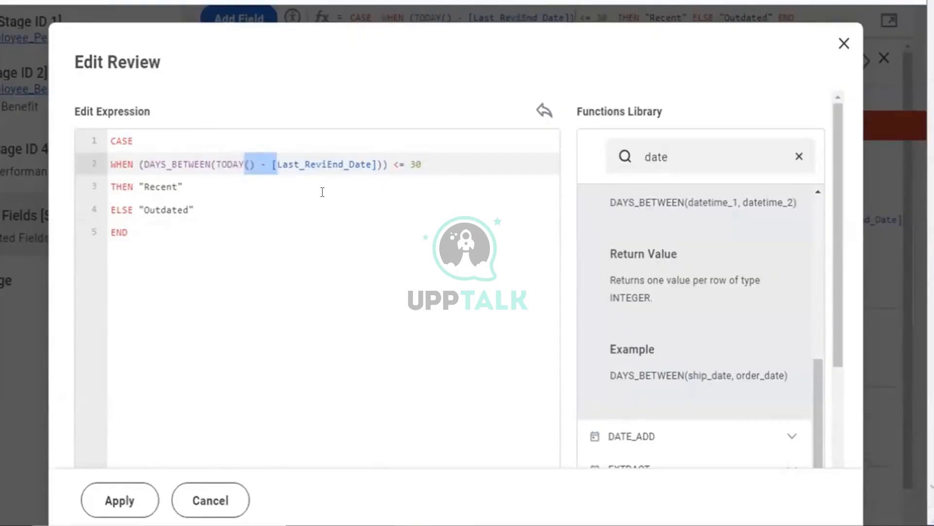
{"action": "left_click", "coordinate": [309, 209]}
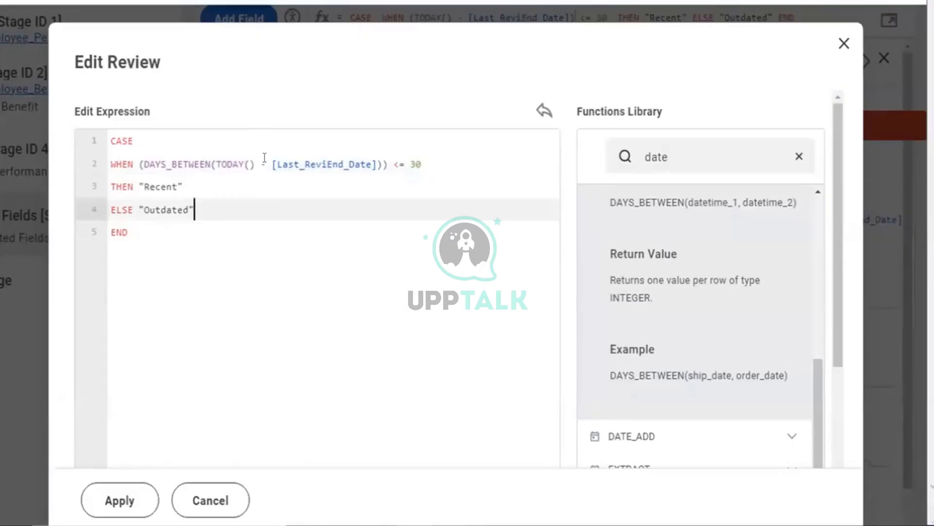
{"action": "left_click", "coordinate": [264, 157]}
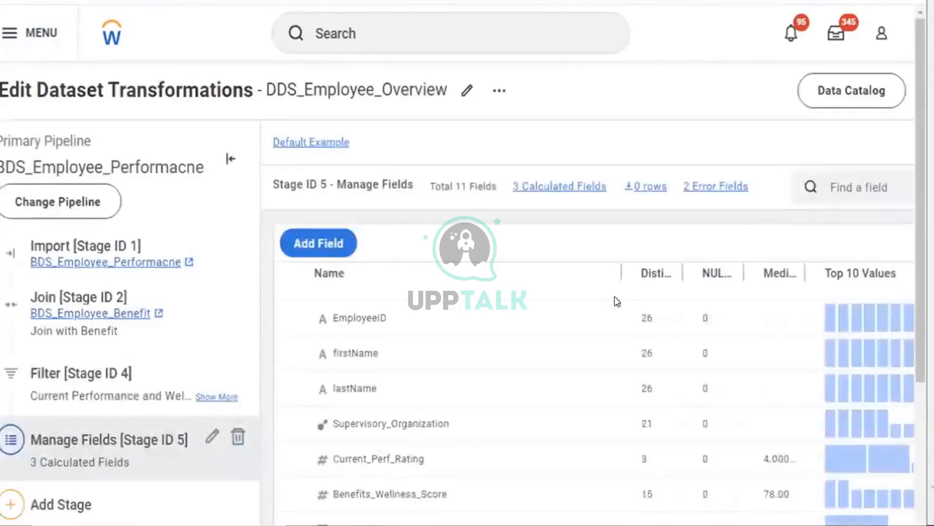
Compare the expressions of the Review and Review Status calculated fields in the Manage Fields stage
{"action": "scroll", "coordinate": [615, 300], "scroll_direction": "down", "scroll_amount": 4}
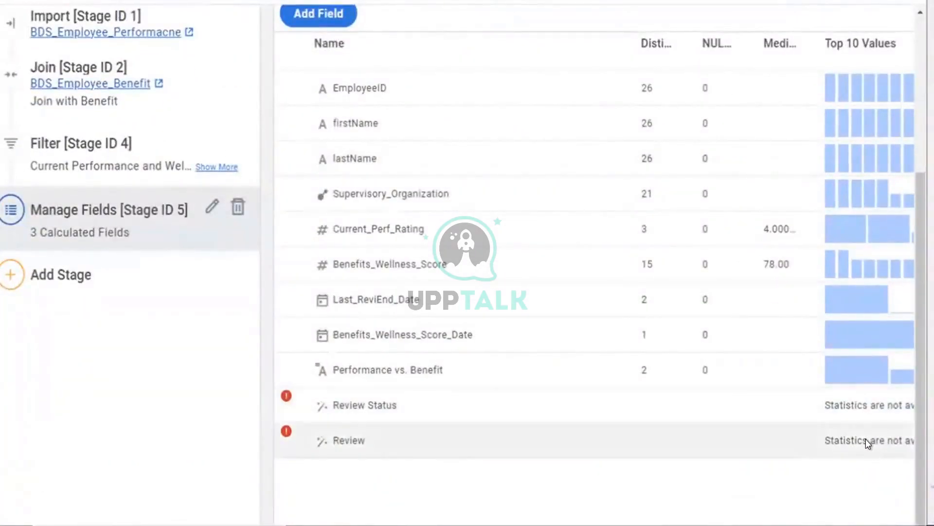
{"action": "left_click", "coordinate": [788, 428]}
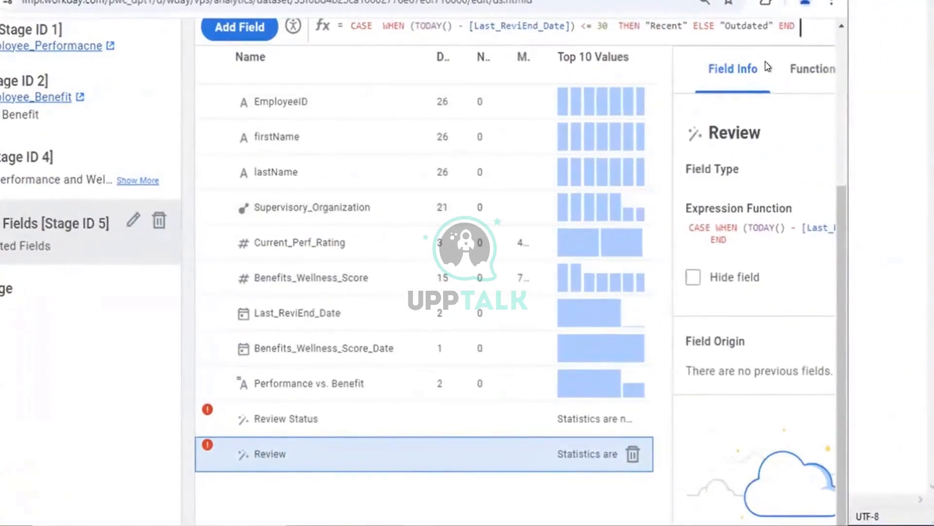
{"action": "left_click", "coordinate": [357, 419]}
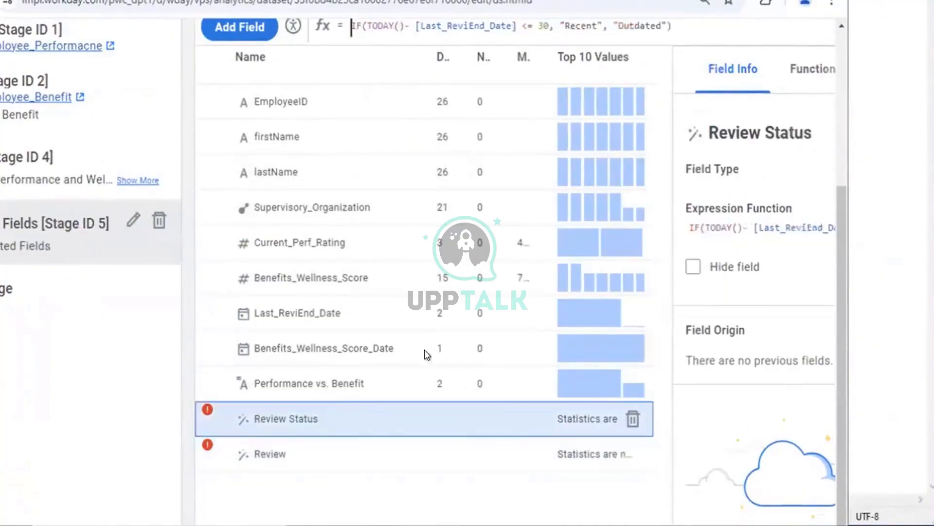
{"action": "left_click", "coordinate": [434, 453]}
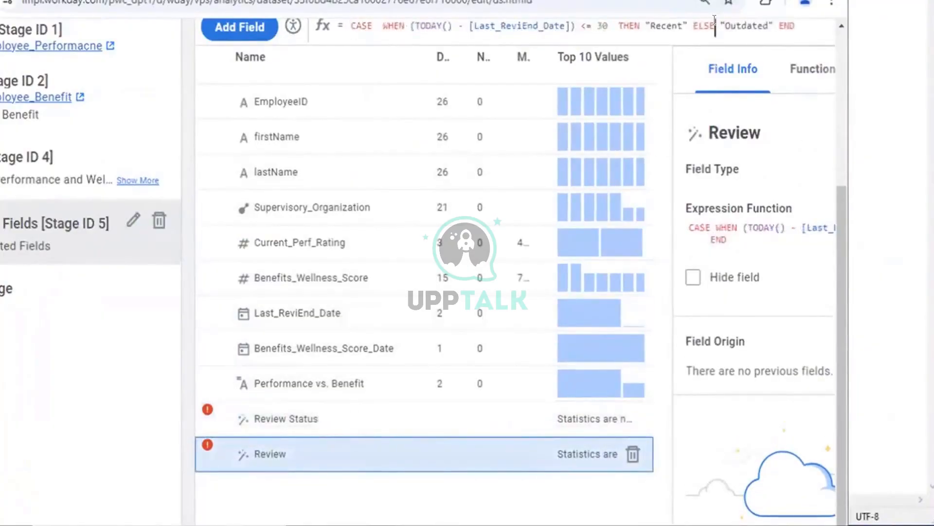
Inspect the Review field's CASE expression in the formula bar and resubmit it for validation
{"action": "triple_click", "coordinate": [666, 28]}
{"action": "left_click", "coordinate": [656, 26]}
{"action": "left_click", "coordinate": [410, 27]}
{"action": "key", "text": "Right"}
{"action": "scroll", "coordinate": [835, 103], "scroll_direction": "up", "scroll_amount": 5}
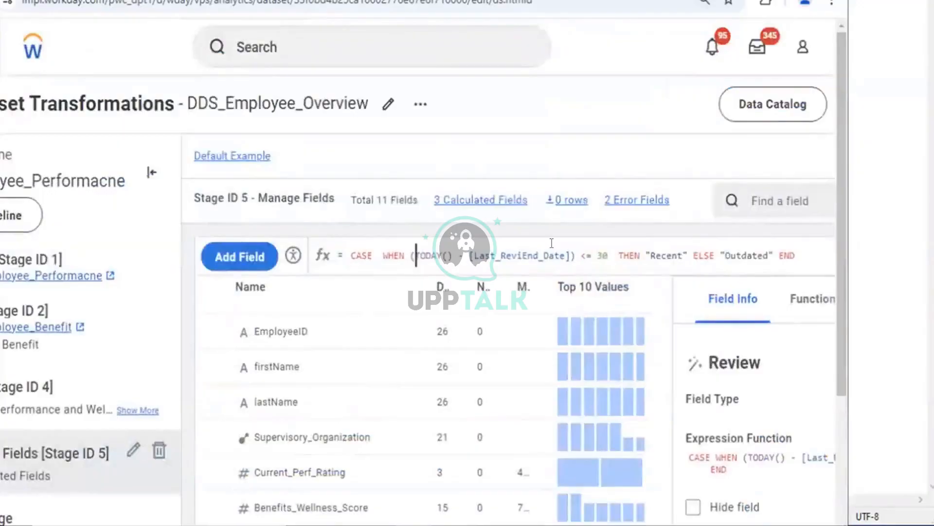
{"action": "left_click", "coordinate": [813, 241]}
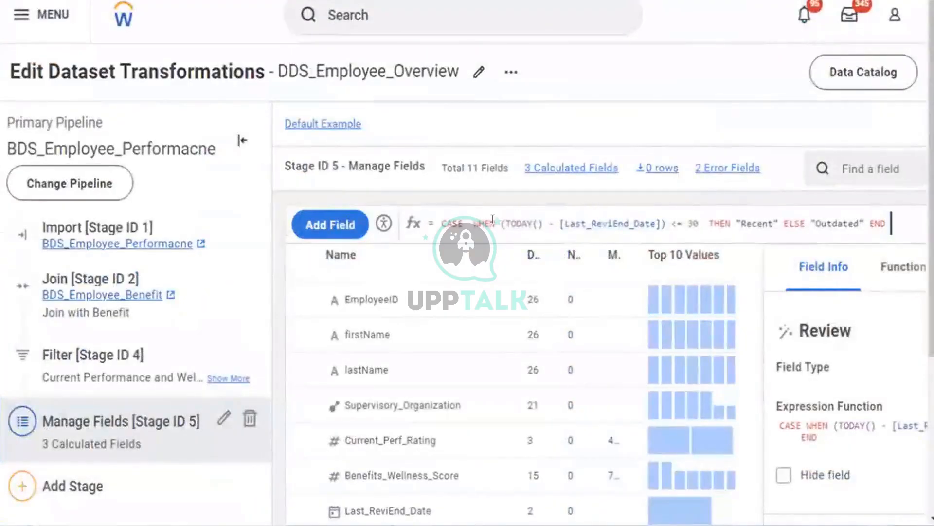
{"action": "left_click", "coordinate": [500, 224]}
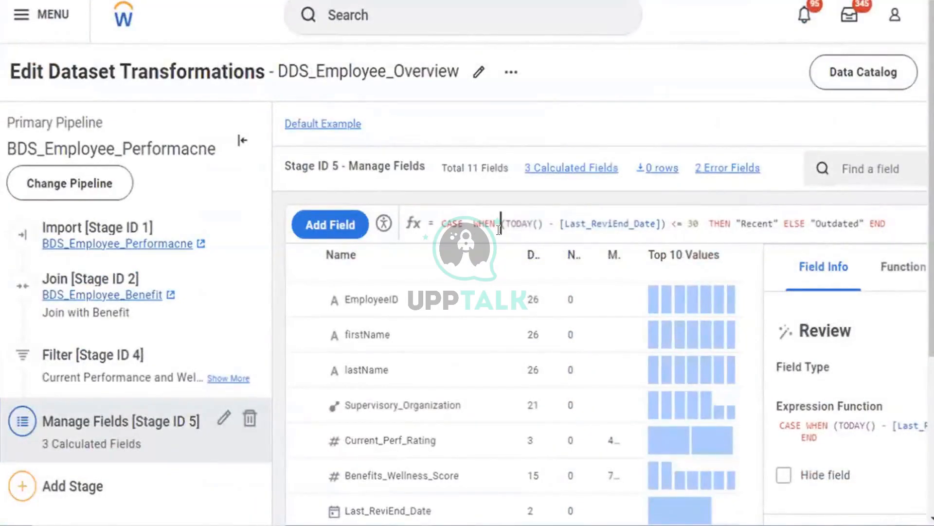
{"action": "key", "text": "Return"}
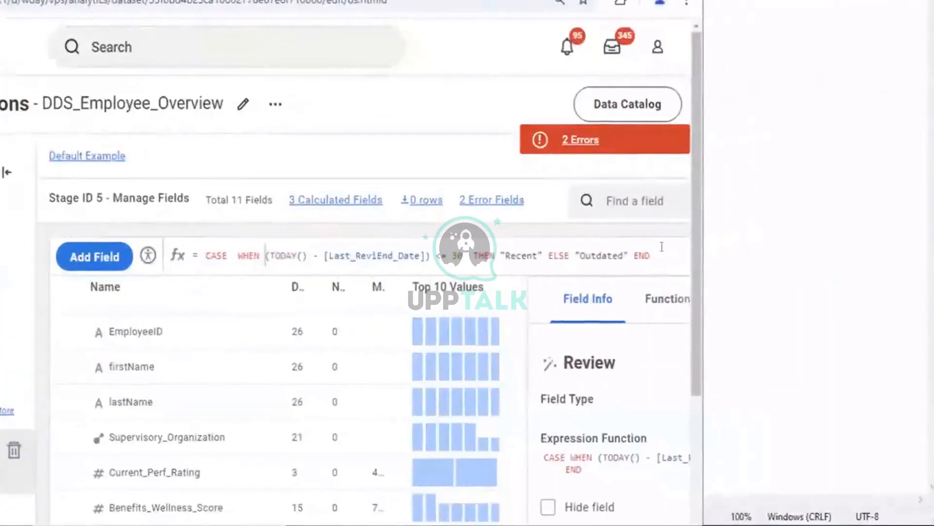
{"action": "left_click", "coordinate": [633, 276]}
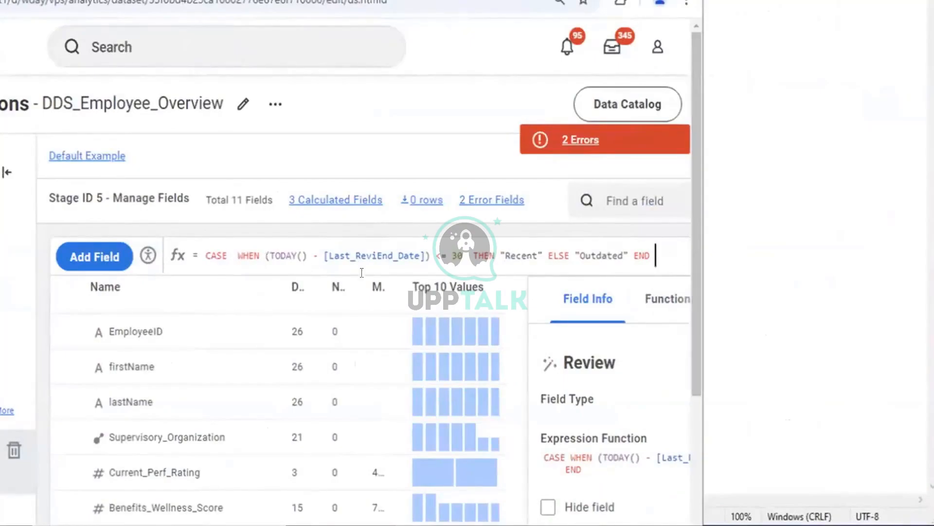
{"action": "left_click", "coordinate": [271, 256]}
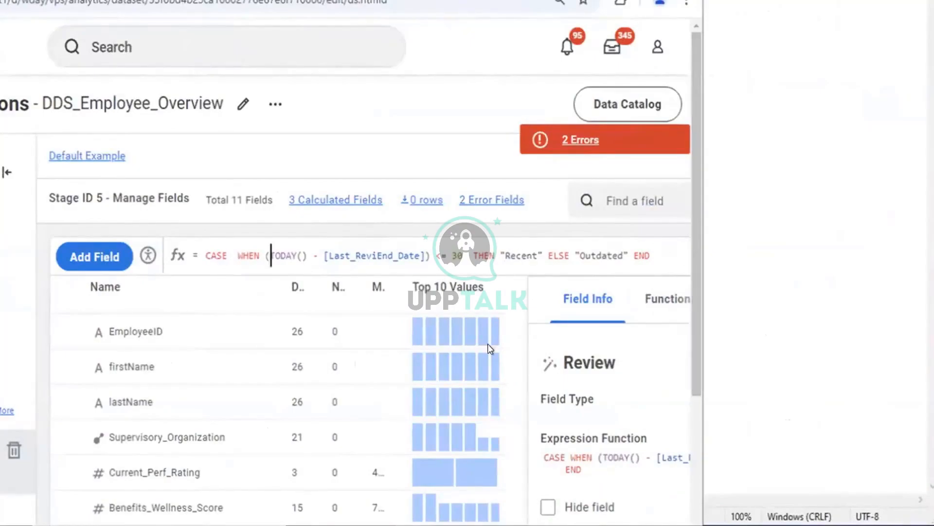
{"action": "left_click_drag", "start_coordinate": [264, 253], "coordinate": [206, 255]}
{"action": "left_click", "coordinate": [258, 250]}
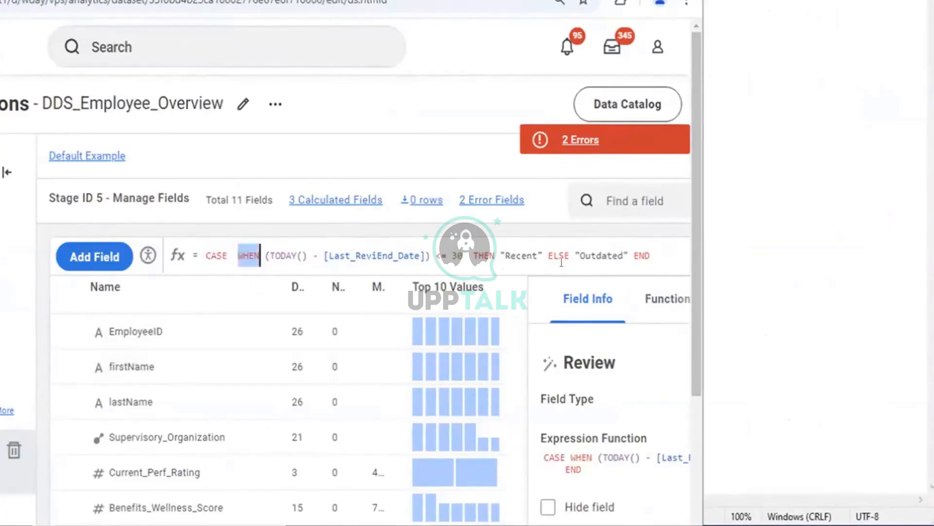
{"action": "key", "text": "ctrl+a"}
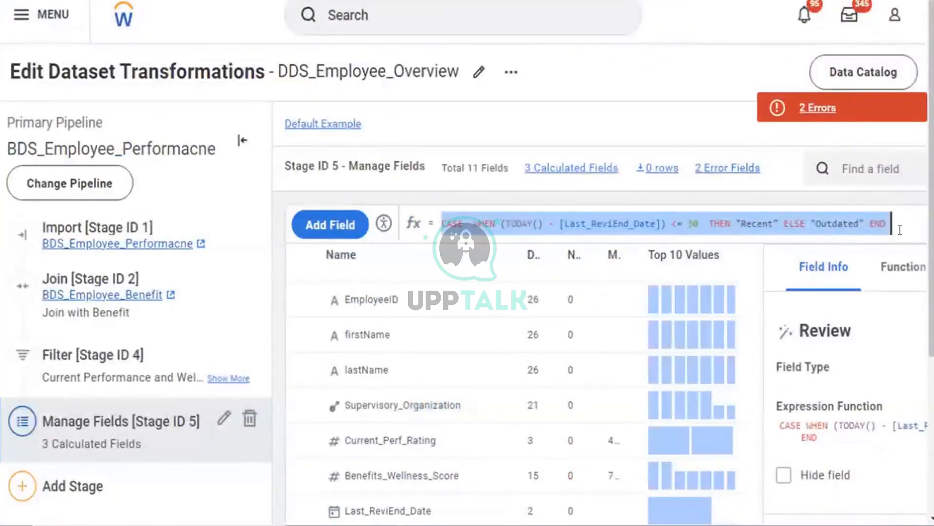
{"action": "left_click", "coordinate": [900, 230]}
{"action": "scroll", "coordinate": [487, 302], "scroll_direction": "down", "scroll_amount": 5}
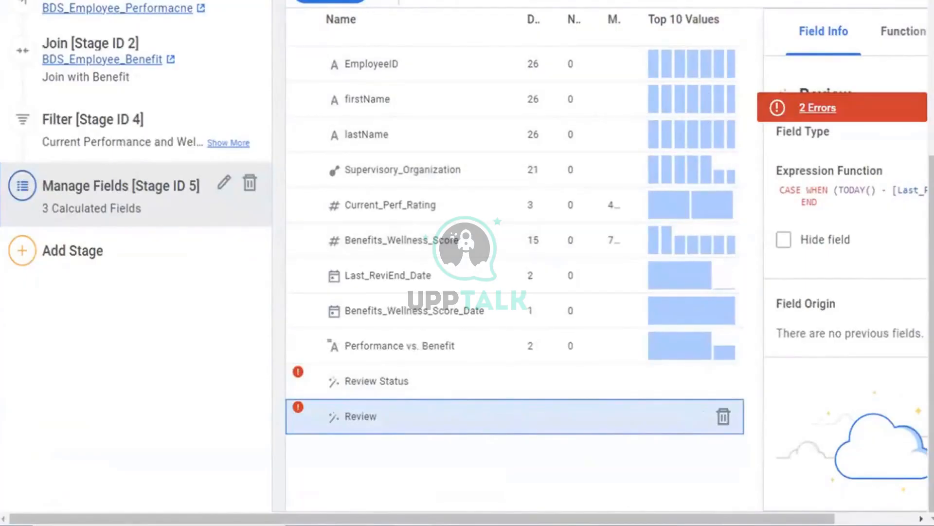
{"action": "scroll", "coordinate": [617, 64], "scroll_direction": "up", "scroll_amount": 5}
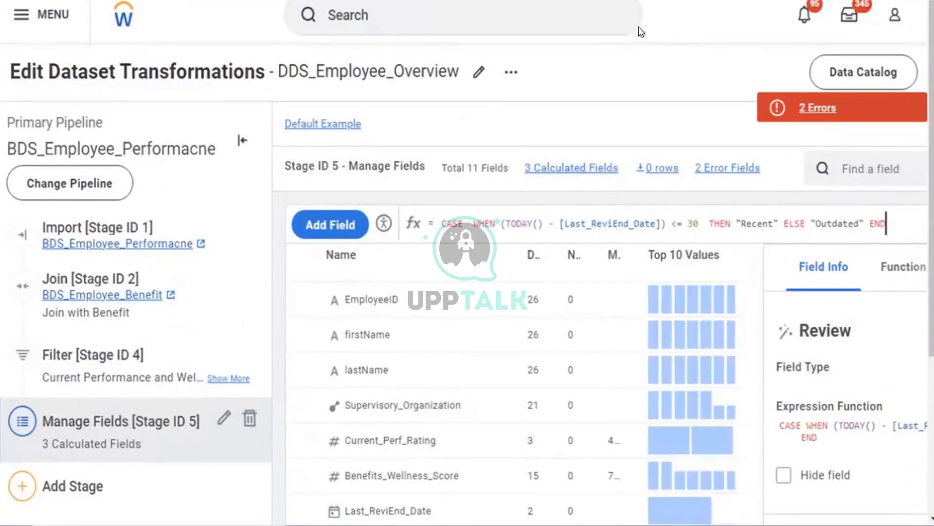
{"action": "key", "text": "ctrl+minus"}
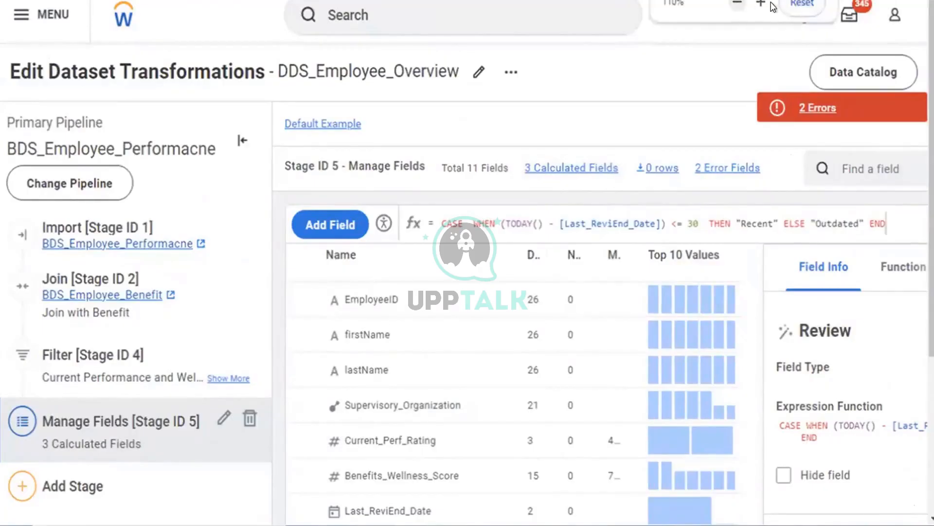
Reset the page zoom and insert DAYS_BETWEEN directly before the parenthesis enclosing TODAY() in the Review field's expression
{"action": "left_click", "coordinate": [800, 4]}
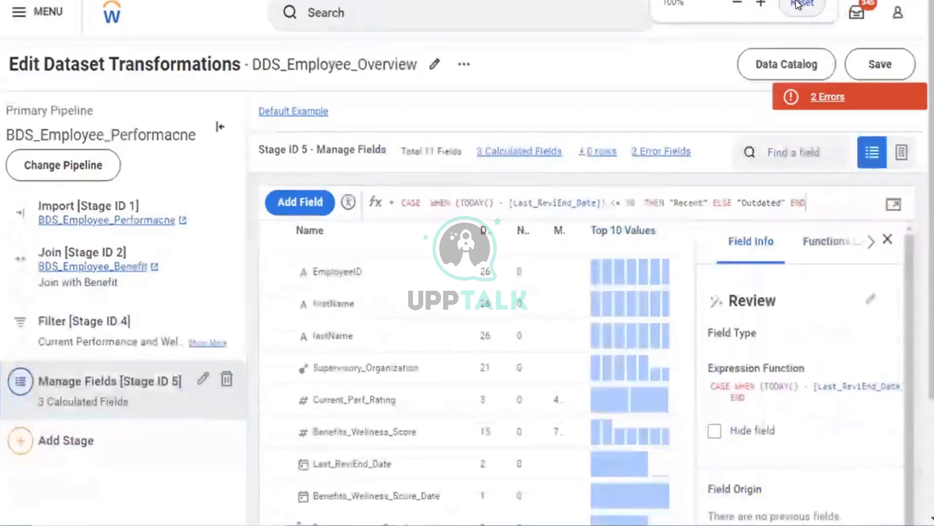
{"action": "left_click", "coordinate": [892, 202]}
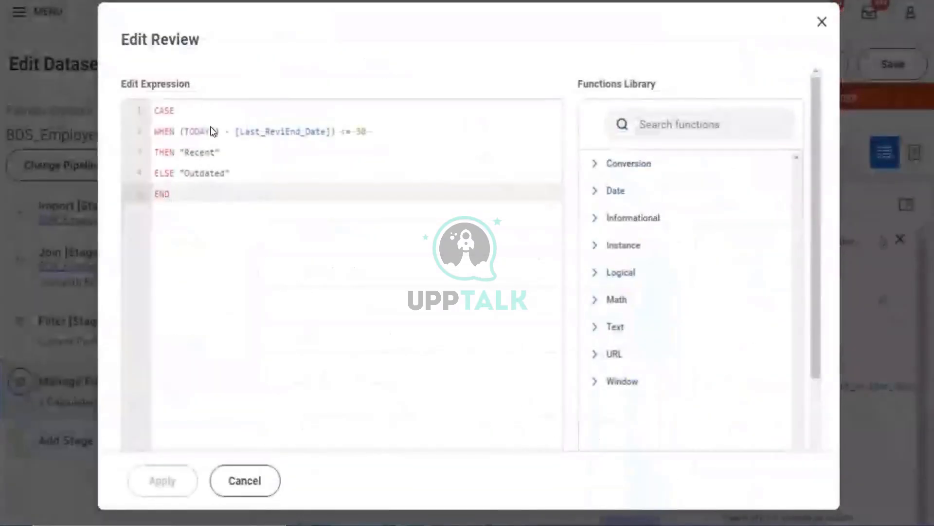
{"action": "left_click", "coordinate": [181, 131]}
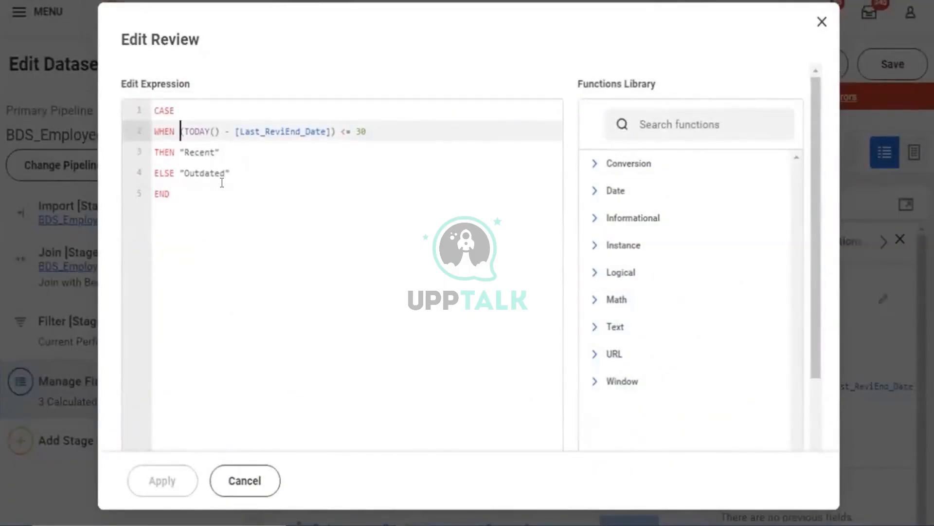
{"action": "type", "text": "DAYS_BETWEEN"}
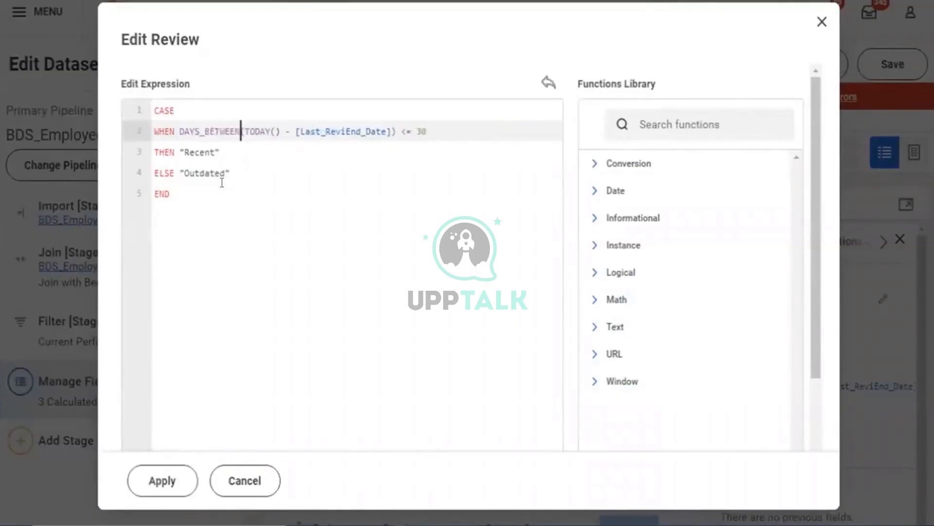
{"action": "left_click", "coordinate": [367, 184]}
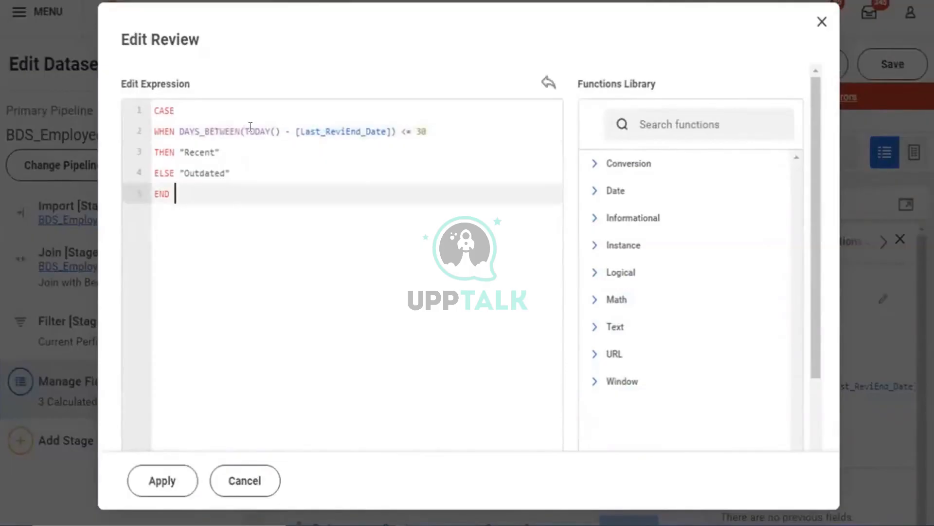
Replace the minus sign between TODAY() and [Last_ReviEnd_Date] with a comma and apply the Review expression
{"action": "left_click", "coordinate": [396, 138]}
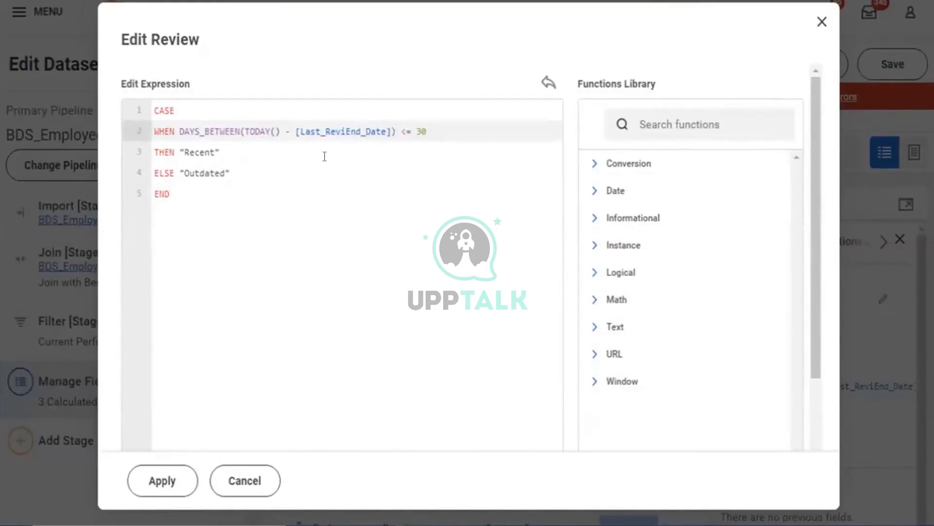
{"action": "left_click", "coordinate": [290, 131]}
{"action": "key", "text": "BackSpace"}
{"action": "key", "text": "BackSpace"}
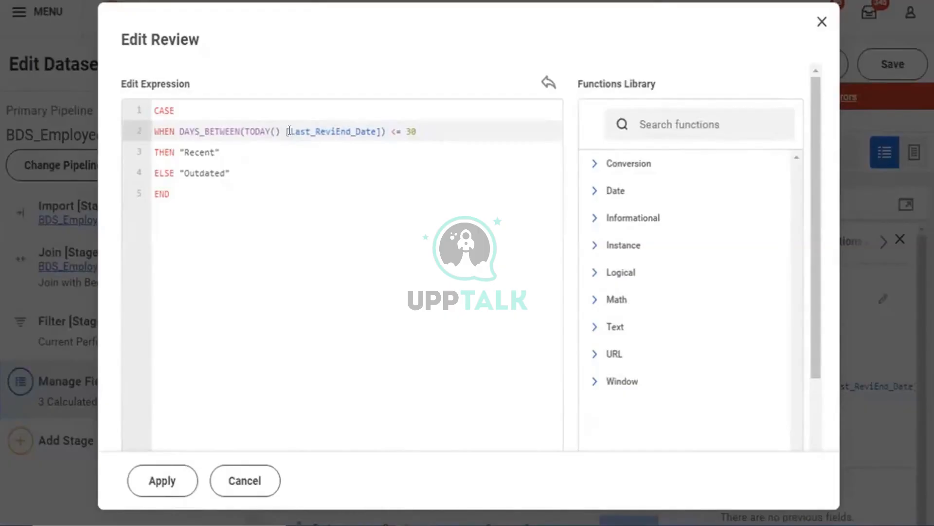
{"action": "key", "text": "BackSpace"}
{"action": "type", "text": ","}
{"action": "left_click", "coordinate": [160, 481]}
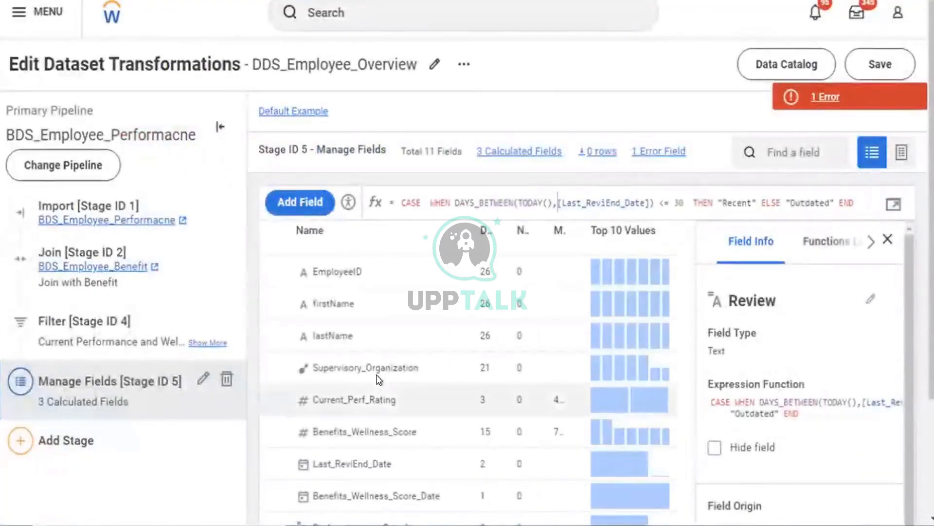
Delete the erroring Review Status calculated field from the Manage Fields stage
{"action": "scroll", "coordinate": [377, 378], "scroll_direction": "down", "scroll_amount": 2}
{"action": "scroll", "coordinate": [379, 379], "scroll_direction": "down", "scroll_amount": 2}
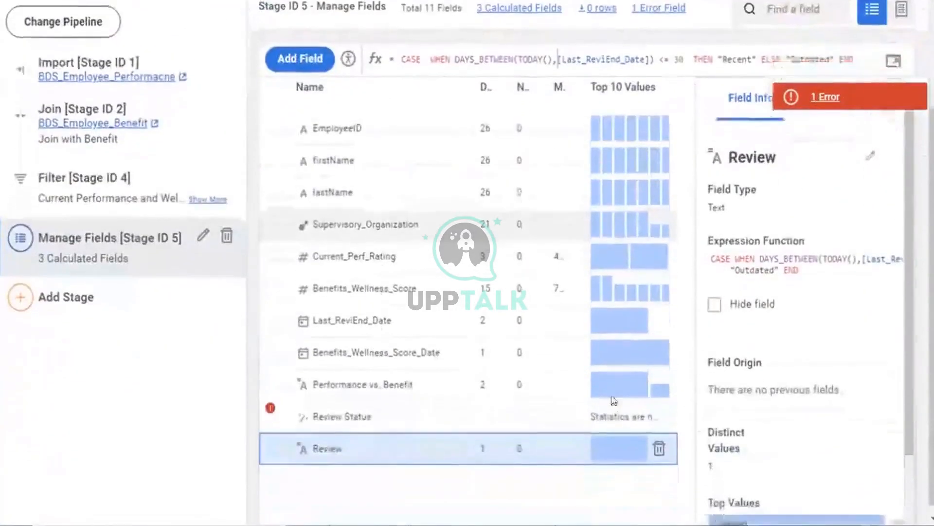
{"action": "left_click", "coordinate": [653, 405]}
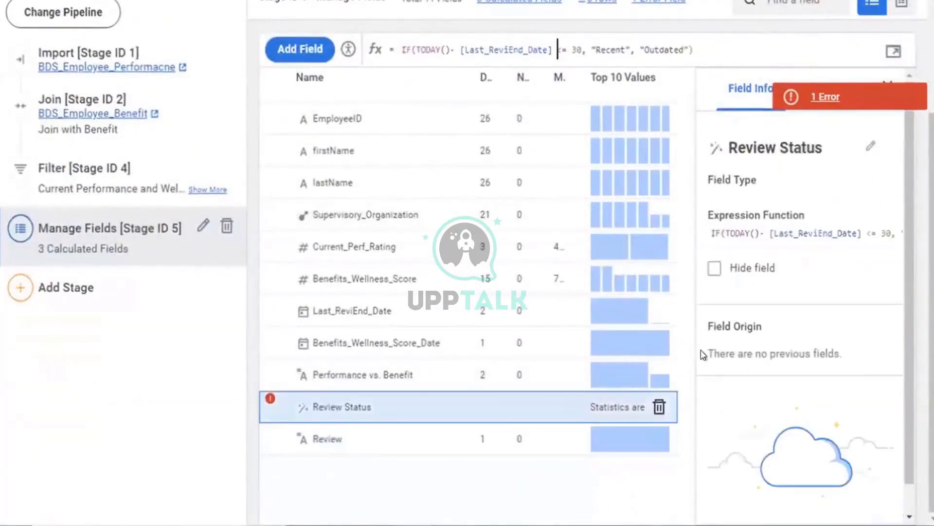
{"action": "left_click", "coordinate": [659, 407]}
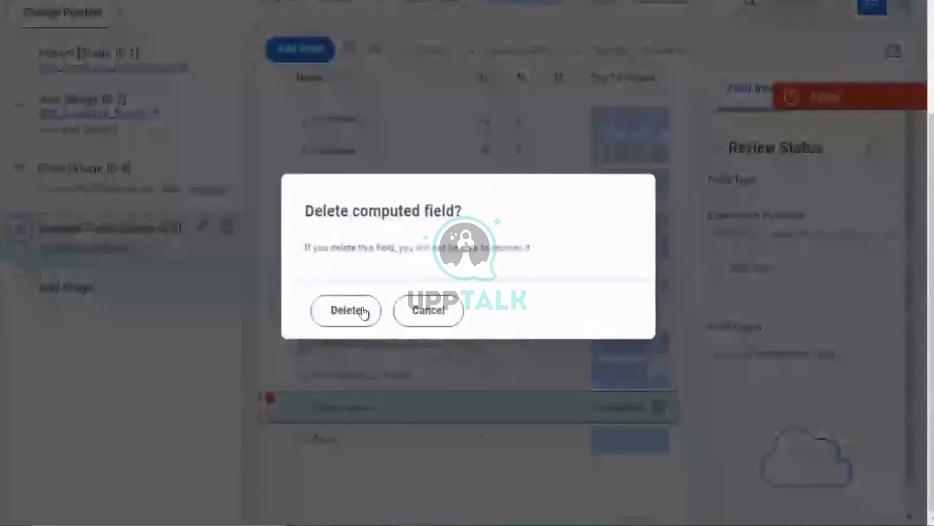
{"action": "left_click", "coordinate": [353, 311]}
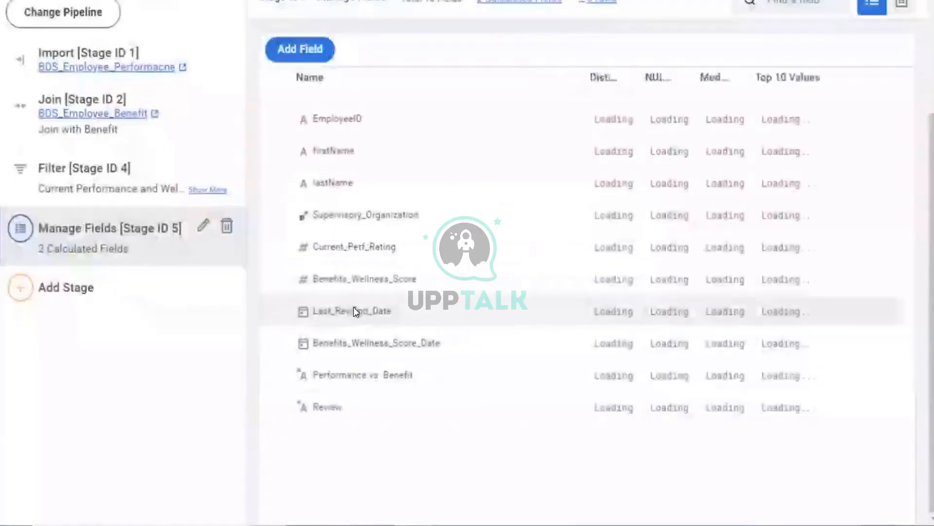
Rename the Review calculated field as Review Status
{"action": "left_click", "coordinate": [452, 404]}
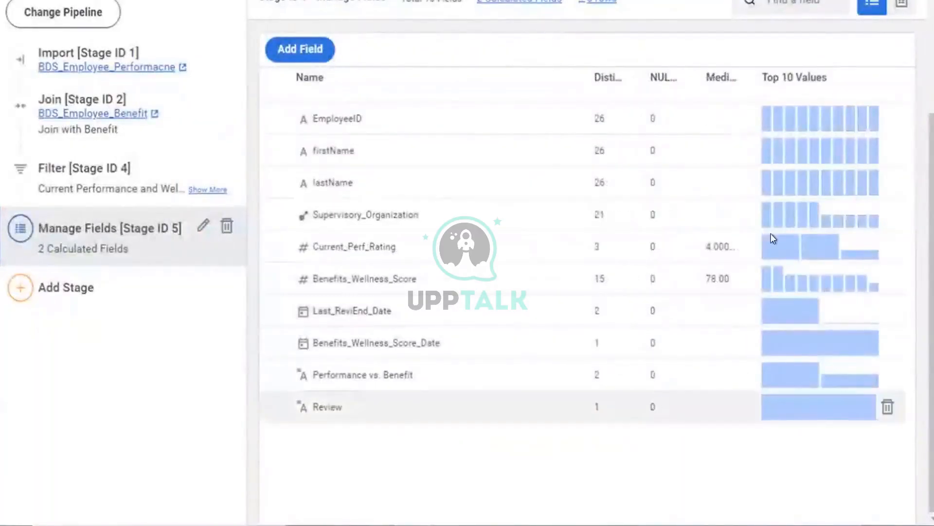
{"action": "left_click", "coordinate": [798, 147]}
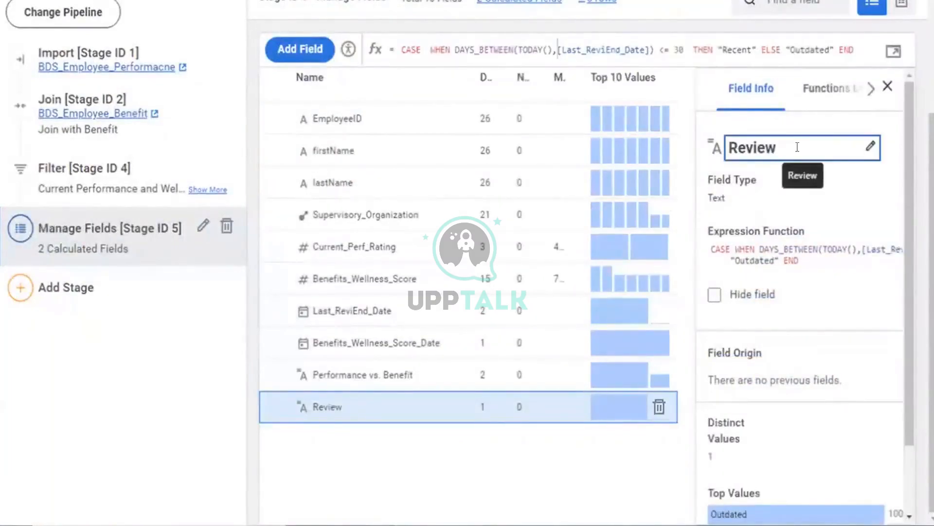
{"action": "left_click", "coordinate": [797, 146]}
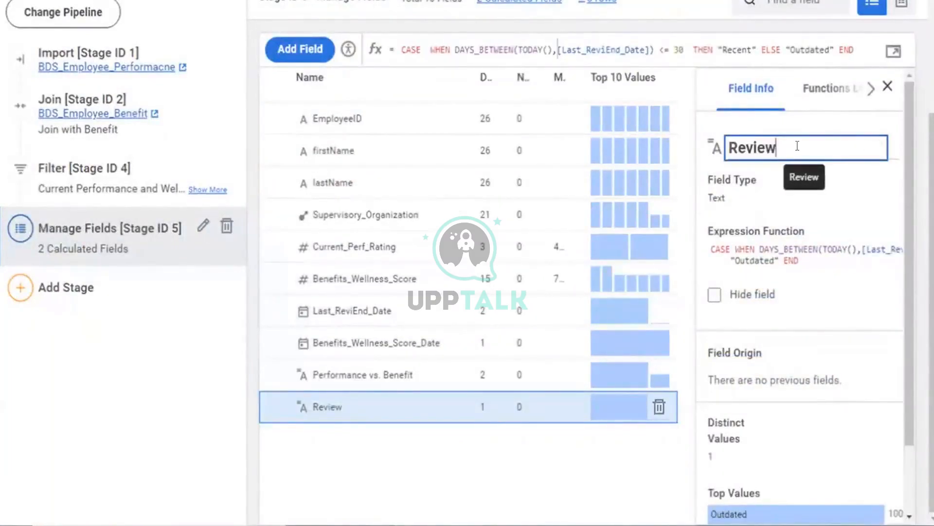
{"action": "type", "text": "Status"}
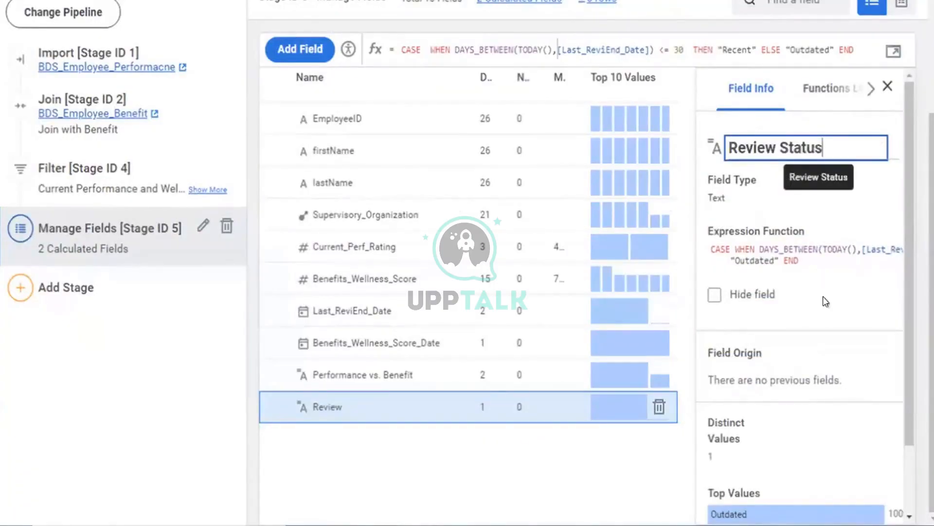
{"action": "key", "text": "Return"}
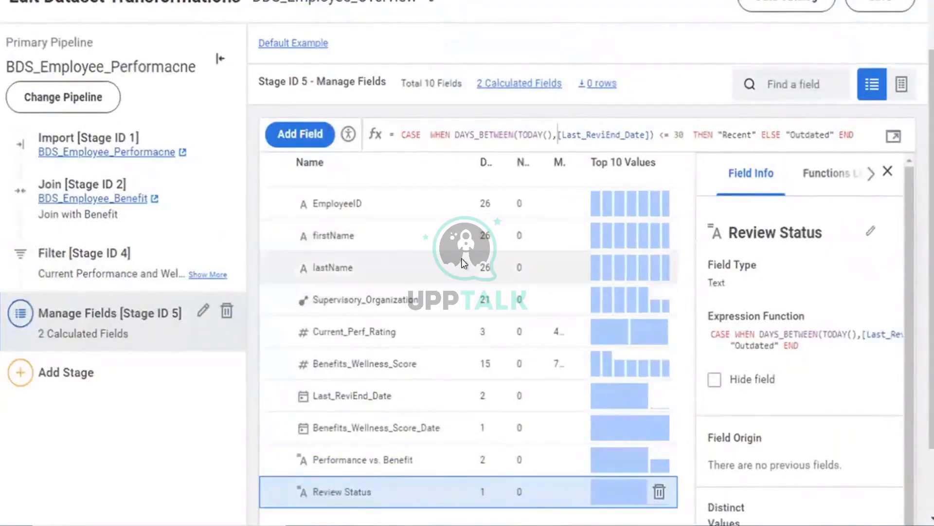
Save the transformations of the DDS_Employee_Overview dataset
{"action": "scroll", "coordinate": [927, 14], "scroll_direction": "up", "scroll_amount": 1}
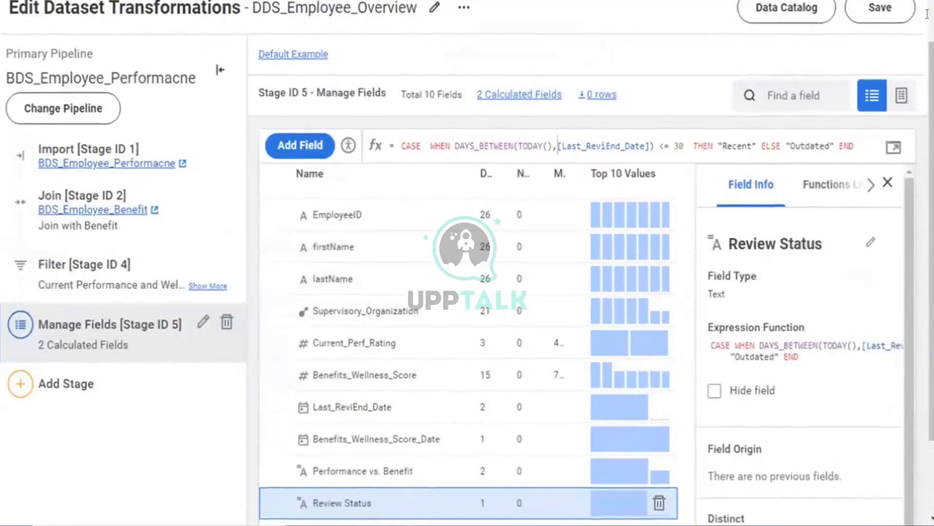
{"action": "scroll", "coordinate": [927, 13], "scroll_direction": "up", "scroll_amount": 1}
{"action": "left_click", "coordinate": [876, 22]}
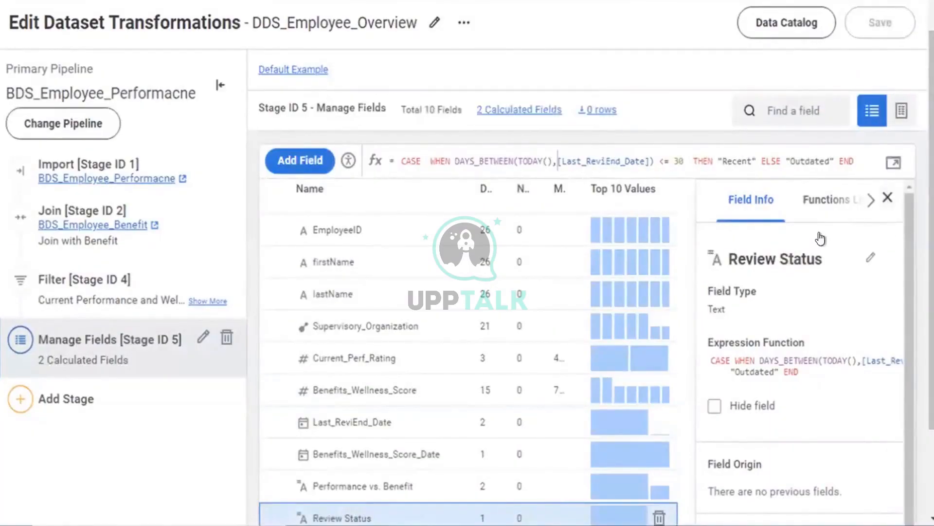
Switch the Manage Fields stage to its data row view and show the functions library beside it
{"action": "left_click", "coordinate": [895, 114]}
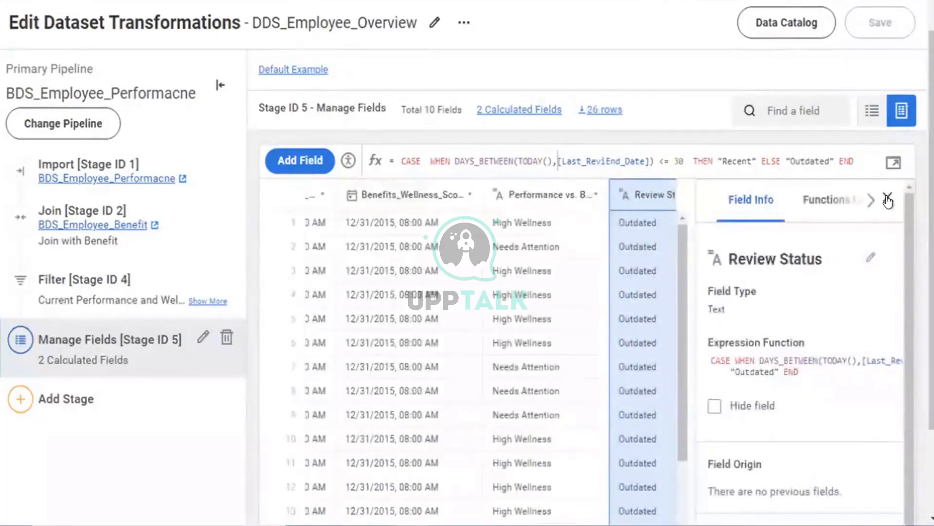
{"action": "left_click", "coordinate": [884, 195]}
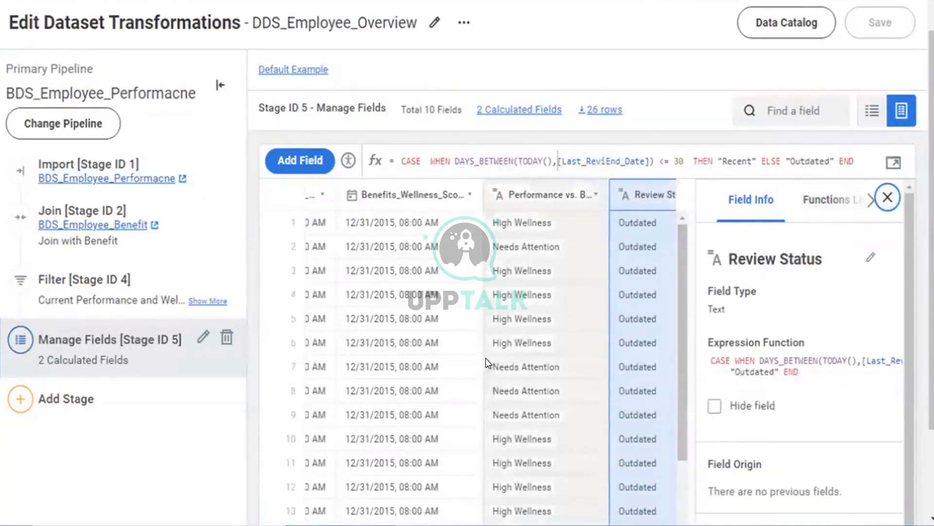
{"action": "scroll", "coordinate": [486, 359], "scroll_direction": "down", "scroll_amount": 3}
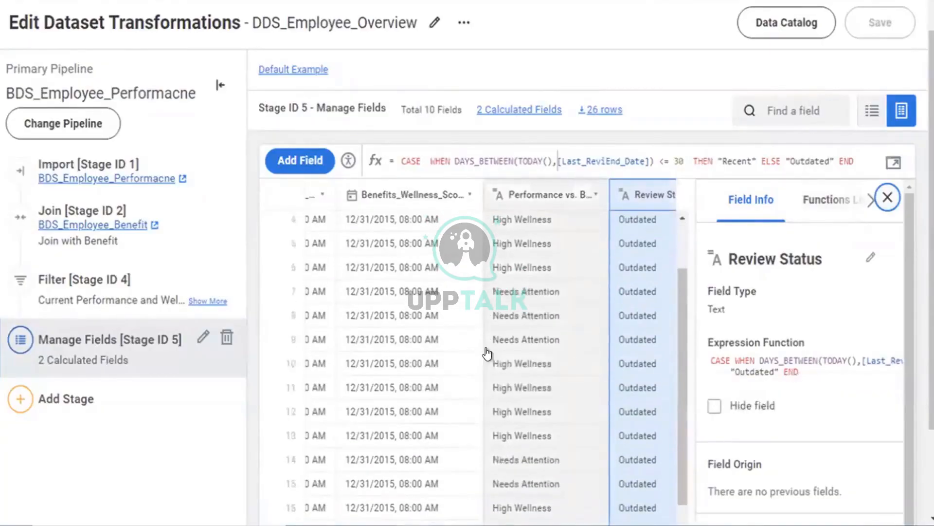
{"action": "left_click", "coordinate": [820, 199]}
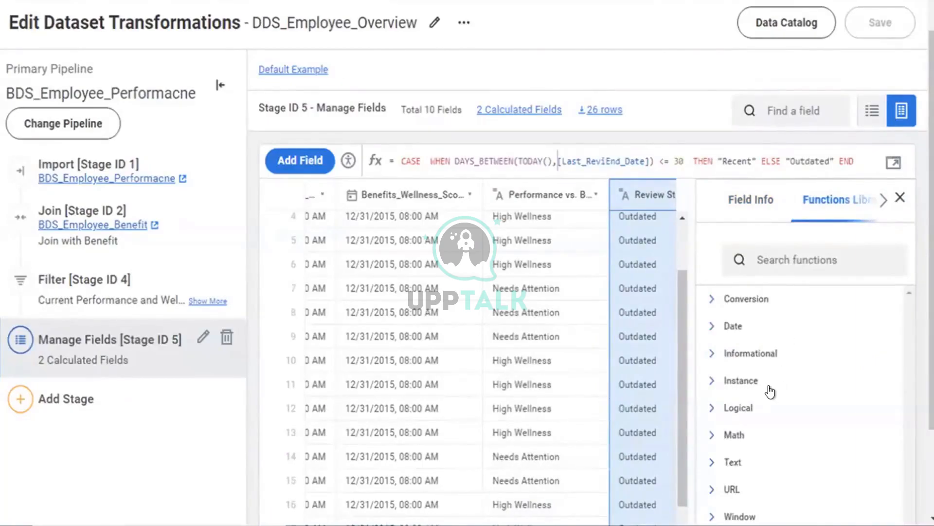
{"action": "scroll", "coordinate": [770, 392], "scroll_direction": "down", "scroll_amount": 1}
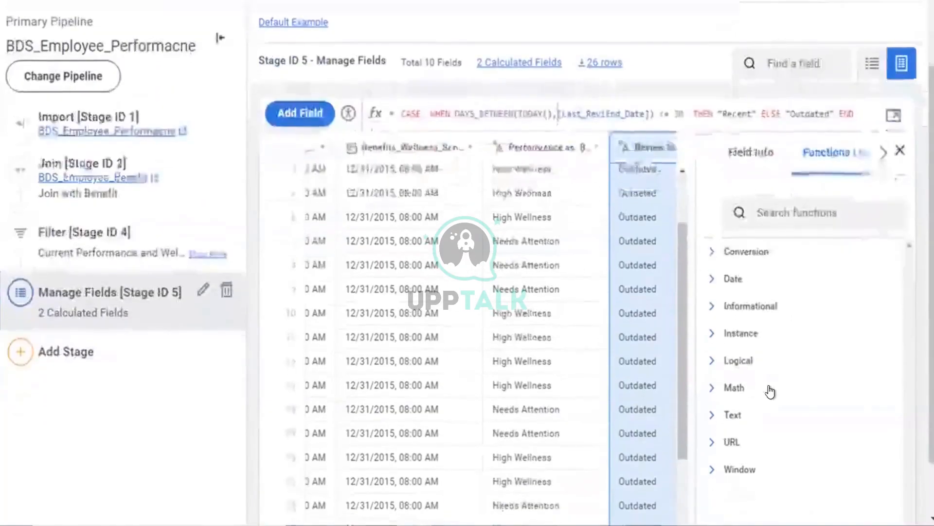
{"action": "scroll", "coordinate": [770, 392], "scroll_direction": "down", "scroll_amount": 1}
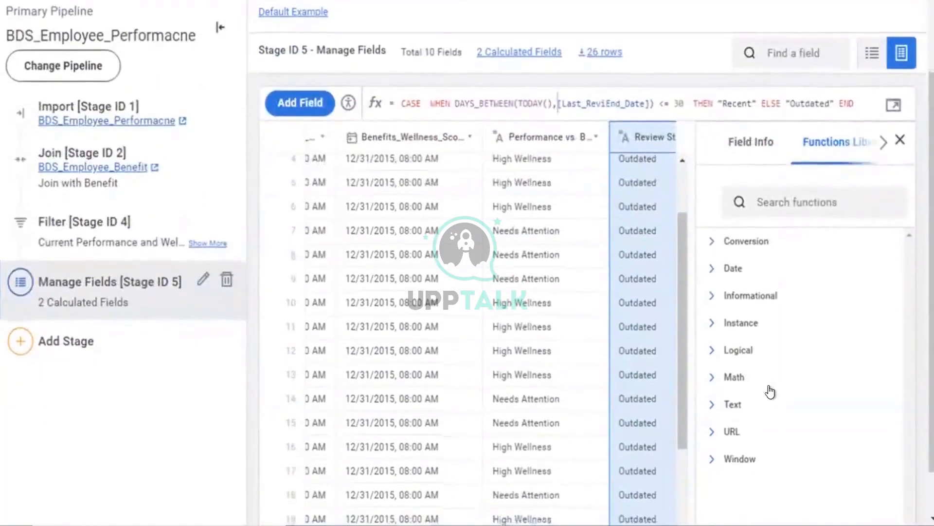
Examine the Review Status labels alongside the Performance vs. Benefit values throughout the employee rows
{"action": "scroll", "coordinate": [770, 391], "scroll_direction": "up", "scroll_amount": 1}
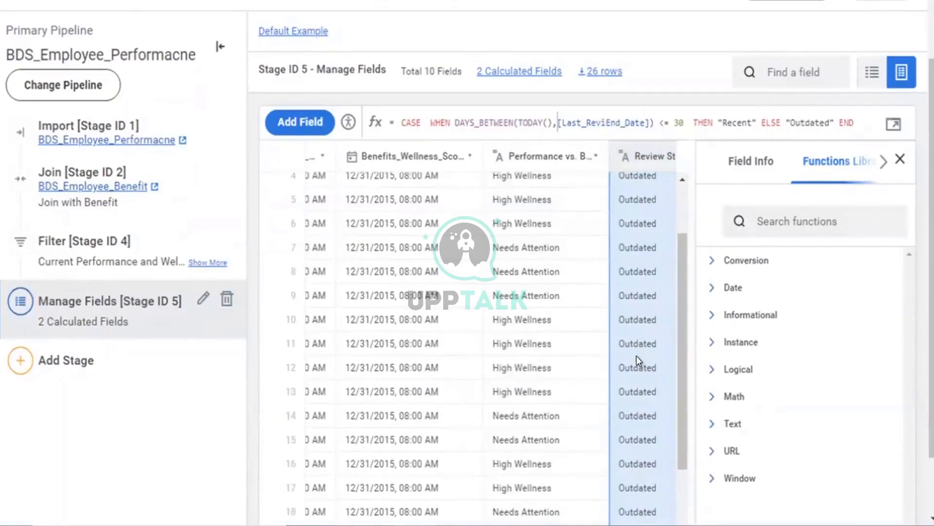
{"action": "scroll", "coordinate": [638, 360], "scroll_direction": "down", "scroll_amount": 1}
{"action": "scroll", "coordinate": [636, 356], "scroll_direction": "down", "scroll_amount": 5}
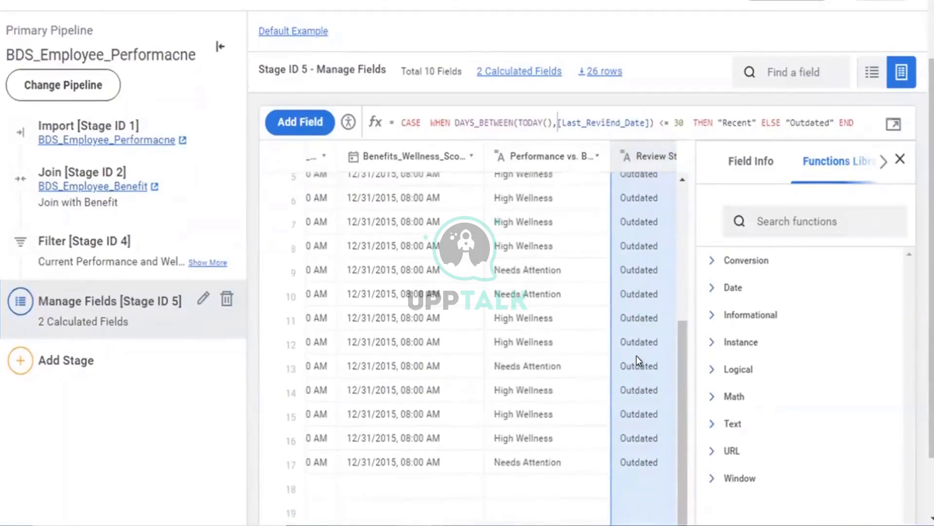
{"action": "scroll", "coordinate": [636, 355], "scroll_direction": "up", "scroll_amount": 2}
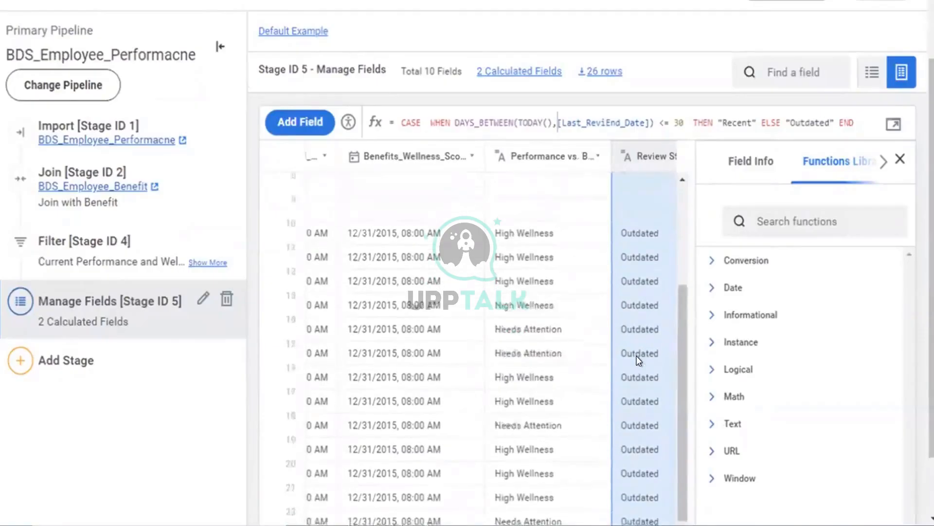
{"action": "scroll", "coordinate": [636, 356], "scroll_direction": "up", "scroll_amount": 7}
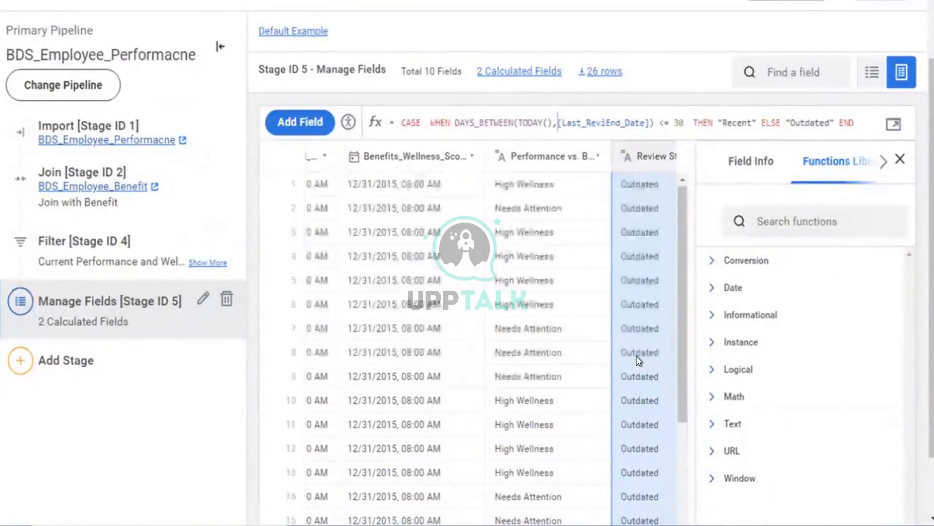
{"action": "scroll", "coordinate": [636, 362], "scroll_direction": "down", "scroll_amount": 1}
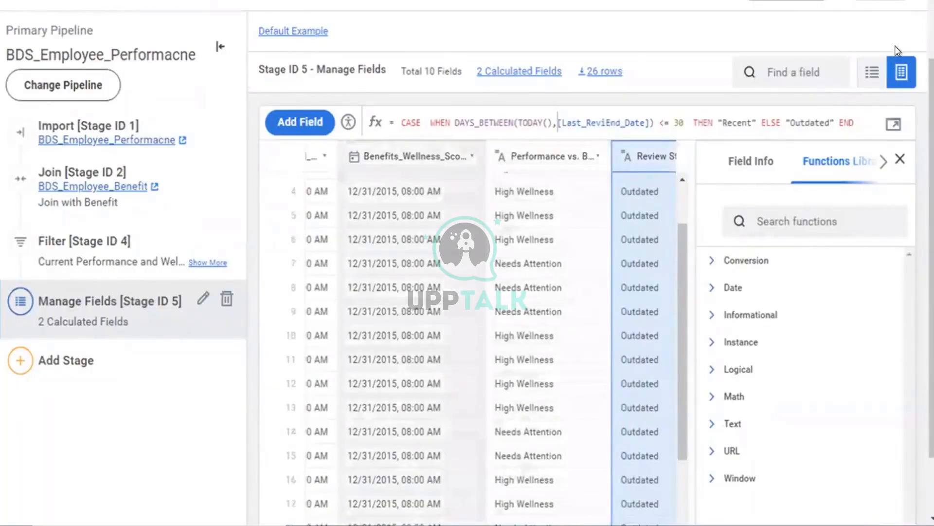
{"action": "scroll", "coordinate": [895, 46], "scroll_direction": "up", "scroll_amount": 3}
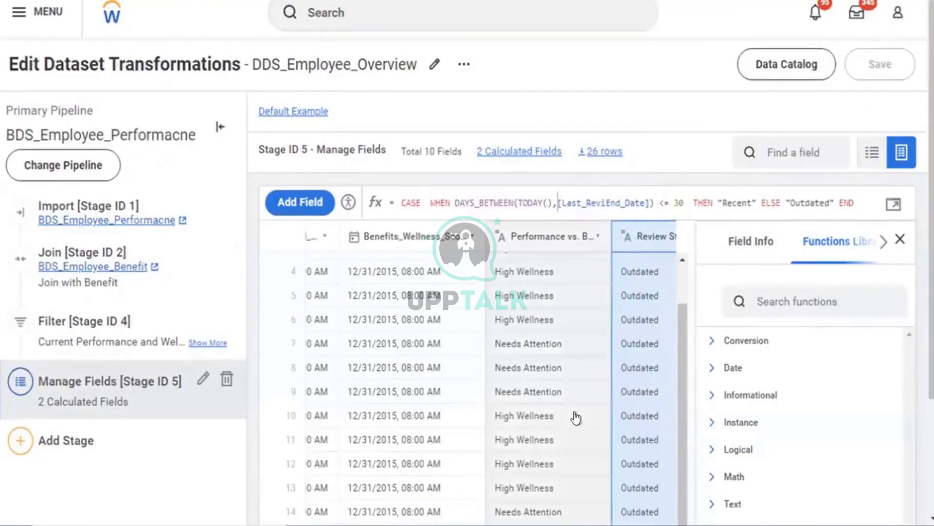
{"action": "scroll", "coordinate": [578, 411], "scroll_direction": "down", "scroll_amount": 2}
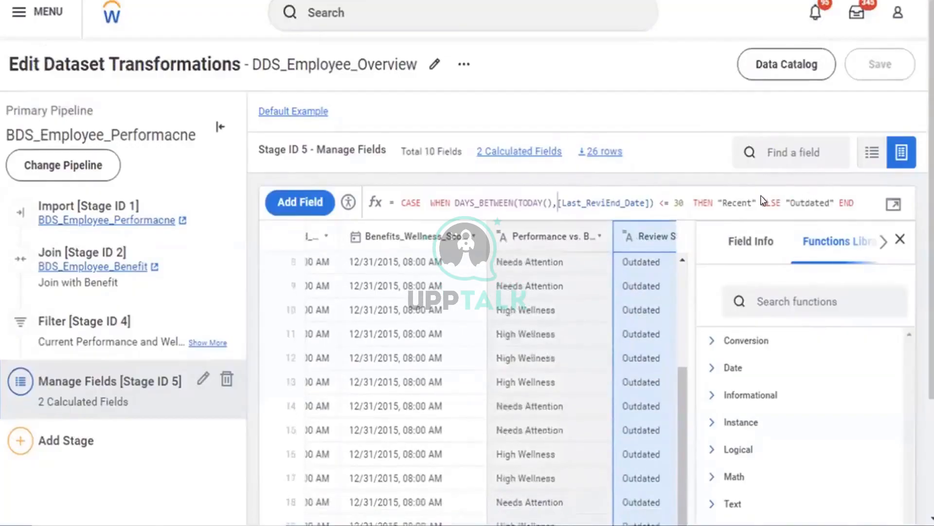
Look up the description, syntax and example of DAYS_BETWEEN among the Date functions
{"action": "left_click", "coordinate": [715, 368]}
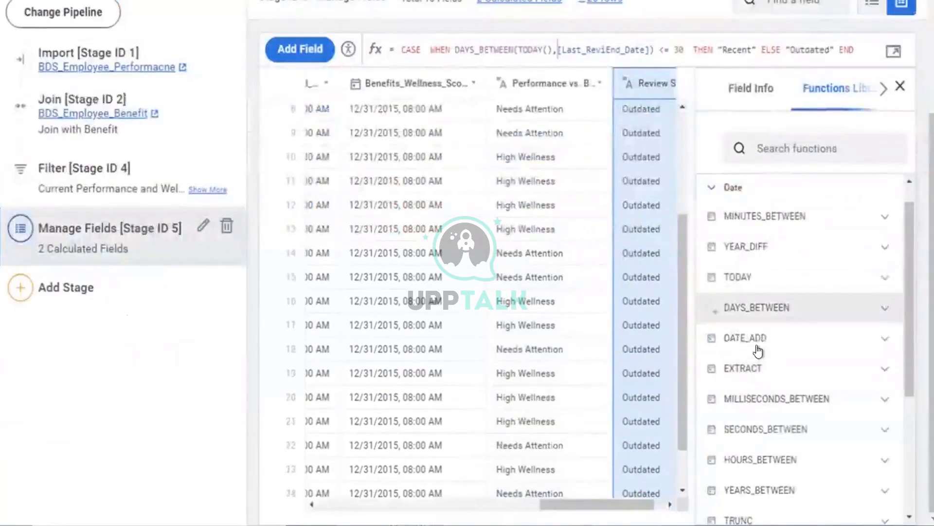
{"action": "left_click", "coordinate": [734, 307]}
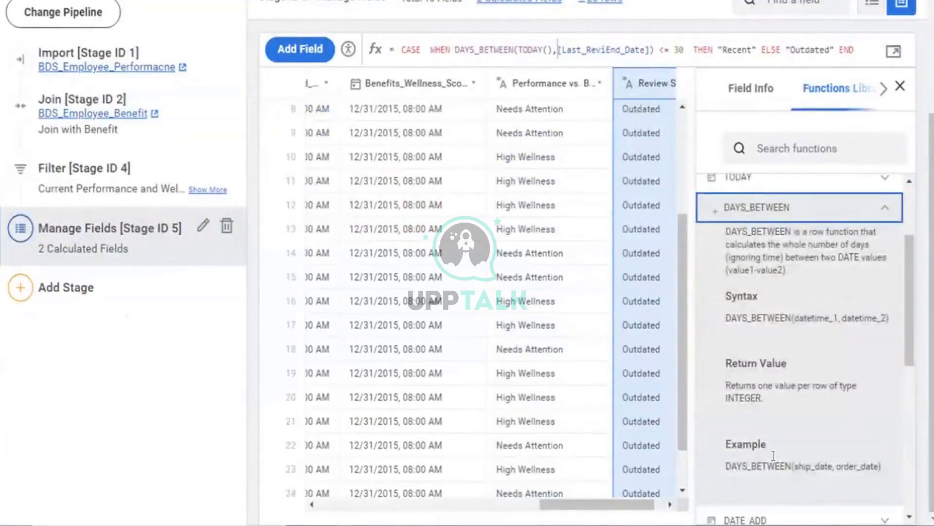
{"action": "scroll", "coordinate": [797, 471], "scroll_direction": "down", "scroll_amount": 1}
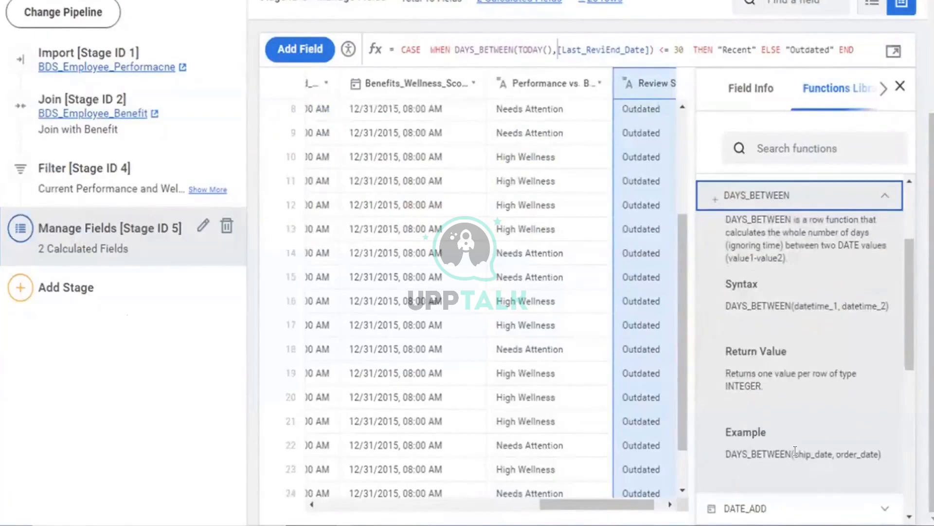
Examine the ship_date and order_date arguments in the DAYS_BETWEEN example of the functions library
{"action": "left_click_drag", "start_coordinate": [796, 451], "coordinate": [842, 453]}
{"action": "double_click", "coordinate": [842, 452]}
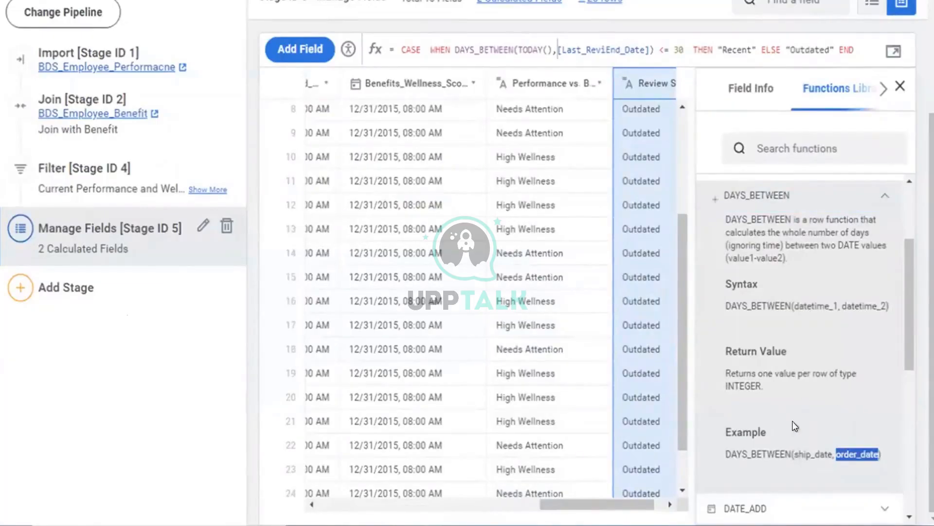
{"action": "left_click", "coordinate": [805, 446]}
{"action": "triple_click", "coordinate": [805, 448]}
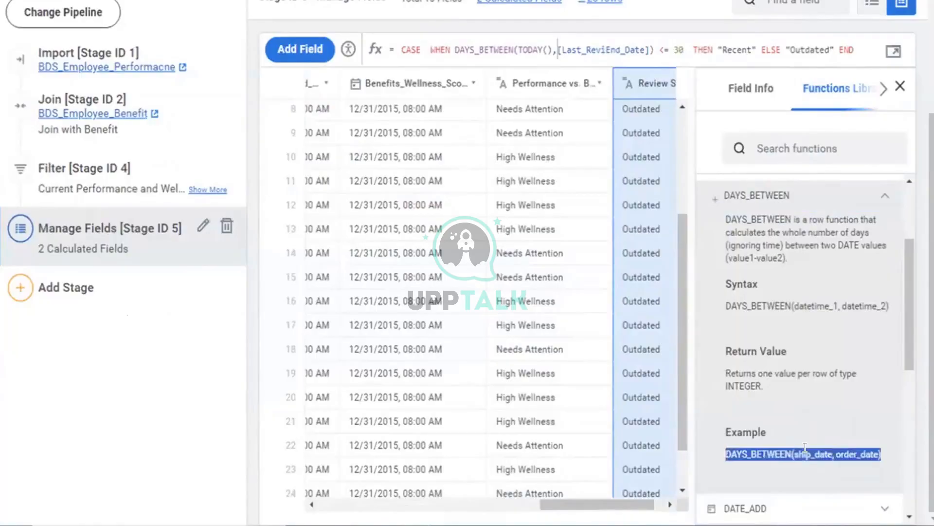
{"action": "double_click", "coordinate": [810, 455]}
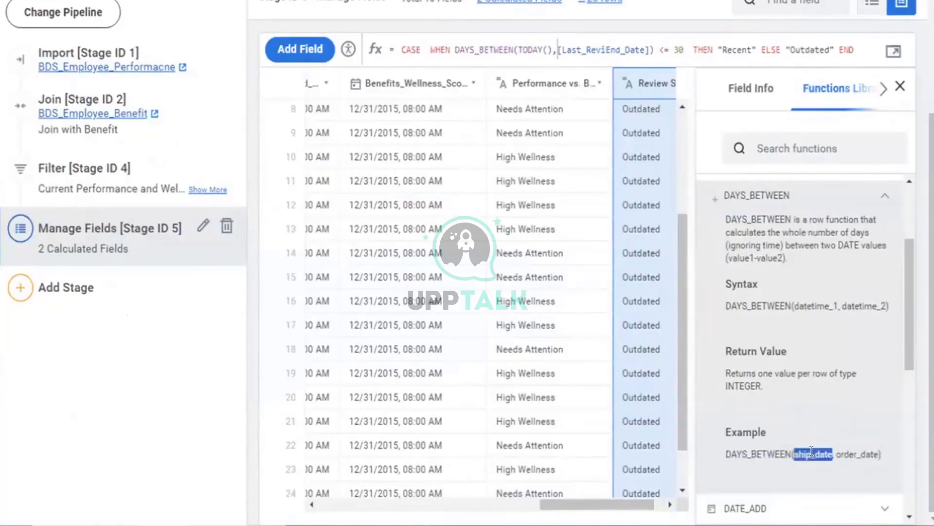
{"action": "left_click", "coordinate": [811, 454]}
{"action": "double_click", "coordinate": [811, 454]}
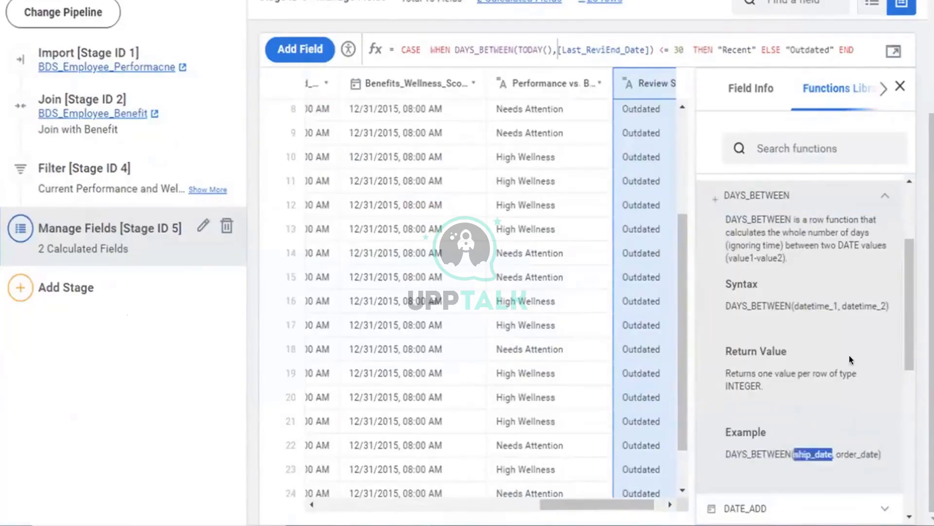
{"action": "left_click", "coordinate": [806, 452]}
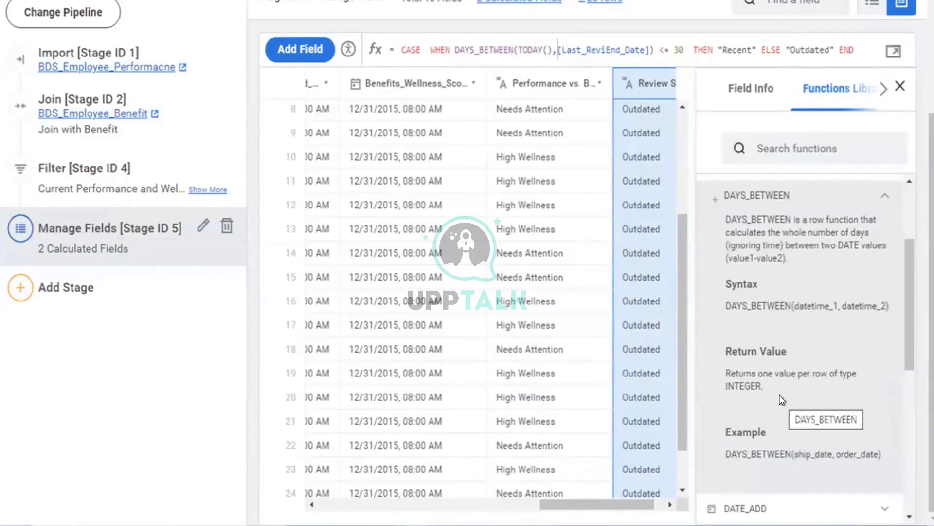
{"action": "scroll", "coordinate": [778, 395], "scroll_direction": "down", "scroll_amount": 1}
{"action": "scroll", "coordinate": [779, 395], "scroll_direction": "down", "scroll_amount": 3}
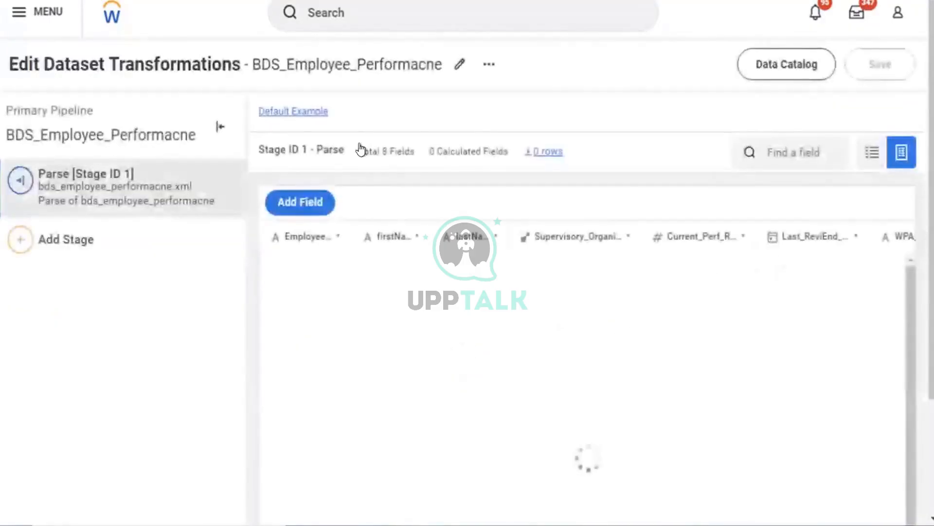
Open the Data Catalog and inspect the details and available actions of the DDS_Employee_Overview dataset
{"action": "left_click", "coordinate": [410, 4]}
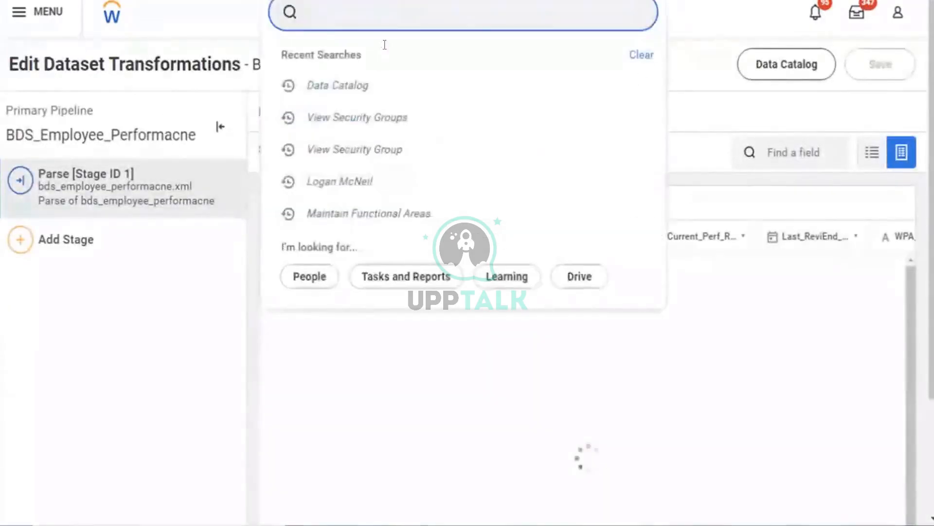
{"action": "left_click", "coordinate": [347, 85]}
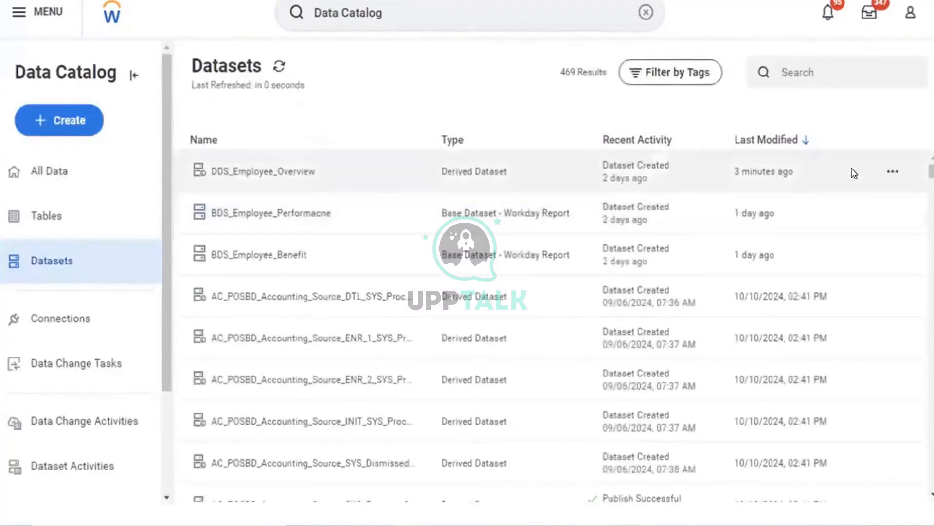
{"action": "left_click", "coordinate": [890, 173]}
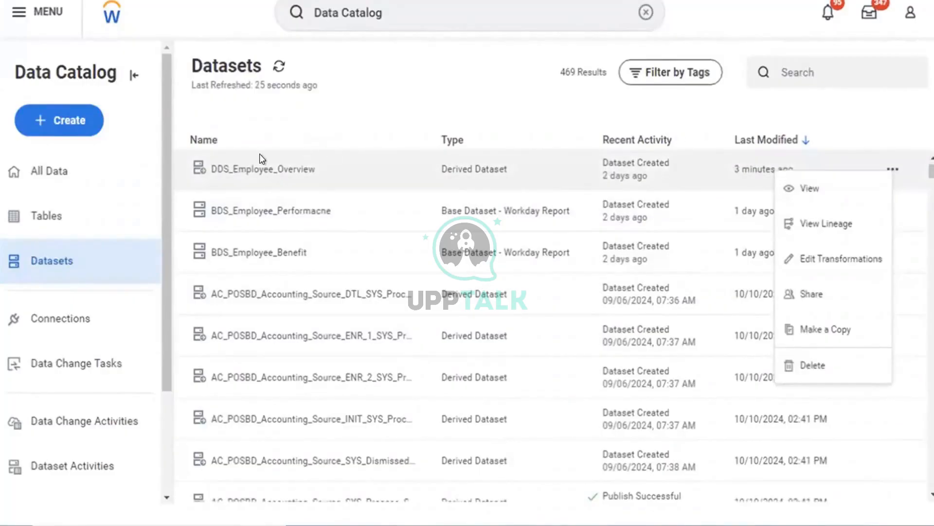
{"action": "left_click", "coordinate": [258, 170]}
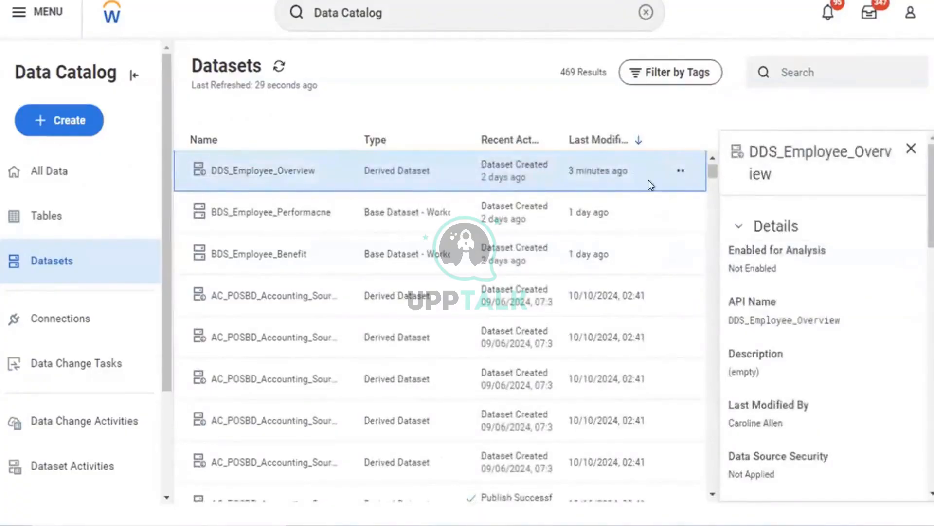
{"action": "left_click", "coordinate": [680, 172]}
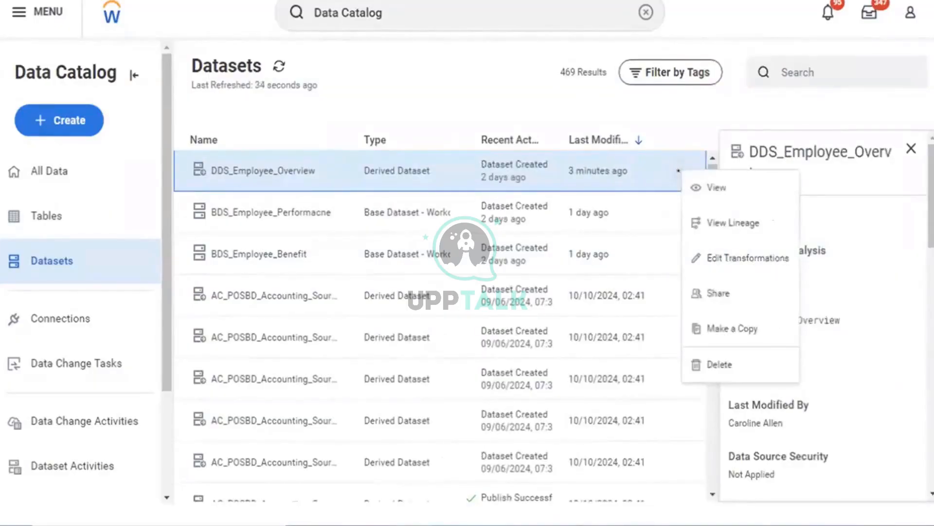
{"action": "left_click", "coordinate": [913, 147]}
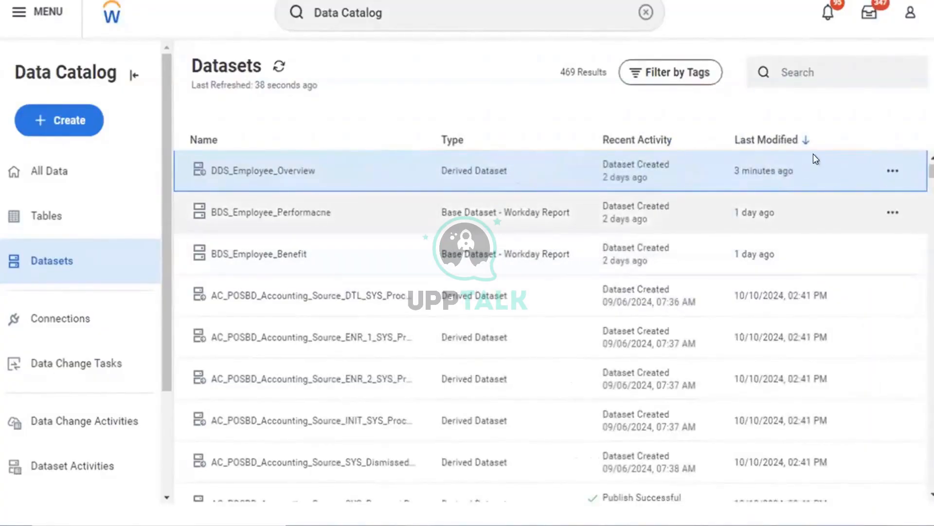
{"action": "left_click", "coordinate": [306, 165]}
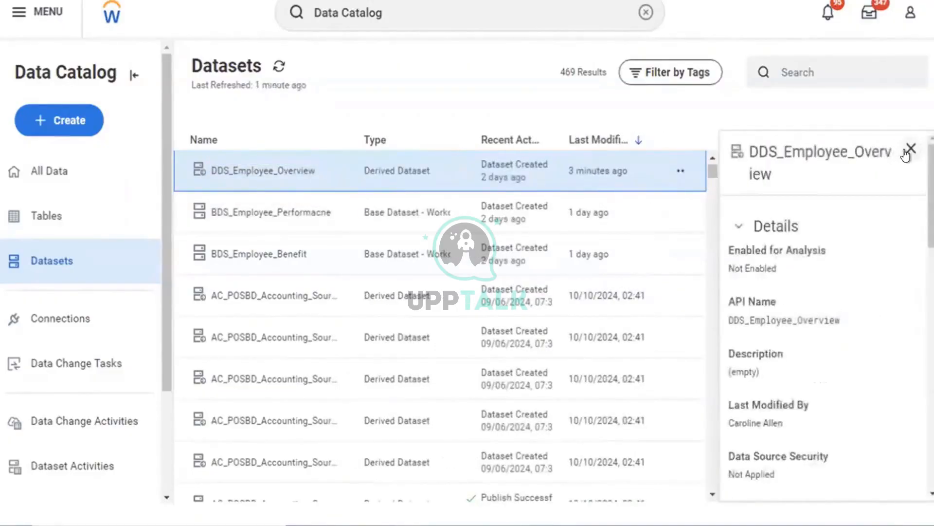
{"action": "left_click", "coordinate": [910, 149]}
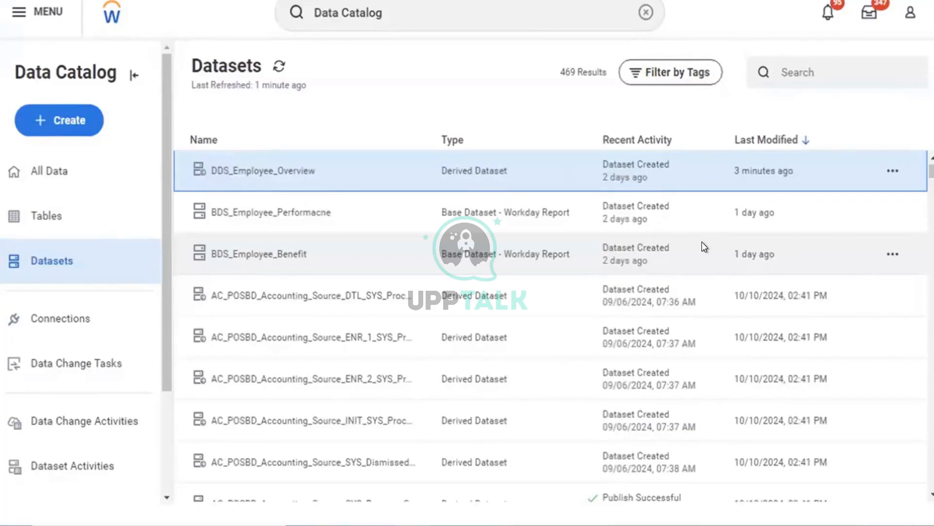
View the lineage of DDS_Employee_Overview, edit its transformations from there and open the Join stage for editing
{"action": "left_click", "coordinate": [892, 172]}
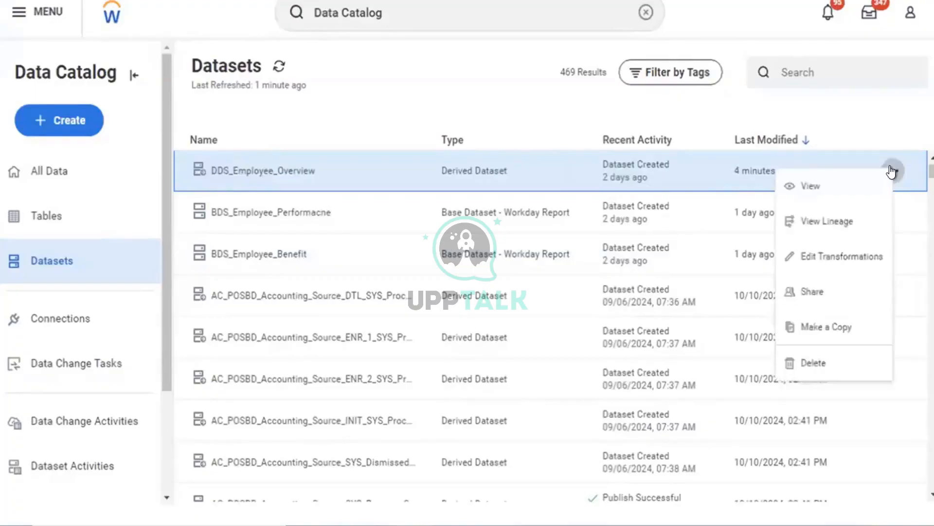
{"action": "left_click", "coordinate": [829, 215]}
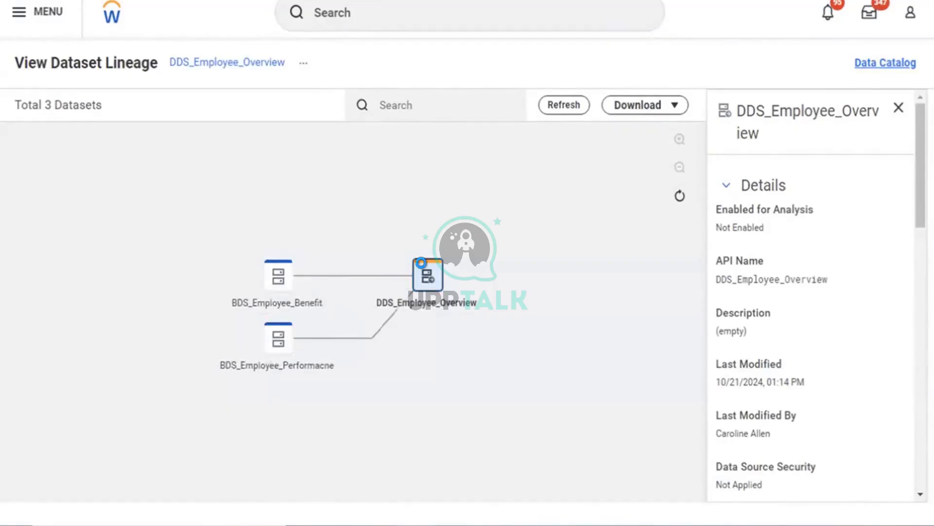
{"action": "right_click", "coordinate": [446, 298]}
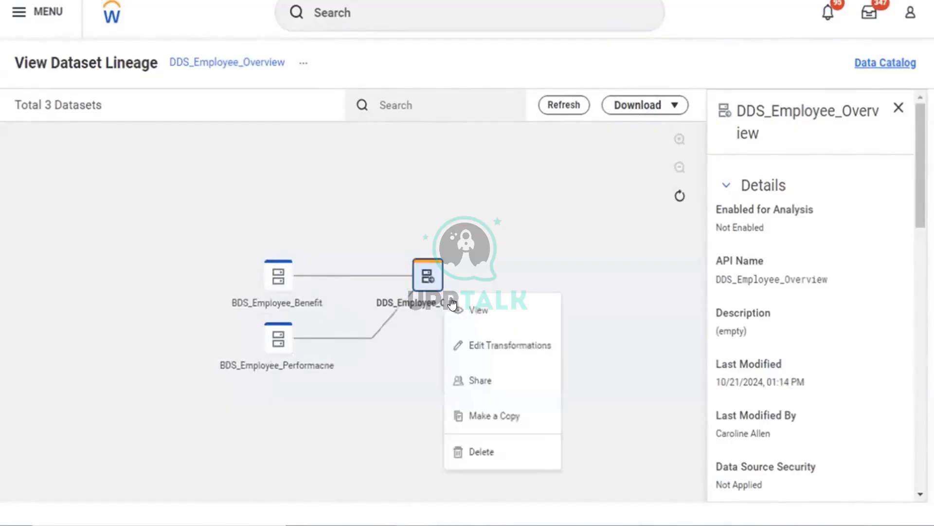
{"action": "left_click", "coordinate": [501, 346]}
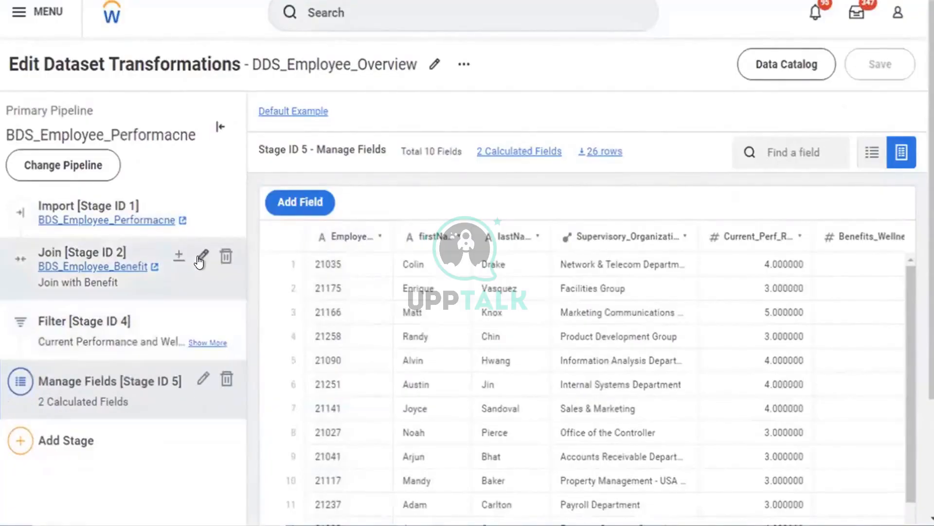
{"action": "left_click", "coordinate": [200, 257]}
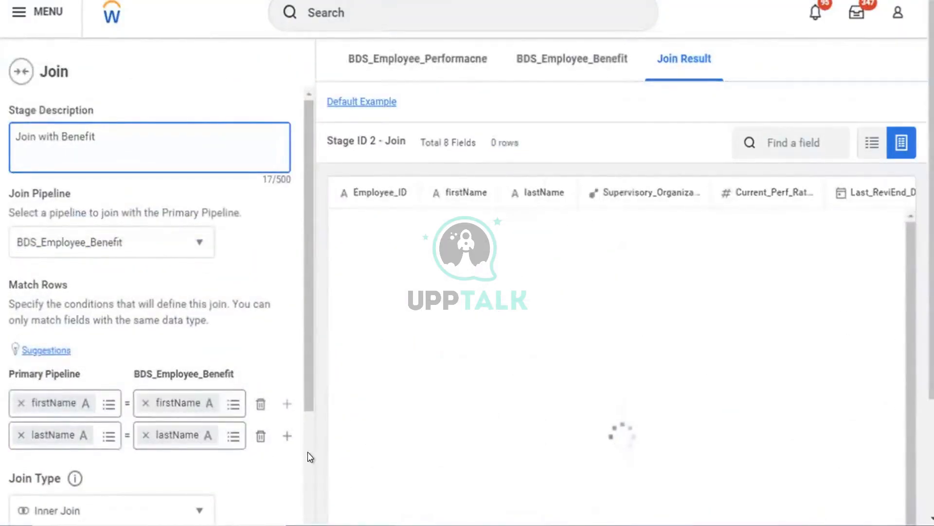
Review the Join stage's join pipeline, match rows, join type and selected fields
{"action": "scroll", "coordinate": [307, 457], "scroll_direction": "down", "scroll_amount": 7}
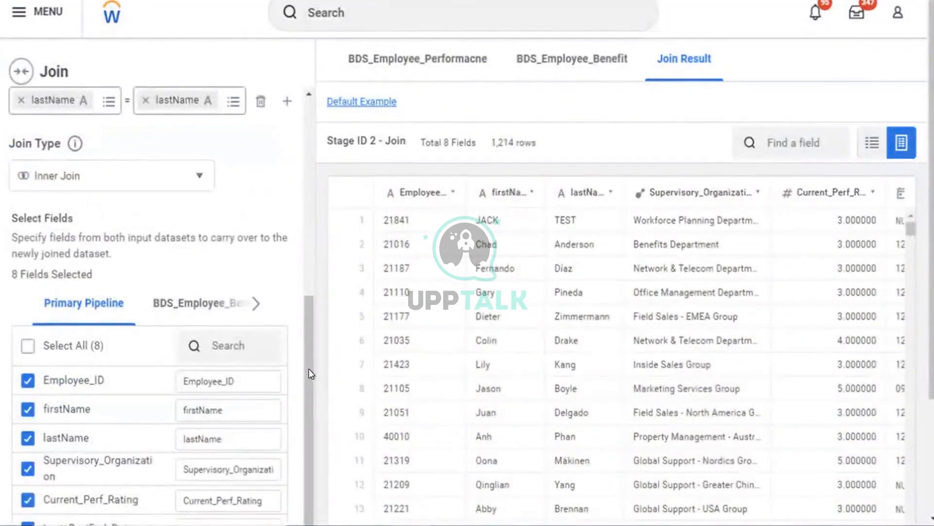
{"action": "scroll", "coordinate": [308, 297], "scroll_direction": "up", "scroll_amount": 2}
{"action": "scroll", "coordinate": [308, 284], "scroll_direction": "up", "scroll_amount": 3}
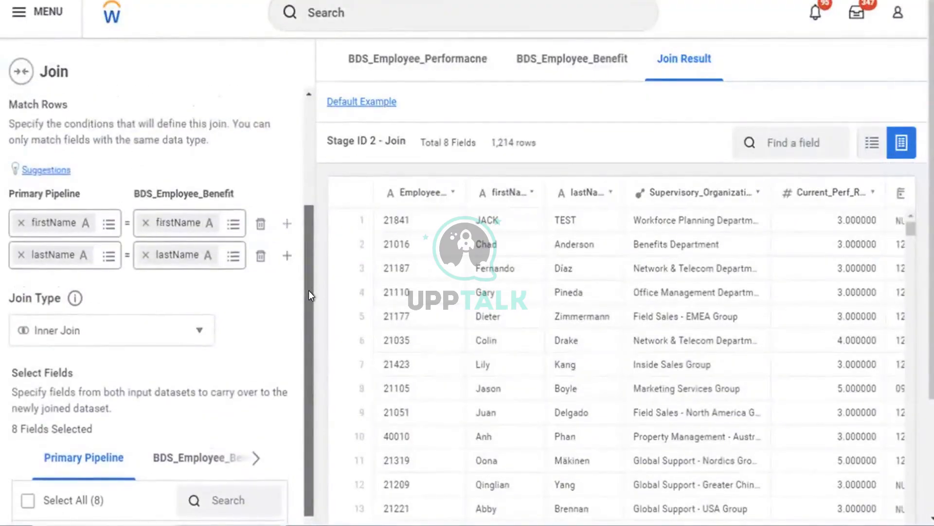
{"action": "scroll", "coordinate": [309, 290], "scroll_direction": "down", "scroll_amount": 1}
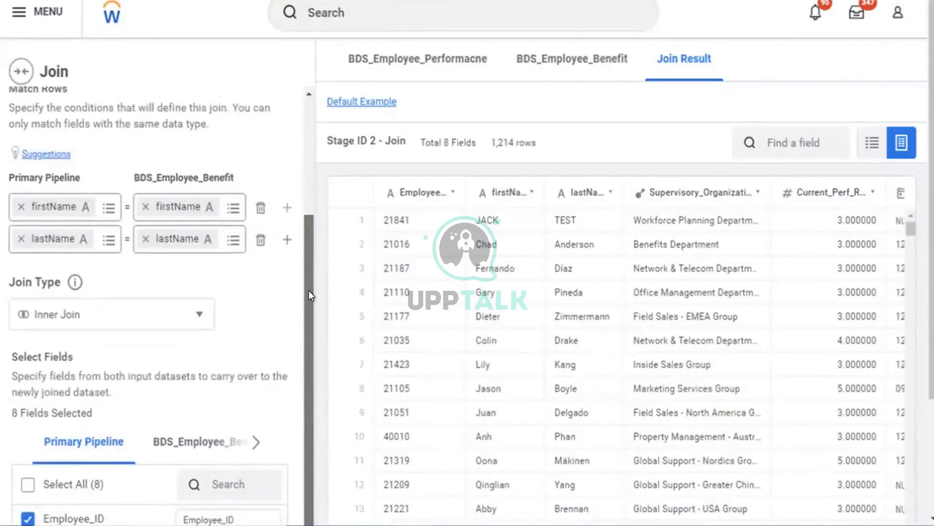
{"action": "scroll", "coordinate": [308, 291], "scroll_direction": "down", "scroll_amount": 1}
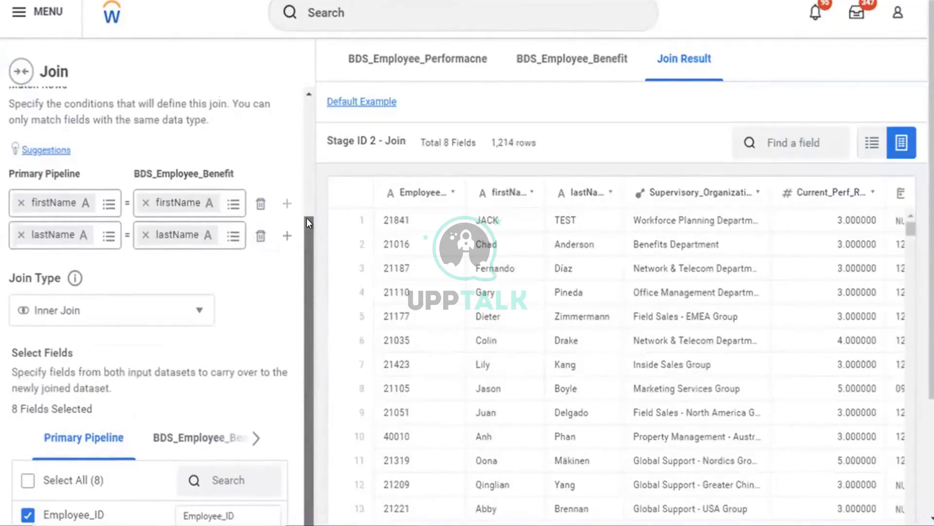
{"action": "scroll", "coordinate": [307, 218], "scroll_direction": "up", "scroll_amount": 3}
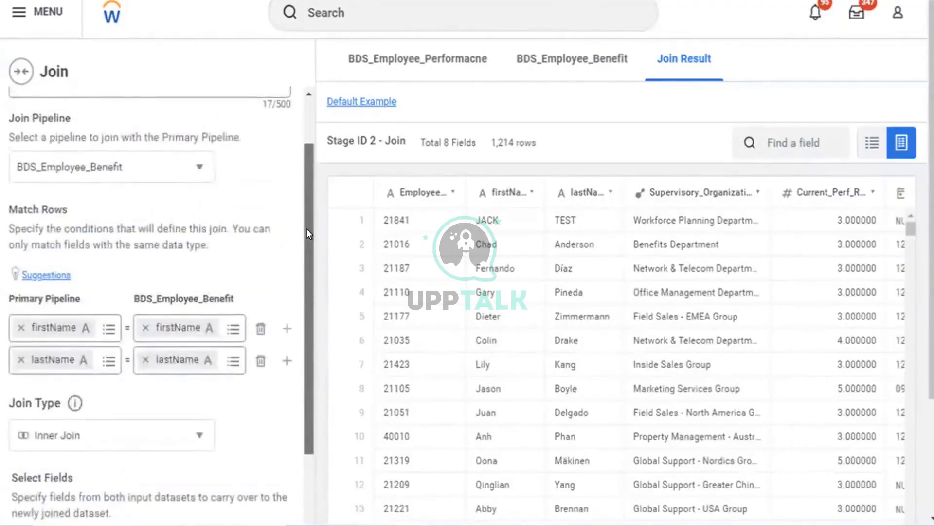
{"action": "scroll", "coordinate": [318, 292], "scroll_direction": "down", "scroll_amount": 3}
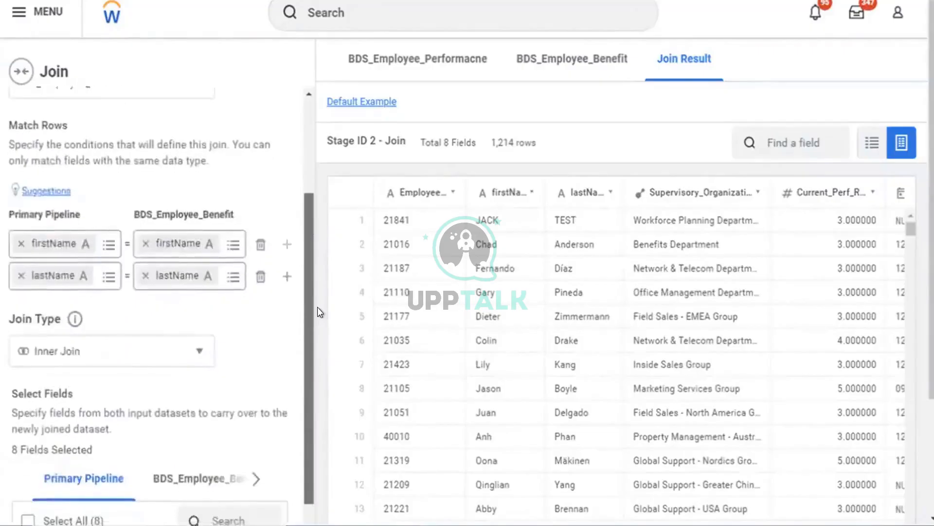
{"action": "scroll", "coordinate": [318, 310], "scroll_direction": "down", "scroll_amount": 3}
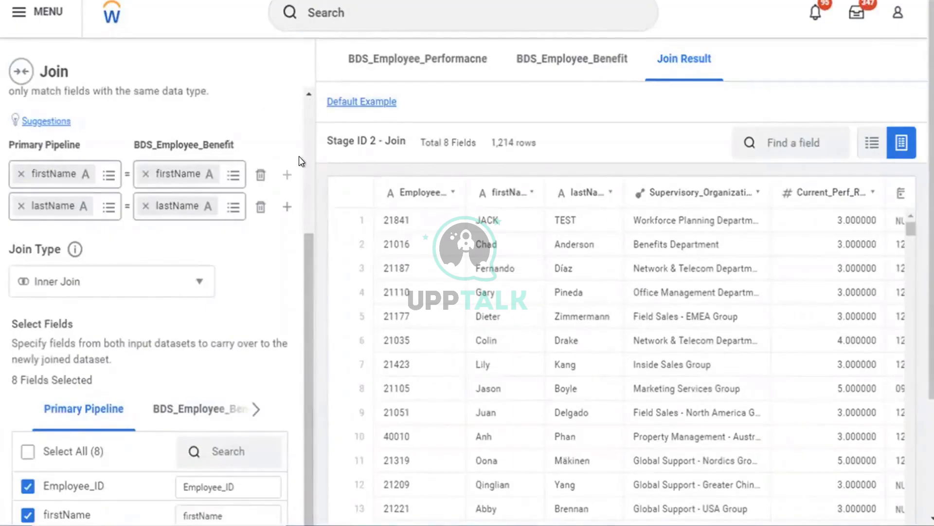
{"action": "scroll", "coordinate": [298, 156], "scroll_direction": "up", "scroll_amount": 5}
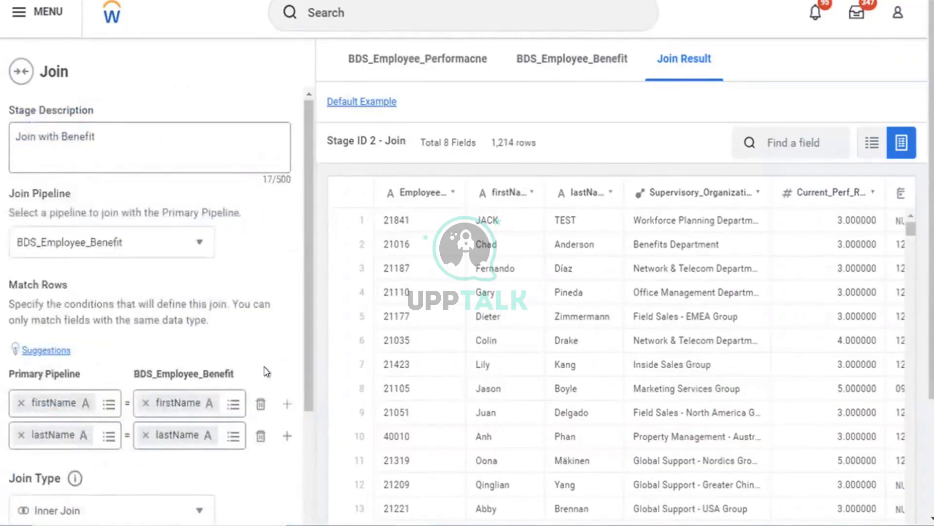
Add the suggested Employee_ID join key to the match rows between the primary pipeline and BDS_Employee_Benefit
{"action": "left_click", "coordinate": [54, 350]}
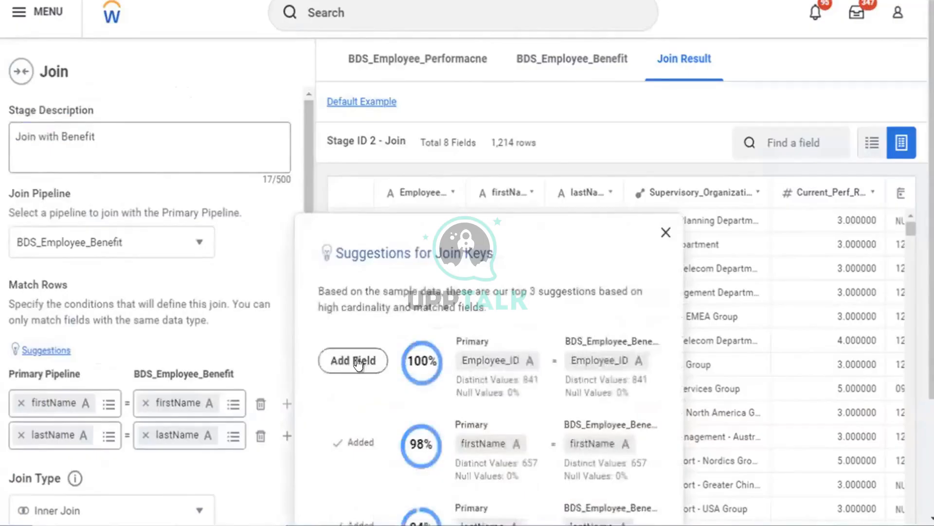
{"action": "left_click", "coordinate": [358, 362]}
{"action": "left_click", "coordinate": [358, 362]}
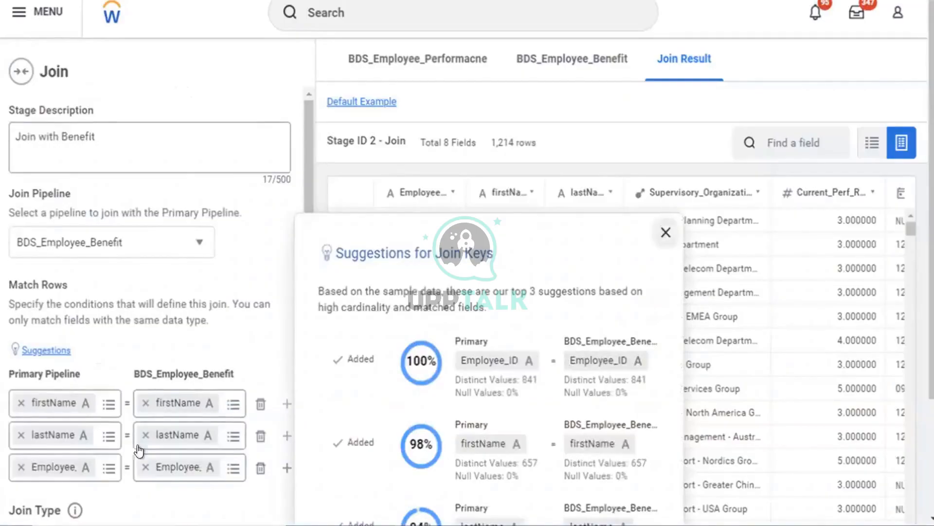
{"action": "left_click", "coordinate": [666, 232]}
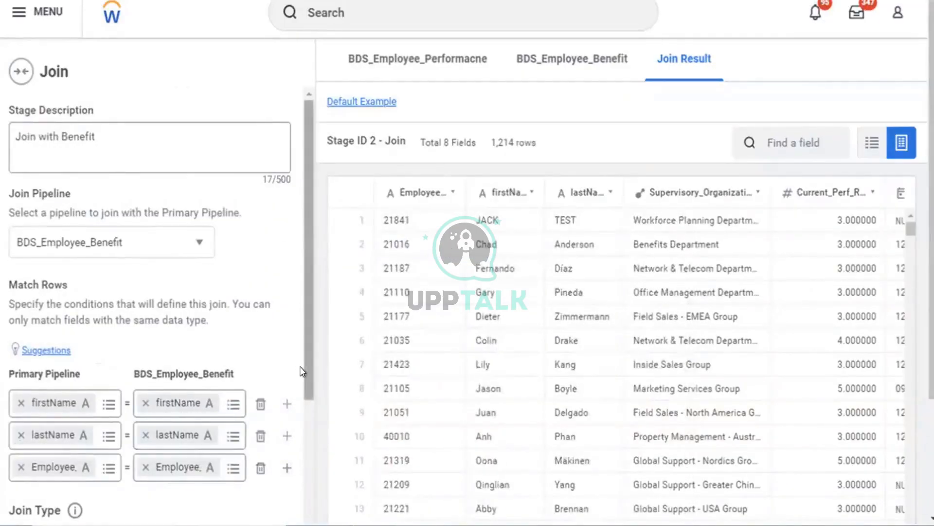
Check the match rows, join type and selected fields against the review date column in the join result
{"action": "scroll", "coordinate": [300, 396], "scroll_direction": "down", "scroll_amount": 4}
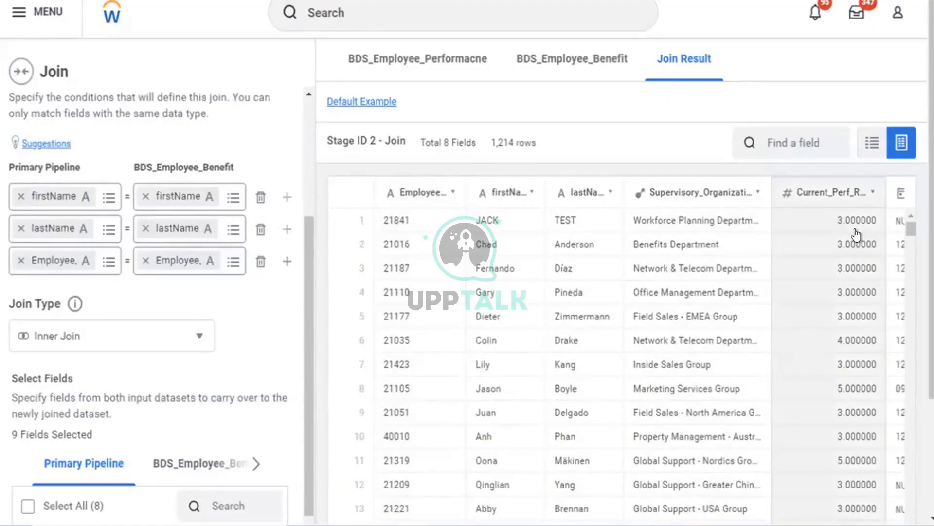
{"action": "scroll", "coordinate": [840, 230], "scroll_direction": "right", "scroll_amount": 1}
{"action": "scroll", "coordinate": [839, 229], "scroll_direction": "right", "scroll_amount": 4}
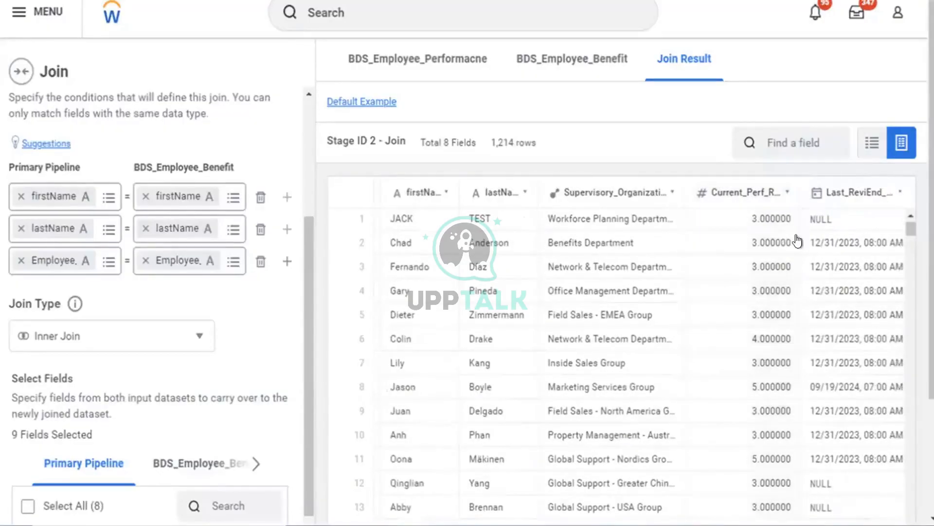
{"action": "scroll", "coordinate": [236, 288], "scroll_direction": "down", "scroll_amount": 3}
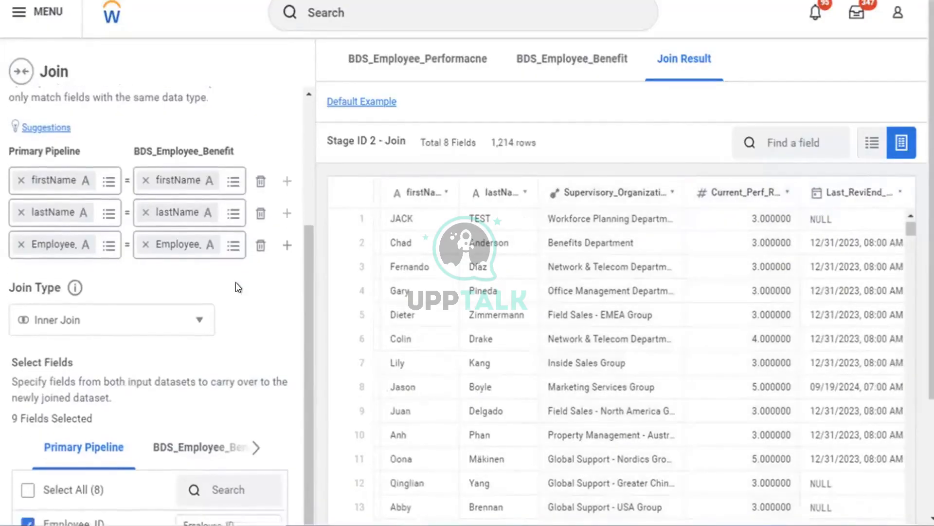
{"action": "scroll", "coordinate": [236, 283], "scroll_direction": "up", "scroll_amount": 7}
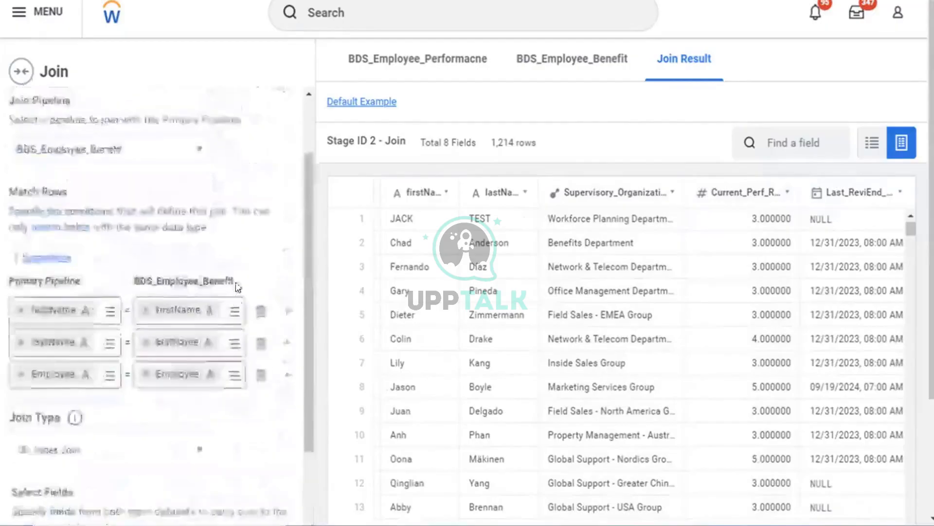
{"action": "scroll", "coordinate": [236, 286], "scroll_direction": "down", "scroll_amount": 7}
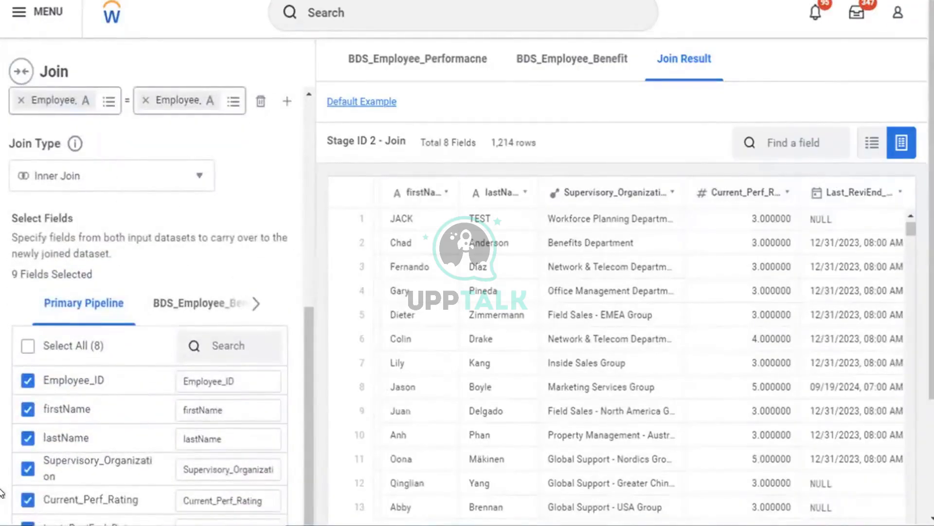
Finish editing the Join stage with its added Employee_ID match and save the dataset
{"action": "scroll", "coordinate": [382, 411], "scroll_direction": "down", "scroll_amount": 5}
{"action": "scroll", "coordinate": [153, 297], "scroll_direction": "down", "scroll_amount": 2}
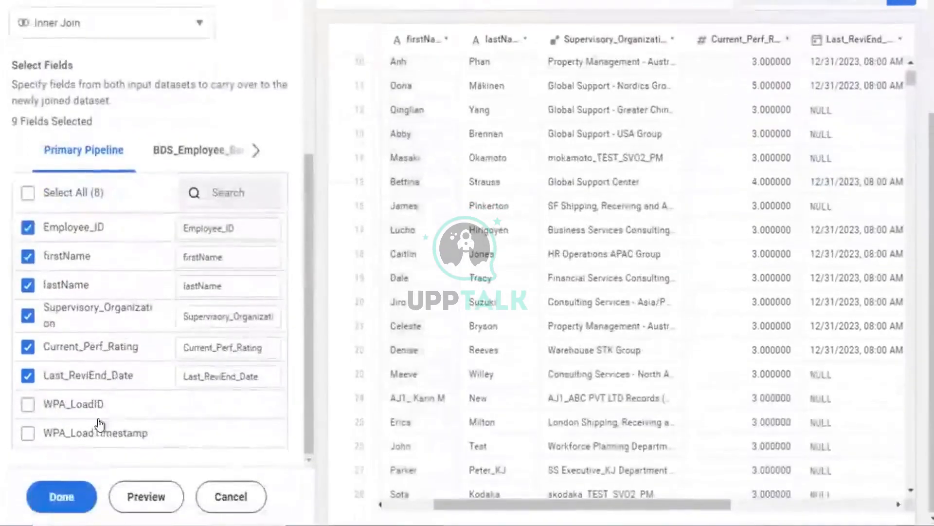
{"action": "left_click", "coordinate": [63, 494]}
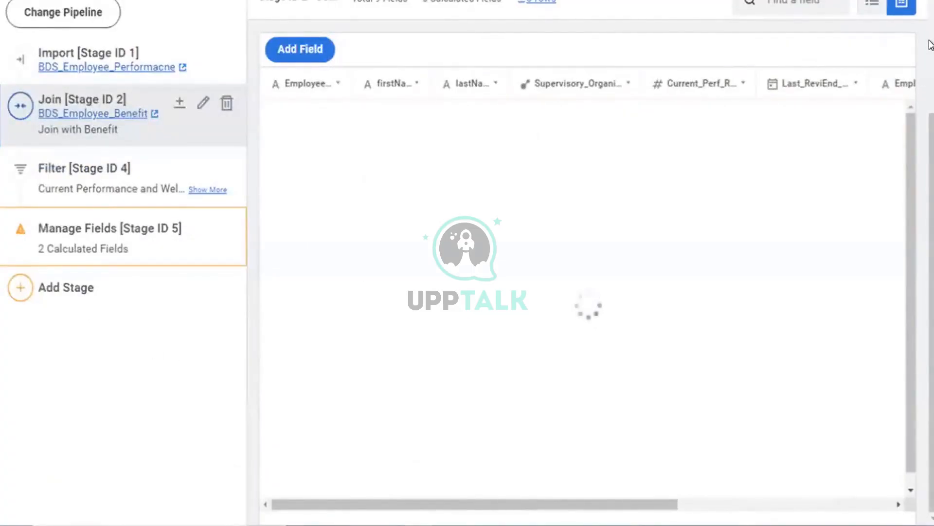
{"action": "scroll", "coordinate": [928, 49], "scroll_direction": "up", "scroll_amount": 3}
{"action": "left_click", "coordinate": [876, 65]}
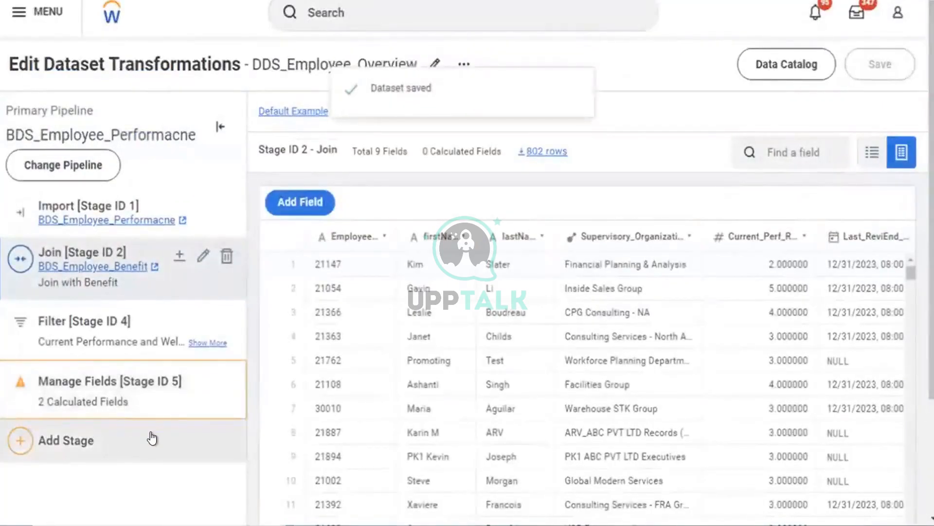
Open the Manage Fields stage for editing and review its input fields and output types
{"action": "scroll", "coordinate": [152, 438], "scroll_direction": "down", "scroll_amount": 1}
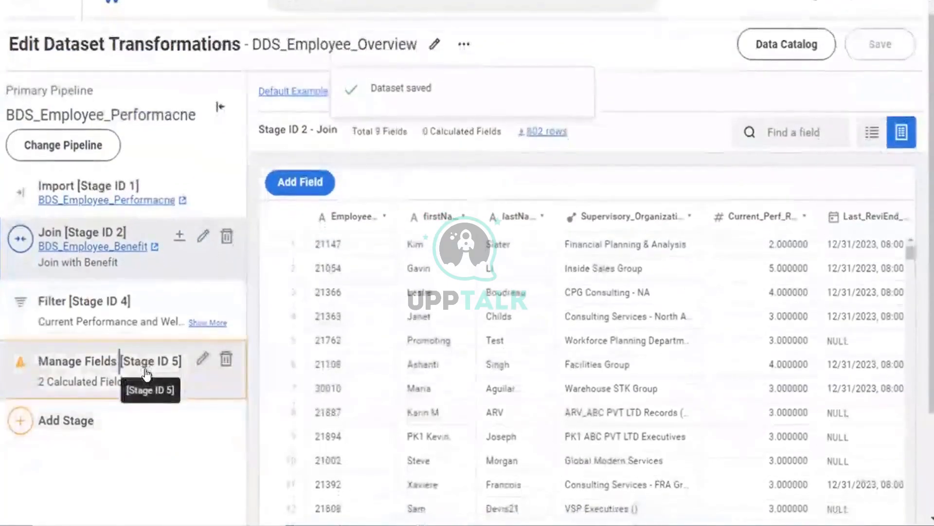
{"action": "left_click", "coordinate": [122, 381]}
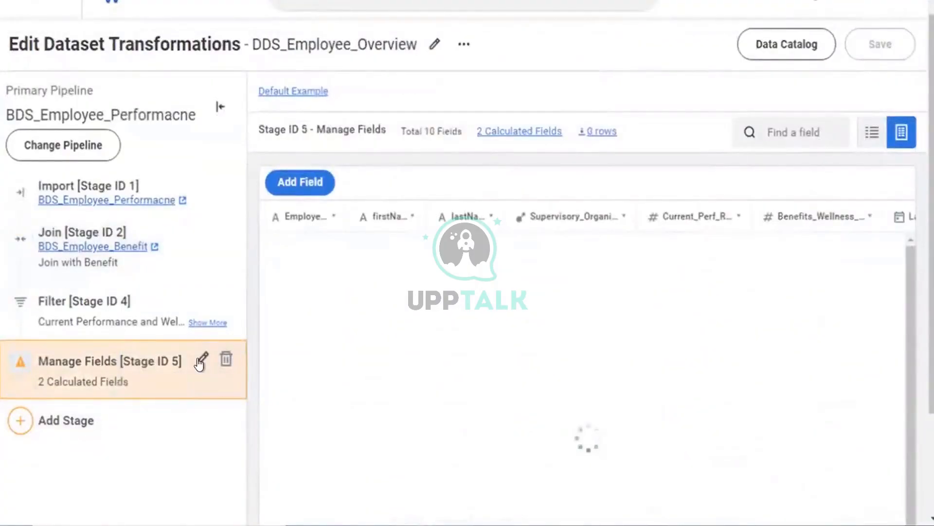
{"action": "left_click", "coordinate": [202, 362]}
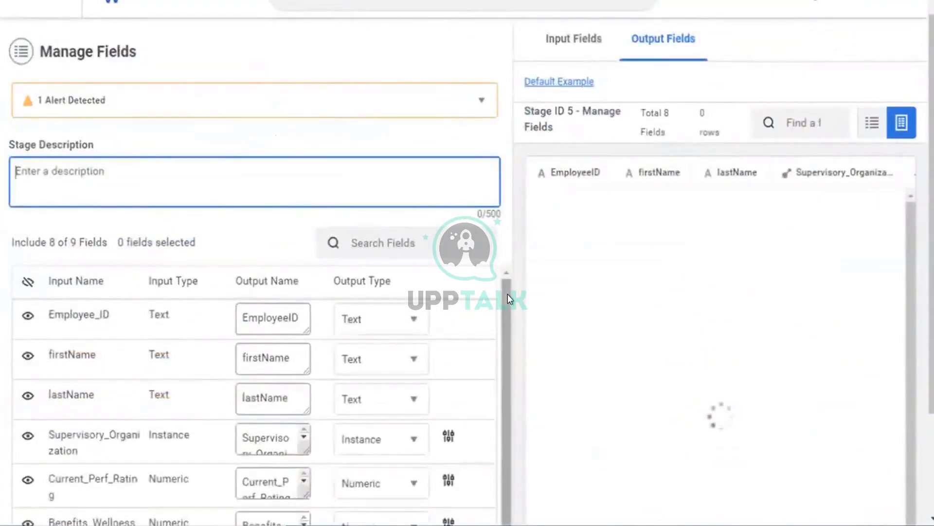
{"action": "scroll", "coordinate": [507, 294], "scroll_direction": "down", "scroll_amount": 3}
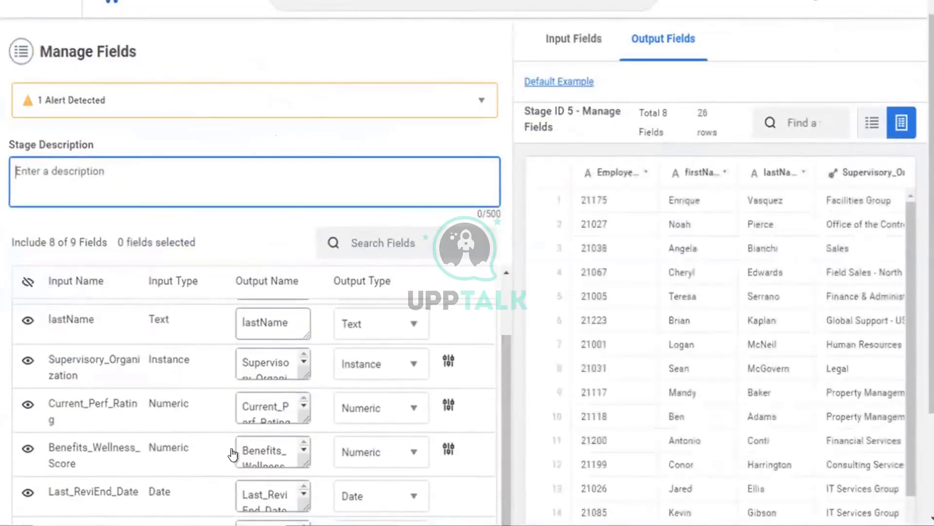
Set the digits after the decimal point to 0 for the numeric Current_Perf_Rating output field
{"action": "left_click", "coordinate": [410, 413]}
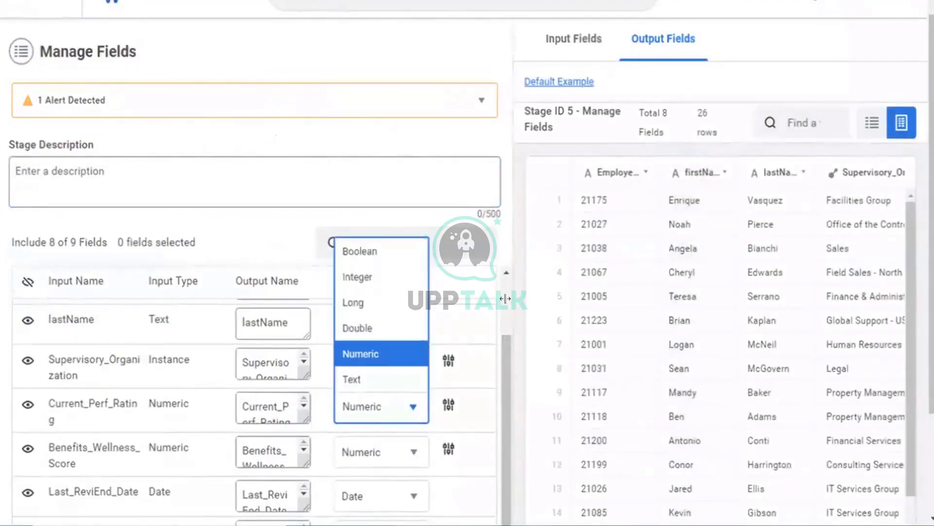
{"action": "left_click", "coordinate": [446, 405]}
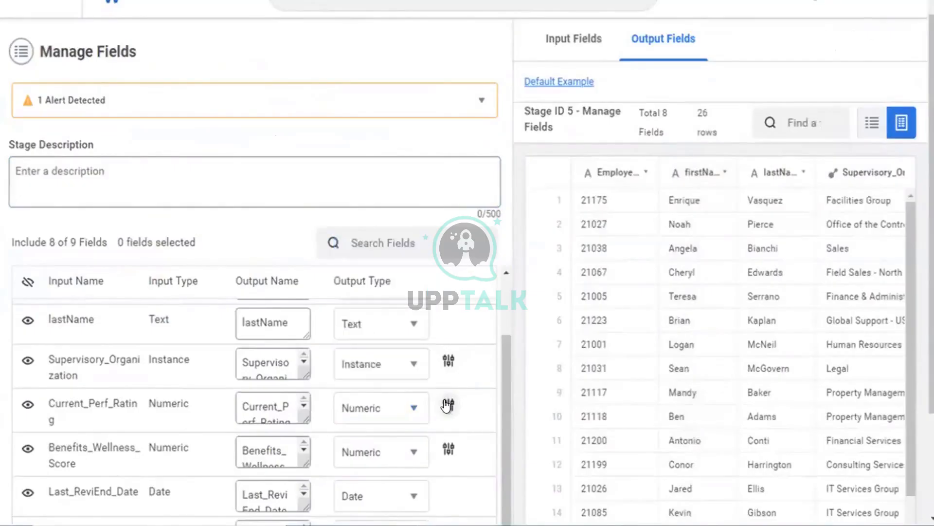
{"action": "left_click", "coordinate": [447, 406]}
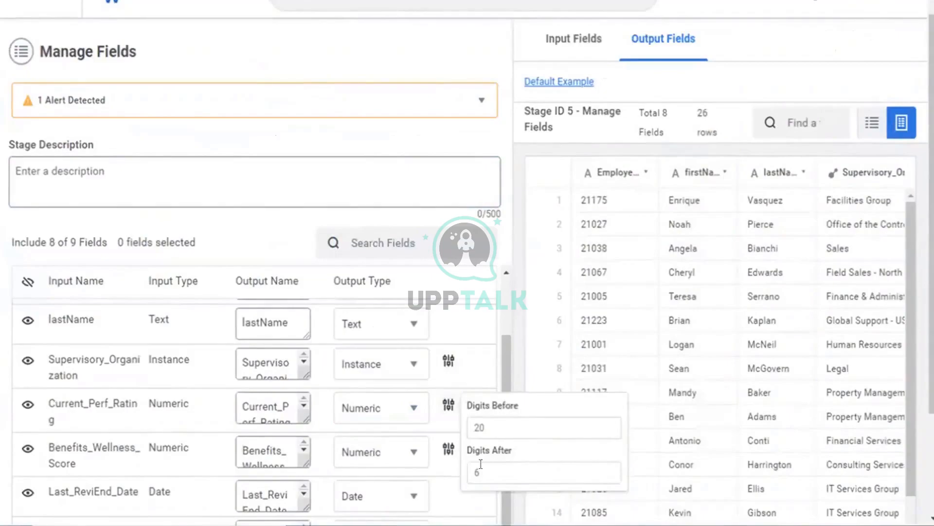
{"action": "left_click_drag", "start_coordinate": [489, 426], "coordinate": [467, 422]}
{"action": "left_click", "coordinate": [503, 434]}
{"action": "left_click_drag", "start_coordinate": [487, 468], "coordinate": [467, 466]}
{"action": "type", "text": "0"}
{"action": "left_click", "coordinate": [436, 359]}
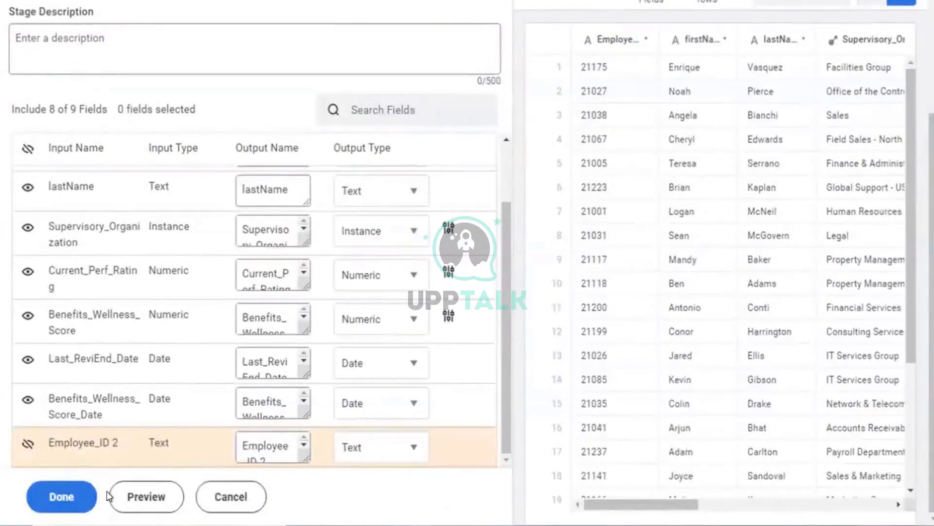
Preview the Manage Fields output, check the performance rating column and finish editing the stage
{"action": "left_click", "coordinate": [135, 503]}
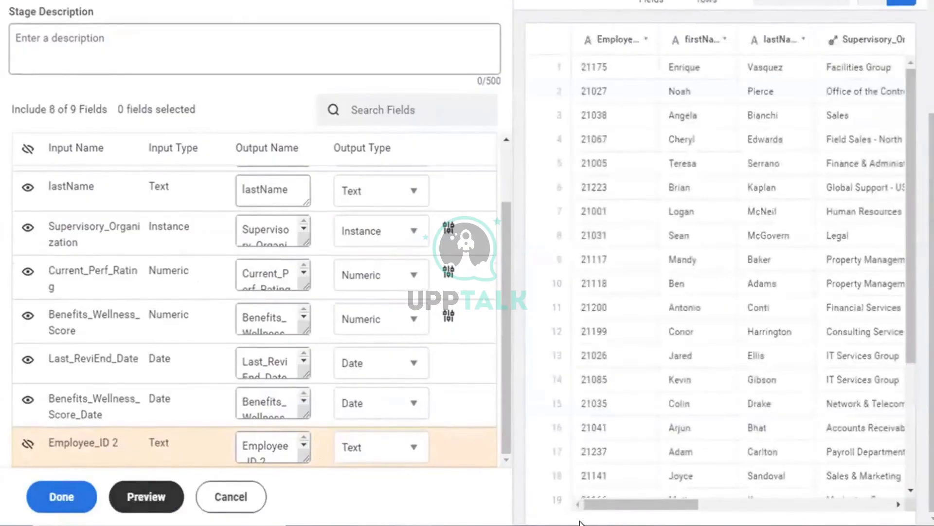
{"action": "left_click", "coordinate": [797, 503]}
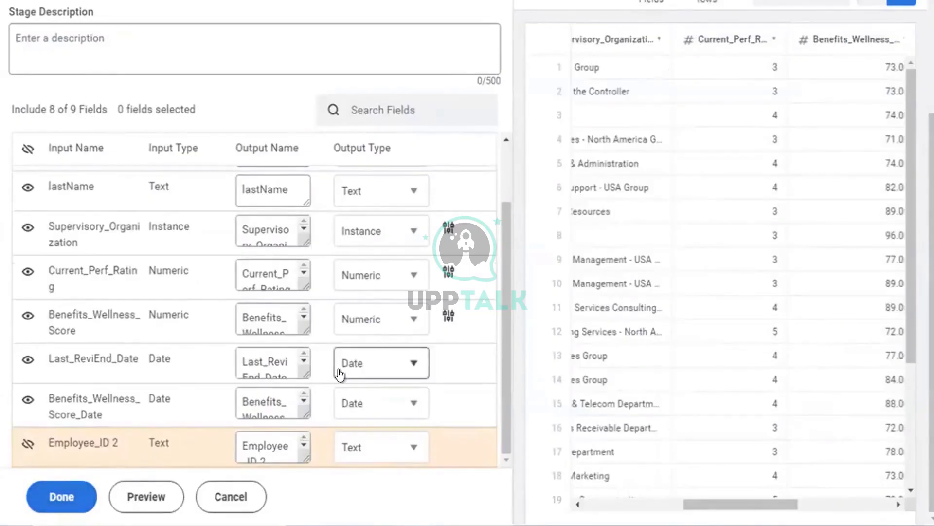
{"action": "left_click", "coordinate": [54, 493]}
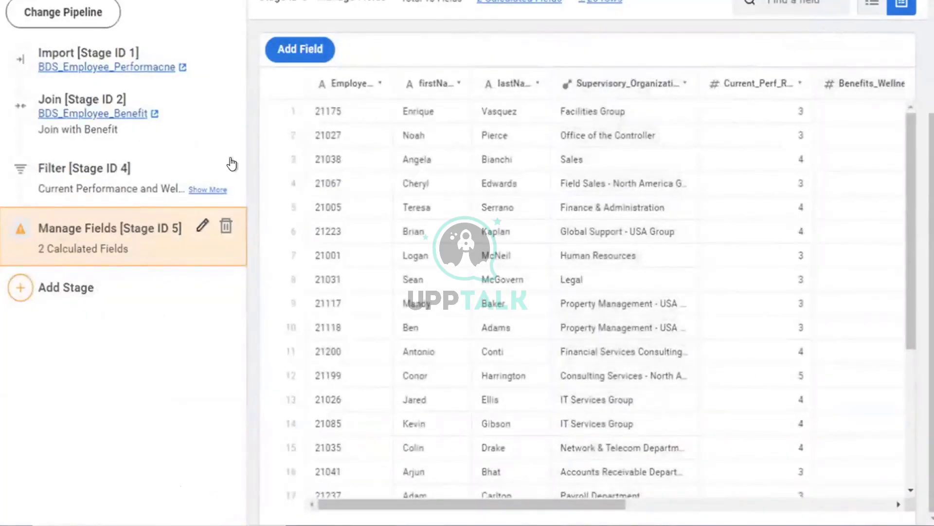
Reopen the Join stage and exclude Employee_ID from the fields carried over from BDS_Employee_Benefit
{"action": "scroll", "coordinate": [231, 161], "scroll_direction": "up", "scroll_amount": 3}
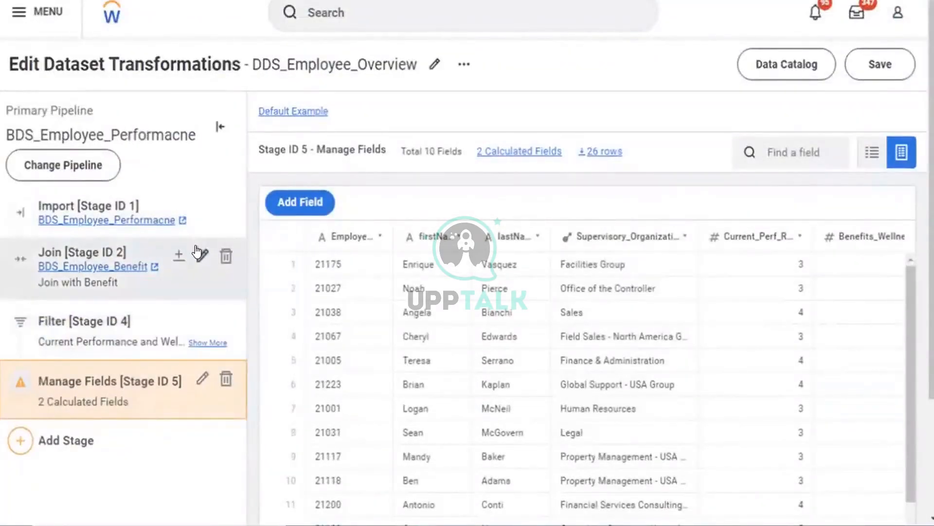
{"action": "left_click", "coordinate": [199, 254]}
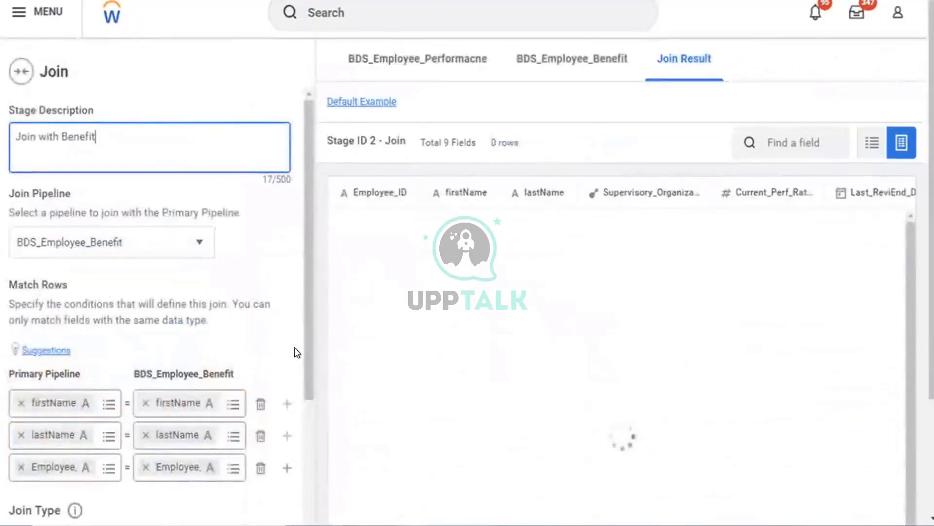
{"action": "scroll", "coordinate": [296, 453], "scroll_direction": "down", "scroll_amount": 4}
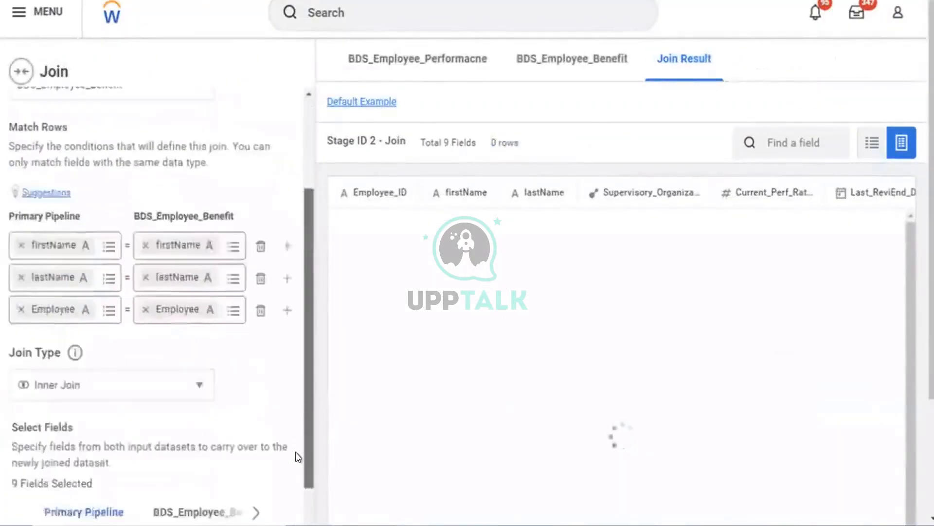
{"action": "left_click", "coordinate": [188, 494]}
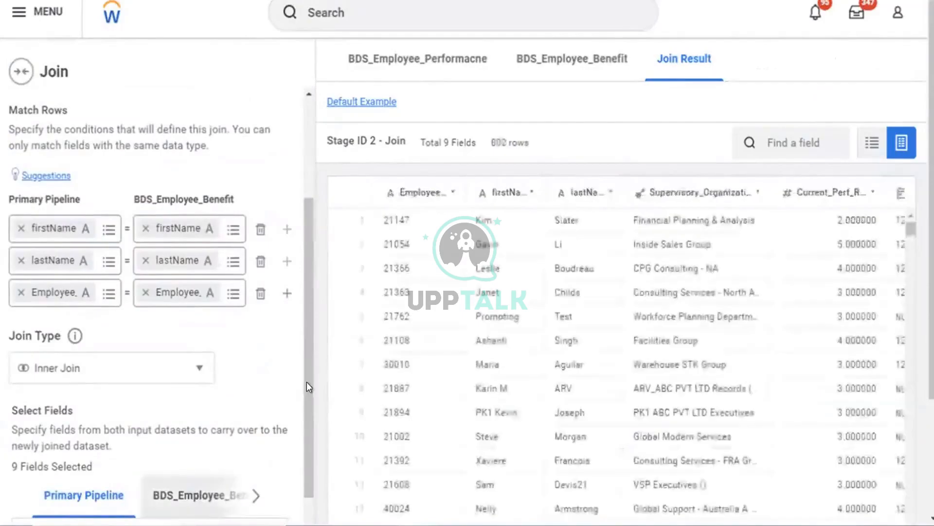
{"action": "scroll", "coordinate": [305, 385], "scroll_direction": "down", "scroll_amount": 4}
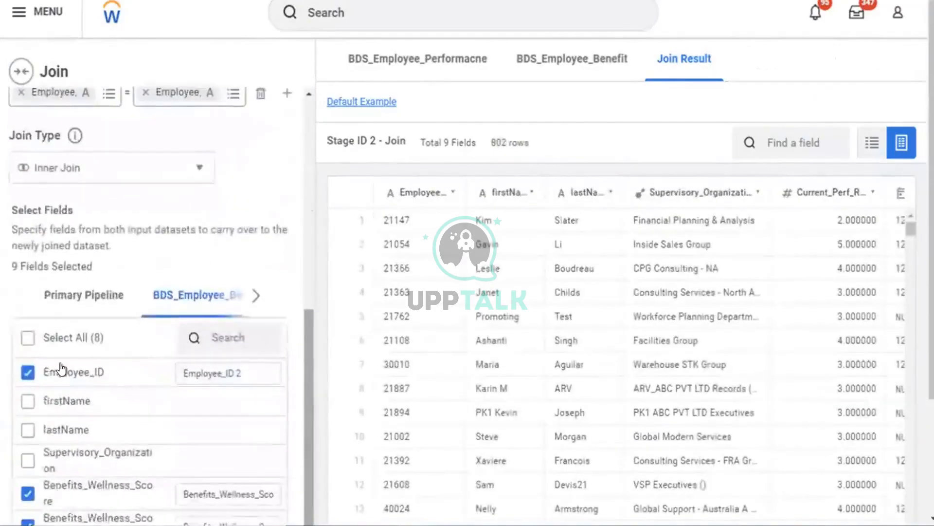
{"action": "left_click", "coordinate": [27, 374]}
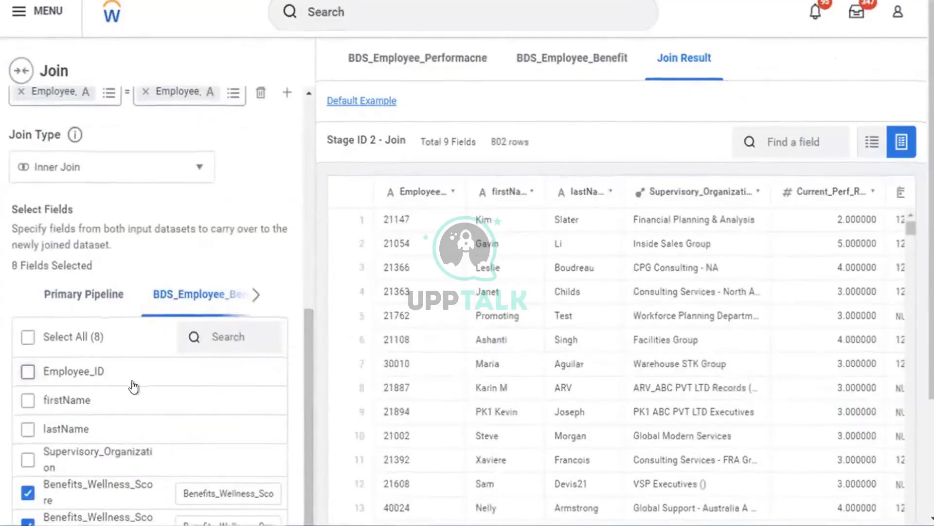
Preview the join result, finish editing the Join stage and save the dataset
{"action": "scroll", "coordinate": [132, 389], "scroll_direction": "down", "scroll_amount": 3}
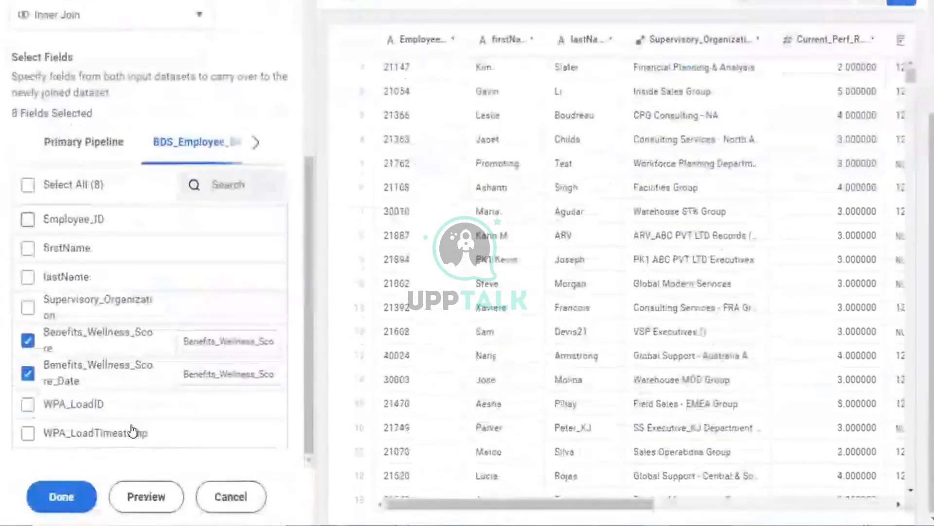
{"action": "left_click", "coordinate": [133, 496]}
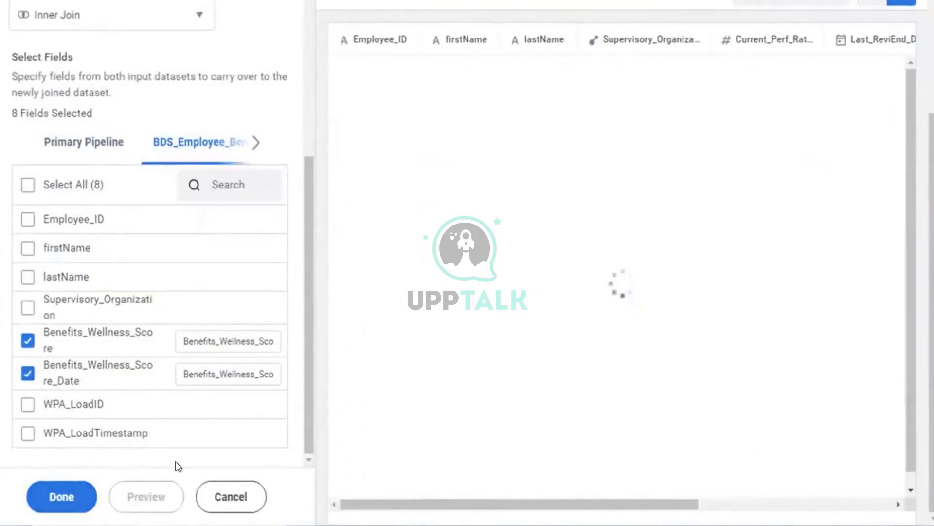
{"action": "left_click", "coordinate": [62, 497]}
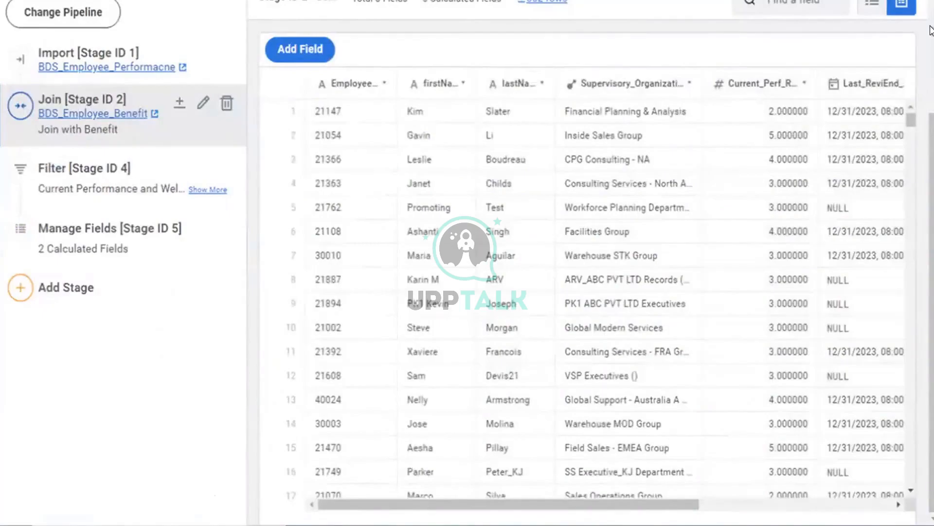
{"action": "scroll", "coordinate": [930, 30], "scroll_direction": "up", "scroll_amount": 3}
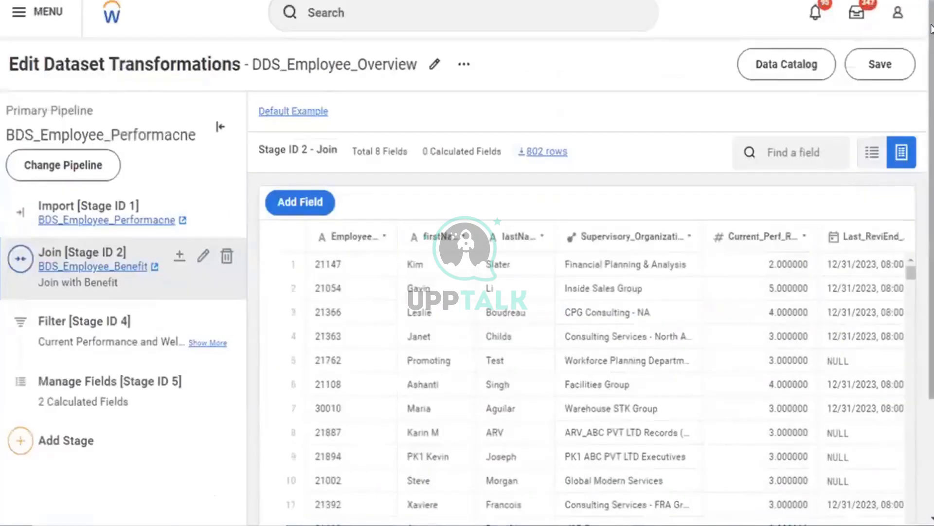
{"action": "left_click", "coordinate": [886, 65]}
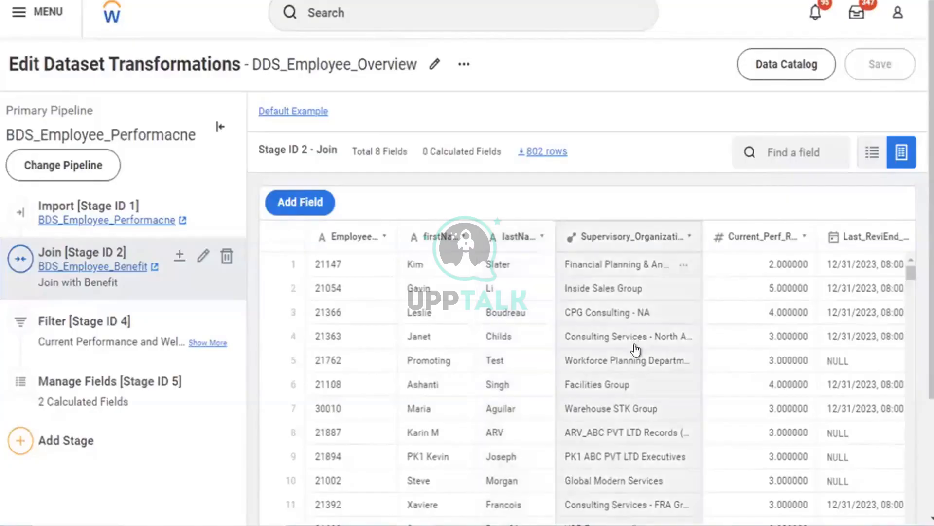
Examine the Manage Fields stage's output, including the first name, last name and supervisory organization columns
{"action": "scroll", "coordinate": [641, 350], "scroll_direction": "right", "scroll_amount": 3}
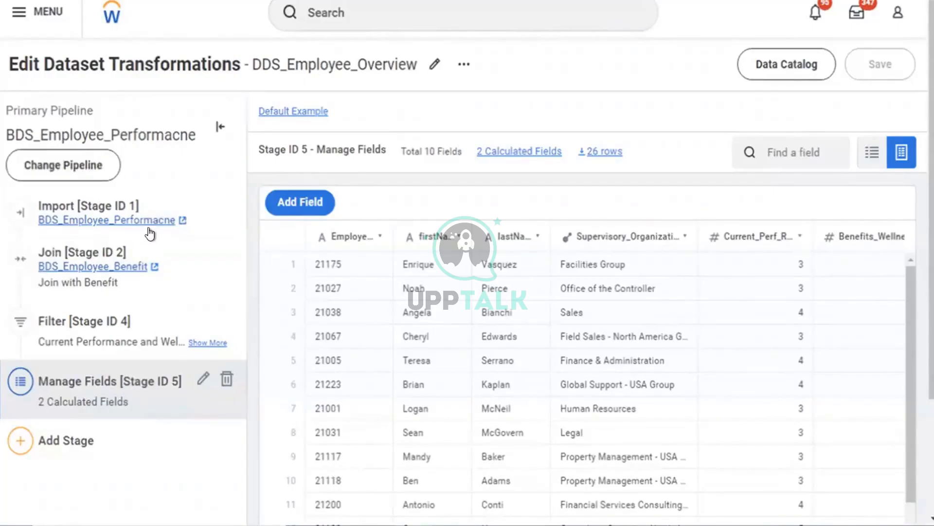
{"action": "mouse_move", "coordinate": [150, 235]}
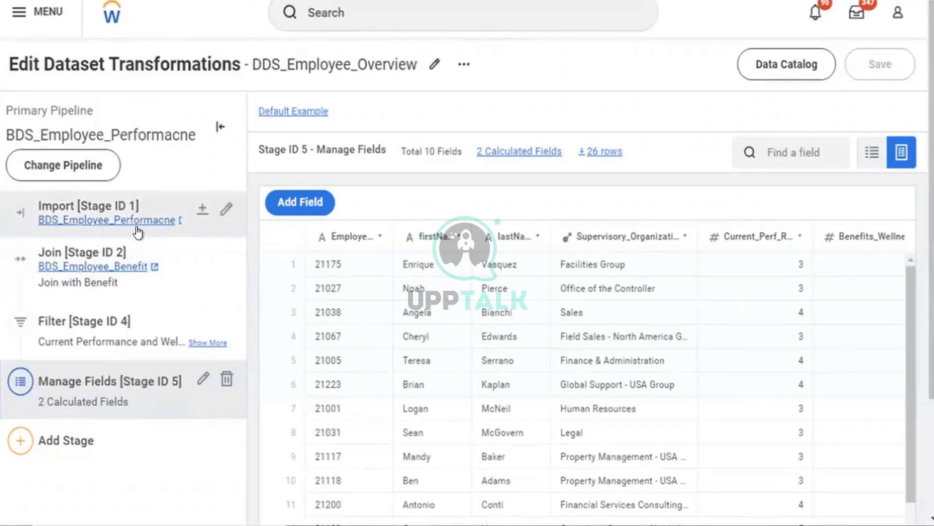
{"action": "left_click", "coordinate": [424, 311]}
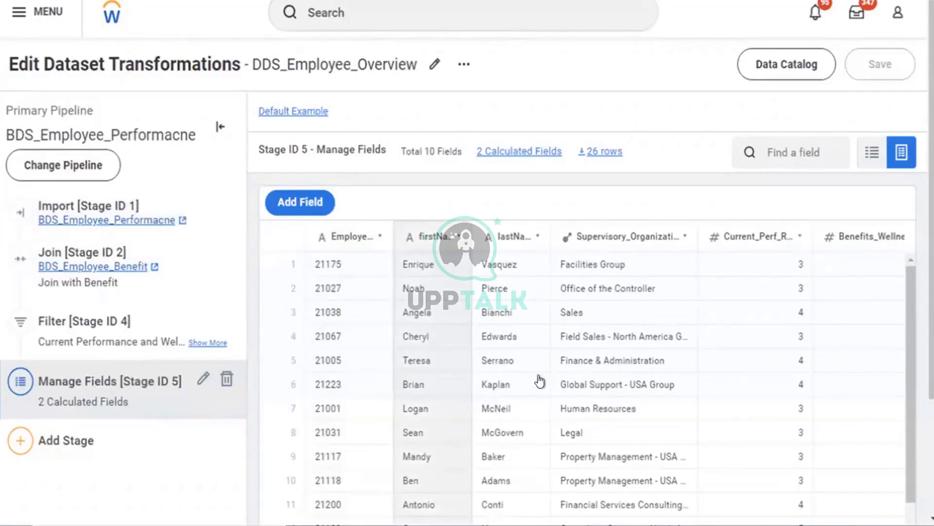
{"action": "left_click", "coordinate": [511, 333]}
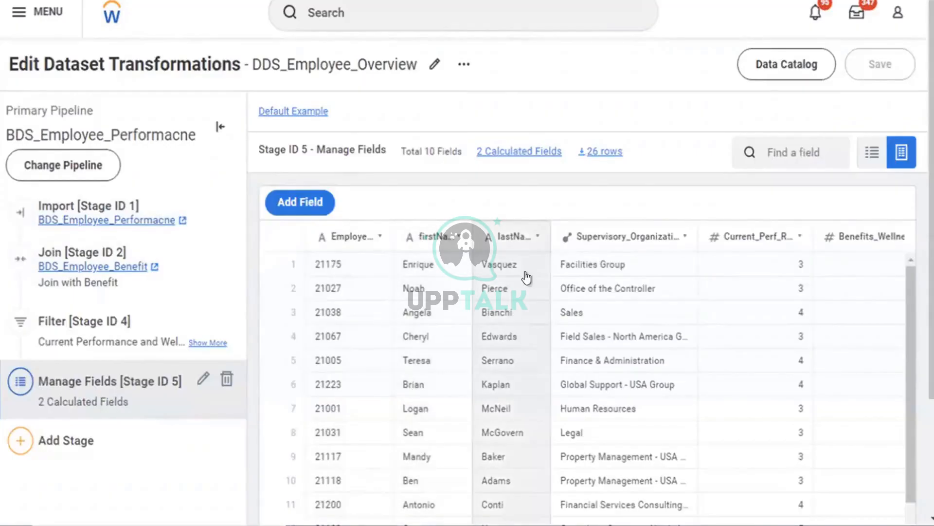
{"action": "left_click", "coordinate": [558, 308]}
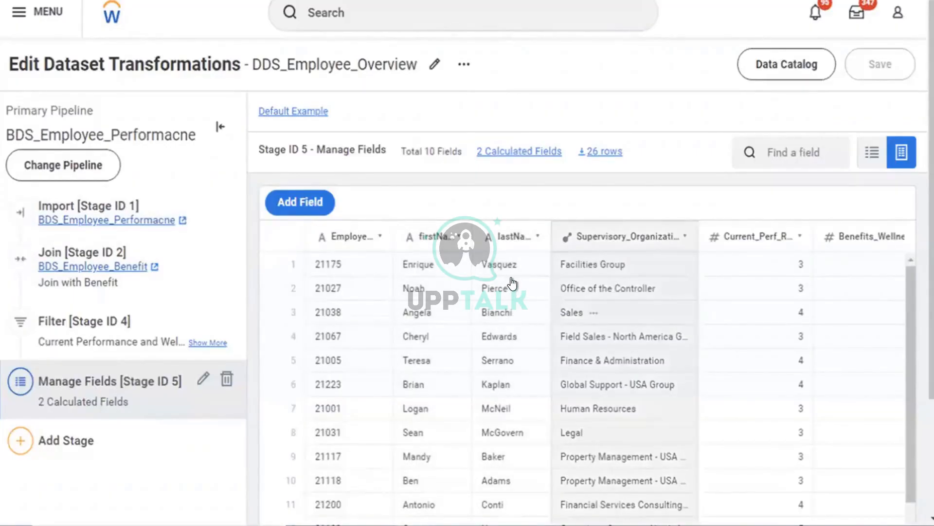
{"action": "left_click", "coordinate": [512, 287]}
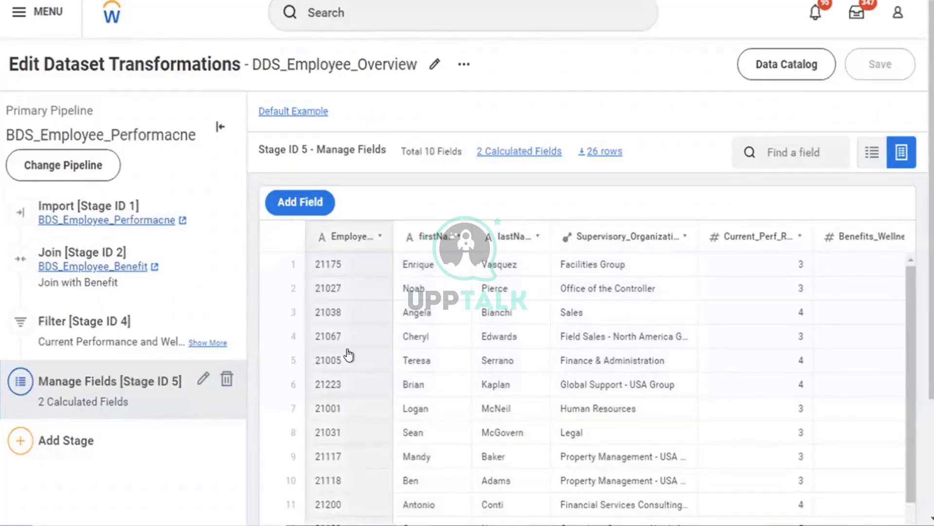
{"action": "left_click", "coordinate": [526, 337]}
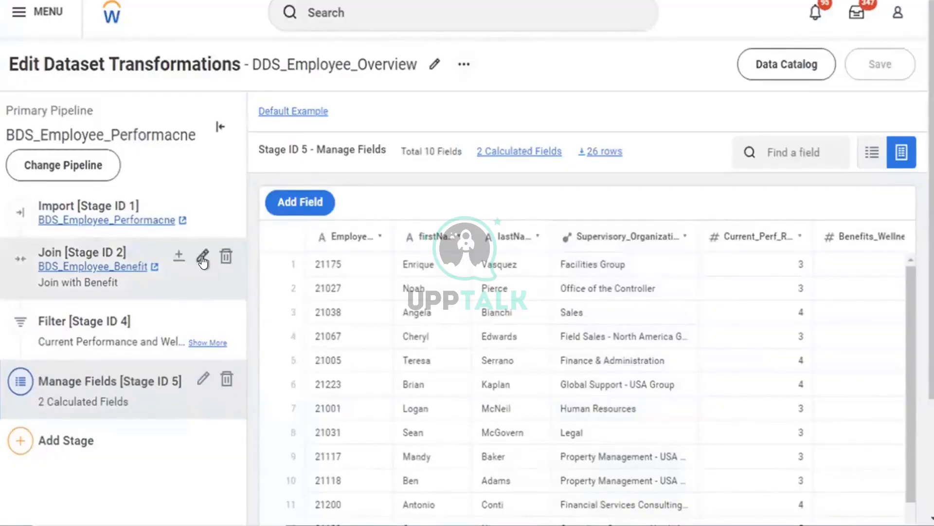
Reopen the Join stage and include Employee_ID in the fields carried over from BDS_Employee_Benefit
{"action": "left_click", "coordinate": [202, 258]}
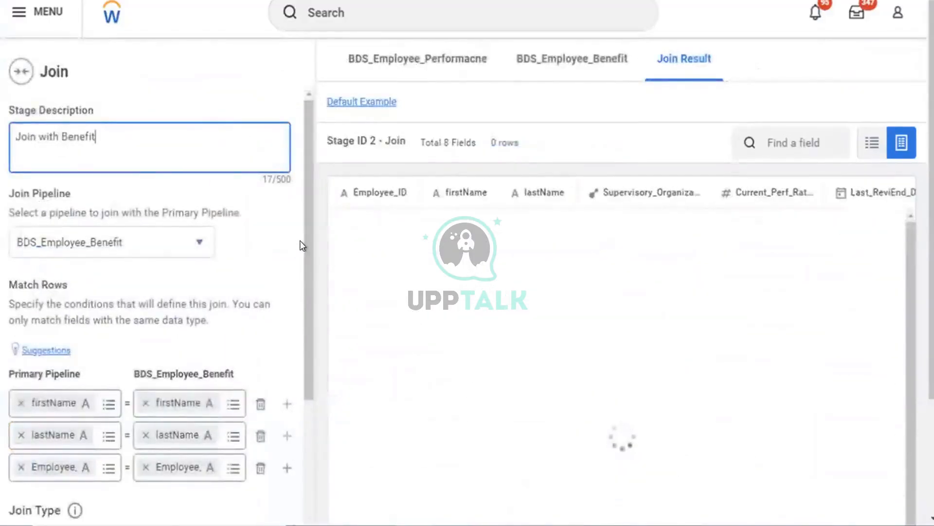
{"action": "left_click_drag", "start_coordinate": [307, 254], "coordinate": [307, 438]}
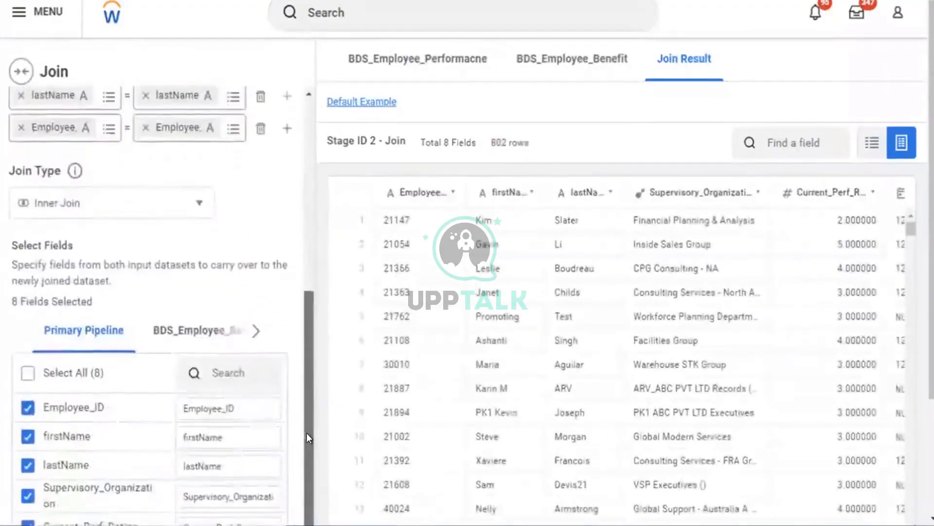
{"action": "left_click", "coordinate": [206, 328]}
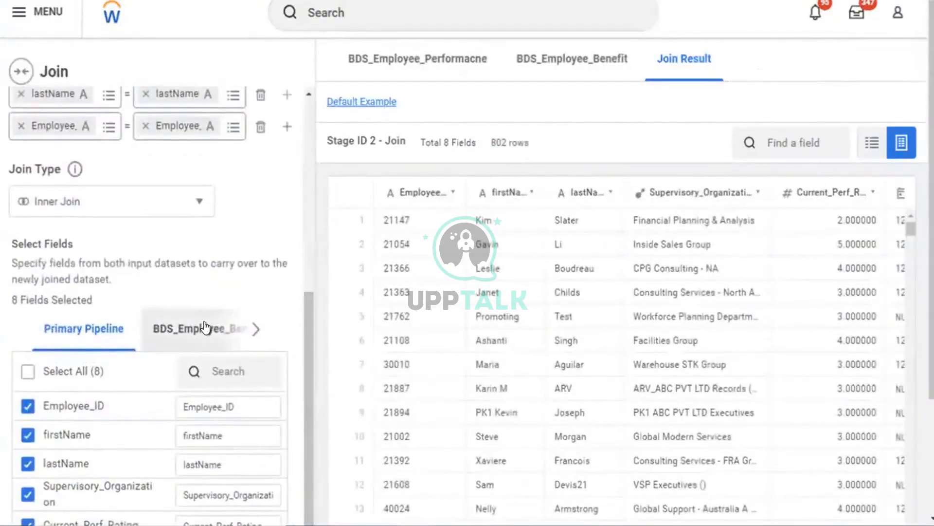
{"action": "scroll", "coordinate": [299, 362], "scroll_direction": "up", "scroll_amount": 3}
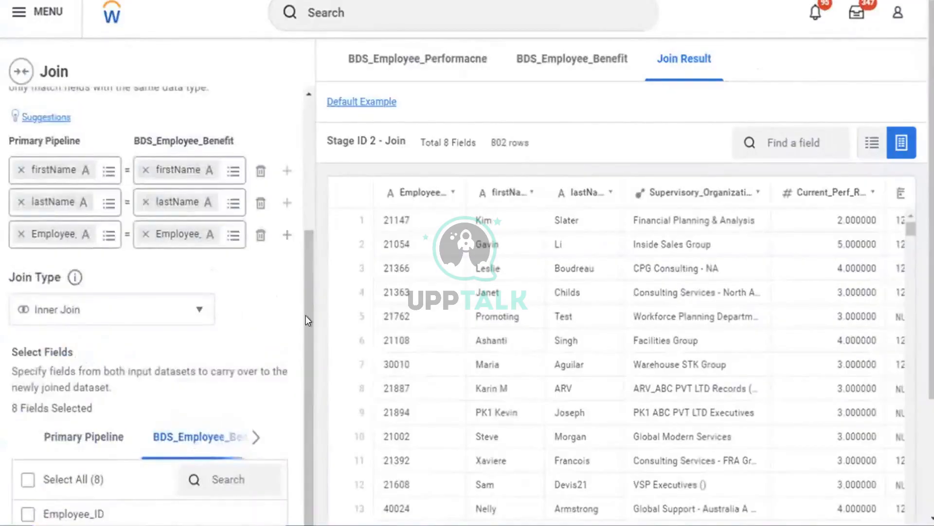
{"action": "scroll", "coordinate": [198, 246], "scroll_direction": "down", "scroll_amount": 1}
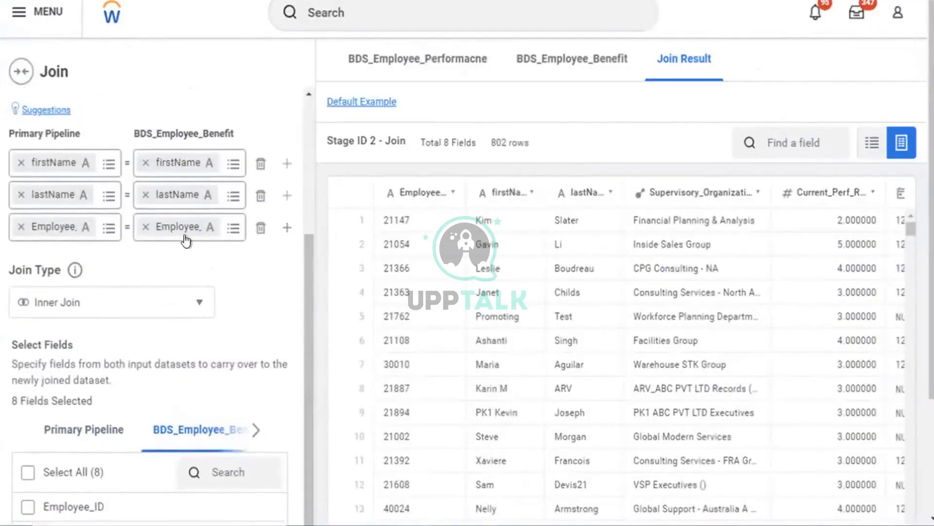
{"action": "scroll", "coordinate": [180, 365], "scroll_direction": "down", "scroll_amount": 2}
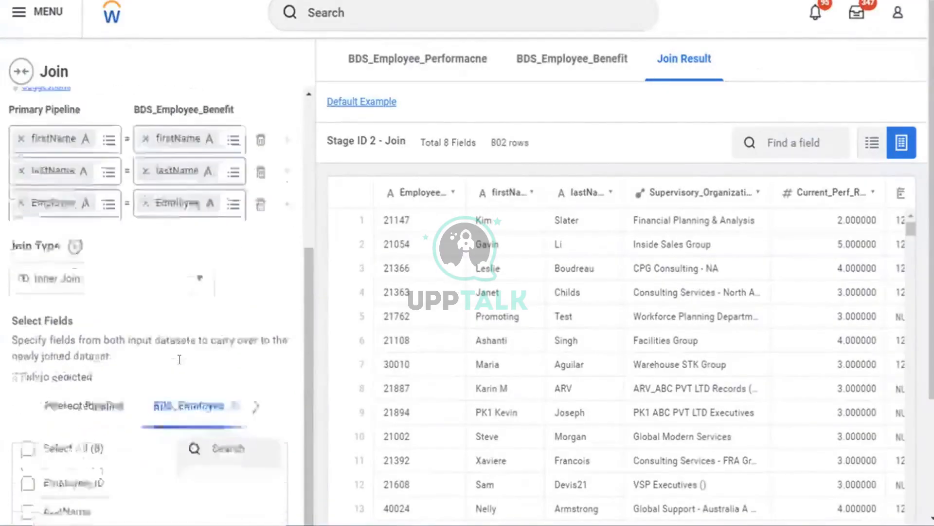
{"action": "left_click", "coordinate": [24, 423]}
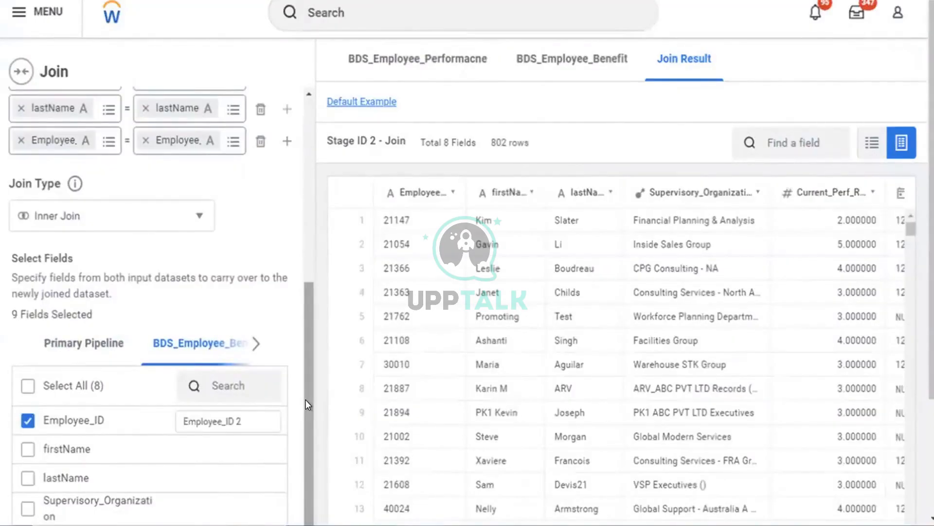
Check the carried-over Employee_ID field's output name, finish editing the Join stage and check the columns of its output
{"action": "left_click", "coordinate": [257, 425]}
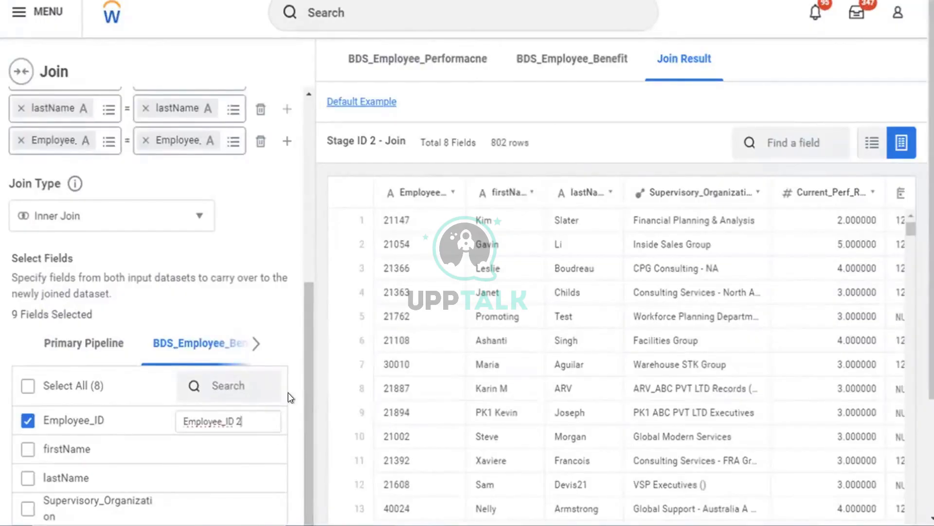
{"action": "scroll", "coordinate": [287, 405], "scroll_direction": "down", "scroll_amount": 1}
{"action": "scroll", "coordinate": [288, 405], "scroll_direction": "down", "scroll_amount": 1}
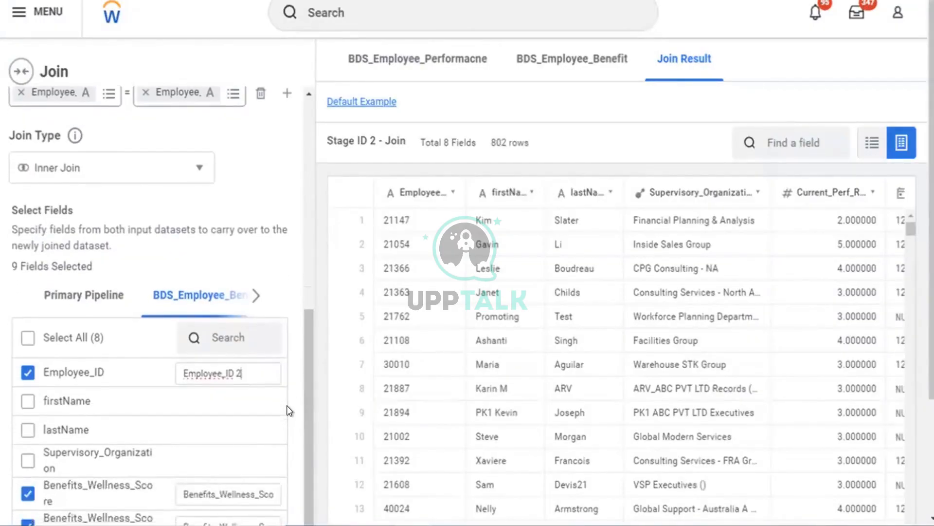
{"action": "scroll", "coordinate": [584, 417], "scroll_direction": "down", "scroll_amount": 5}
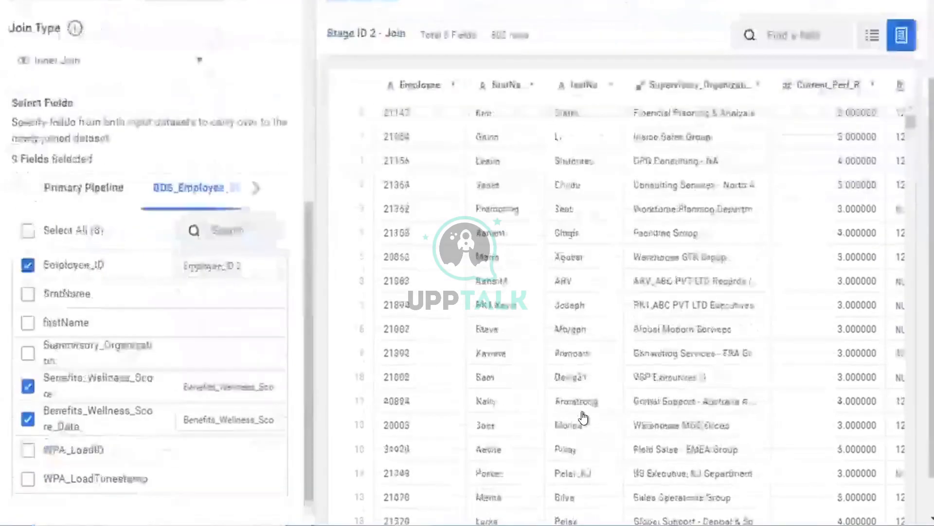
{"action": "scroll", "coordinate": [85, 375], "scroll_direction": "down", "scroll_amount": 1}
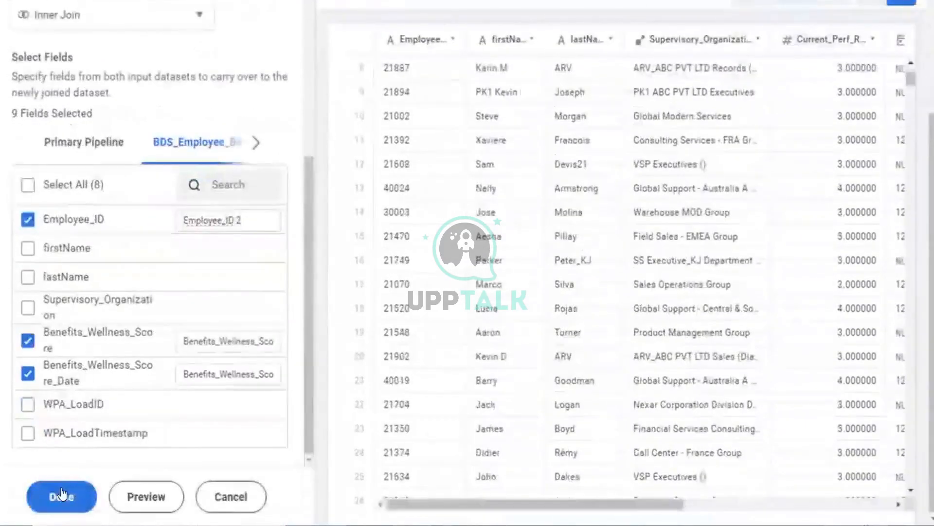
{"action": "left_click", "coordinate": [62, 495]}
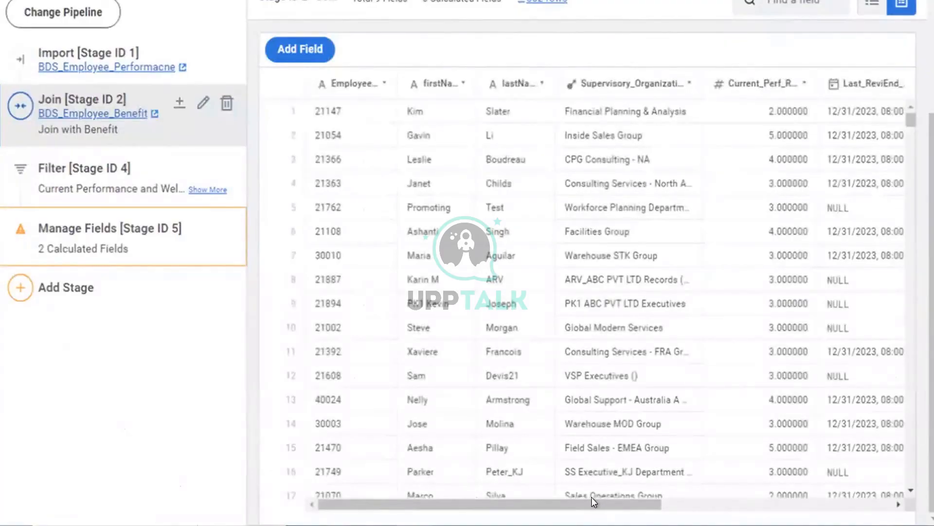
{"action": "left_click_drag", "start_coordinate": [591, 501], "coordinate": [863, 503]}
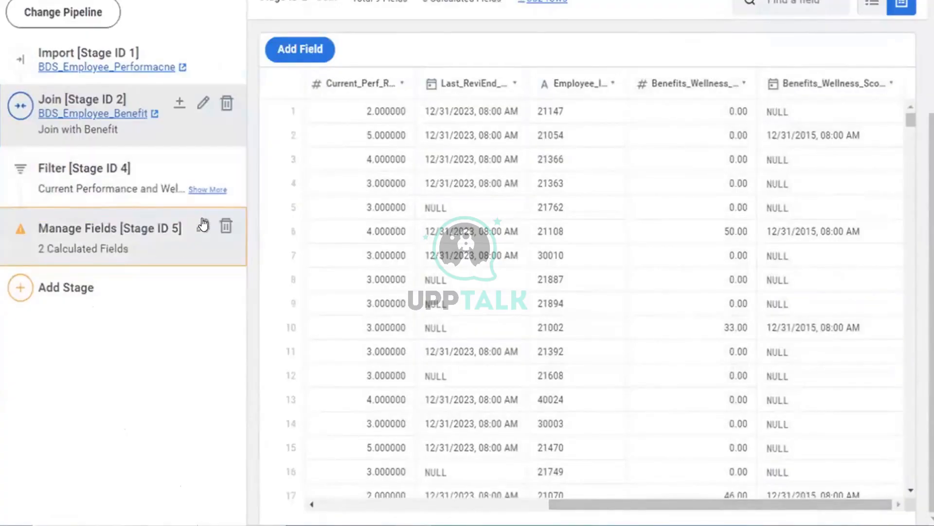
Open the Manage Fields stage for editing, read its alert details and locate Employee_ID 2 in the field list
{"action": "left_click", "coordinate": [203, 225]}
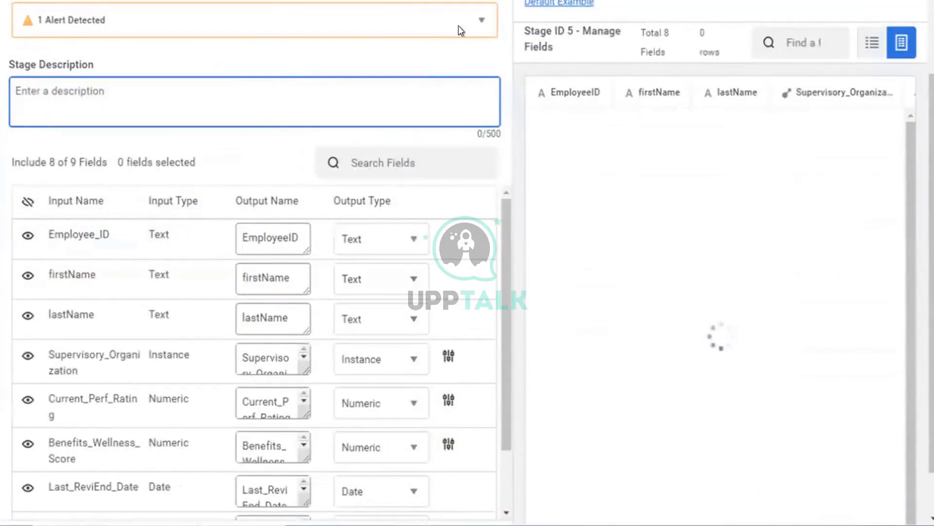
{"action": "left_click", "coordinate": [474, 21]}
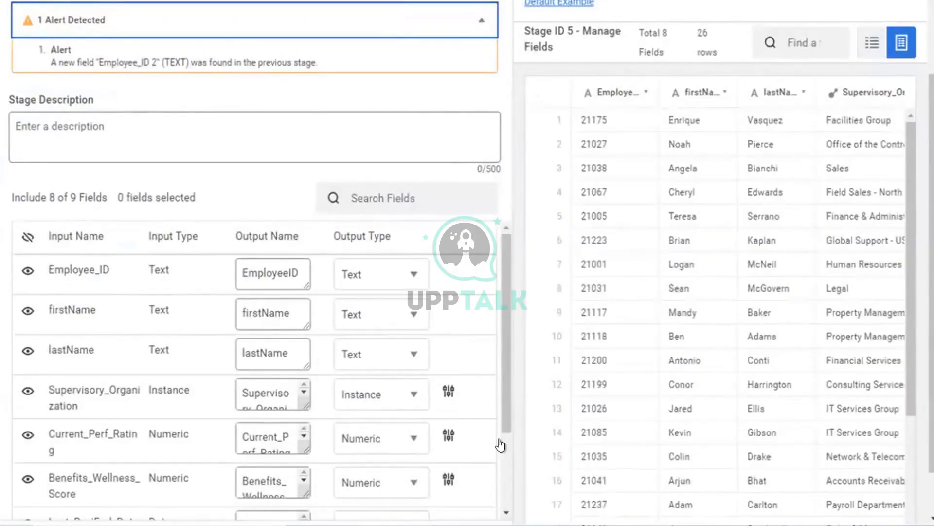
{"action": "right_click", "coordinate": [505, 486]}
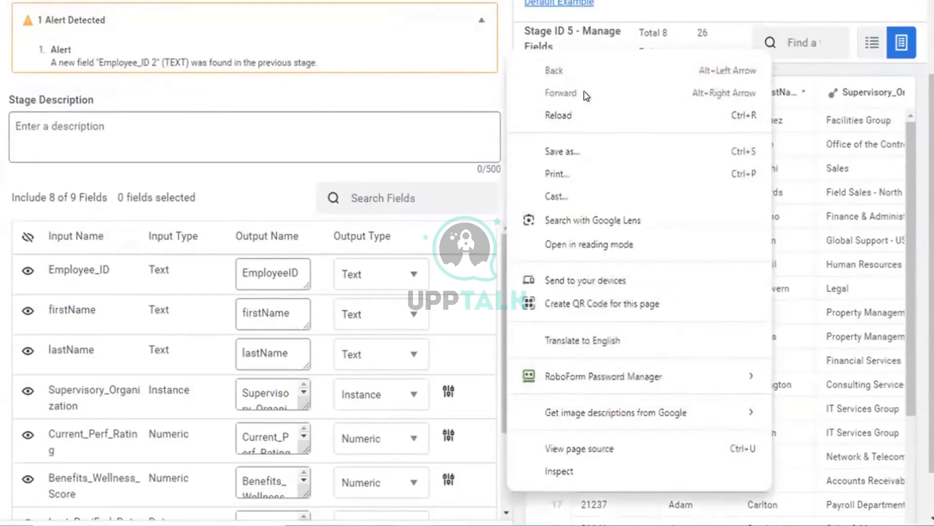
{"action": "left_click", "coordinate": [296, 285]}
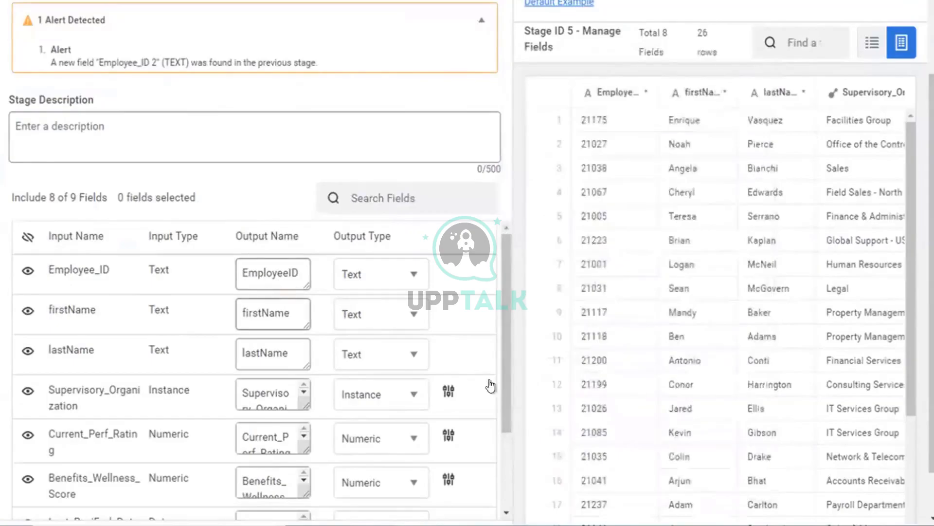
{"action": "scroll", "coordinate": [506, 483], "scroll_direction": "down", "scroll_amount": 2}
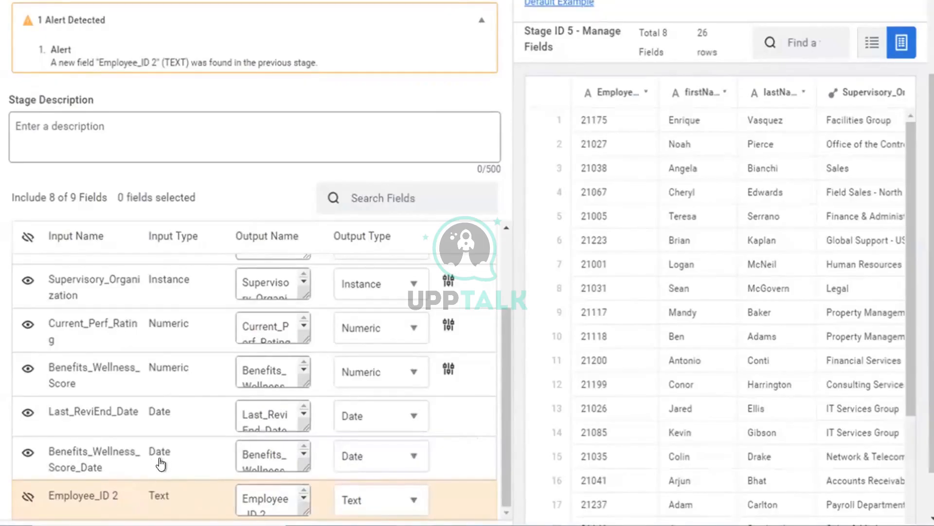
Select the Employee_ID 2 row and examine its reordering options, including Move Row, without moving it
{"action": "left_click", "coordinate": [146, 495]}
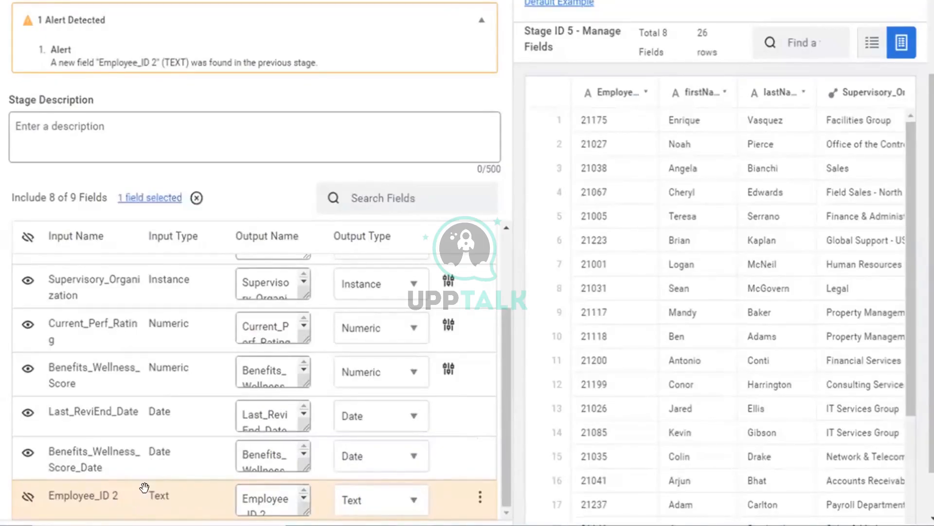
{"action": "right_click", "coordinate": [478, 498]}
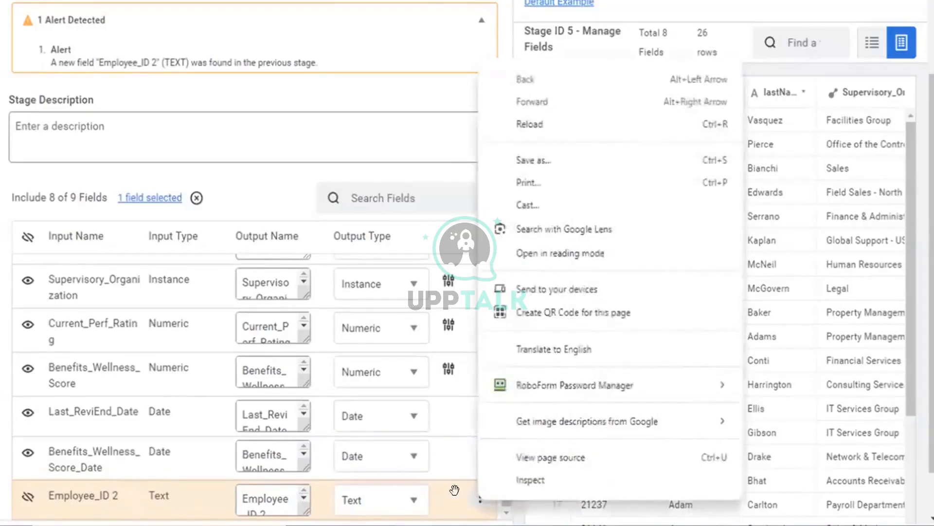
{"action": "left_click", "coordinate": [455, 490]}
{"action": "left_click", "coordinate": [477, 514]}
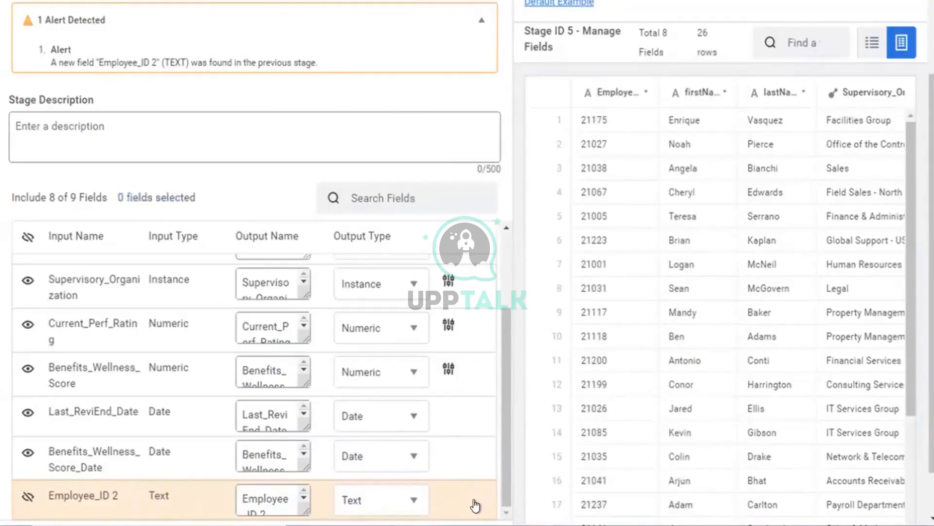
{"action": "left_click", "coordinate": [475, 505]}
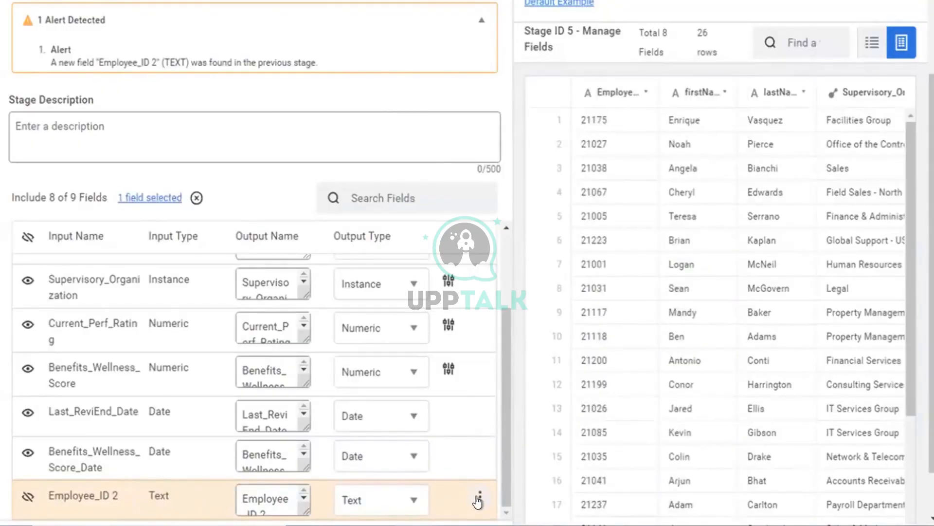
{"action": "left_click", "coordinate": [479, 498]}
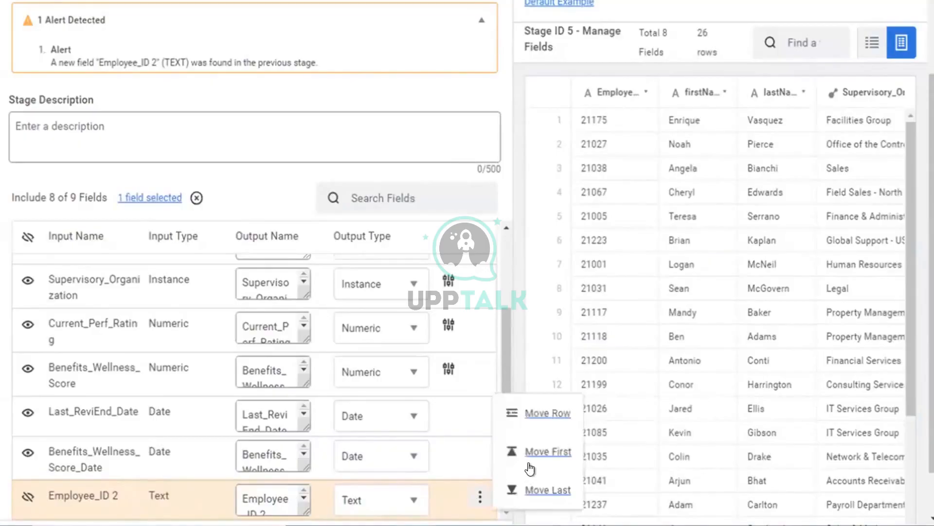
{"action": "left_click", "coordinate": [546, 413]}
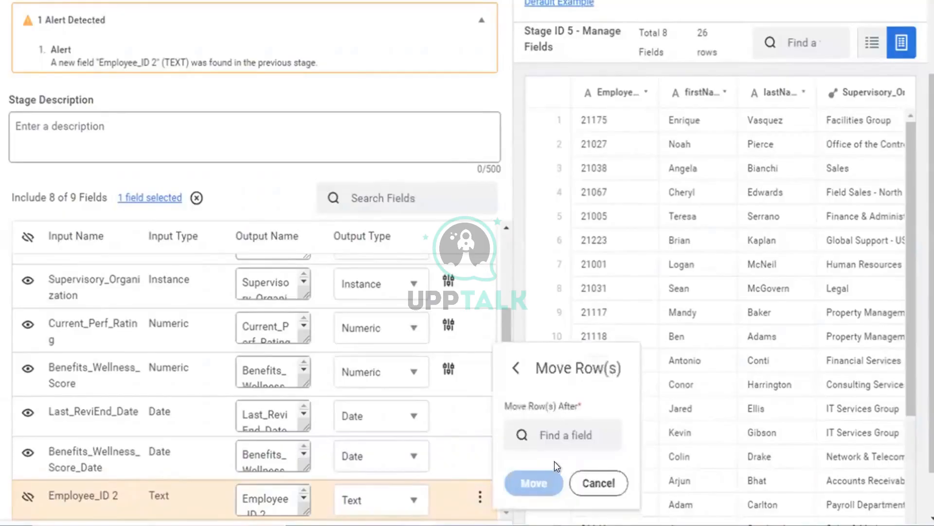
{"action": "left_click", "coordinate": [515, 376]}
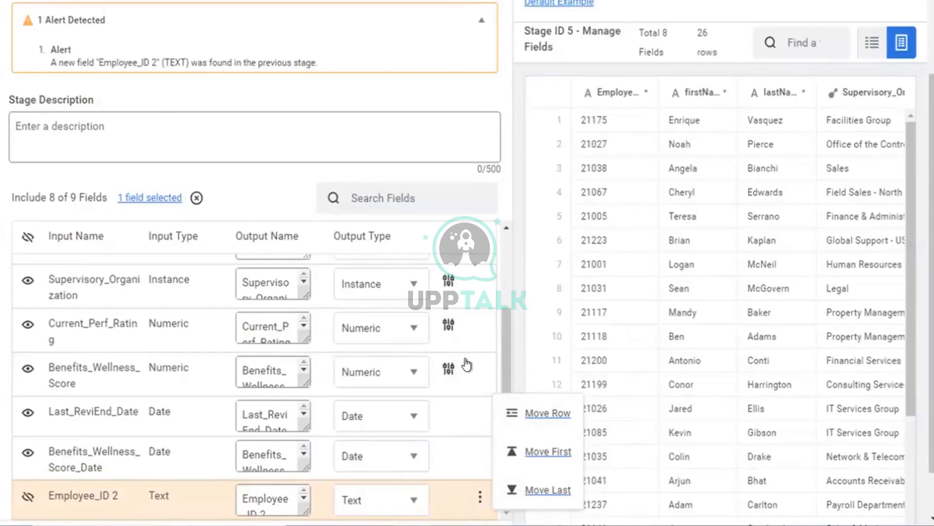
{"action": "left_click", "coordinate": [506, 355]}
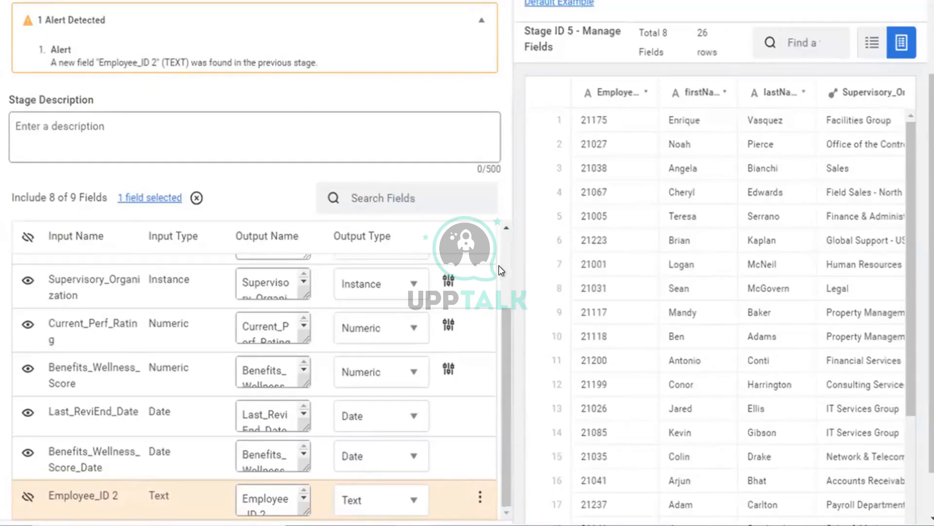
Review the Manage Fields list and the output columns through the benefits wellness score date, and finish editing the stage
{"action": "scroll", "coordinate": [498, 270], "scroll_direction": "up", "scroll_amount": 3}
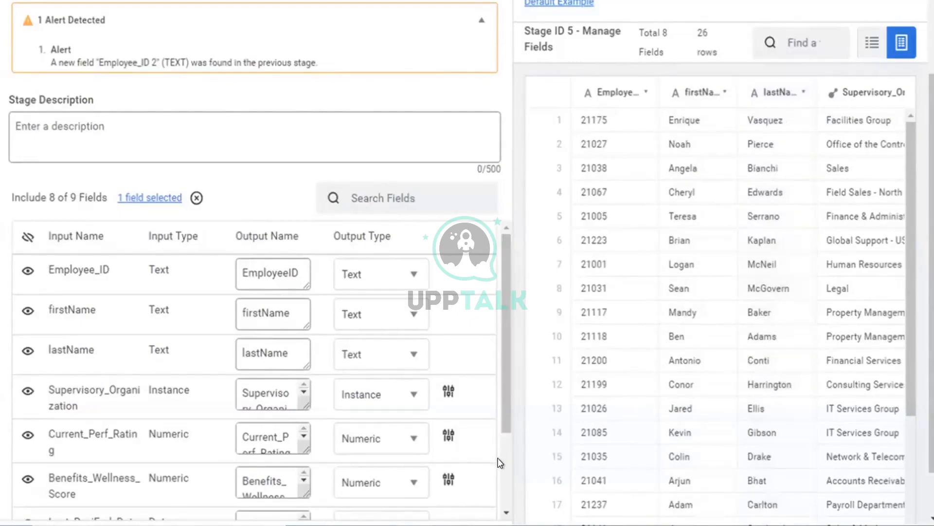
{"action": "scroll", "coordinate": [496, 462], "scroll_direction": "down", "scroll_amount": 3}
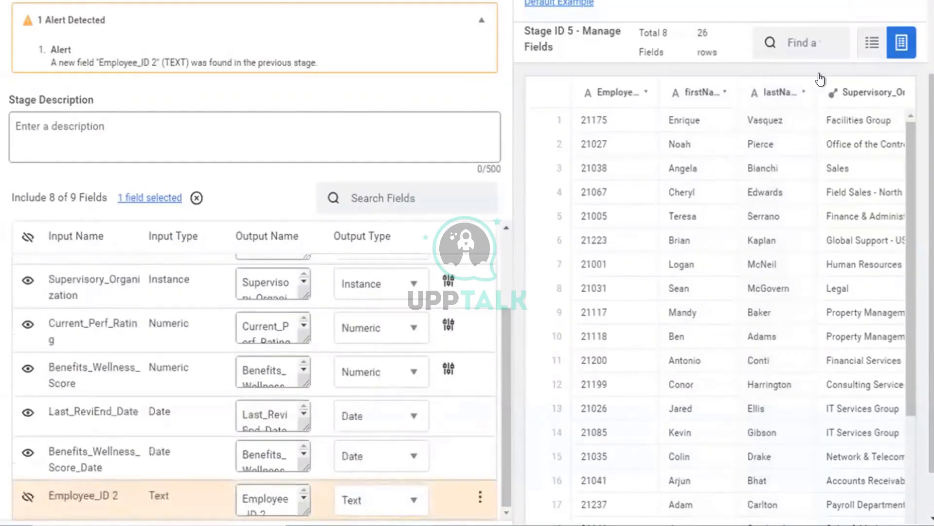
{"action": "left_click", "coordinate": [862, 141]}
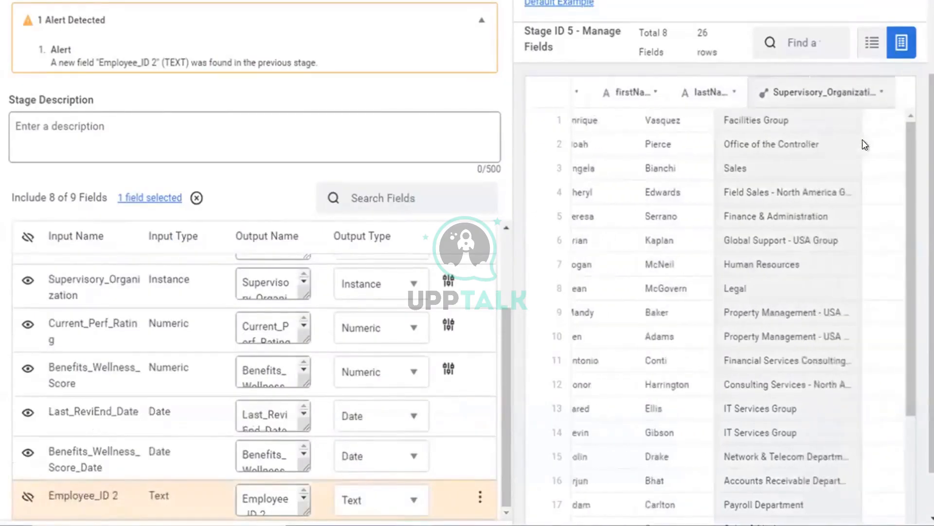
{"action": "scroll", "coordinate": [864, 144], "scroll_direction": "right", "scroll_amount": 10}
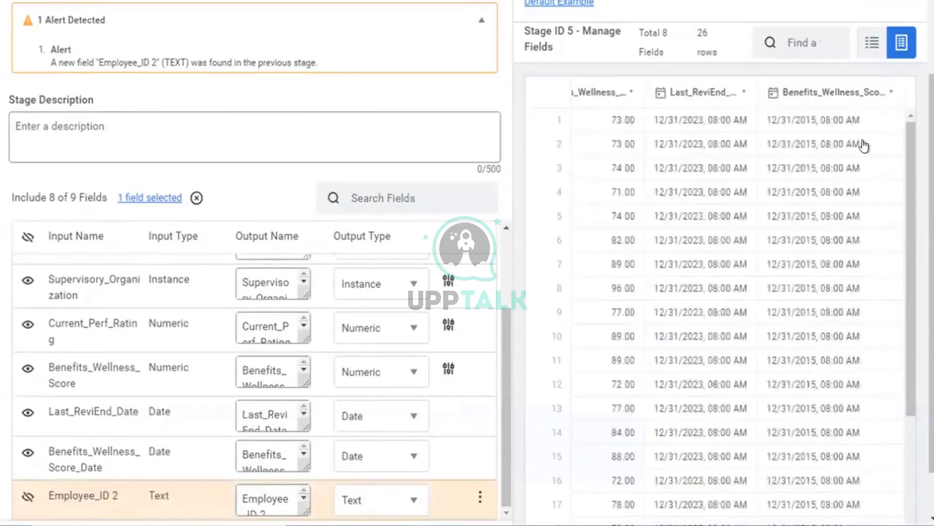
{"action": "scroll", "coordinate": [46, 427], "scroll_direction": "down", "scroll_amount": 2}
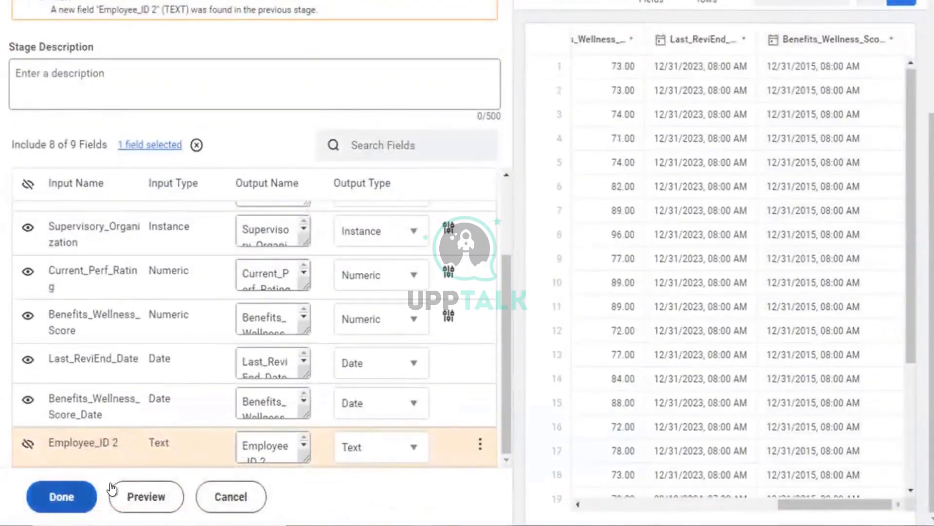
{"action": "left_click", "coordinate": [77, 497]}
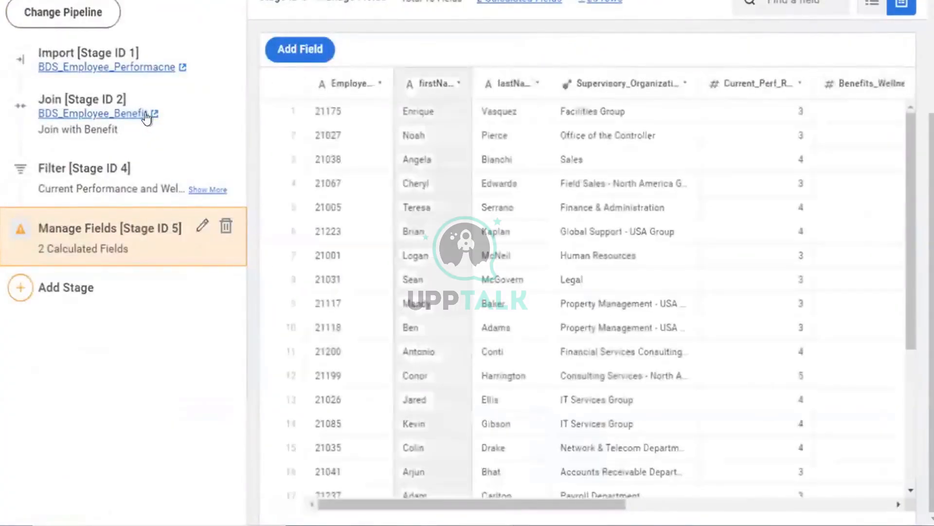
Edit the Join stage so that Employee_ID from BDS_Employee_Benefit is no longer carried over, and finish editing
{"action": "mouse_move", "coordinate": [194, 100]}
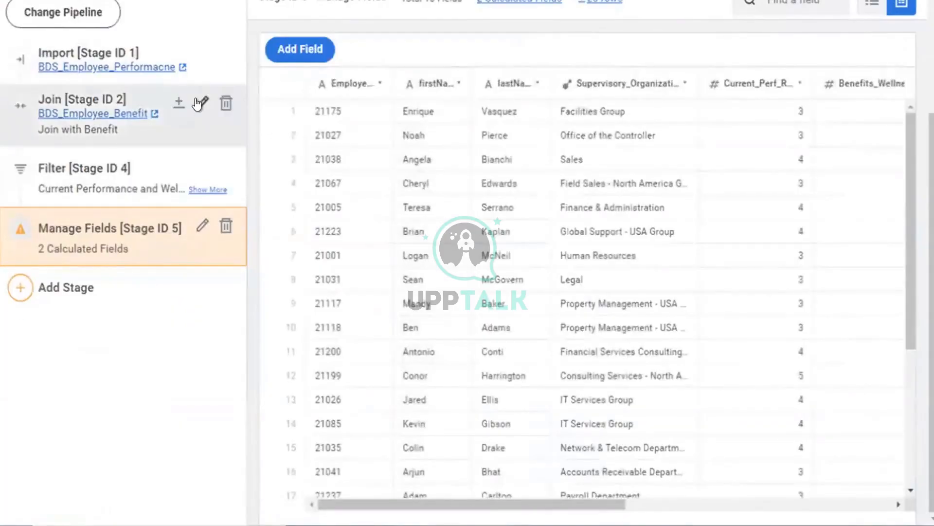
{"action": "left_click", "coordinate": [200, 102]}
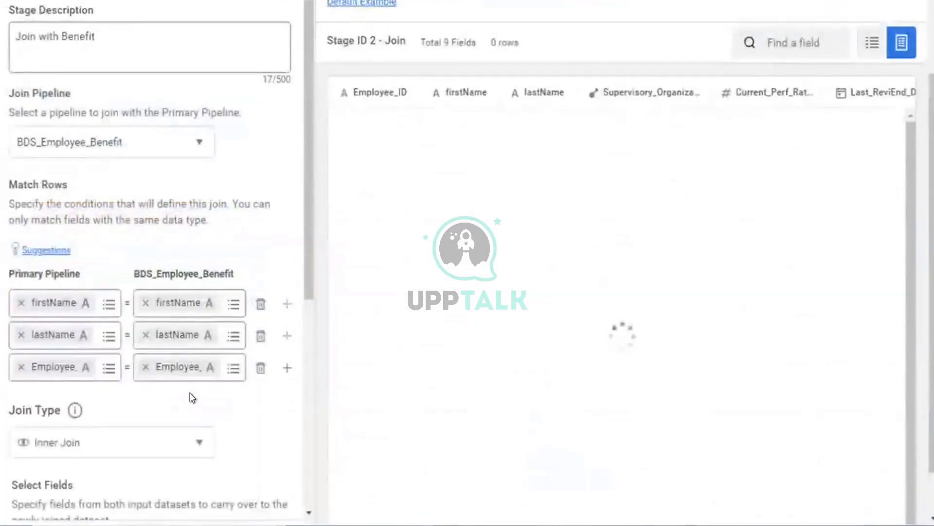
{"action": "scroll", "coordinate": [190, 392], "scroll_direction": "down", "scroll_amount": 7}
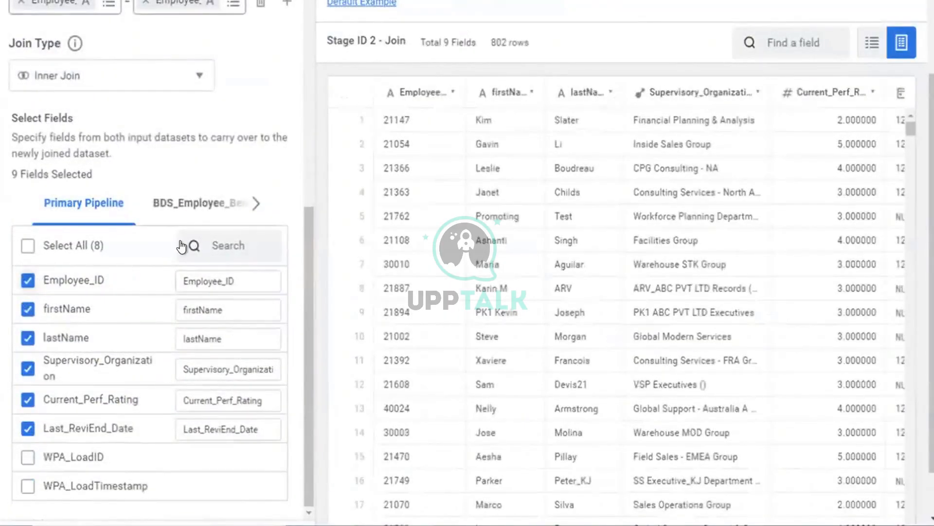
{"action": "scroll", "coordinate": [181, 246], "scroll_direction": "up", "scroll_amount": 3}
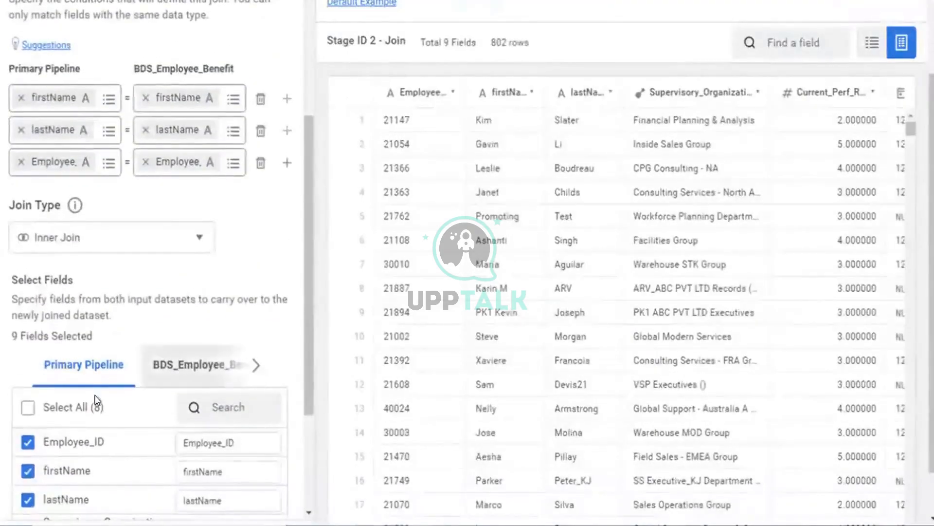
{"action": "left_click", "coordinate": [194, 365]}
{"action": "left_click", "coordinate": [27, 442]}
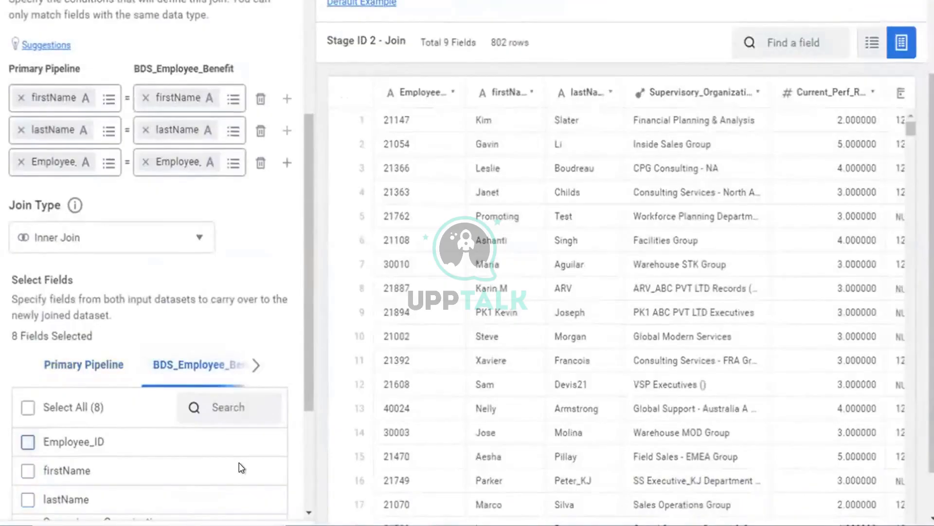
{"action": "scroll", "coordinate": [241, 468], "scroll_direction": "down", "scroll_amount": 3}
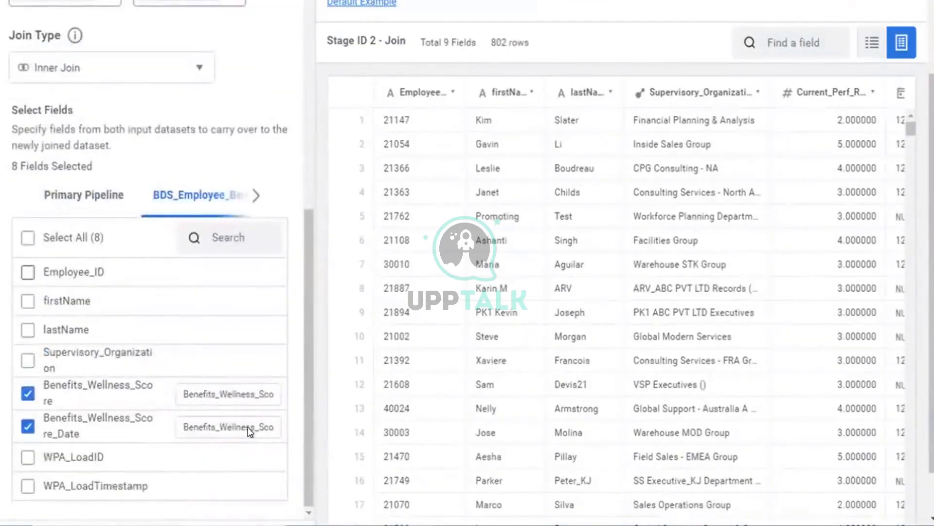
{"action": "scroll", "coordinate": [146, 467], "scroll_direction": "down", "scroll_amount": 1}
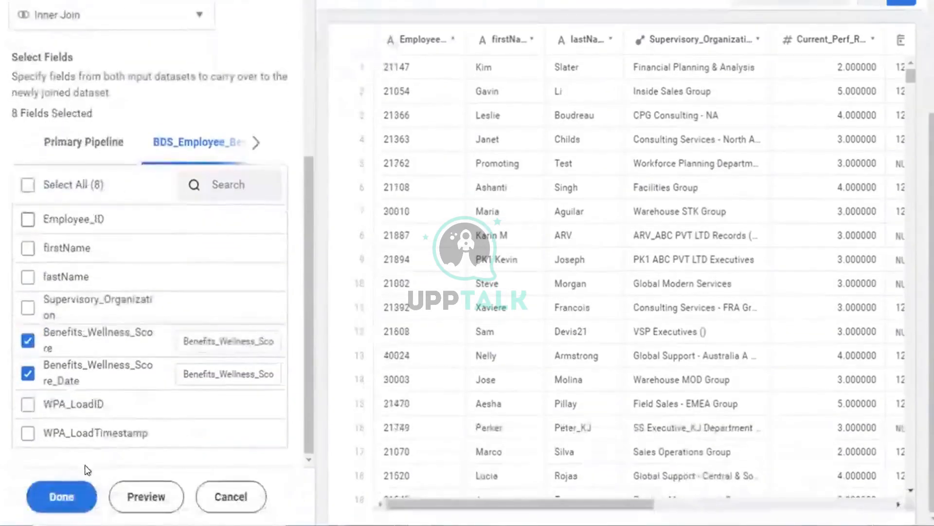
{"action": "left_click", "coordinate": [71, 489]}
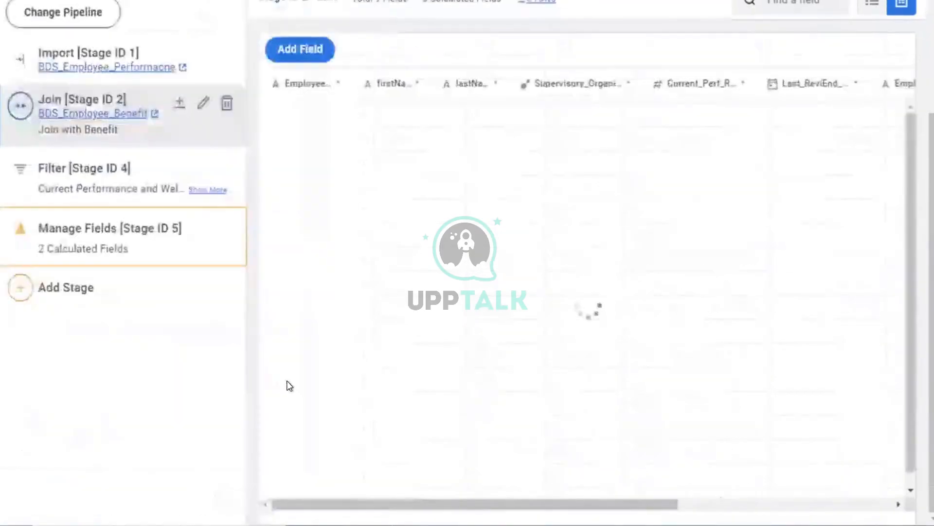
Open the Manage Fields stage for editing, review its field list down to Benefits_Wellness_Score_Date, and finish editing without changes
{"action": "left_click", "coordinate": [168, 248]}
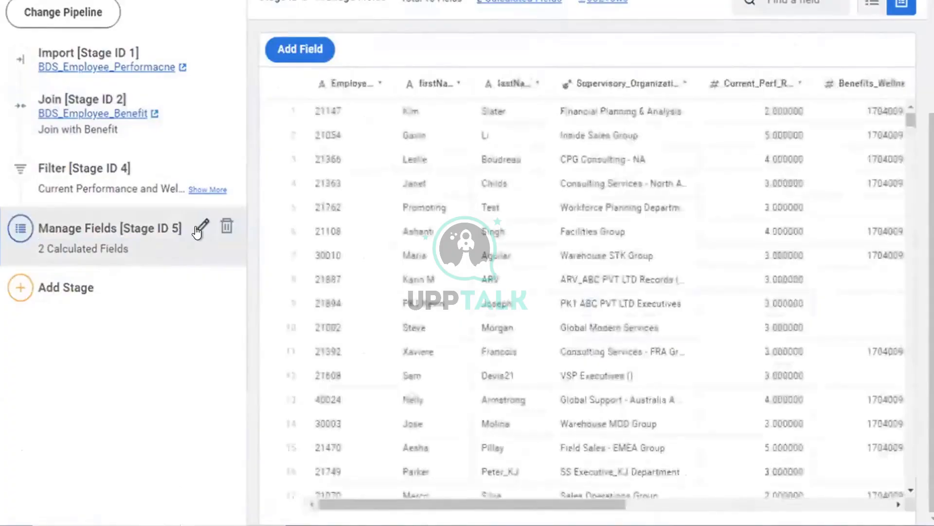
{"action": "left_click", "coordinate": [197, 229]}
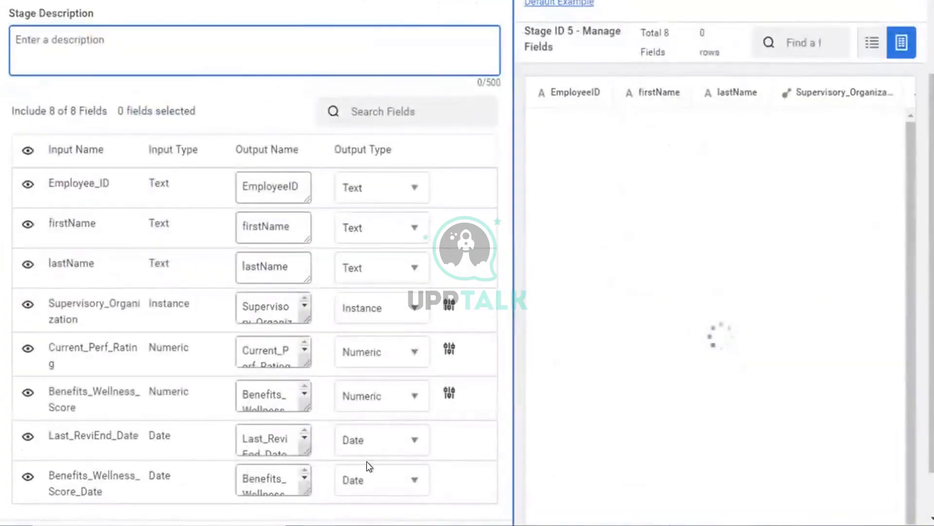
{"action": "scroll", "coordinate": [366, 466], "scroll_direction": "down", "scroll_amount": 2}
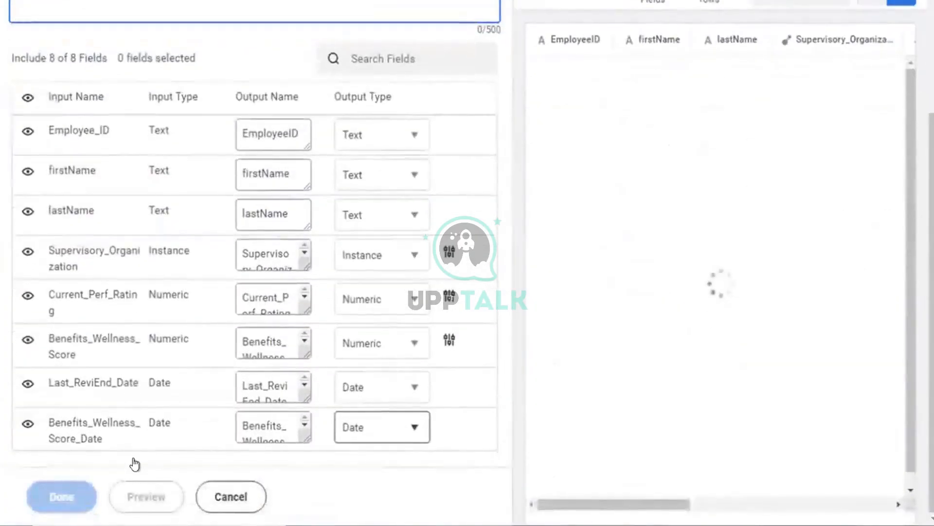
{"action": "left_click", "coordinate": [128, 431]}
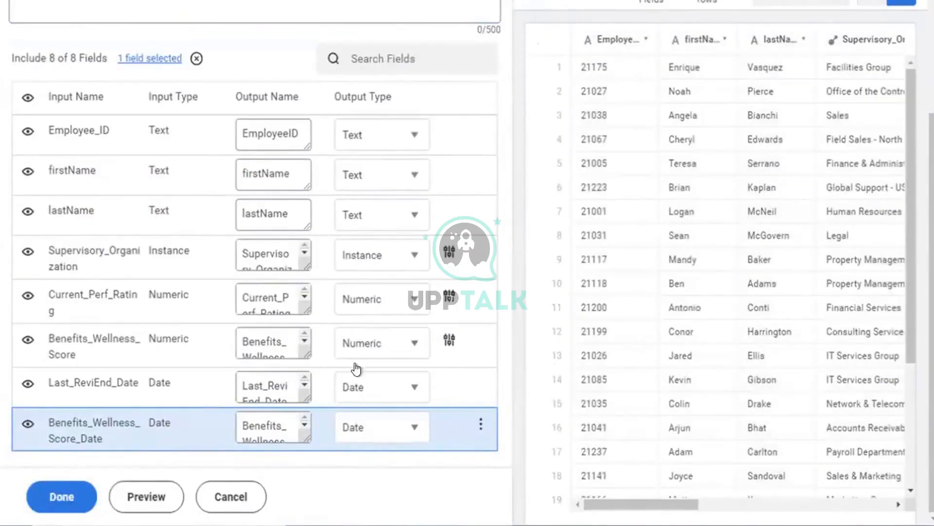
{"action": "scroll", "coordinate": [250, 475], "scroll_direction": "up", "scroll_amount": 1}
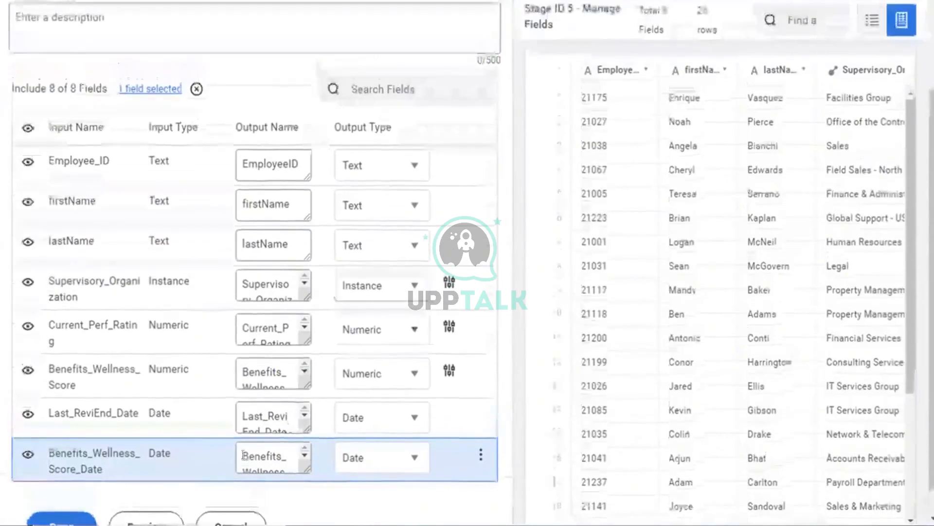
{"action": "scroll", "coordinate": [243, 455], "scroll_direction": "up", "scroll_amount": 3}
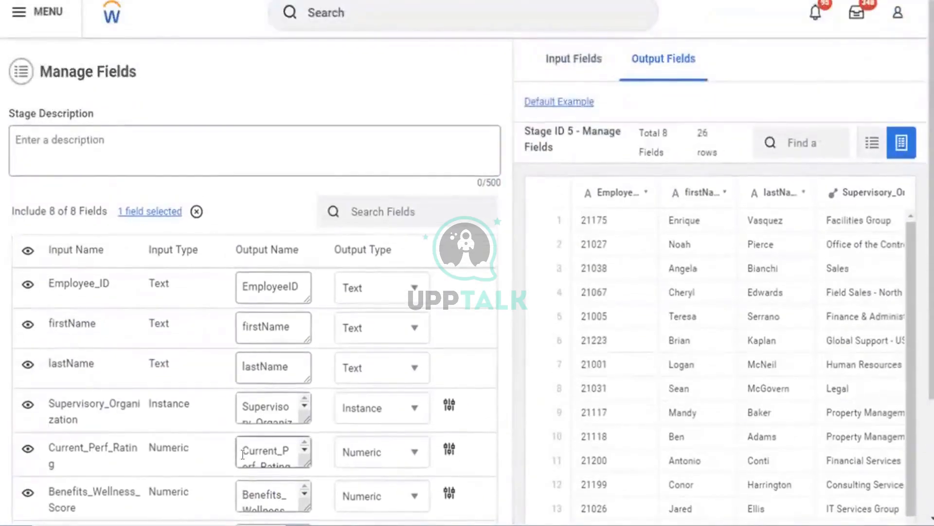
{"action": "scroll", "coordinate": [242, 455], "scroll_direction": "down", "scroll_amount": 1}
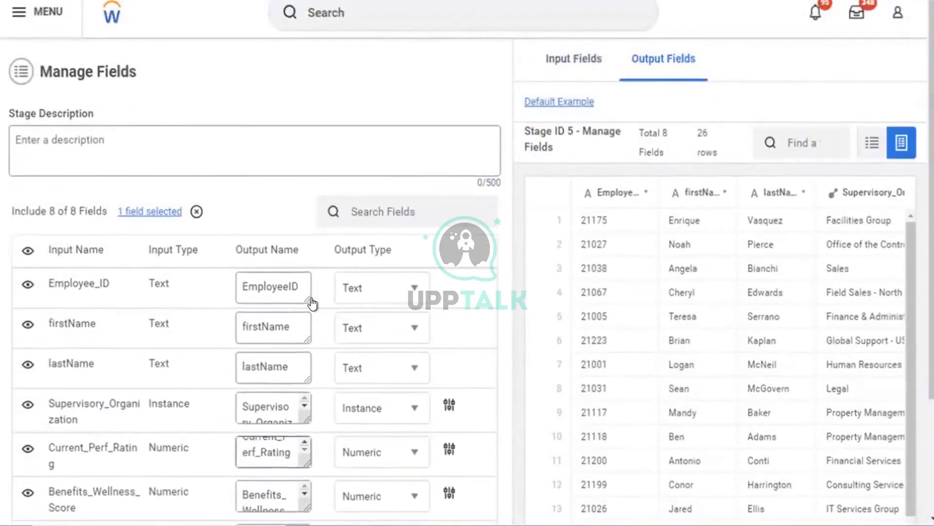
{"action": "scroll", "coordinate": [309, 305], "scroll_direction": "down", "scroll_amount": 3}
{"action": "left_click", "coordinate": [29, 499]}
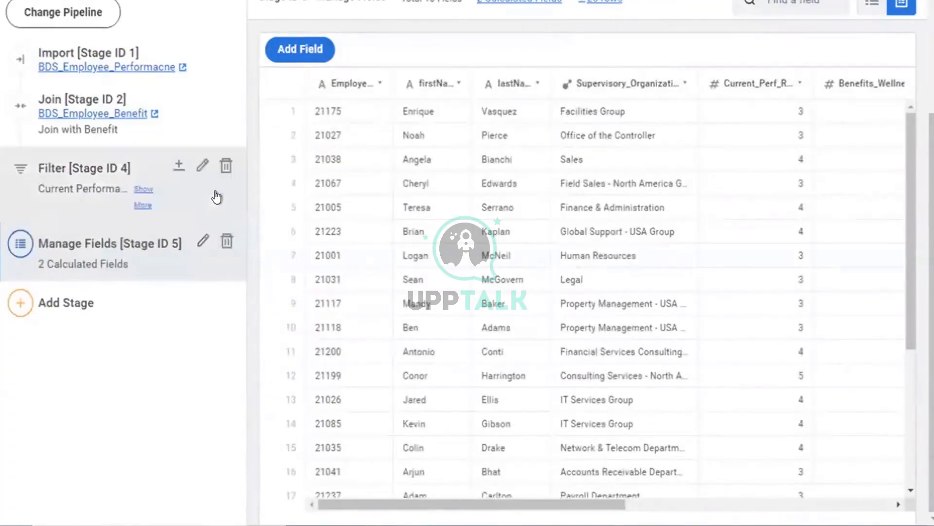
Add a new calculated field to the Manage Fields stage and look up "concat" in its expression editor, expanding the CONCAT function's details
{"action": "left_click", "coordinate": [298, 49]}
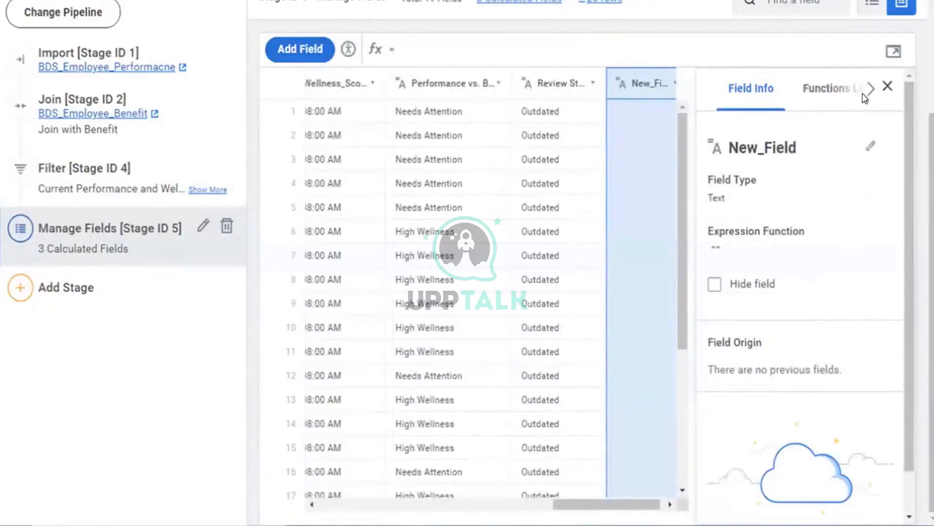
{"action": "left_click", "coordinate": [893, 52]}
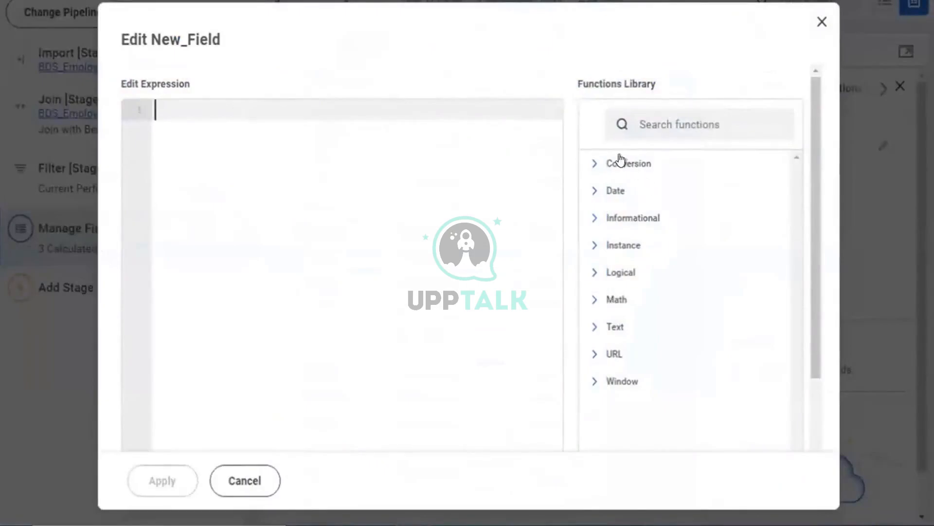
{"action": "left_click", "coordinate": [665, 130]}
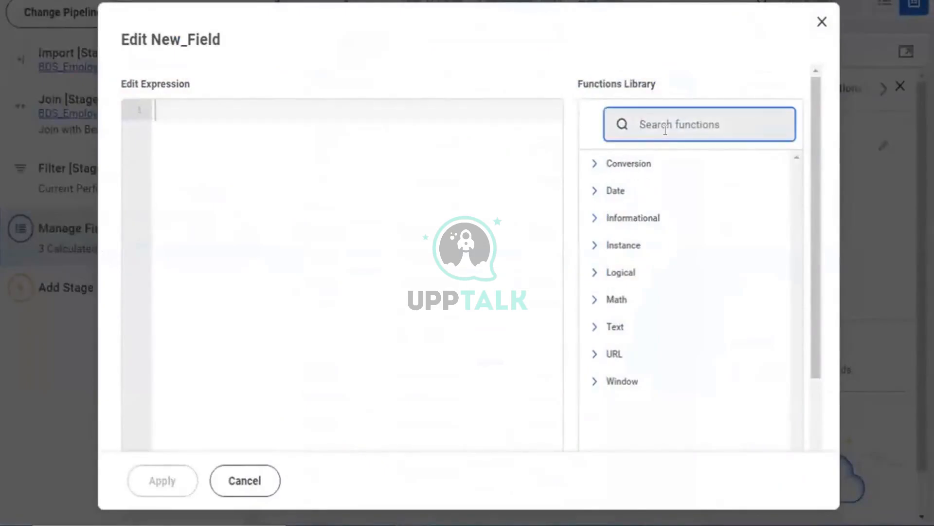
{"action": "type", "text": "concat"}
{"action": "scroll", "coordinate": [663, 135], "scroll_direction": "down", "scroll_amount": 1}
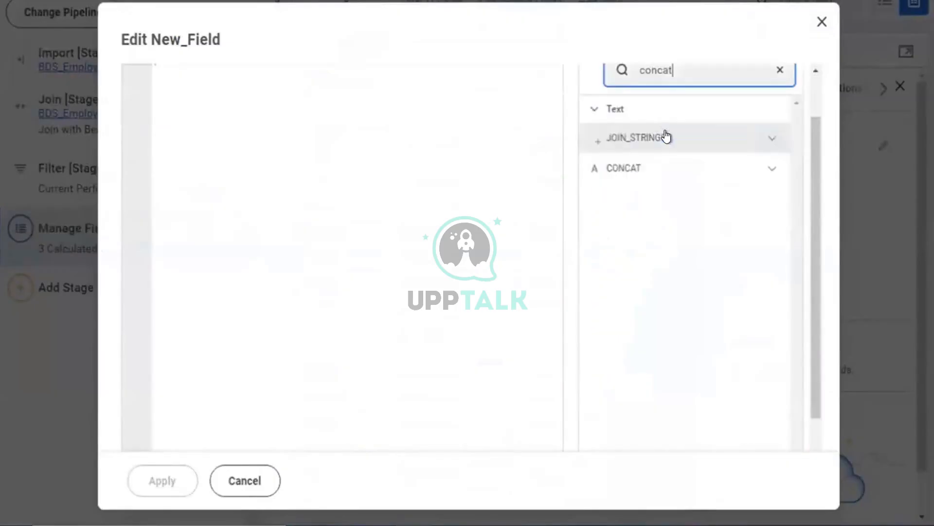
{"action": "left_click", "coordinate": [772, 167]}
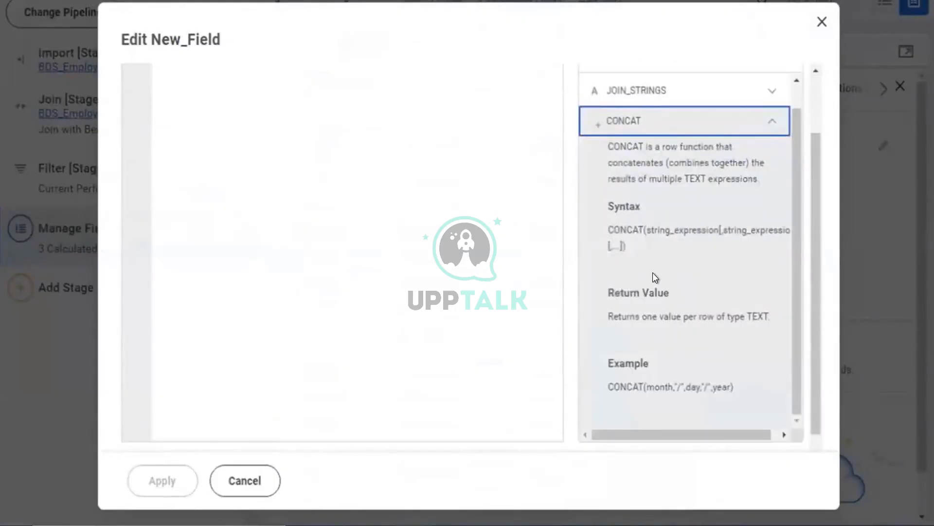
Read the CONCAT function's description, syntax, return value and example
{"action": "scroll", "coordinate": [652, 339], "scroll_direction": "down", "scroll_amount": 1}
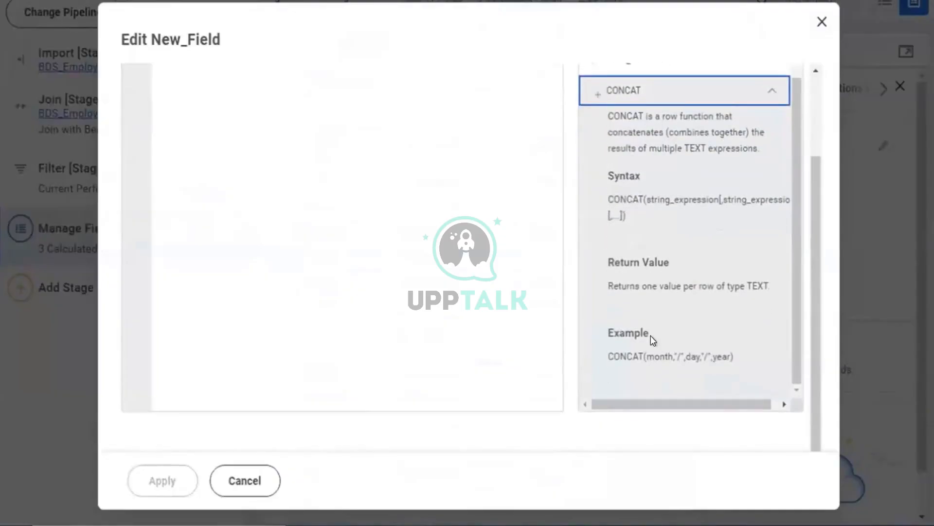
{"action": "scroll", "coordinate": [653, 309], "scroll_direction": "up", "scroll_amount": 1}
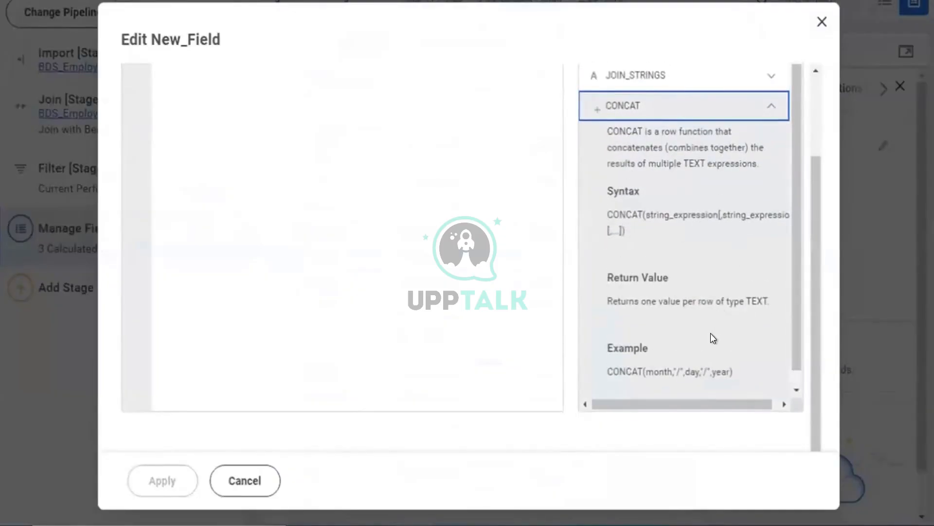
{"action": "scroll", "coordinate": [711, 334], "scroll_direction": "down", "scroll_amount": 1}
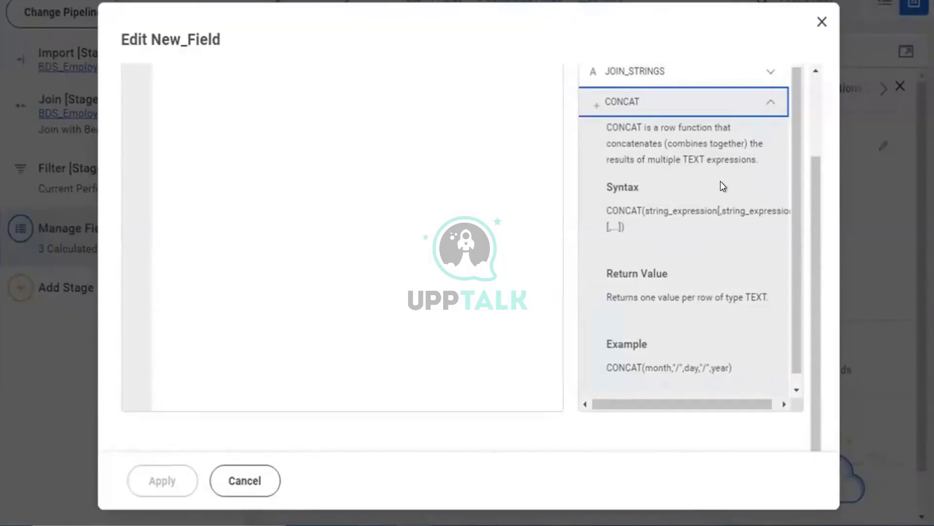
{"action": "scroll", "coordinate": [721, 185], "scroll_direction": "up", "scroll_amount": 1}
{"action": "scroll", "coordinate": [721, 181], "scroll_direction": "up", "scroll_amount": 1}
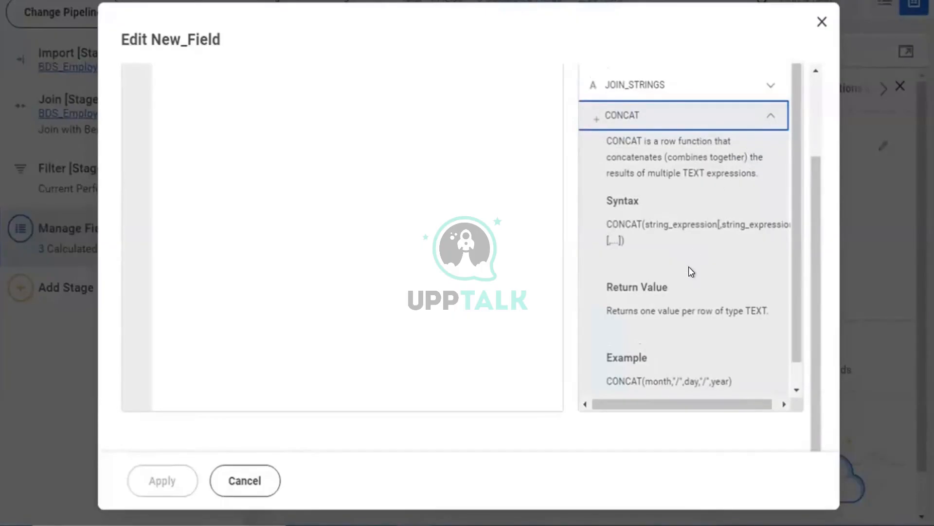
{"action": "scroll", "coordinate": [689, 267], "scroll_direction": "up", "scroll_amount": 1}
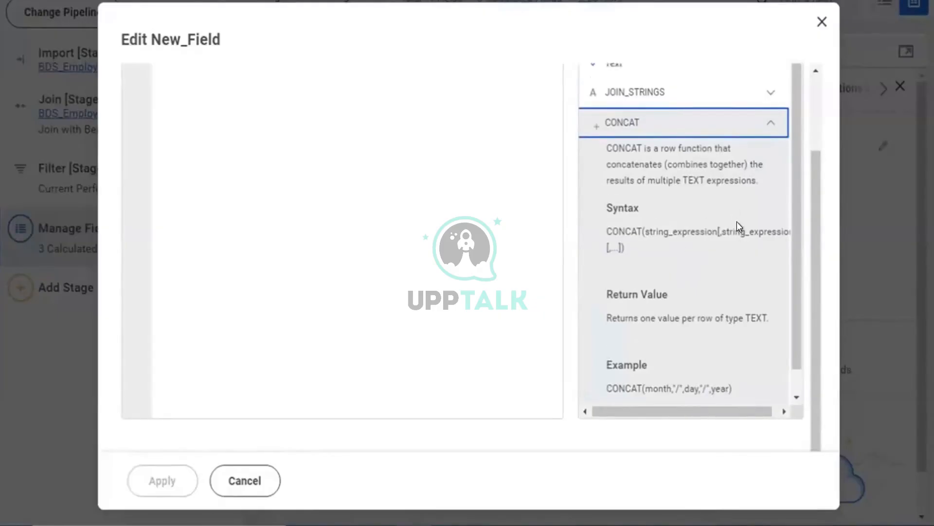
{"action": "left_click", "coordinate": [696, 246]}
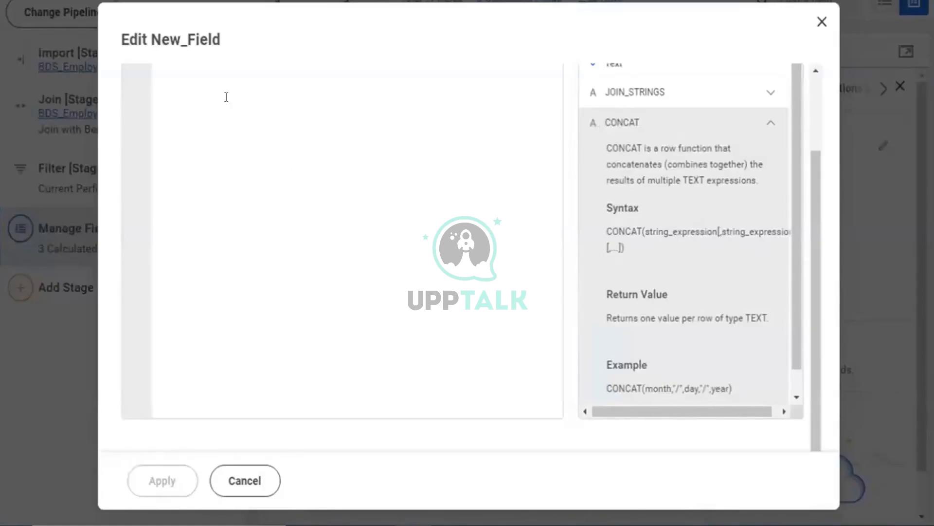
Insert the CONCAT function into the new field's expression and place the cursor between its parentheses
{"action": "scroll", "coordinate": [304, 274], "scroll_direction": "up", "scroll_amount": 3}
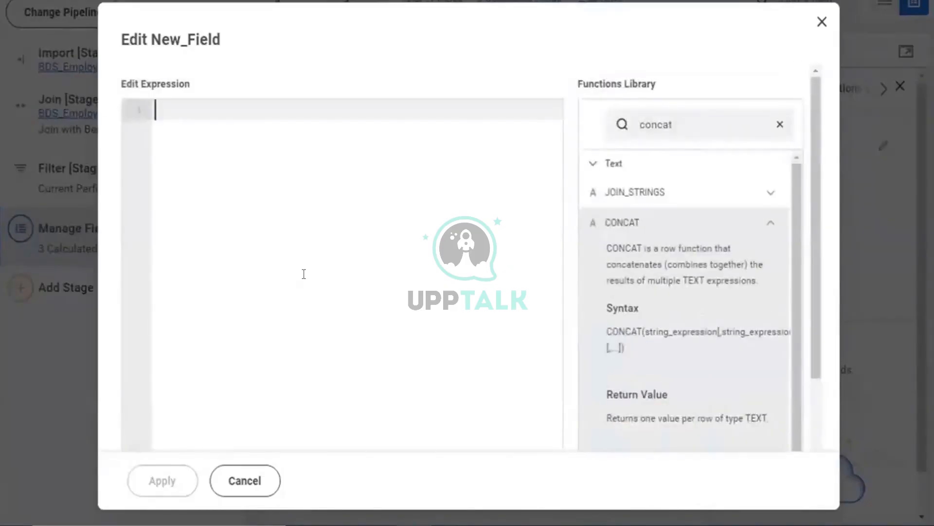
{"action": "type", "text": "co"}
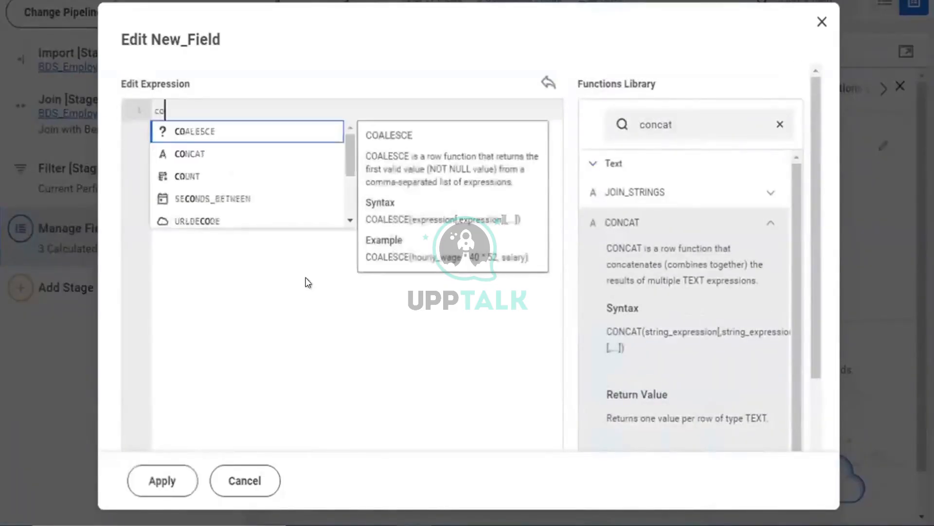
{"action": "left_click", "coordinate": [193, 146]}
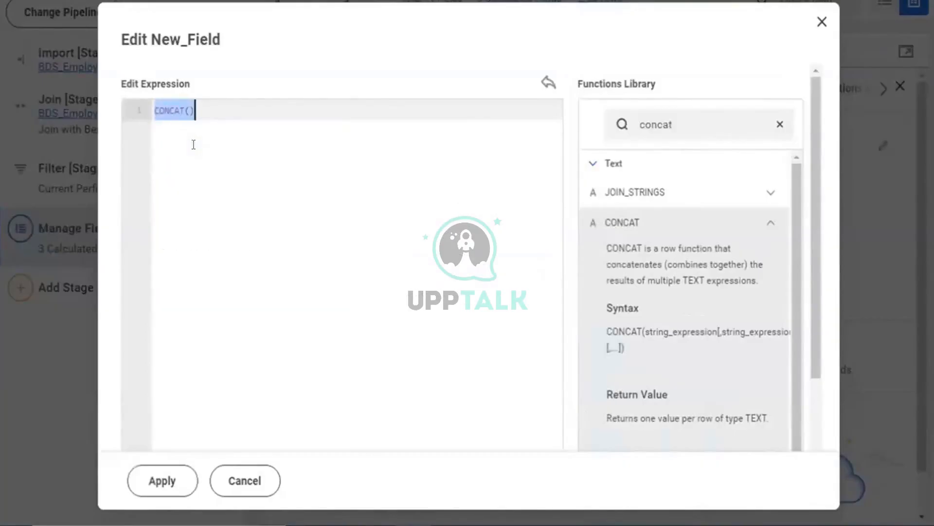
{"action": "key", "text": "Left"}
{"action": "left_click", "coordinate": [187, 111]}
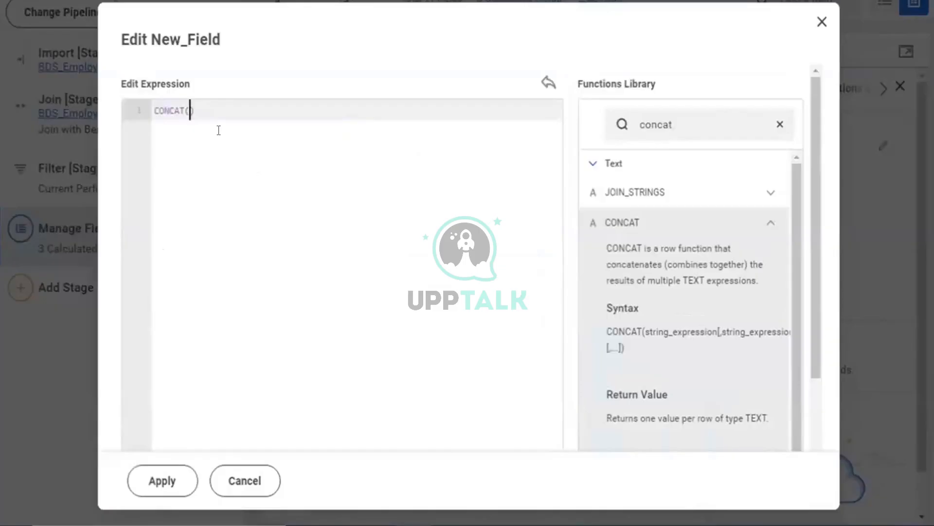
Complete the expression as CONCAT([firstName]," ",[lastName]) and apply it to the new field
{"action": "type", "text": "["}
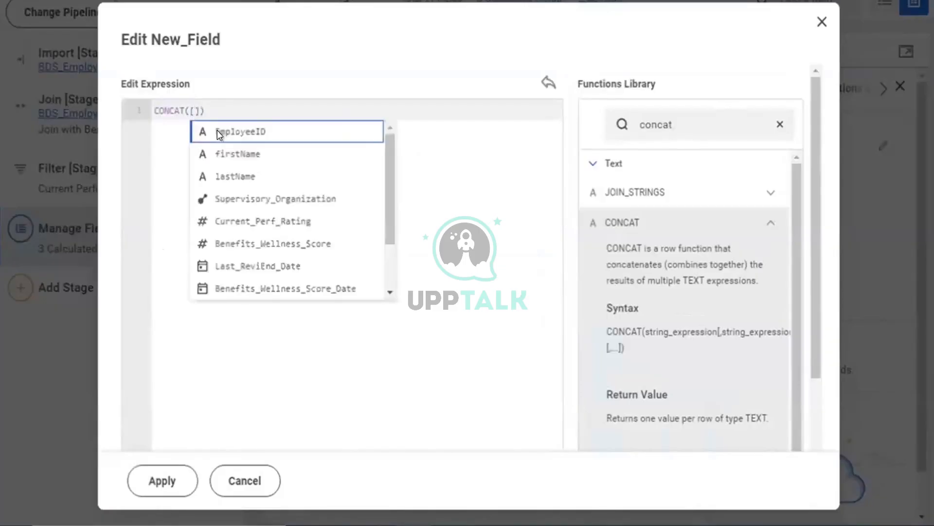
{"action": "type", "text": "fir"}
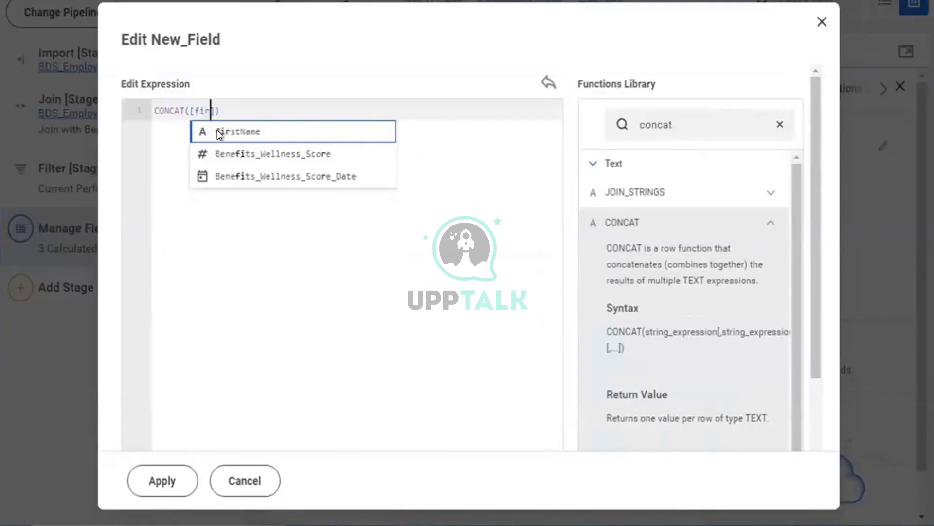
{"action": "left_click", "coordinate": [217, 131]}
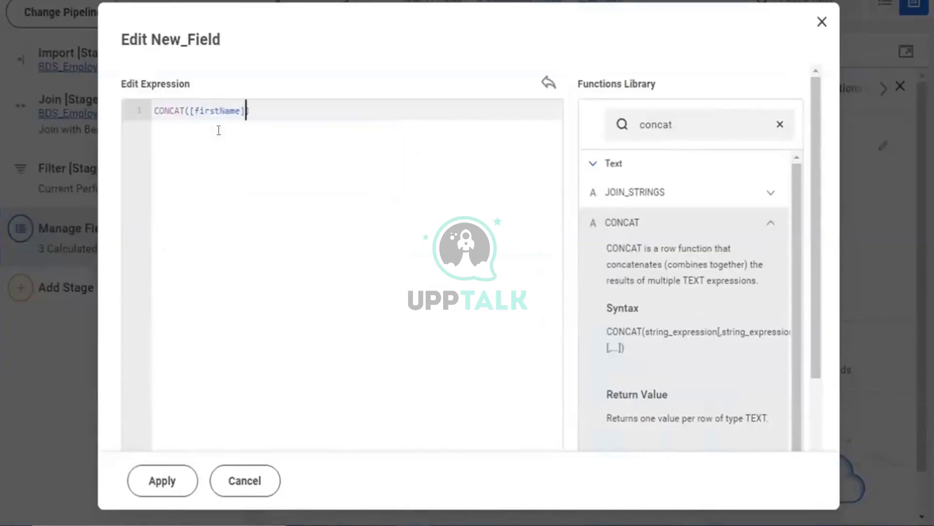
{"action": "type", "text": ",\"\",["}
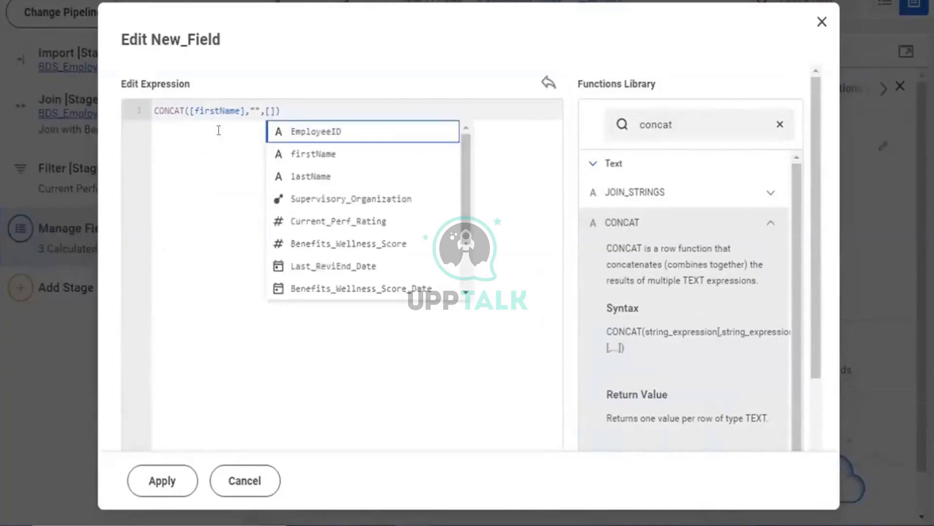
{"action": "left_click", "coordinate": [254, 109]}
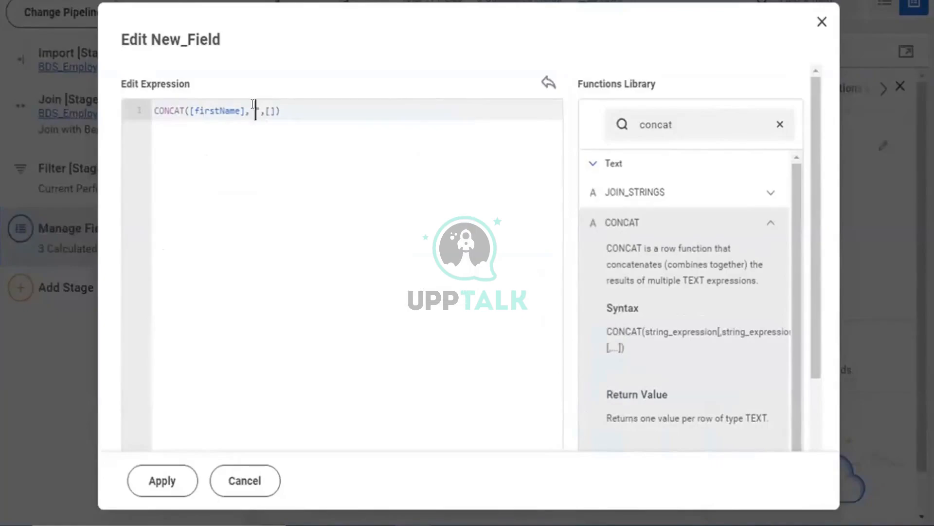
{"action": "left_click", "coordinate": [276, 111]}
{"action": "type", "text": "las"}
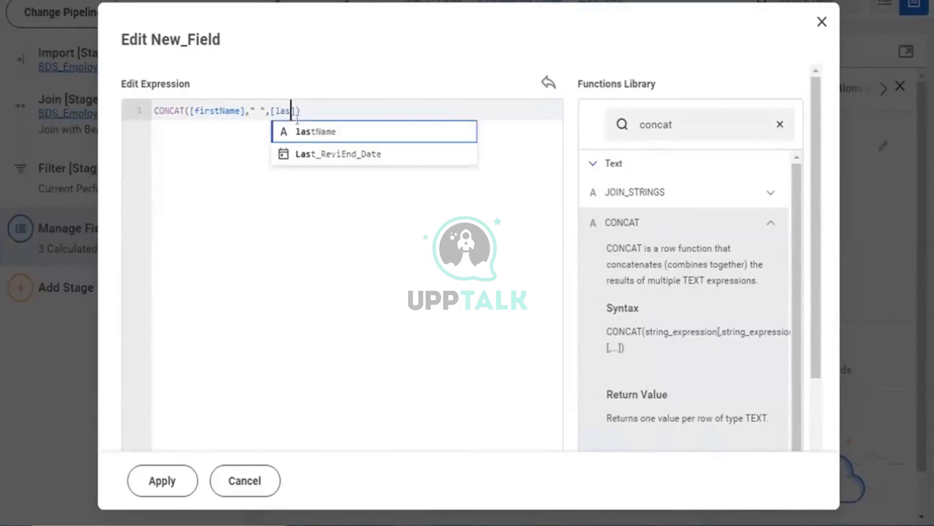
{"action": "left_click", "coordinate": [304, 122]}
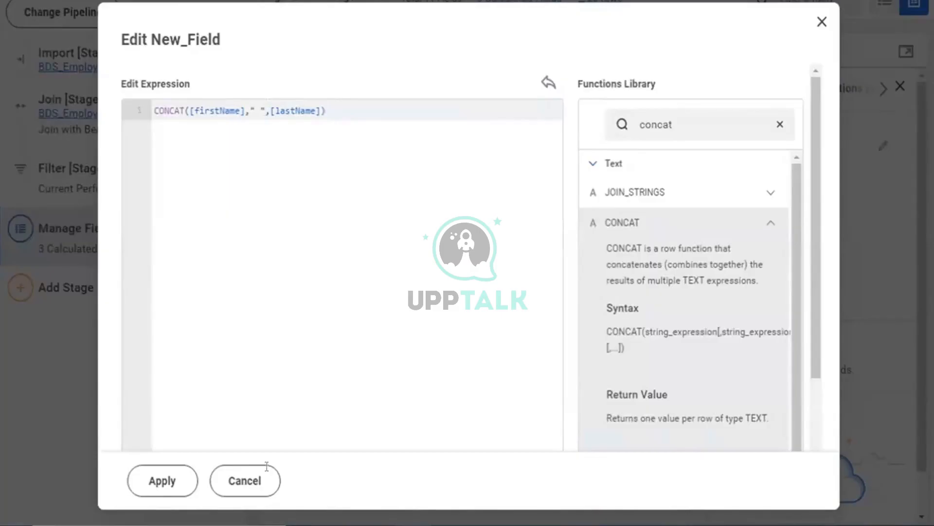
{"action": "left_click", "coordinate": [176, 482]}
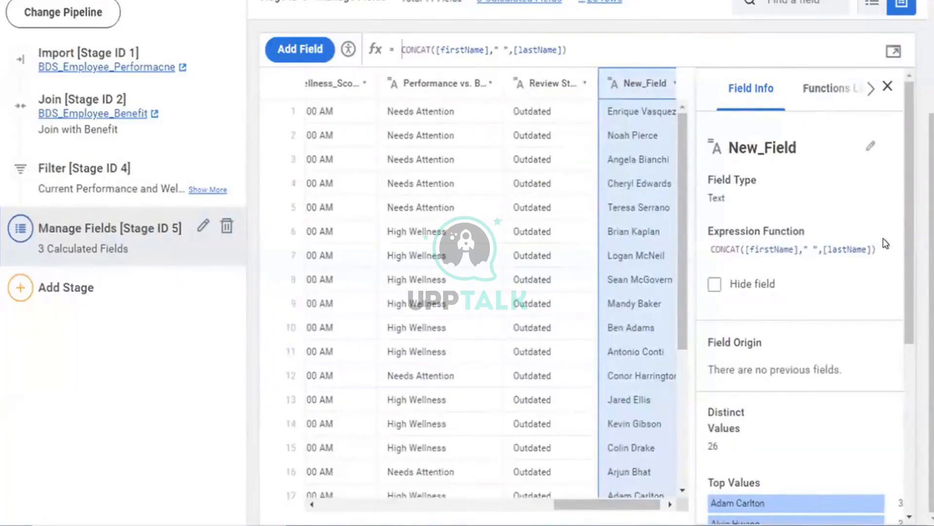
Rename the new concatenated field as Full Name
{"action": "left_click", "coordinate": [788, 144]}
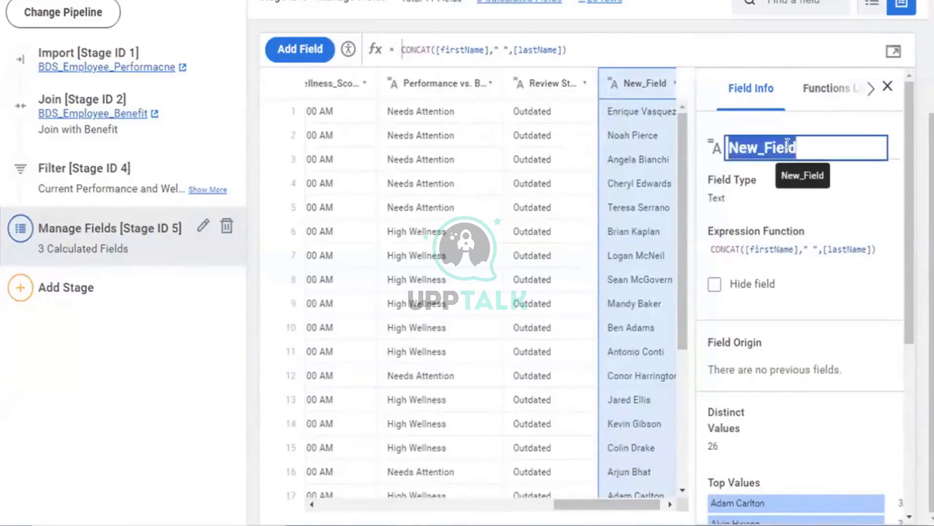
{"action": "type", "text": "NAme"}
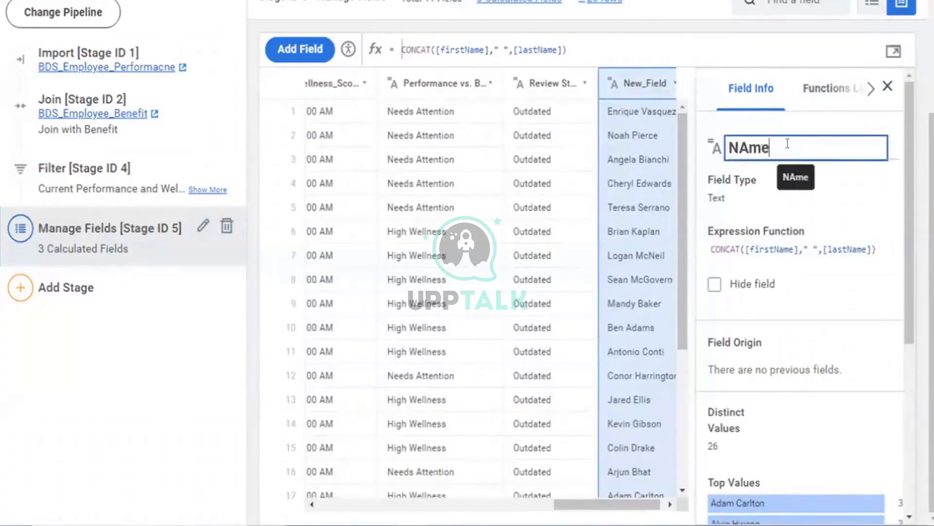
{"action": "key", "text": "BackSpace"}
{"action": "key", "text": "BackSpace"}
{"action": "key", "text": "BackSpace"}
{"action": "key", "text": "BackSpace"}
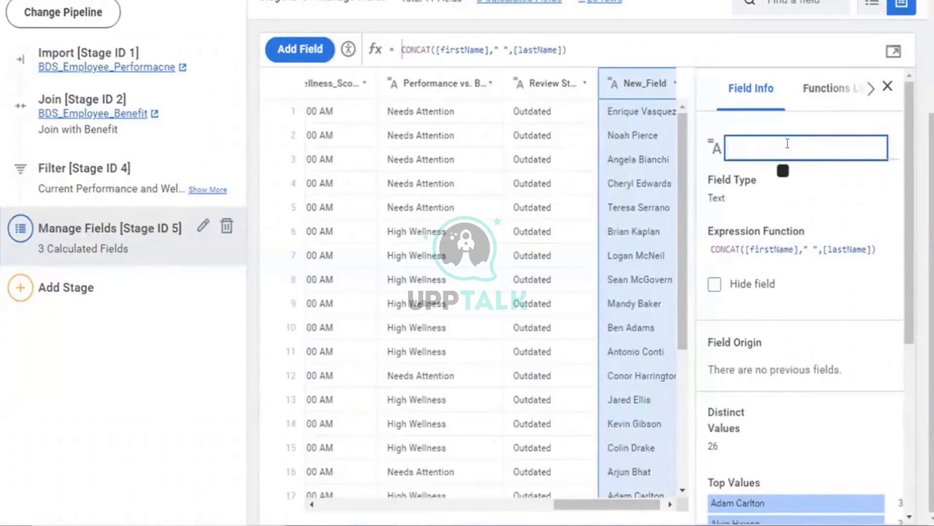
{"action": "type", "text": "Full"}
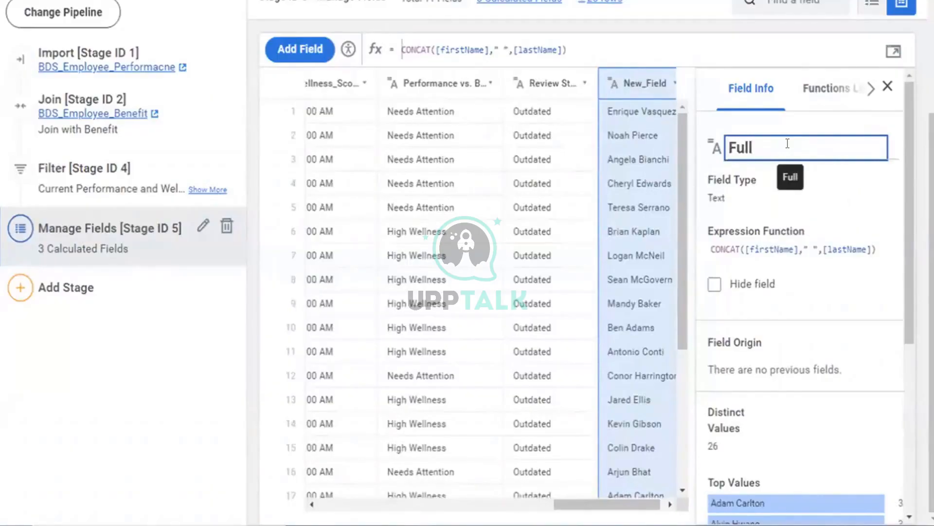
{"action": "type", "text": " NAme"}
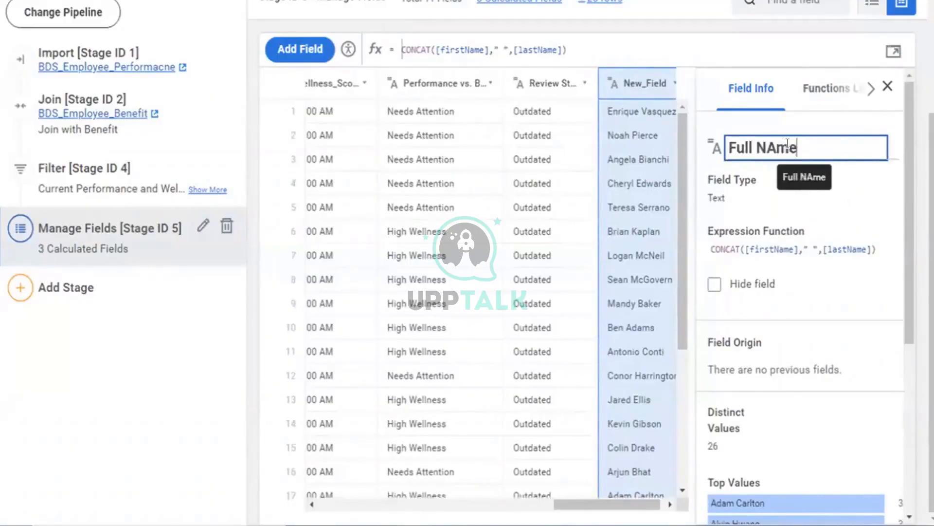
{"action": "key", "text": "BackSpace"}
{"action": "key", "text": "BackSpace"}
{"action": "key", "text": "BackSpace"}
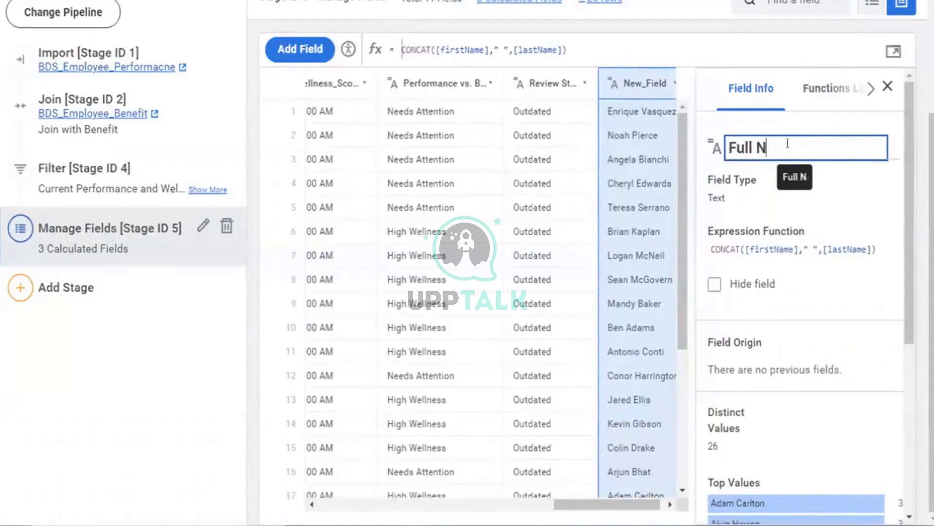
{"action": "type", "text": "ame"}
{"action": "key", "text": "Return"}
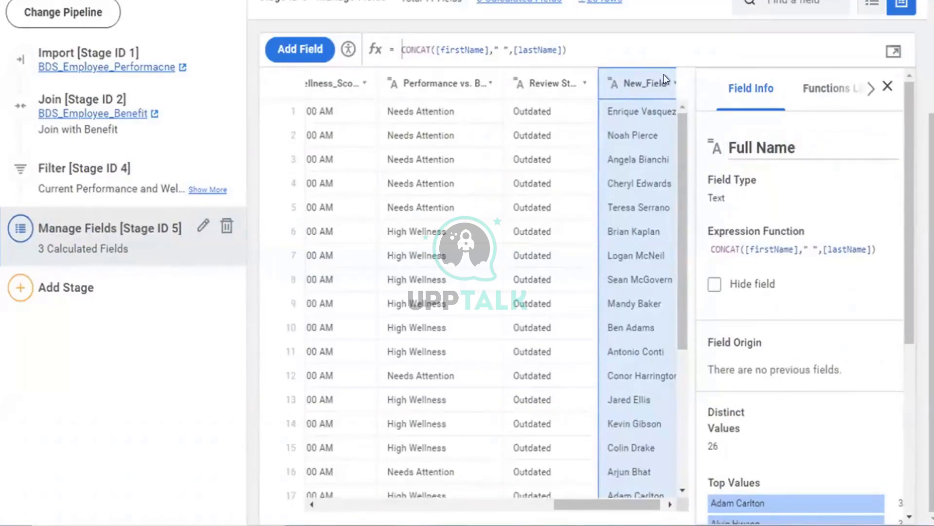
Remove the space between the quotes in the Full Name field's CONCAT expression and apply the change
{"action": "scroll", "coordinate": [856, 132], "scroll_direction": "down", "scroll_amount": 3}
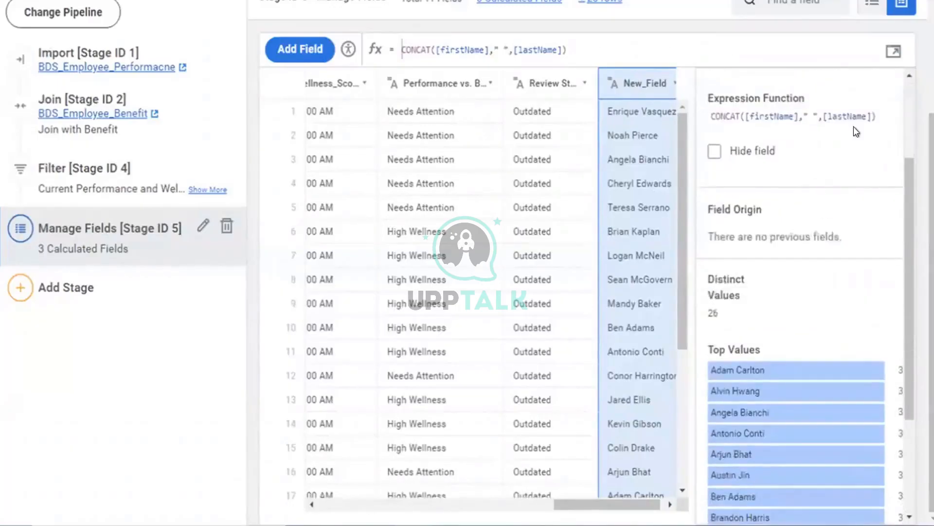
{"action": "scroll", "coordinate": [853, 126], "scroll_direction": "down", "scroll_amount": 2}
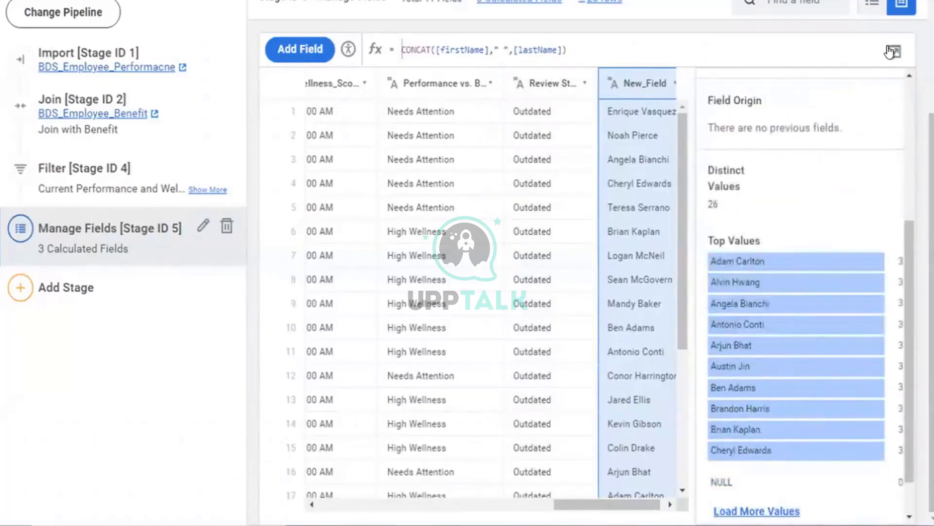
{"action": "left_click", "coordinate": [892, 52]}
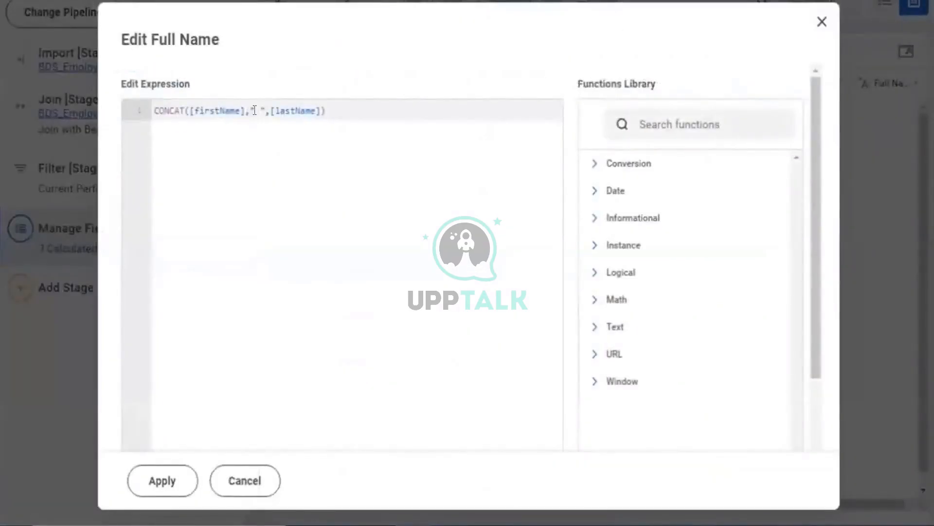
{"action": "left_click", "coordinate": [260, 111]}
{"action": "key", "text": "BackSpace"}
{"action": "left_click", "coordinate": [181, 468]}
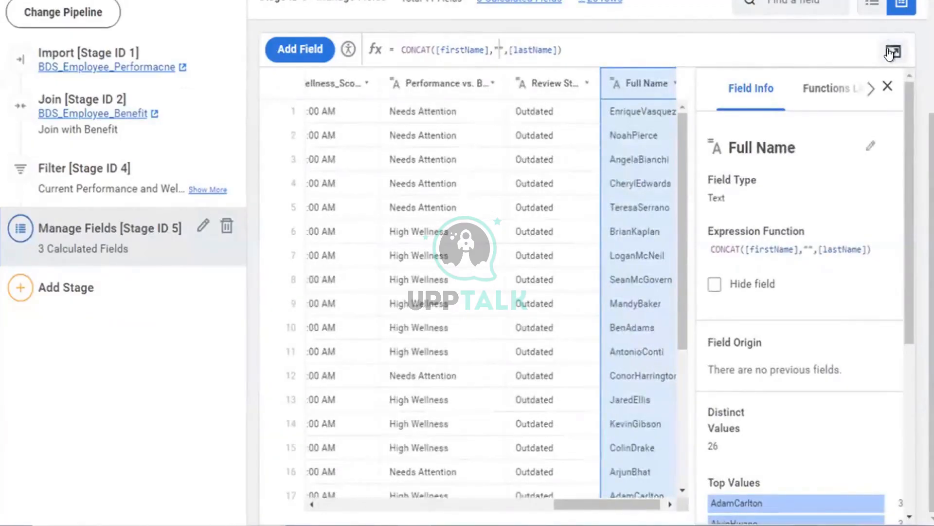
Reduce the Full Name expression to CONCAT([firstName],[lastName]) by deleting the empty-string argument, and apply it
{"action": "left_click", "coordinate": [892, 51]}
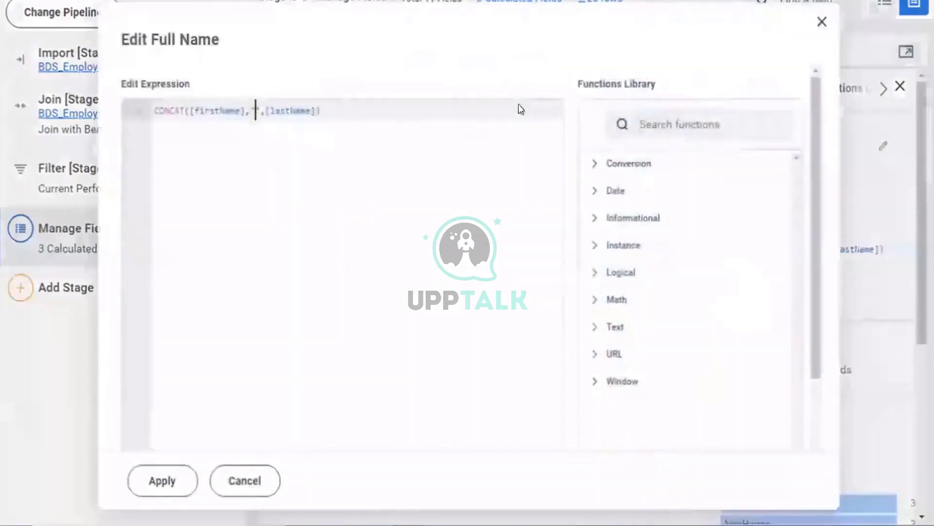
{"action": "left_click", "coordinate": [255, 108]}
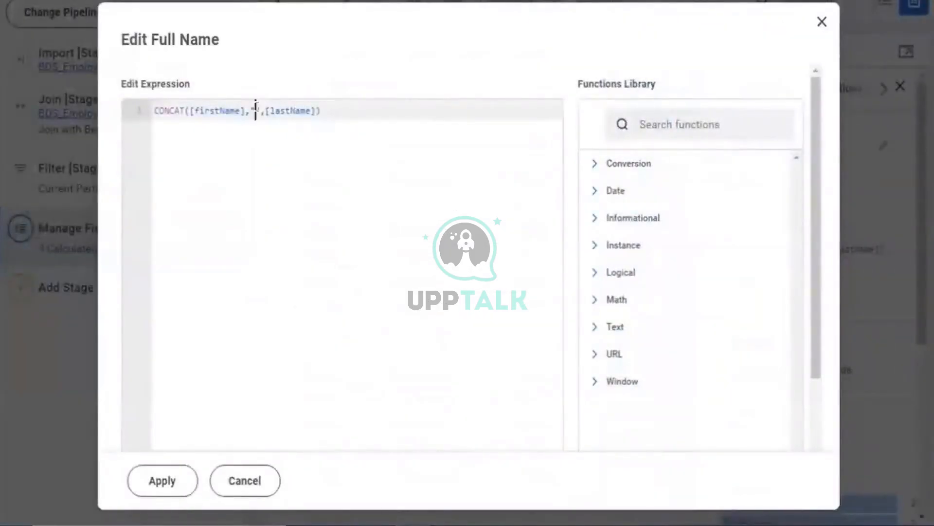
{"action": "key", "text": "Right"}
{"action": "key", "text": "shift+Left"}
{"action": "key", "text": "shift+Left"}
{"action": "key", "text": "shift+Left"}
{"action": "key", "text": "BackSpace"}
{"action": "left_click", "coordinate": [163, 478]}
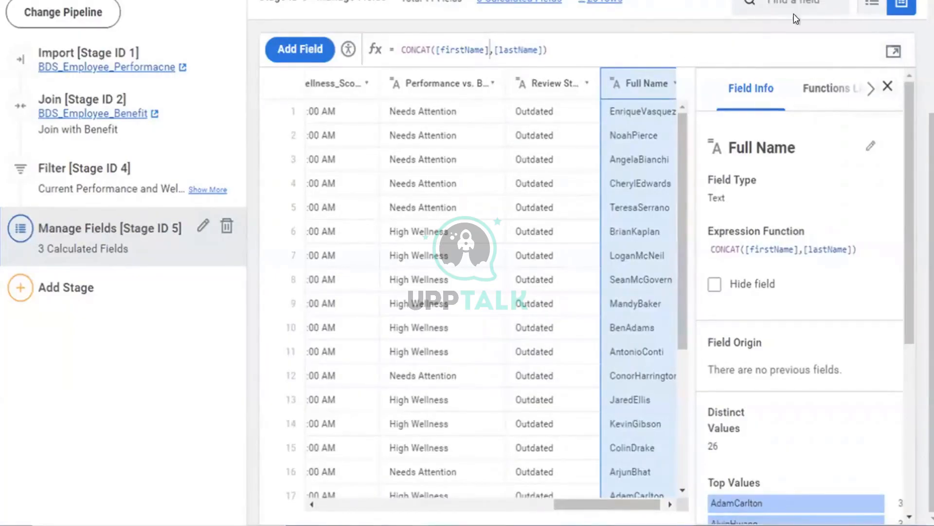
Set the Full Name expression to CONCAT([firstName],"-",[lastName]) with a hyphen separator and apply it
{"action": "left_click", "coordinate": [888, 47]}
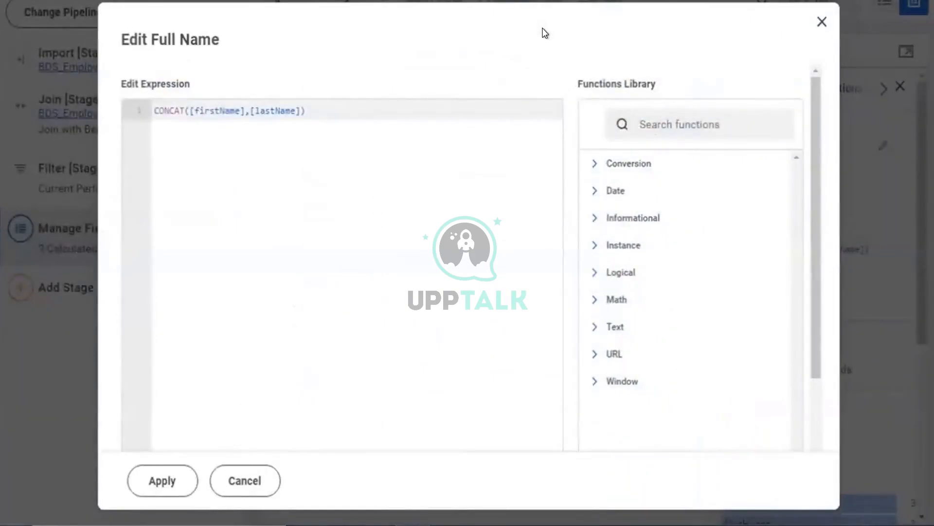
{"action": "key", "text": "Right"}
{"action": "type", "text": "\"\""}
{"action": "key", "text": "Left"}
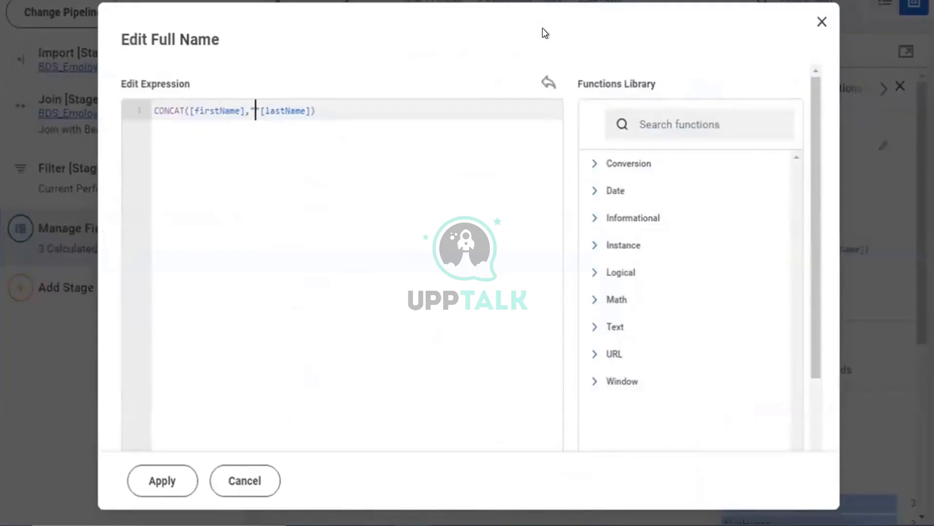
{"action": "type", "text": "-"}
{"action": "key", "text": "Right"}
{"action": "type", "text": ","}
{"action": "left_click", "coordinate": [163, 486]}
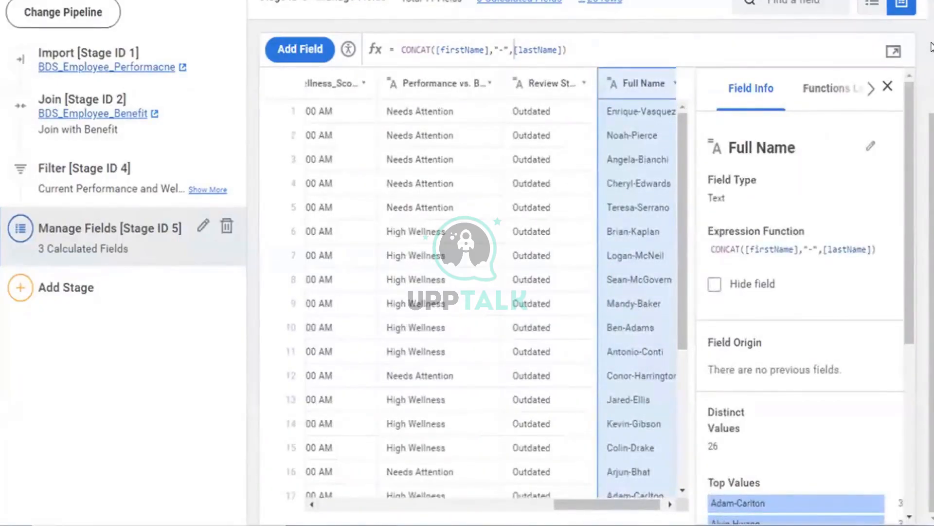
Save the DDS_Employee_Overview transformations and go to the Data Catalog's dataset list
{"action": "scroll", "coordinate": [932, 48], "scroll_direction": "up", "scroll_amount": 3}
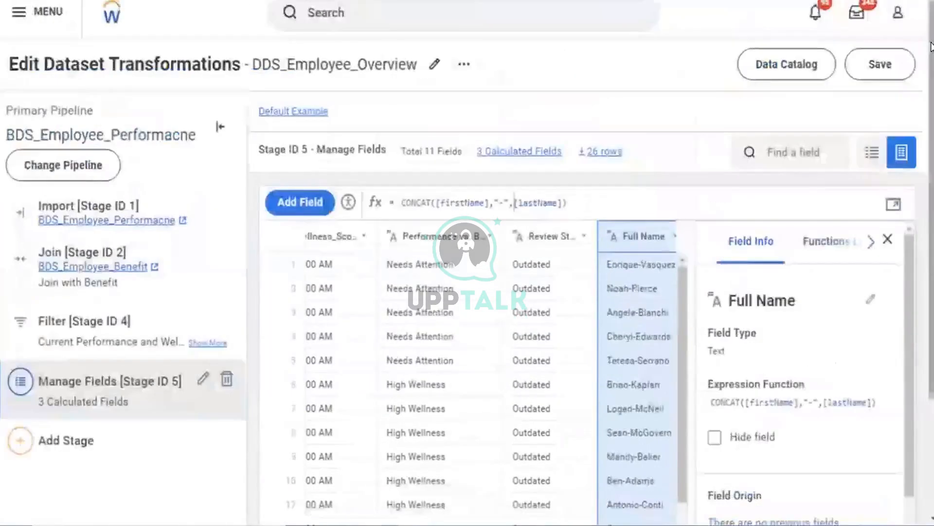
{"action": "left_click", "coordinate": [883, 59]}
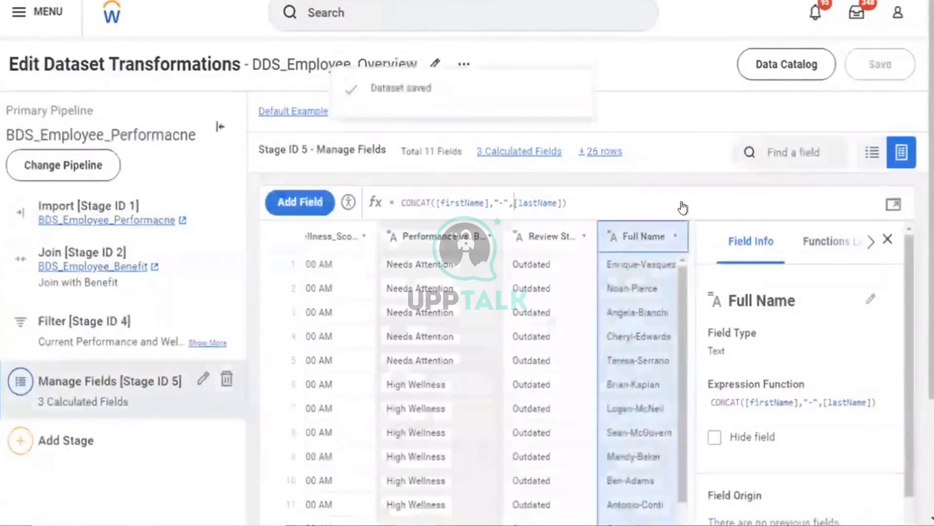
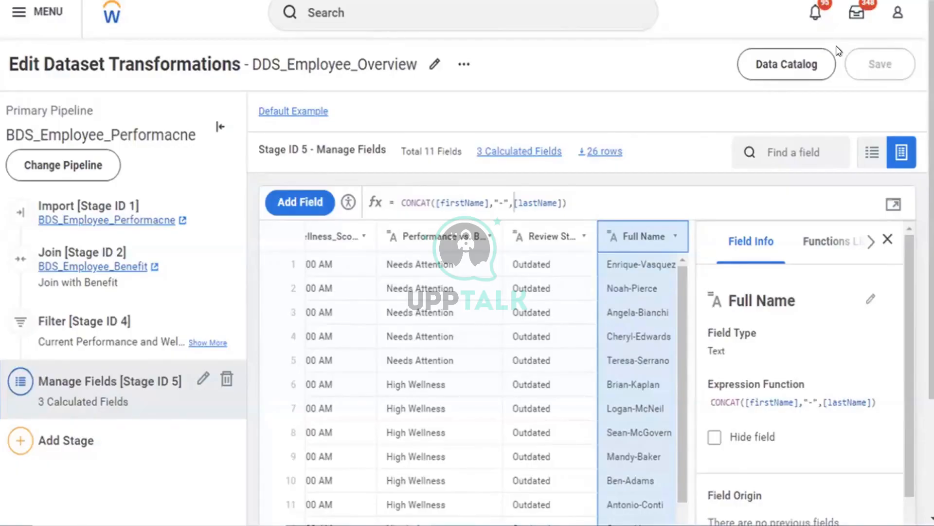
{"action": "left_click", "coordinate": [772, 51]}
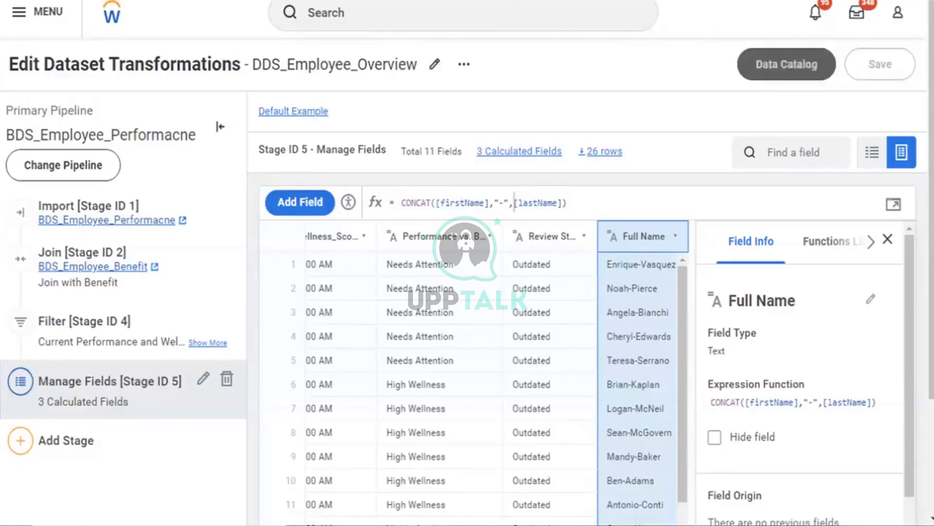
{"action": "left_click", "coordinate": [794, 69]}
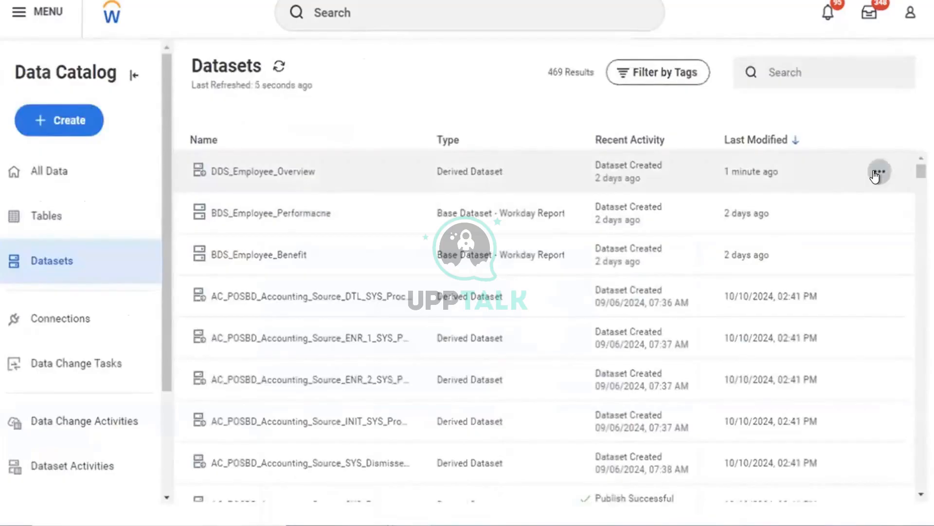
Start a copy of the DDS_Employee_Overview dataset and name it PDS_Employee_Overview
{"action": "left_click", "coordinate": [876, 174]}
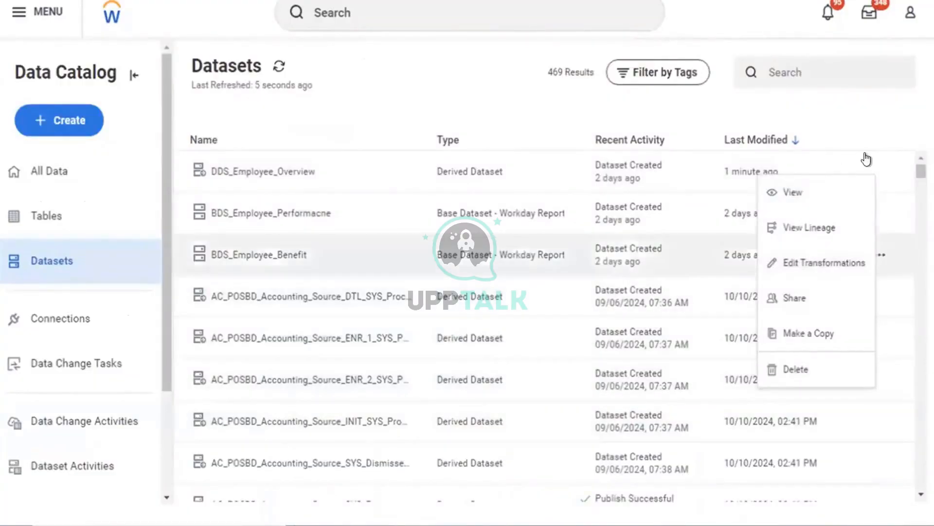
{"action": "left_click", "coordinate": [808, 334]}
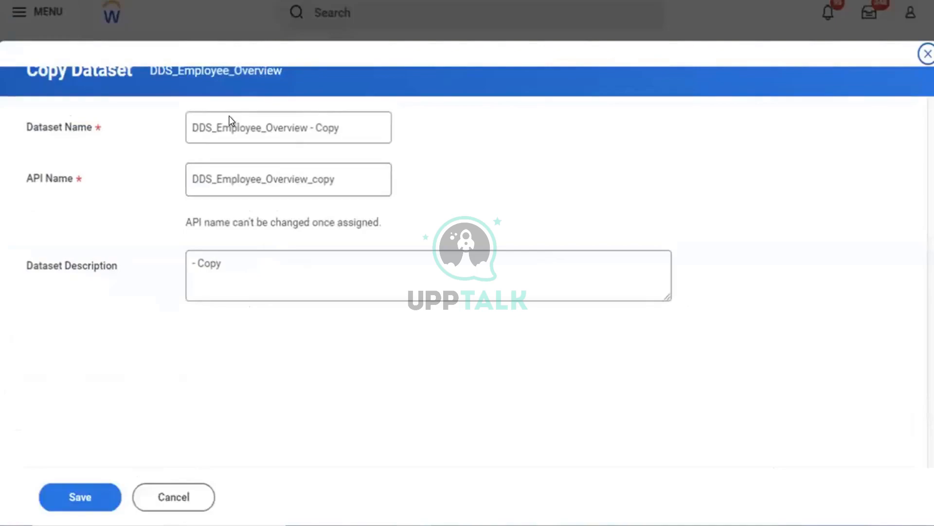
{"action": "left_click", "coordinate": [195, 124]}
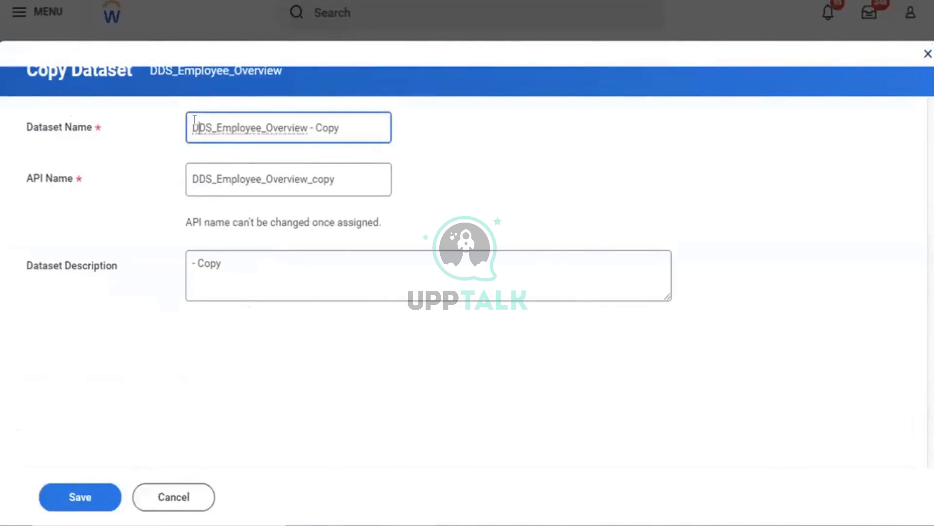
{"action": "key", "text": "BackSpace"}
{"action": "type", "text": "P"}
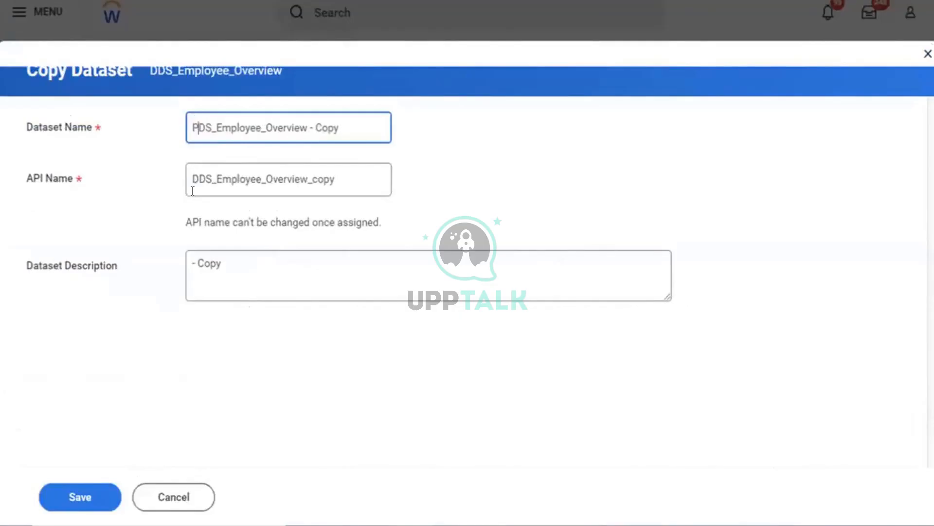
{"action": "left_click", "coordinate": [336, 129]}
{"action": "key", "text": "BackSpace"}
{"action": "key", "text": "BackSpace"}
{"action": "key", "text": "BackSpace"}
{"action": "key", "text": "BackSpace"}
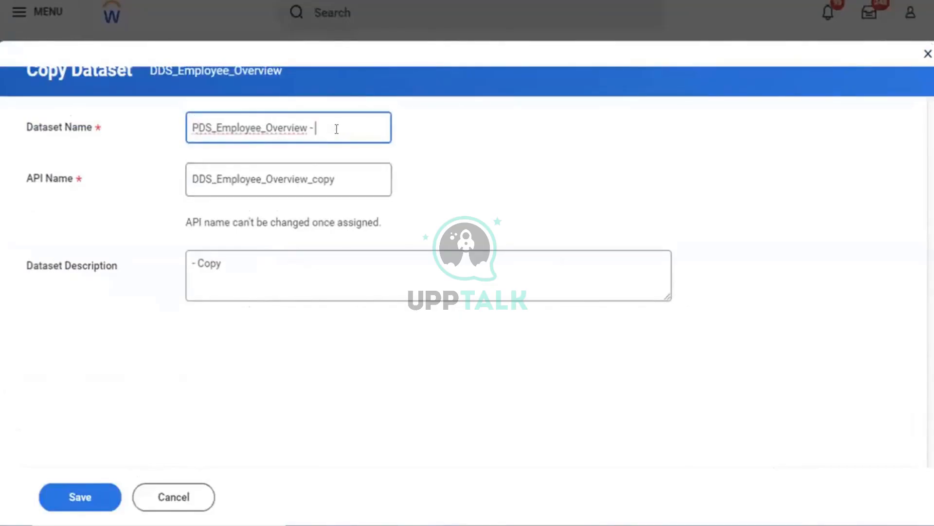
{"action": "key", "text": "BackSpace"}
{"action": "key", "text": "BackSpace"}
{"action": "key", "text": "BackSpace"}
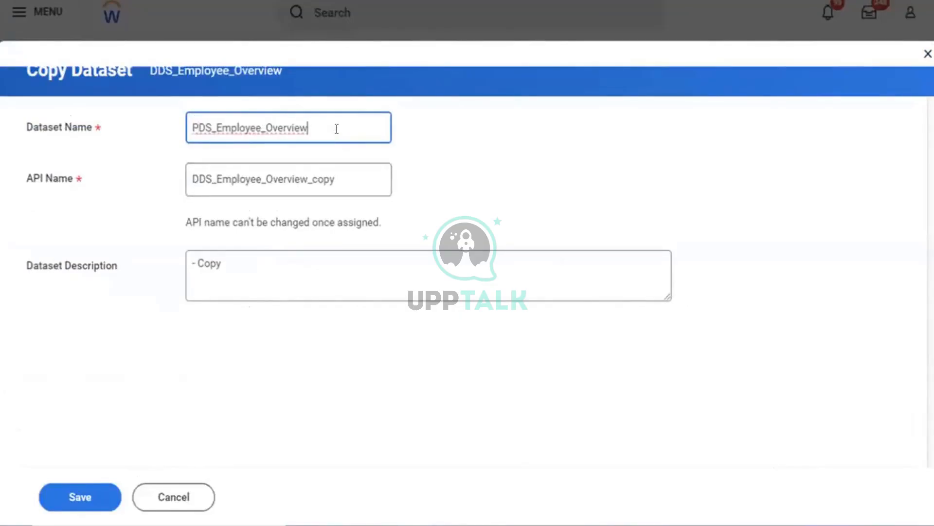
Set the copy's API name to PDS_Employee_Overview and save the copied dataset
{"action": "left_click", "coordinate": [195, 171]}
{"action": "key", "text": "BackSpace"}
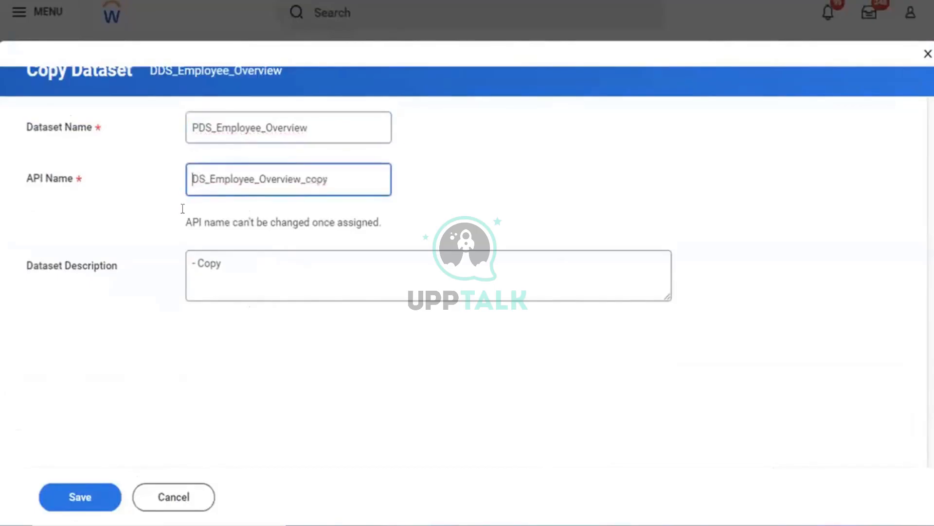
{"action": "type", "text": "P"}
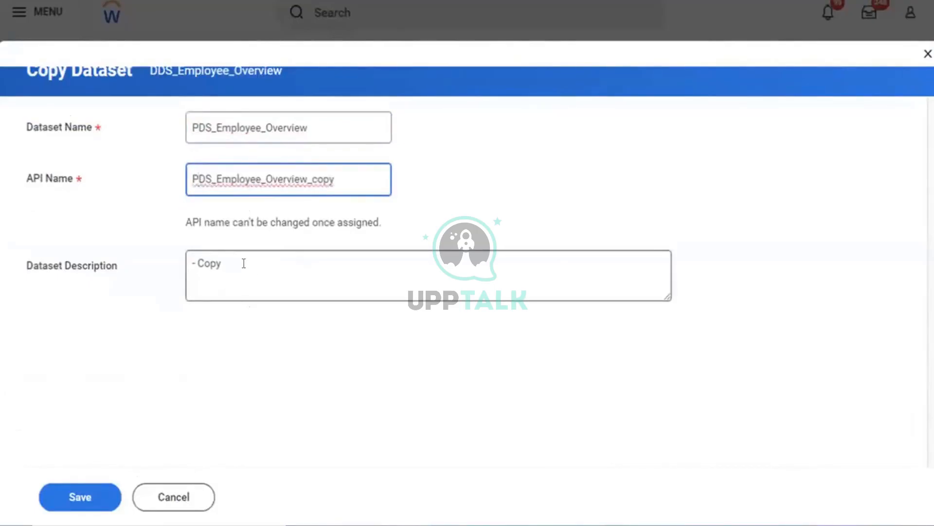
{"action": "left_click", "coordinate": [227, 297]}
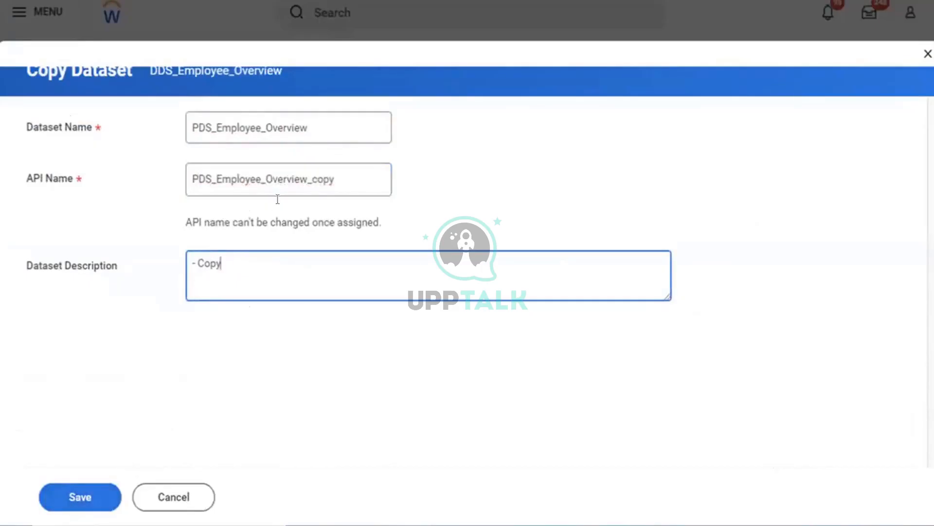
{"action": "left_click", "coordinate": [334, 180]}
{"action": "key", "text": "BackSpace"}
{"action": "key", "text": "BackSpace"}
{"action": "key", "text": "BackSpace"}
{"action": "key", "text": "BackSpace"}
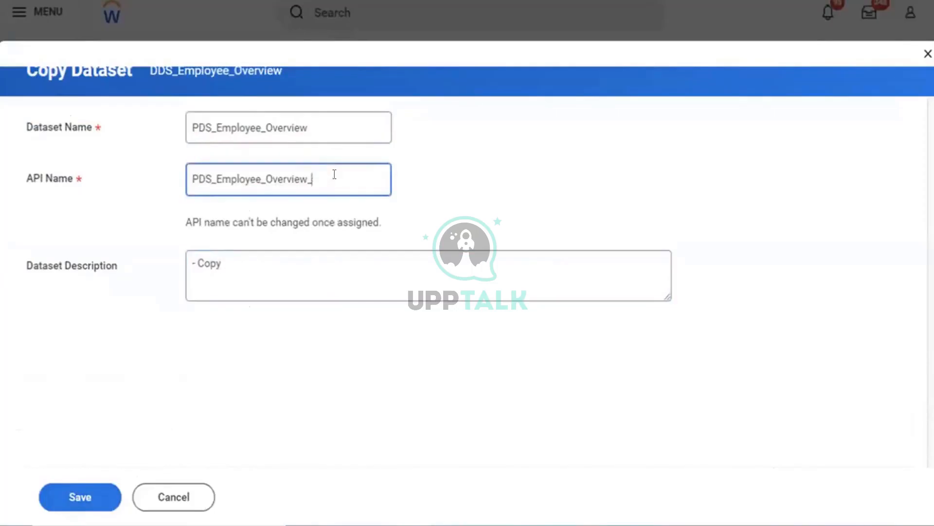
{"action": "key", "text": "BackSpace"}
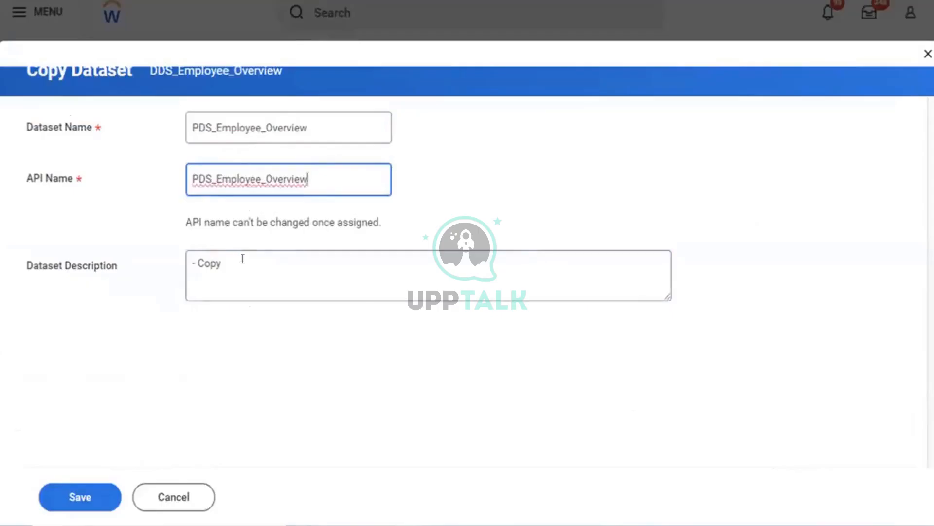
{"action": "left_click", "coordinate": [83, 498]}
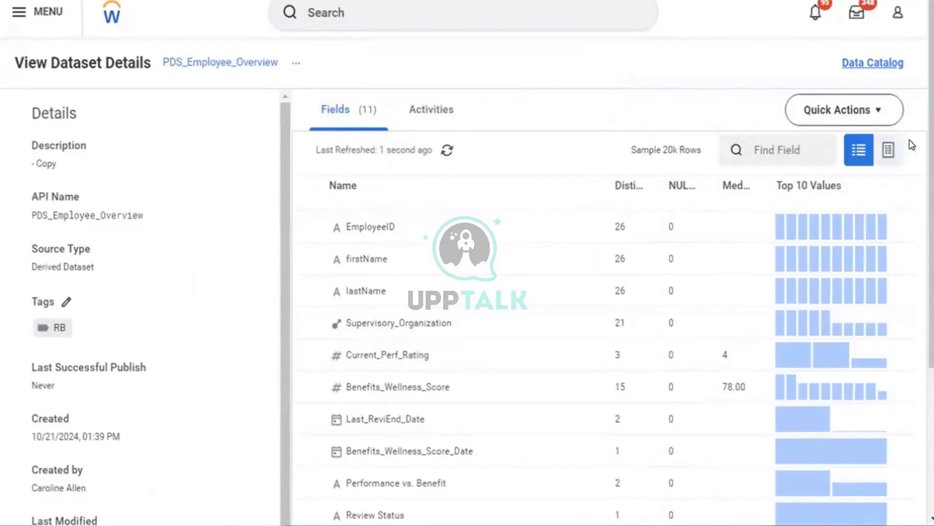
Publish the PDS_Employee_Overview dataset with its listed default domain security
{"action": "left_click", "coordinate": [294, 64]}
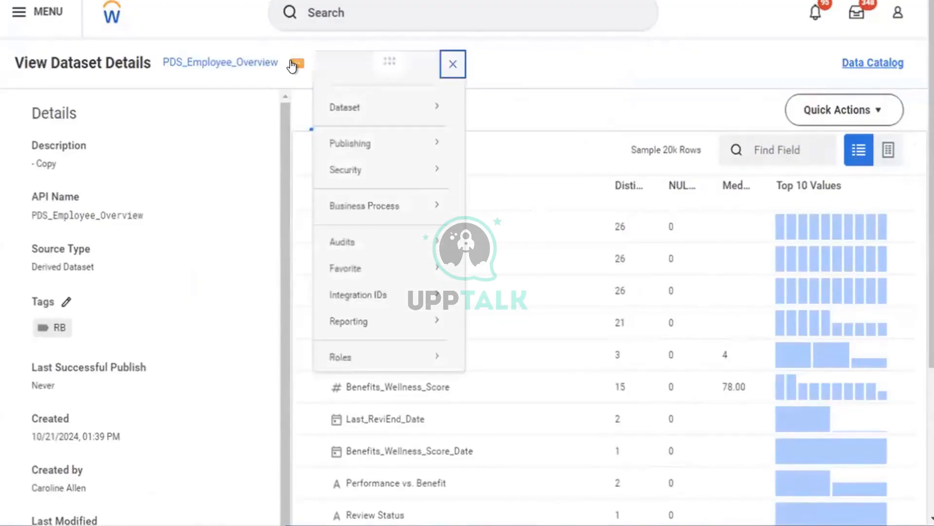
{"action": "mouse_move", "coordinate": [355, 108]}
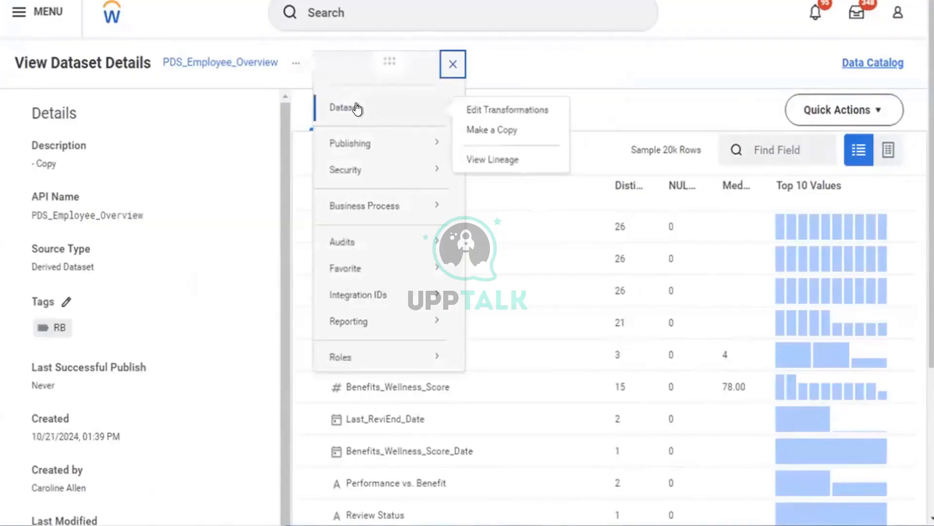
{"action": "mouse_move", "coordinate": [359, 143]}
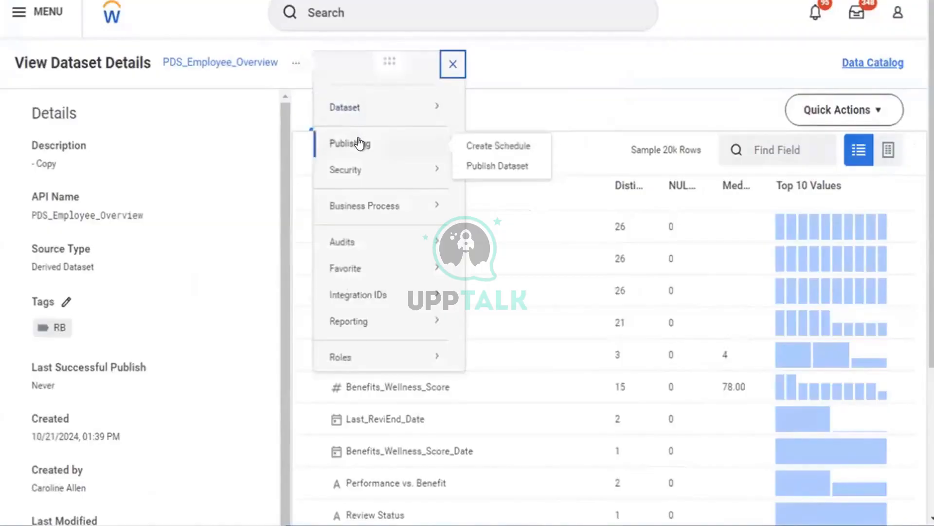
{"action": "left_click", "coordinate": [493, 166]}
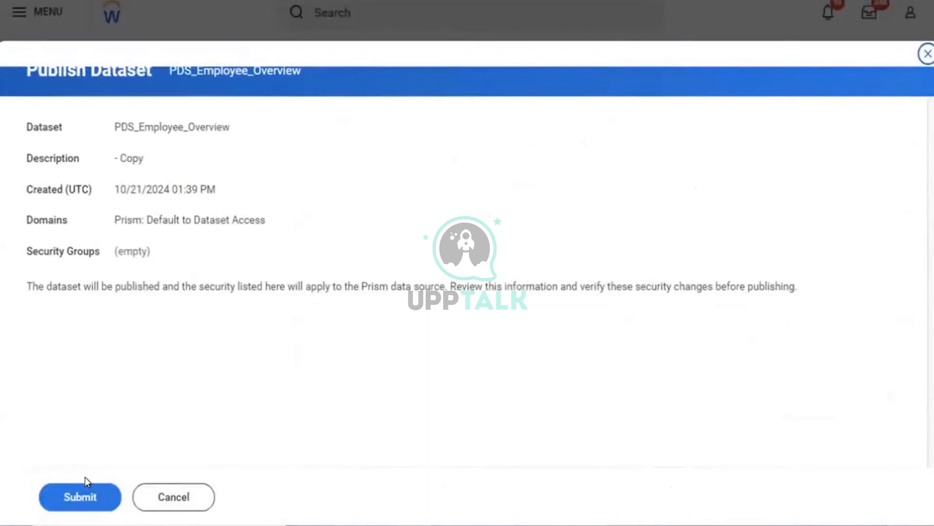
{"action": "left_click", "coordinate": [87, 494]}
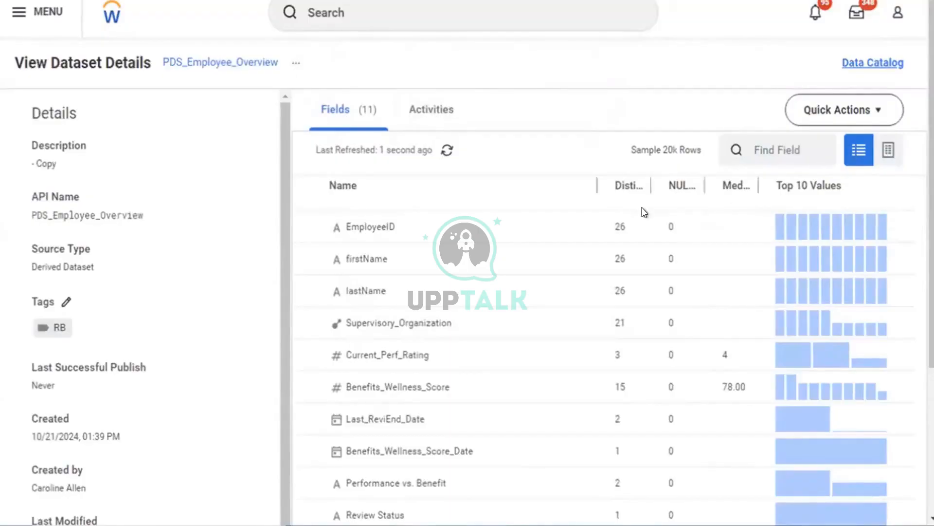
Check the publish activity of PDS_Employee_Overview and refresh its publish status
{"action": "left_click", "coordinate": [436, 112]}
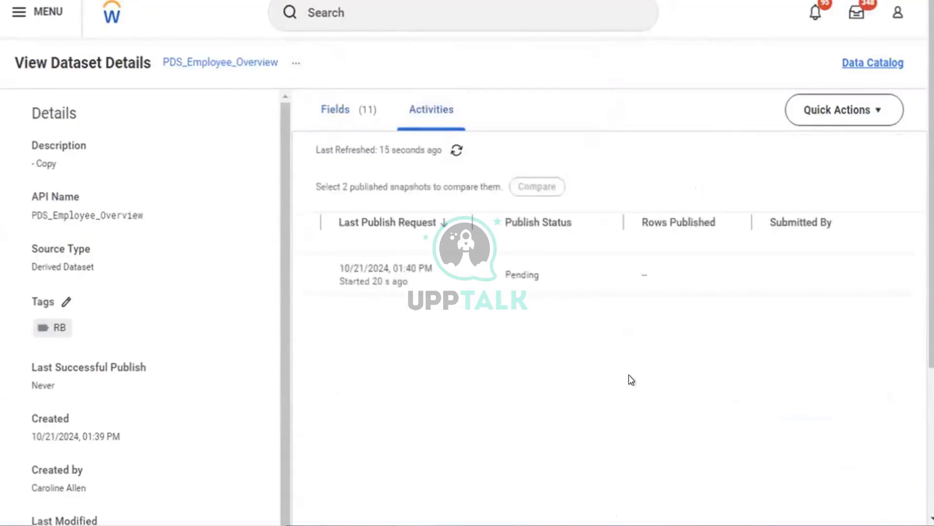
{"action": "left_click", "coordinate": [453, 154]}
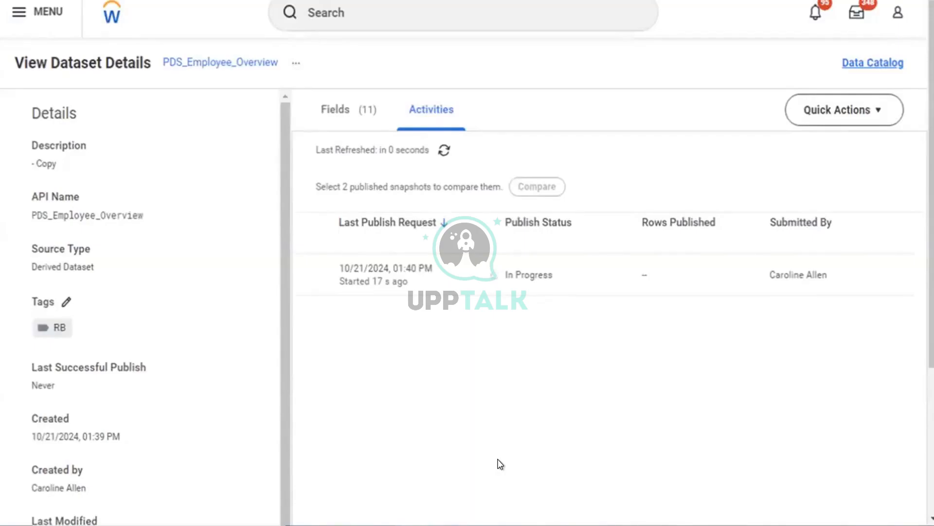
{"action": "left_click", "coordinate": [444, 151]}
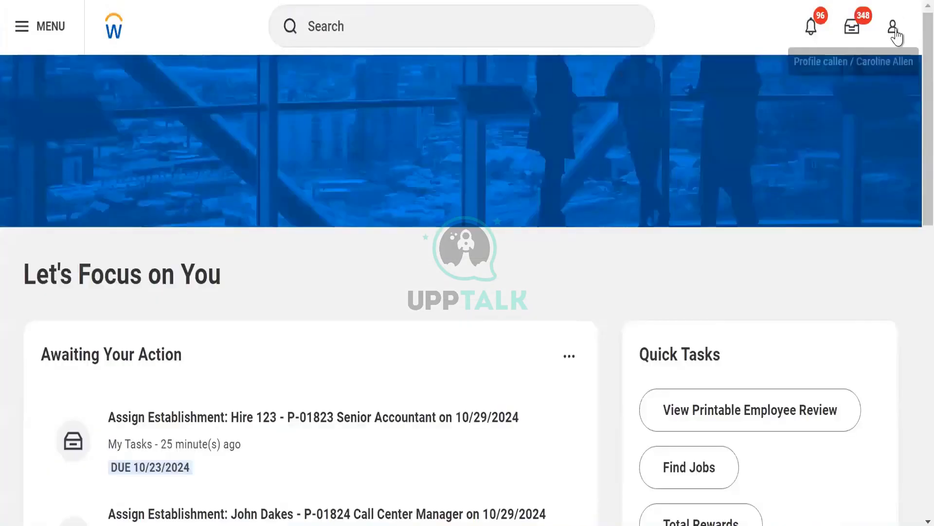
Look up the DV Worker Data report as a live data source for DV Worksheet Learning and review its columns
{"action": "left_click", "coordinate": [892, 29]}
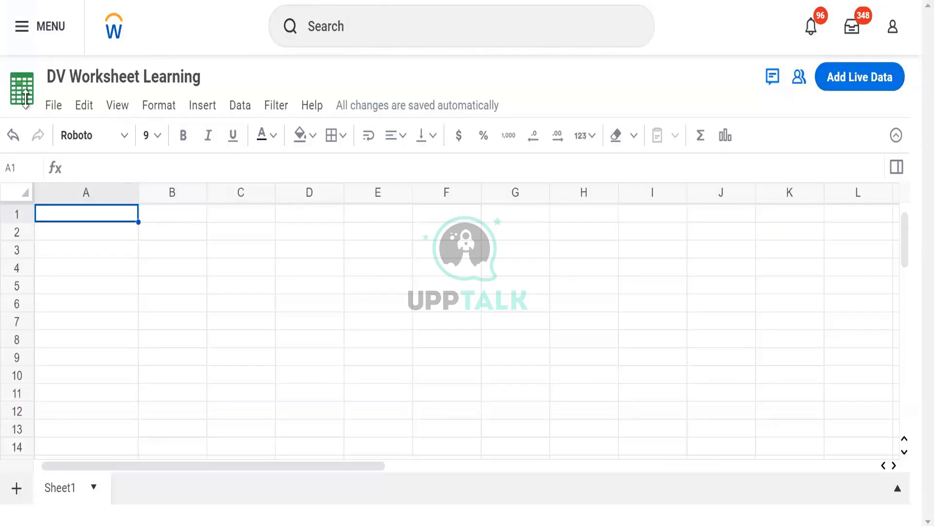
{"action": "left_click", "coordinate": [853, 89]}
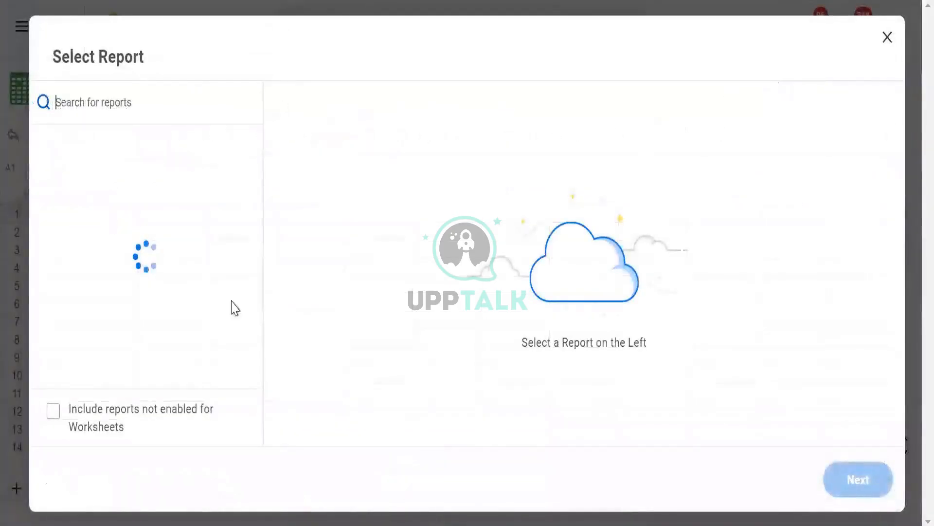
{"action": "left_click", "coordinate": [179, 108]}
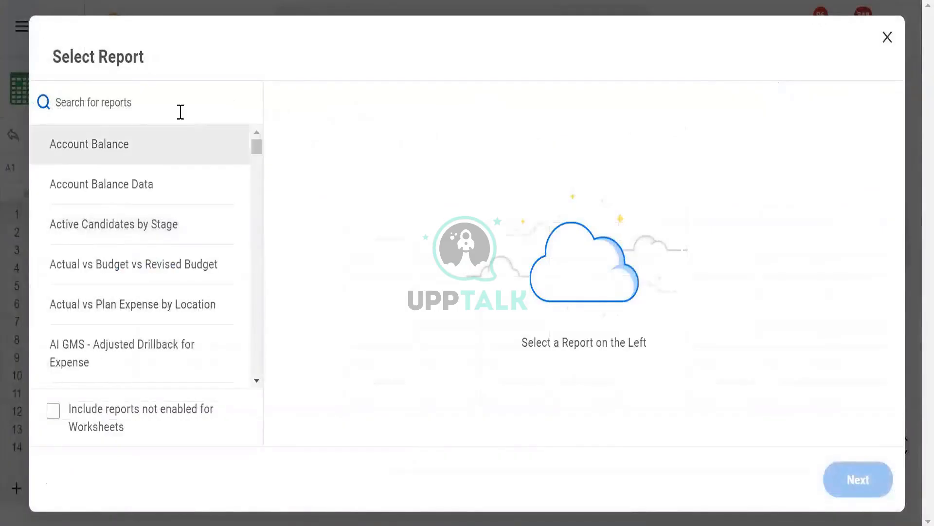
{"action": "scroll", "coordinate": [90, 152], "scroll_direction": "down", "scroll_amount": 5}
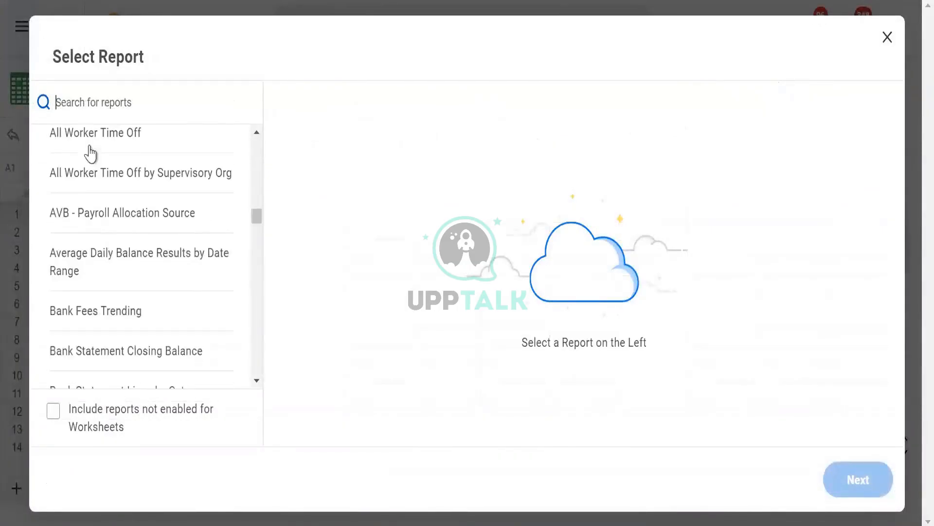
{"action": "scroll", "coordinate": [148, 299], "scroll_direction": "down", "scroll_amount": 5}
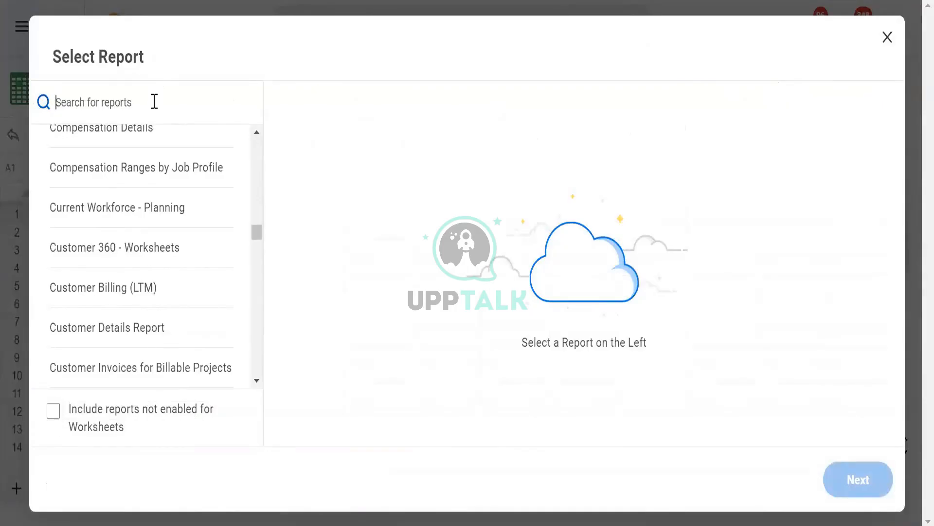
{"action": "type", "text": "dv"}
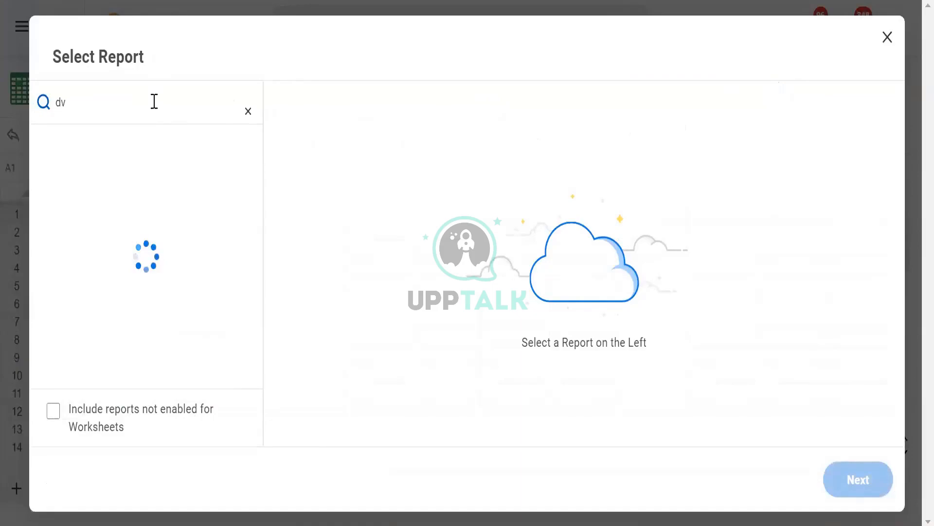
{"action": "type", "text": " wo"}
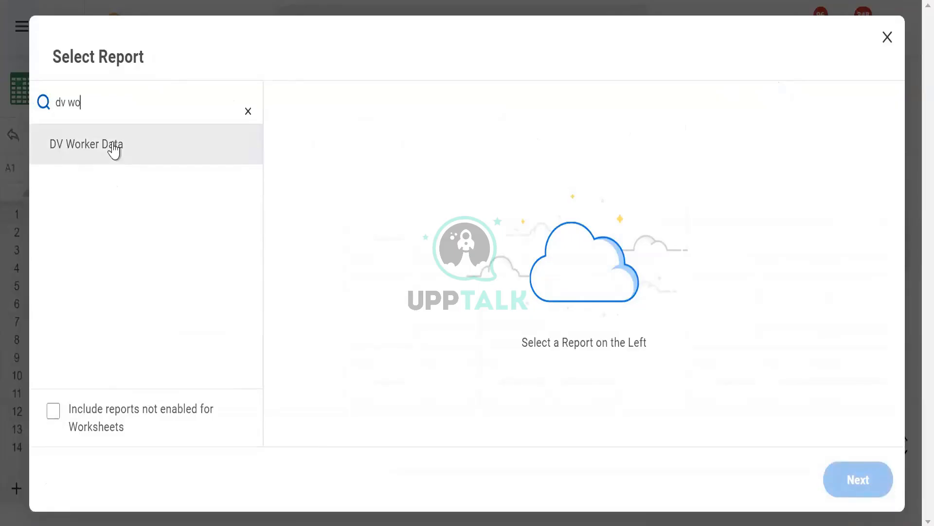
{"action": "left_click", "coordinate": [114, 147]}
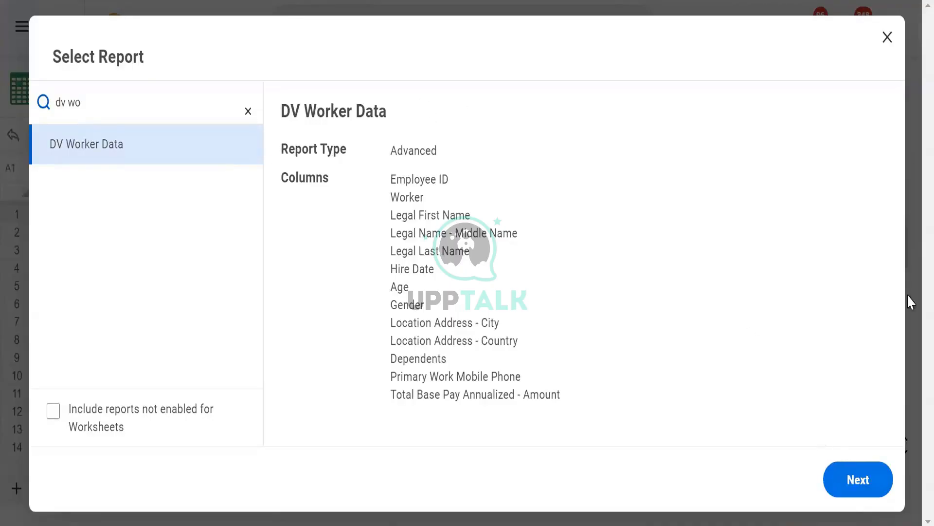
{"action": "left_click", "coordinate": [846, 489]}
{"action": "left_click", "coordinate": [887, 37]}
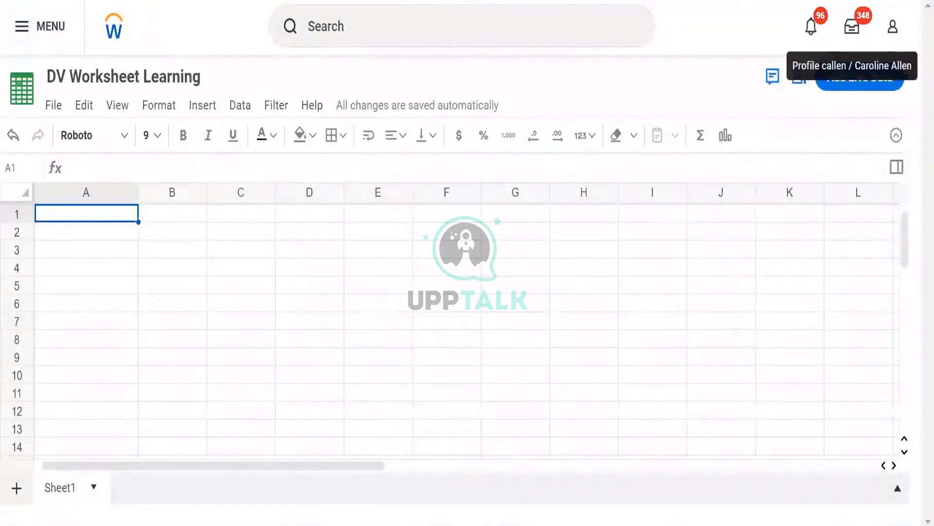
Leave the DV Worksheet Learning worksheet and go to Drive
{"action": "left_click", "coordinate": [893, 26]}
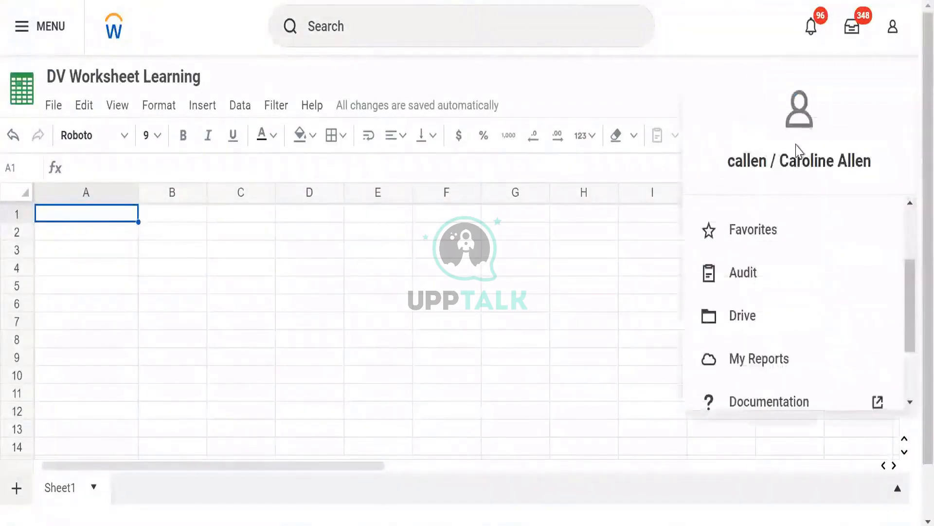
{"action": "left_click", "coordinate": [734, 324]}
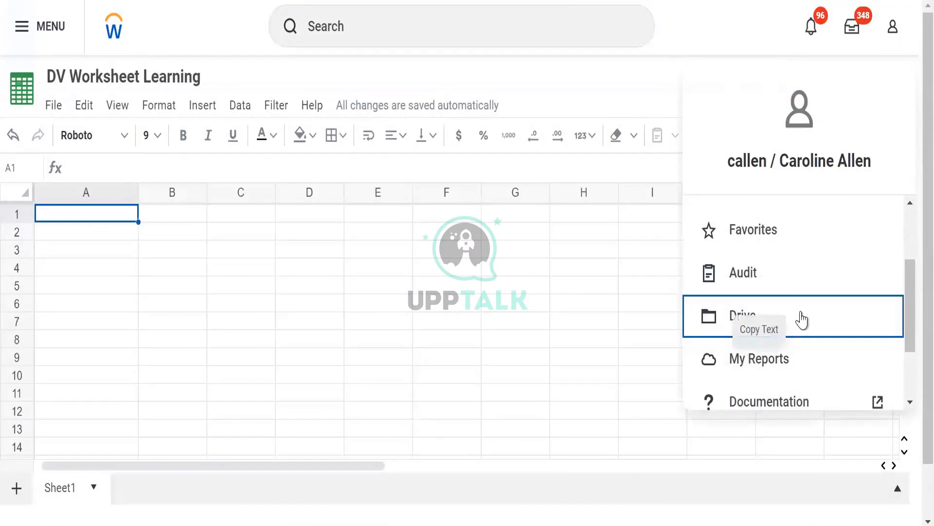
{"action": "key", "text": "Escape"}
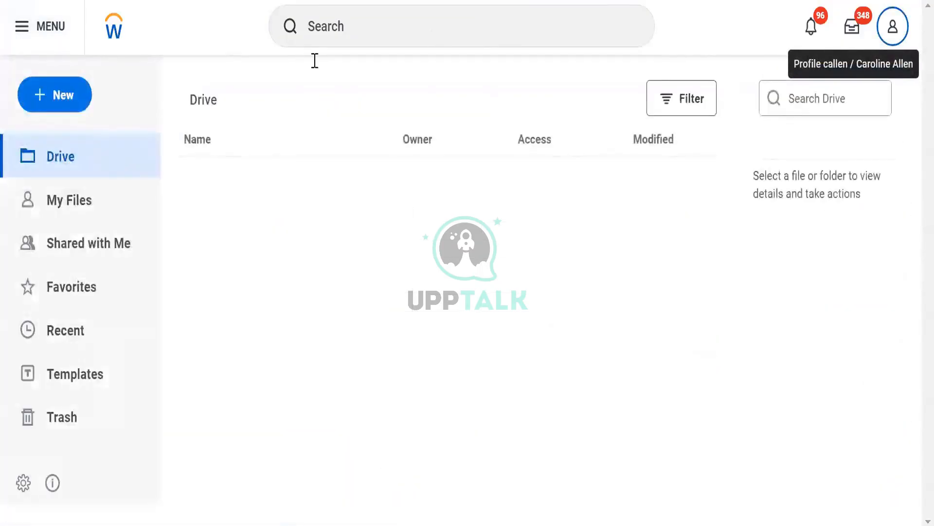
Search for the report definition with "rd: dv worker data" and open the DV Worker Data report
{"action": "left_click", "coordinate": [393, 20]}
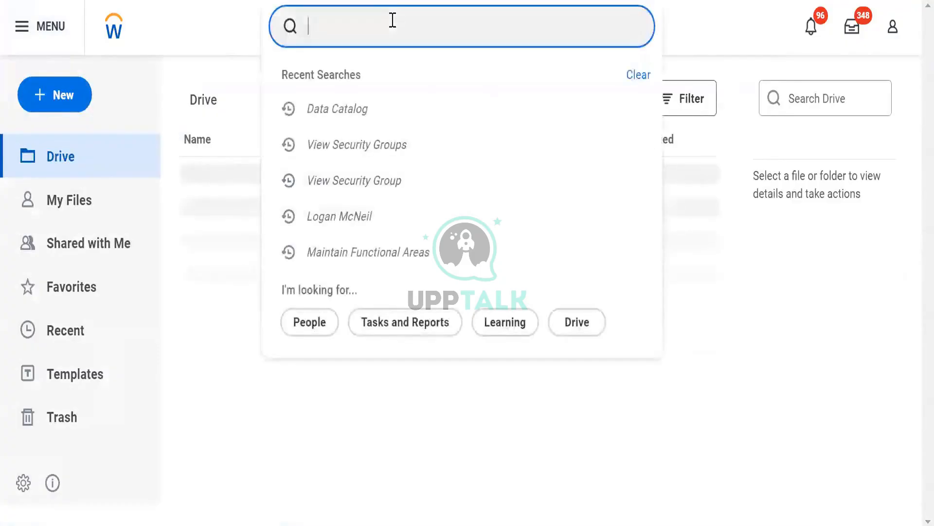
{"action": "type", "text": "rd: dv"}
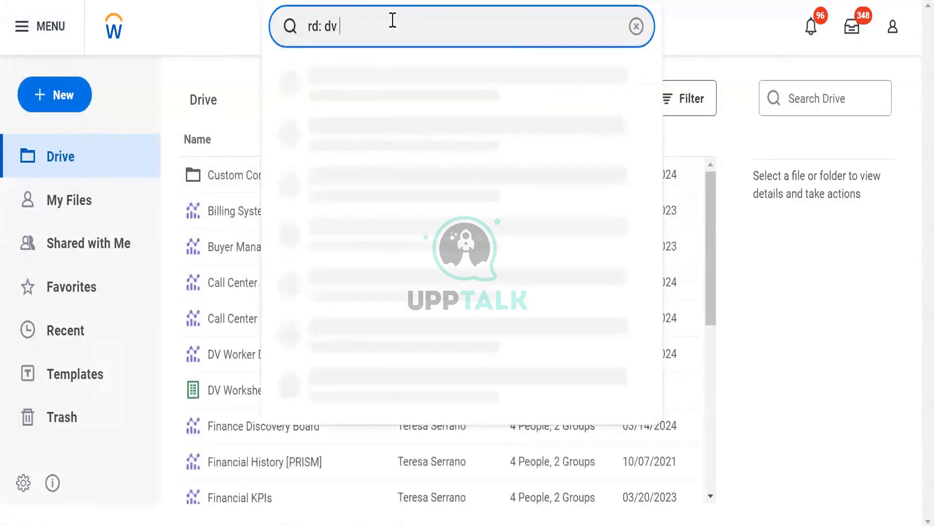
{"action": "type", "text": "worker ddata"}
{"action": "left_click", "coordinate": [392, 26]}
{"action": "key", "text": "BackSpace"}
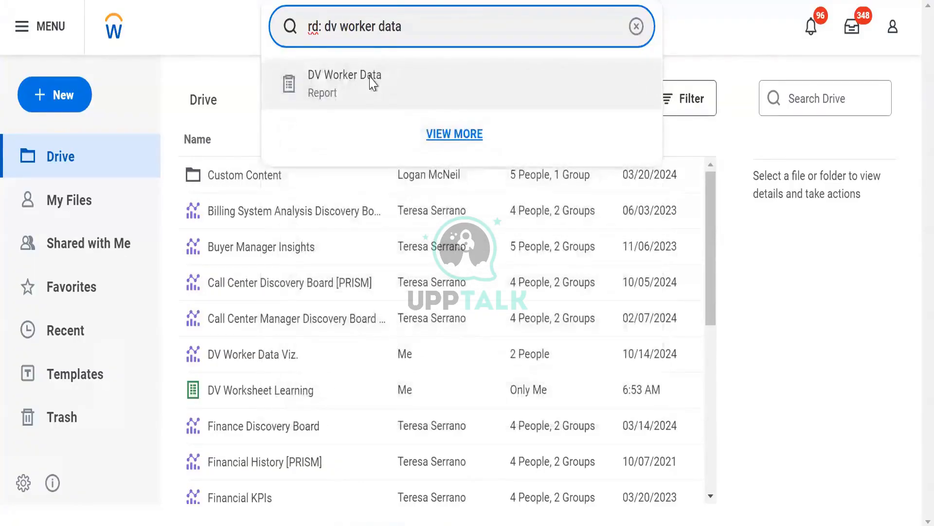
{"action": "left_click", "coordinate": [372, 82]}
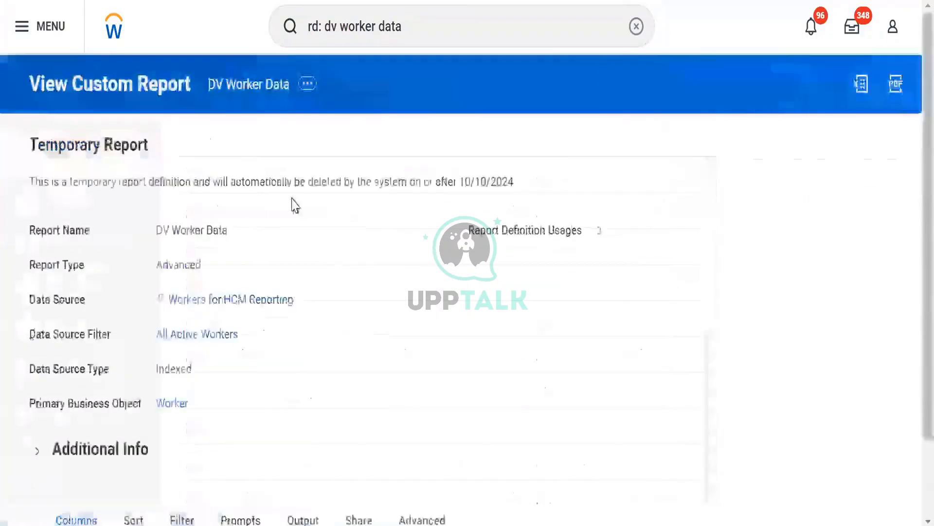
Review the DV Worker Data definition's columns and its advanced options for web services, Worksheets and Prism
{"action": "scroll", "coordinate": [448, 308], "scroll_direction": "down", "scroll_amount": 8}
{"action": "scroll", "coordinate": [447, 305], "scroll_direction": "up", "scroll_amount": 9}
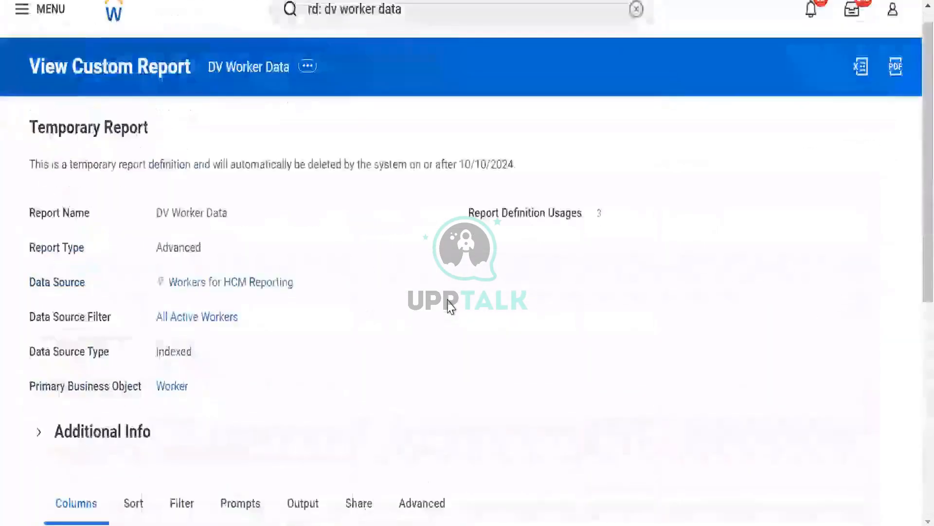
{"action": "scroll", "coordinate": [416, 254], "scroll_direction": "down", "scroll_amount": 5}
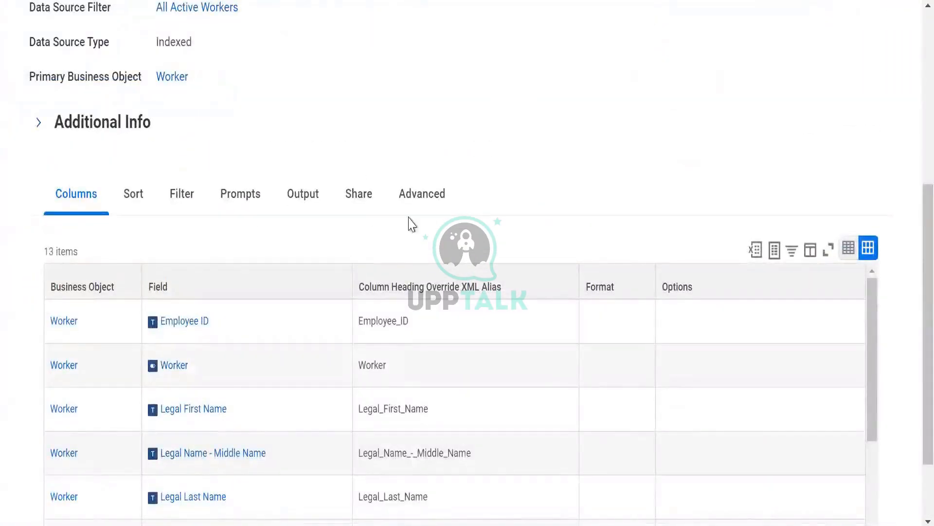
{"action": "left_click", "coordinate": [421, 207]}
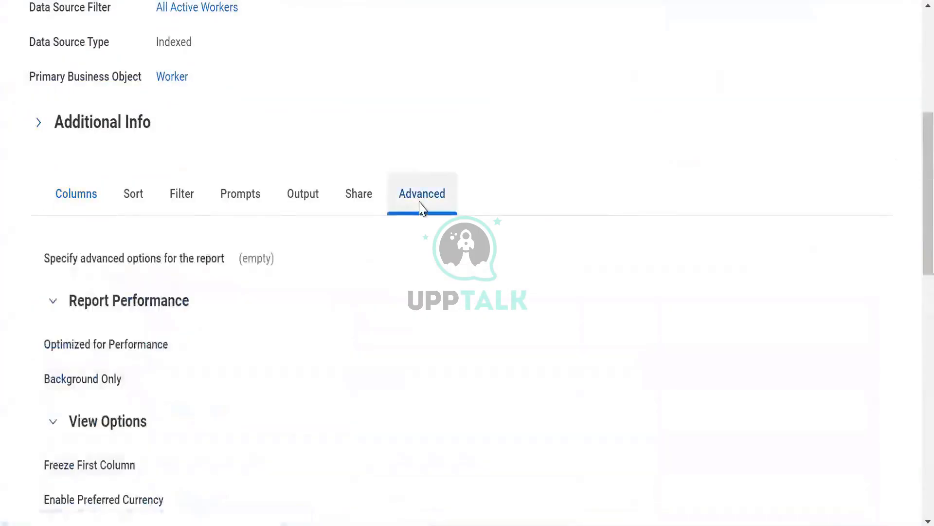
{"action": "scroll", "coordinate": [422, 208], "scroll_direction": "down", "scroll_amount": 14}
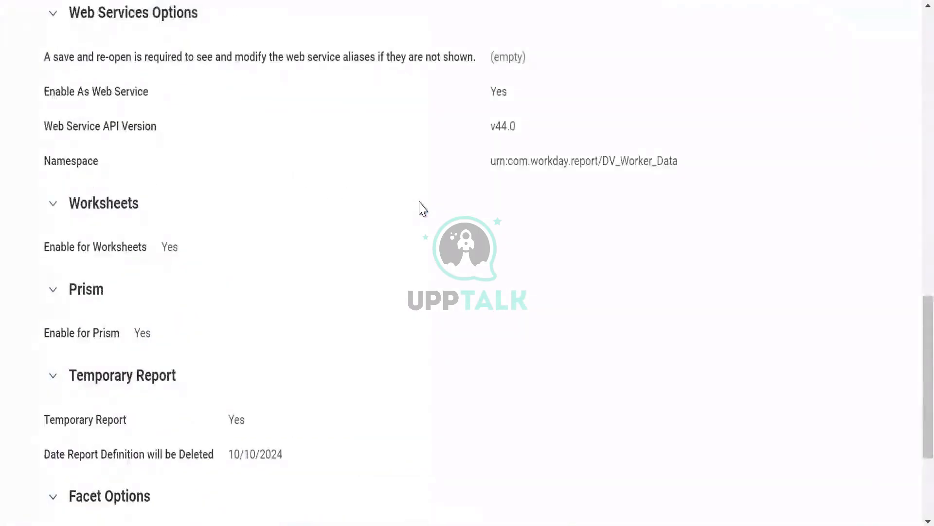
{"action": "scroll", "coordinate": [419, 202], "scroll_direction": "up", "scroll_amount": 1}
{"action": "scroll", "coordinate": [242, 166], "scroll_direction": "up", "scroll_amount": 1}
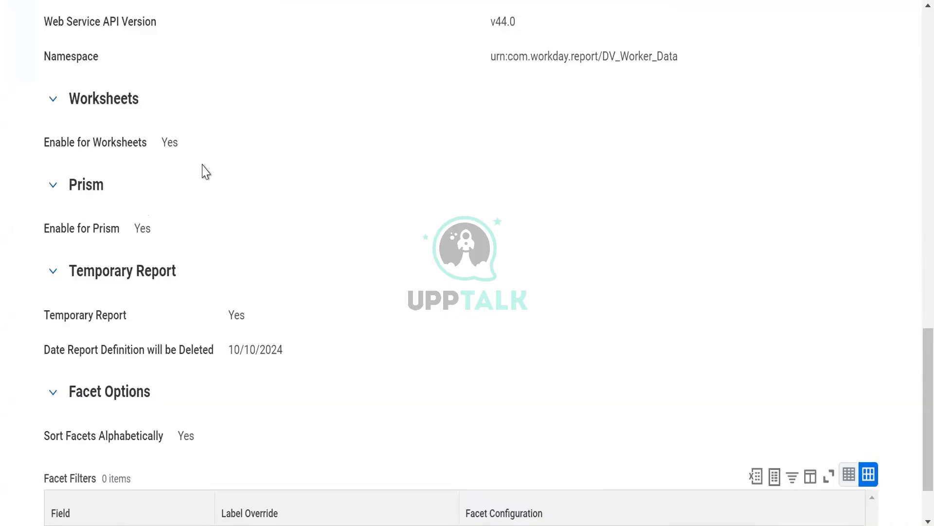
{"action": "scroll", "coordinate": [205, 171], "scroll_direction": "up", "scroll_amount": 10}
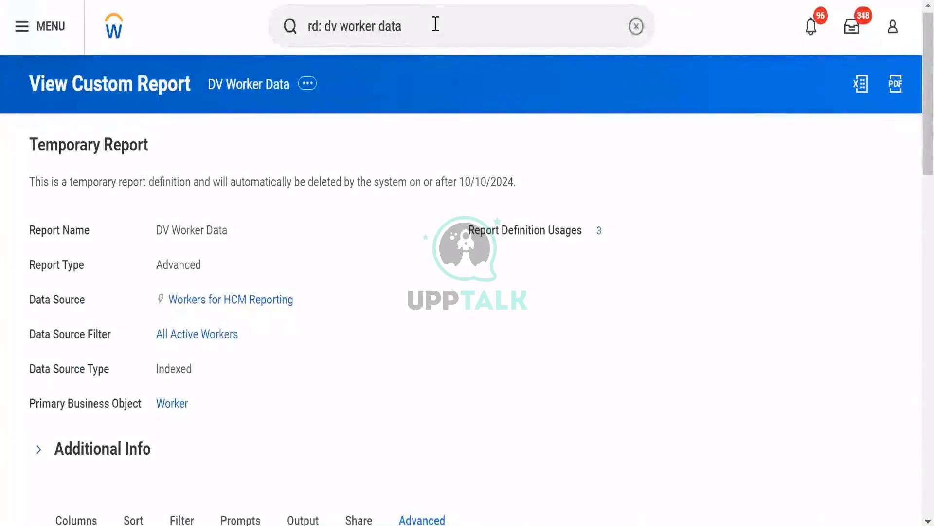
Search for "create cus rep" and open the Create Custom Report task
{"action": "left_click", "coordinate": [435, 24]}
{"action": "key", "text": "ctrl+a"}
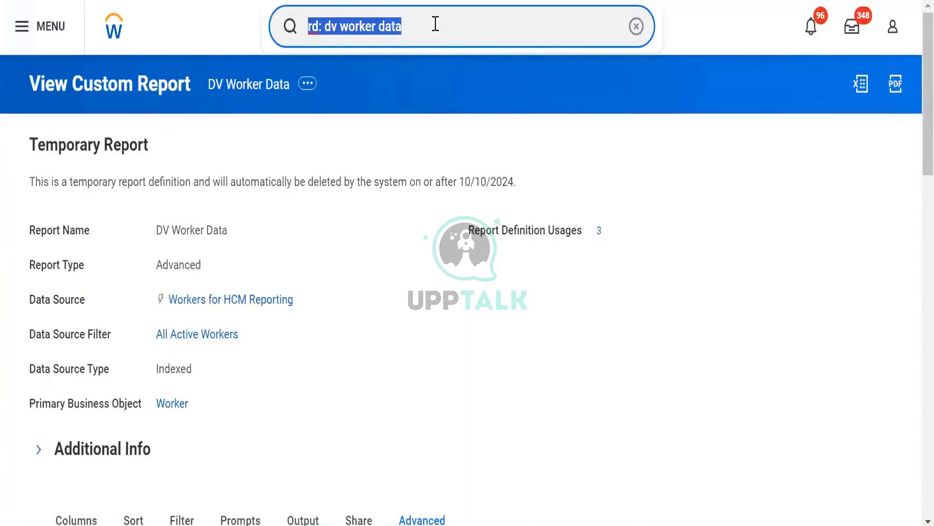
{"action": "type", "text": "create"}
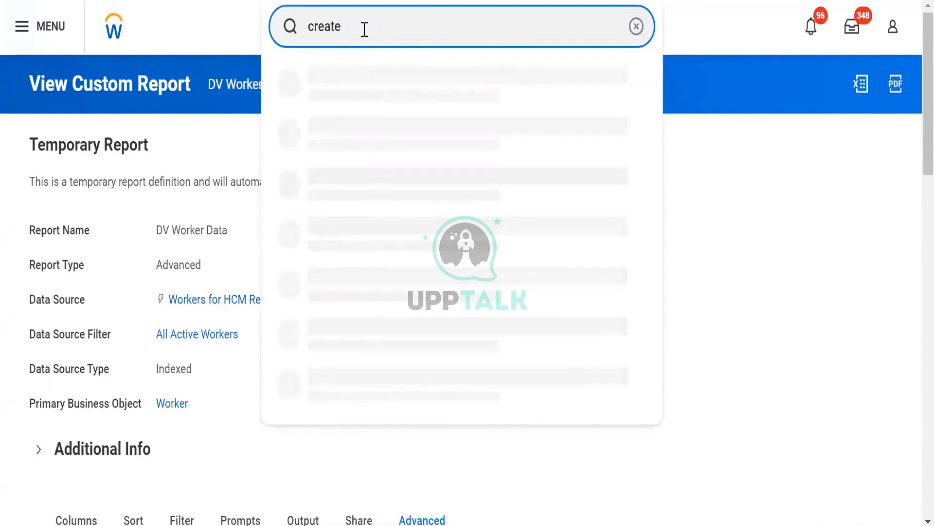
{"action": "type", "text": "cusrep"}
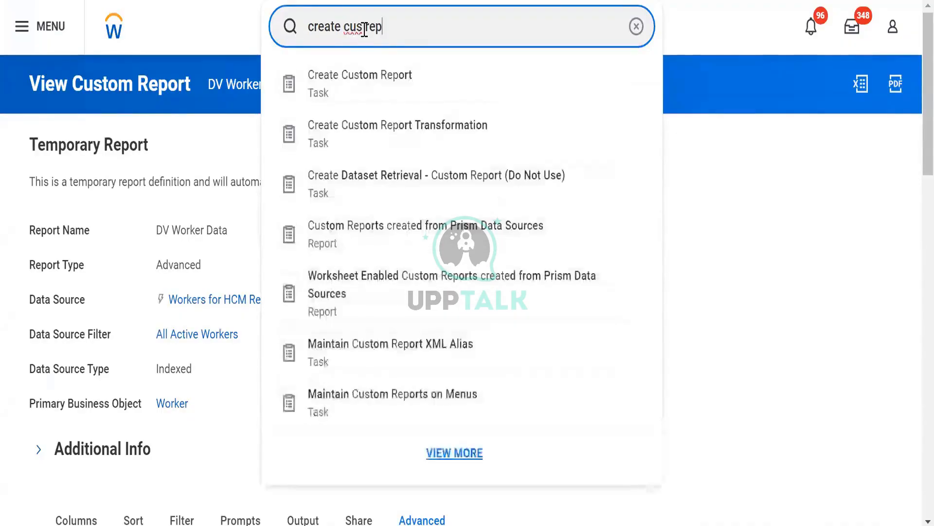
{"action": "left_click", "coordinate": [364, 30]}
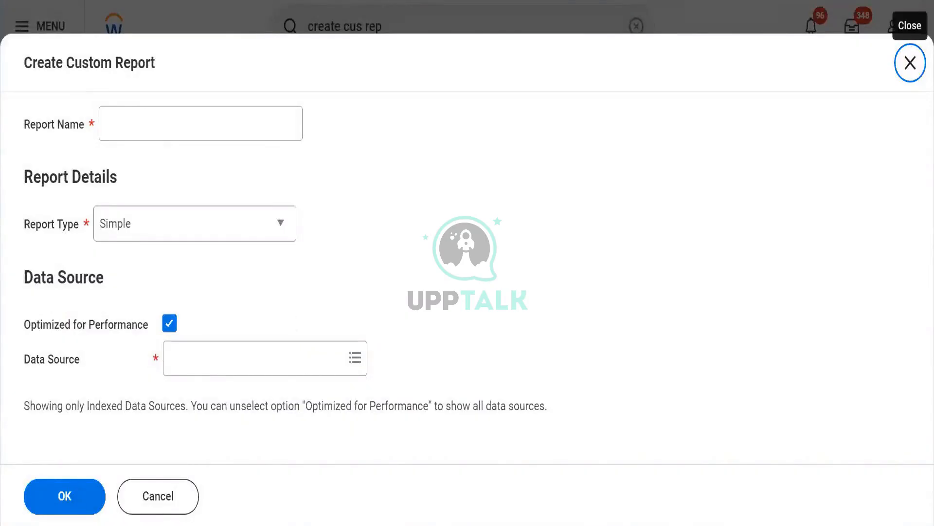
{"action": "left_click", "coordinate": [143, 117]}
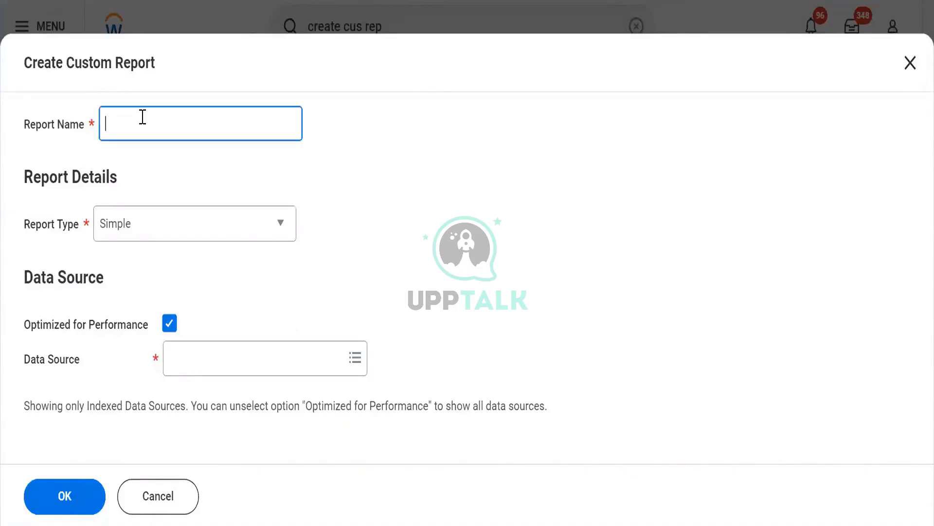
{"action": "left_click", "coordinate": [171, 326]}
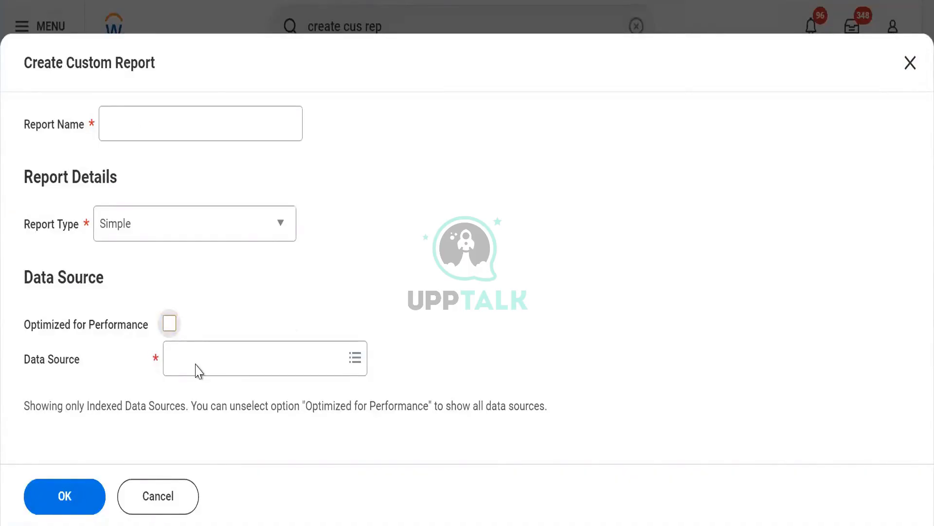
{"action": "left_click", "coordinate": [194, 369]}
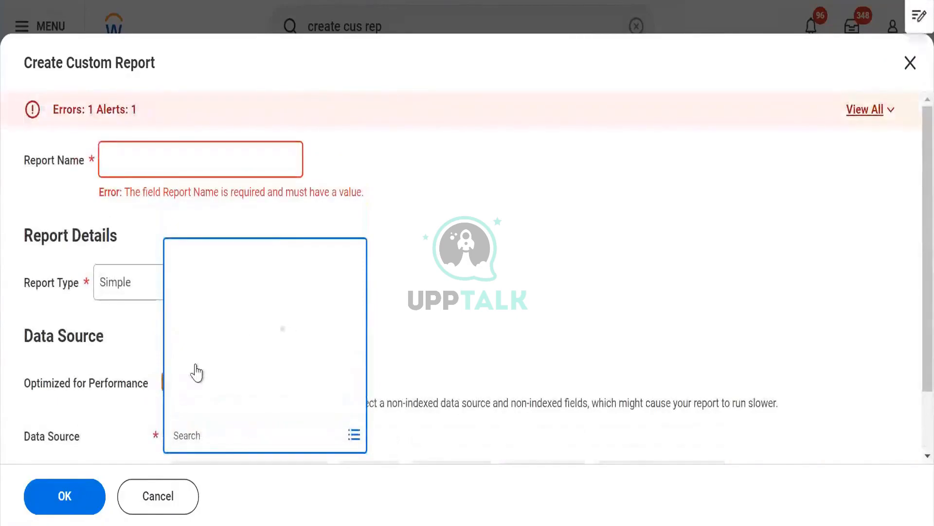
{"action": "left_click", "coordinate": [204, 433]}
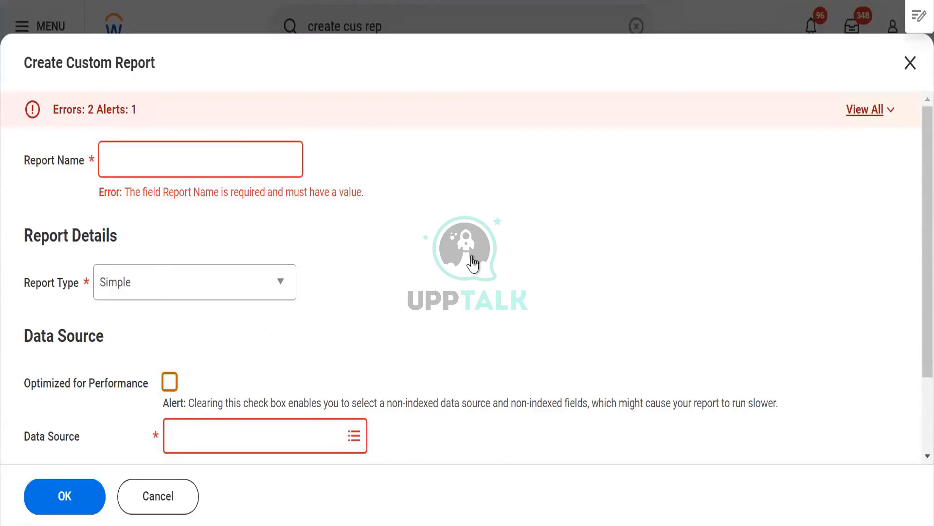
{"action": "left_click", "coordinate": [158, 496]}
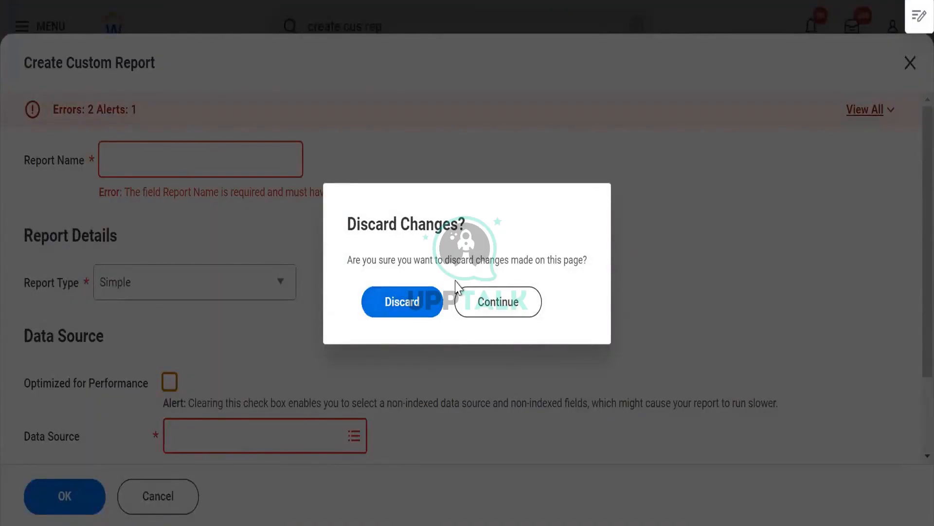
{"action": "left_click", "coordinate": [478, 303]}
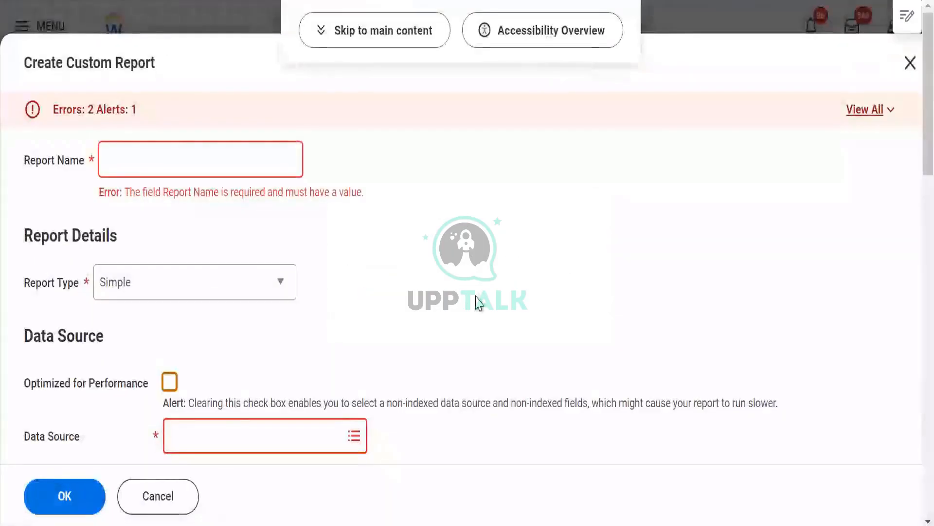
Name the new custom report PDS Prism and set its report type to Advanced
{"action": "left_click", "coordinate": [152, 153]}
{"action": "type", "text": "PDS "}
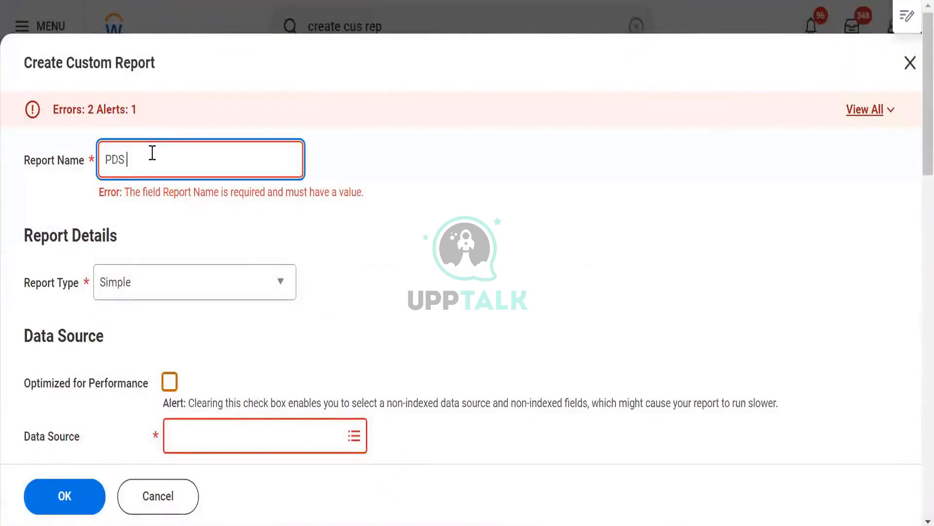
{"action": "type", "text": "Prism"}
{"action": "left_click", "coordinate": [136, 294]}
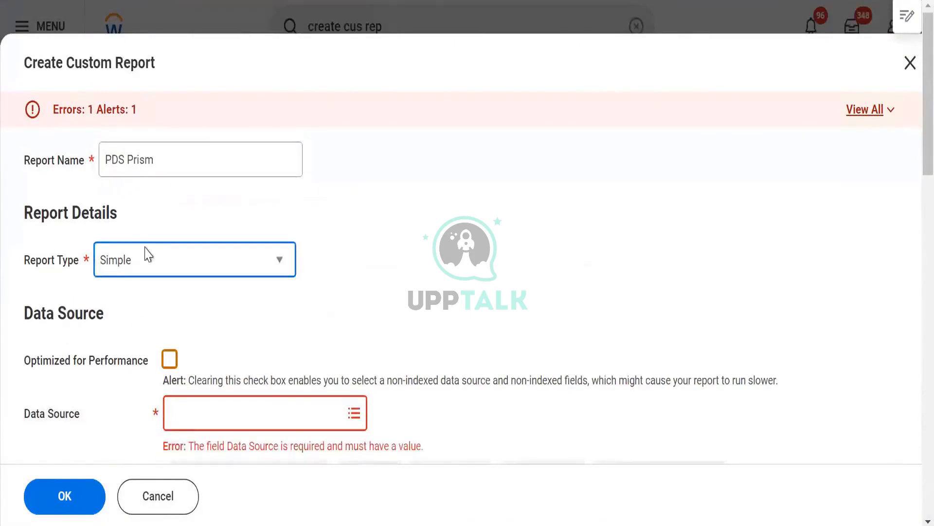
{"action": "left_click", "coordinate": [146, 255]}
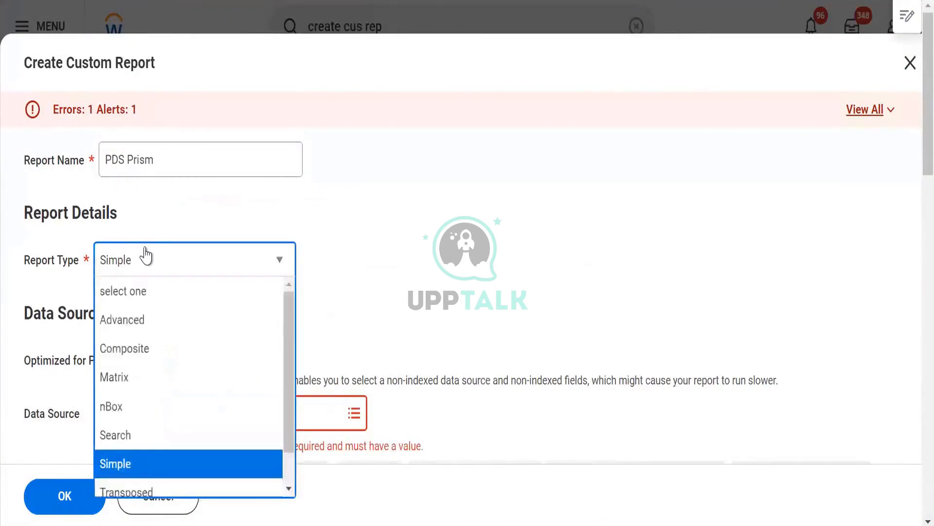
{"action": "left_click", "coordinate": [128, 327]}
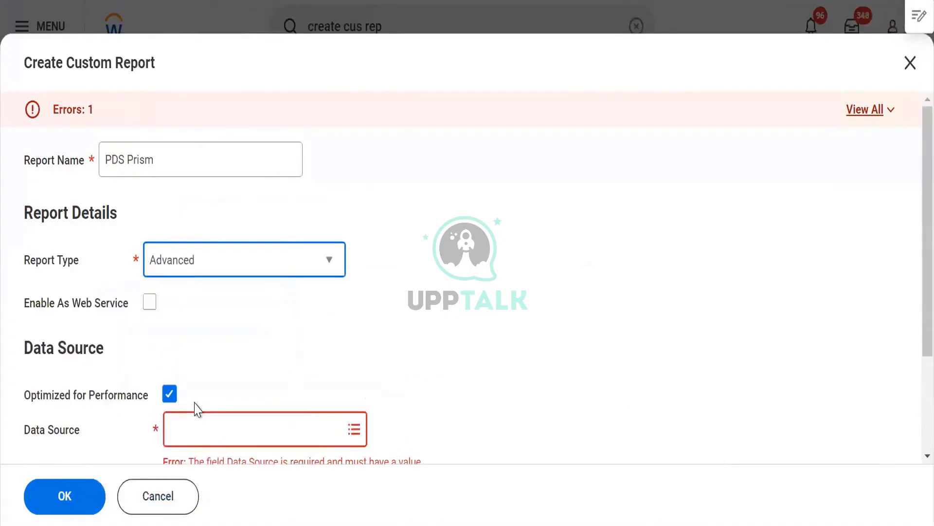
Turn off Optimized for Performance and choose PDS_Employee_Overview as the report's data source
{"action": "left_click", "coordinate": [170, 394]}
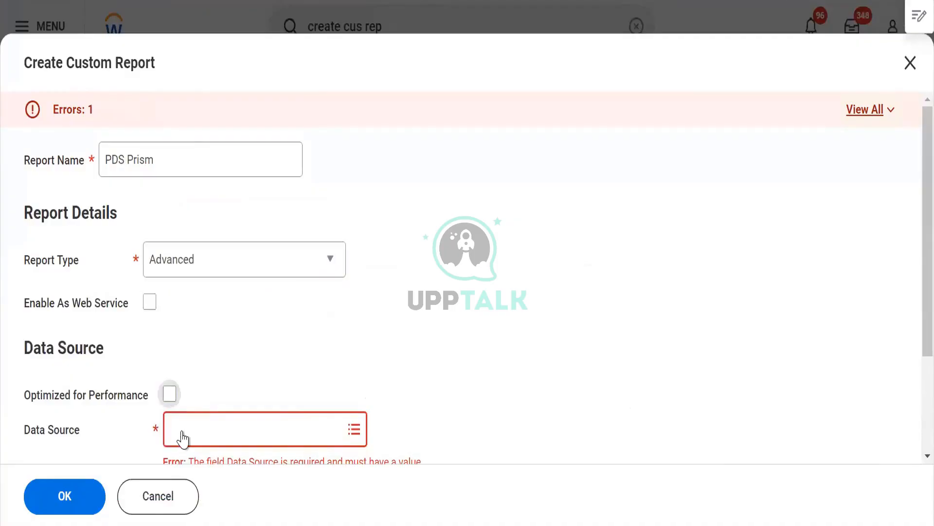
{"action": "left_click", "coordinate": [183, 436]}
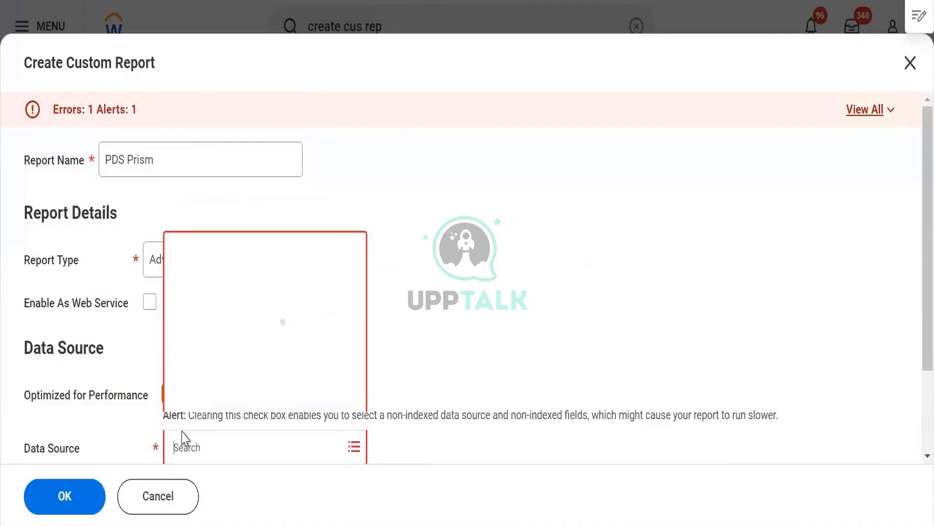
{"action": "type", "text": "pds over"}
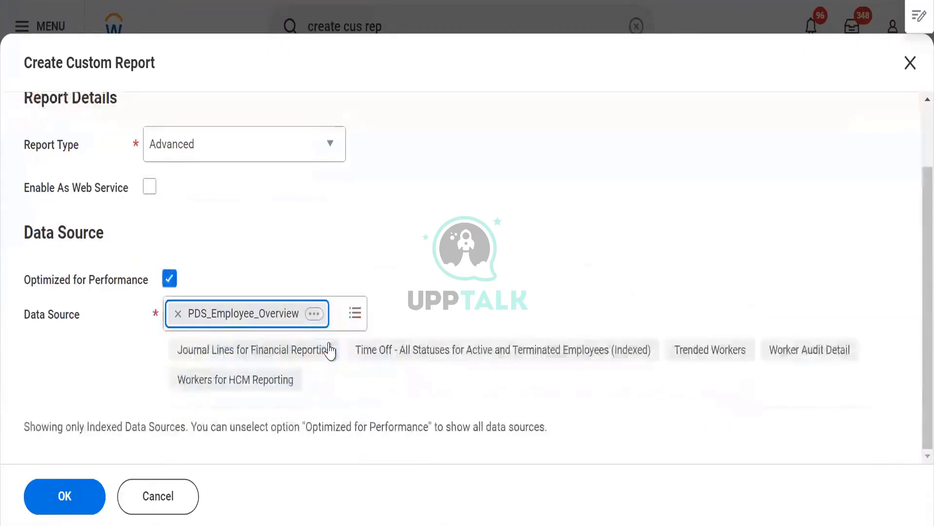
Examine the PDS_Employee_Overview Prism data source's description, category, and field names and types
{"action": "left_click", "coordinate": [313, 315]}
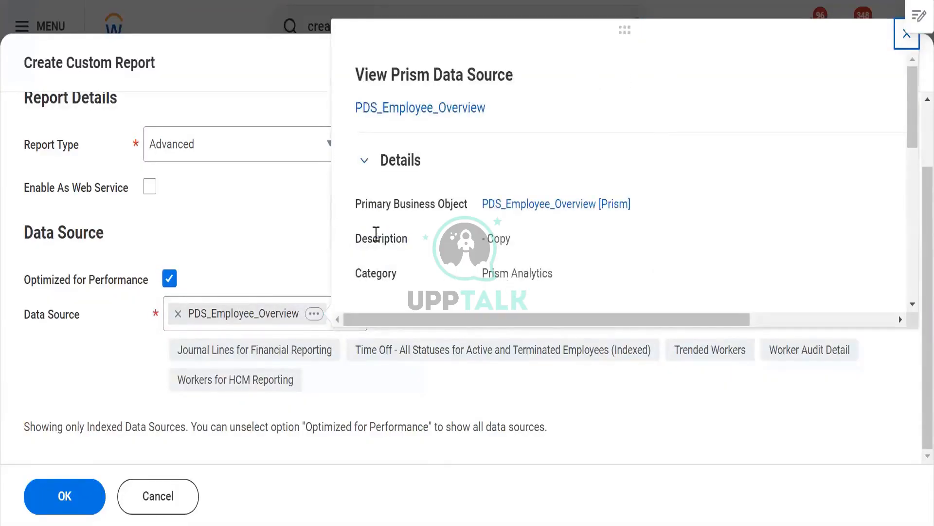
{"action": "left_click_drag", "start_coordinate": [482, 237], "coordinate": [524, 241]}
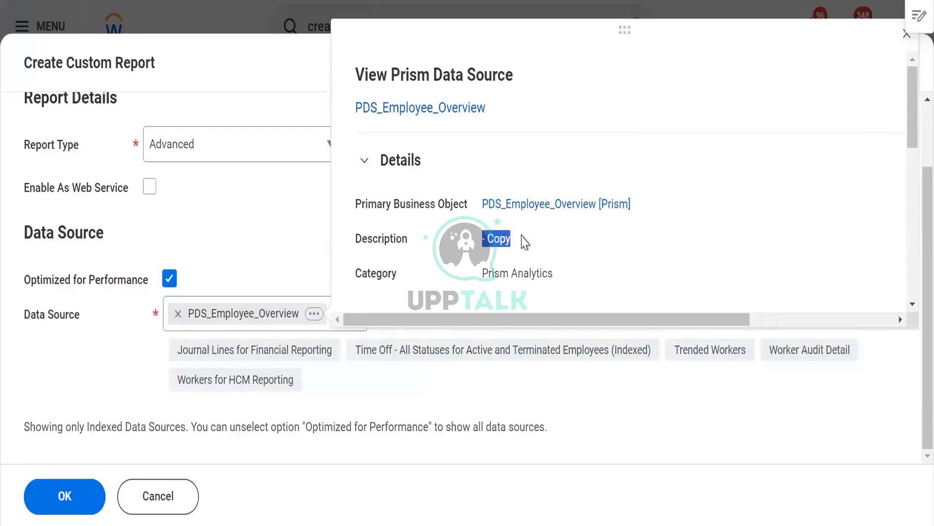
{"action": "scroll", "coordinate": [524, 241], "scroll_direction": "down", "scroll_amount": 4}
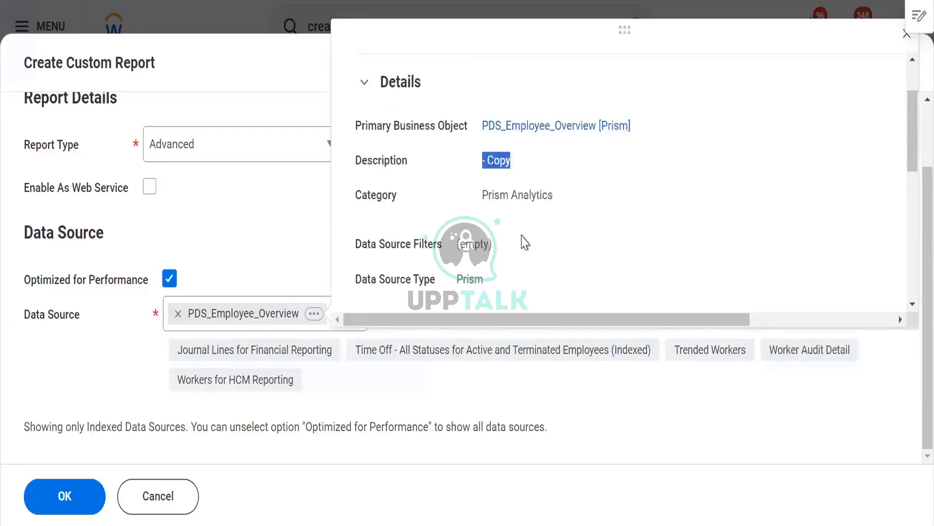
{"action": "scroll", "coordinate": [521, 240], "scroll_direction": "down", "scroll_amount": 4}
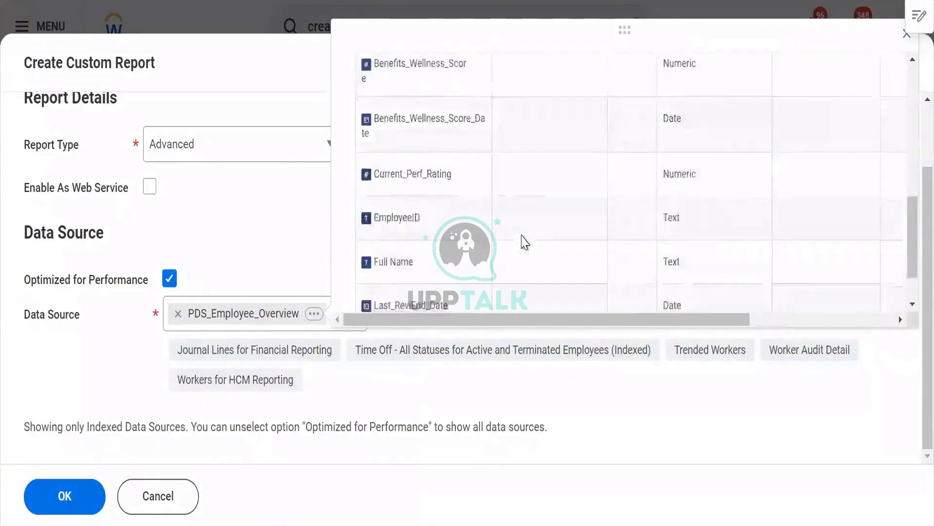
{"action": "scroll", "coordinate": [372, 121], "scroll_direction": "up", "scroll_amount": 5}
{"action": "scroll", "coordinate": [442, 186], "scroll_direction": "down", "scroll_amount": 3}
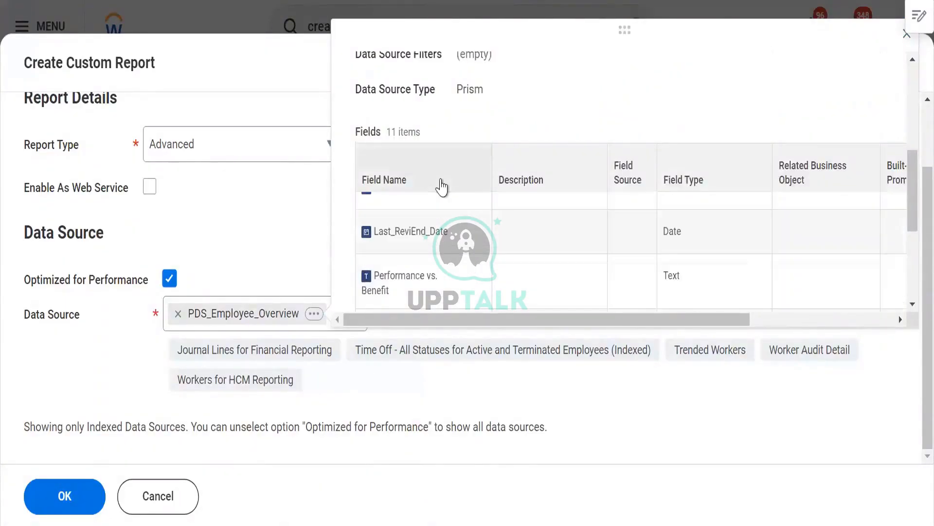
{"action": "scroll", "coordinate": [441, 187], "scroll_direction": "down", "scroll_amount": 1}
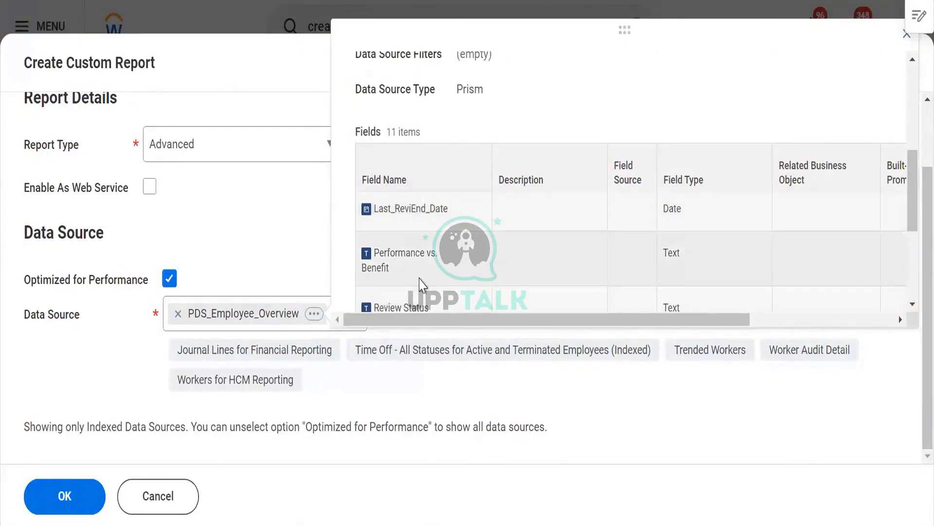
{"action": "scroll", "coordinate": [421, 285], "scroll_direction": "down", "scroll_amount": 4}
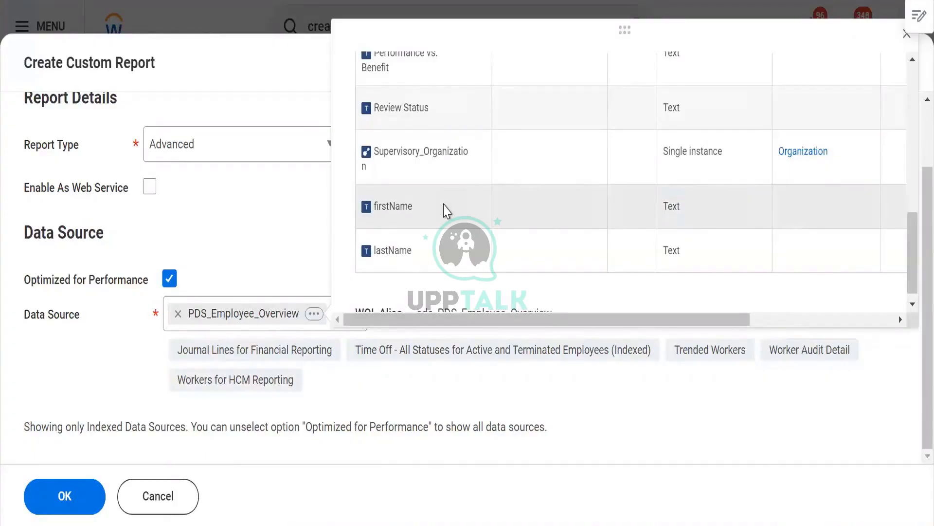
{"action": "scroll", "coordinate": [447, 211], "scroll_direction": "up", "scroll_amount": 3}
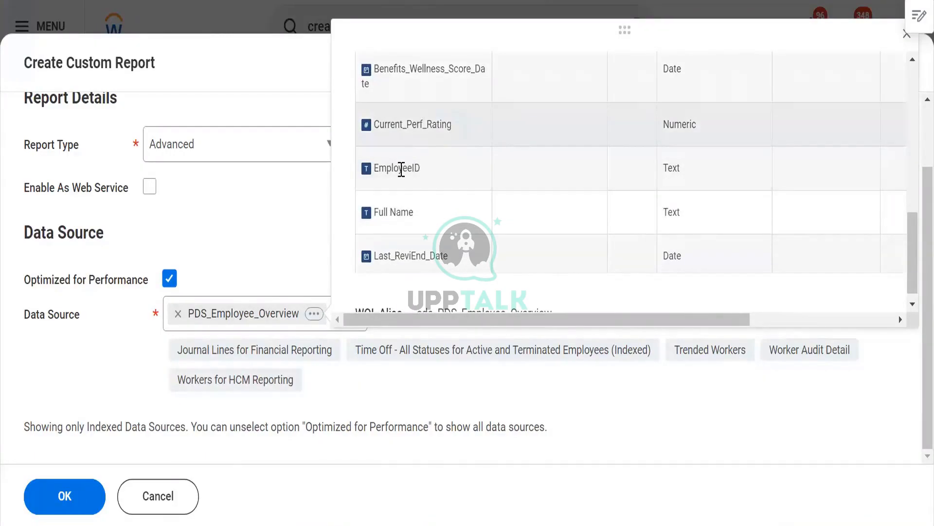
Review the Prism data source's primary business object, description, category, filters and type
{"action": "scroll", "coordinate": [403, 176], "scroll_direction": "up", "scroll_amount": 4}
{"action": "scroll", "coordinate": [404, 176], "scroll_direction": "up", "scroll_amount": 5}
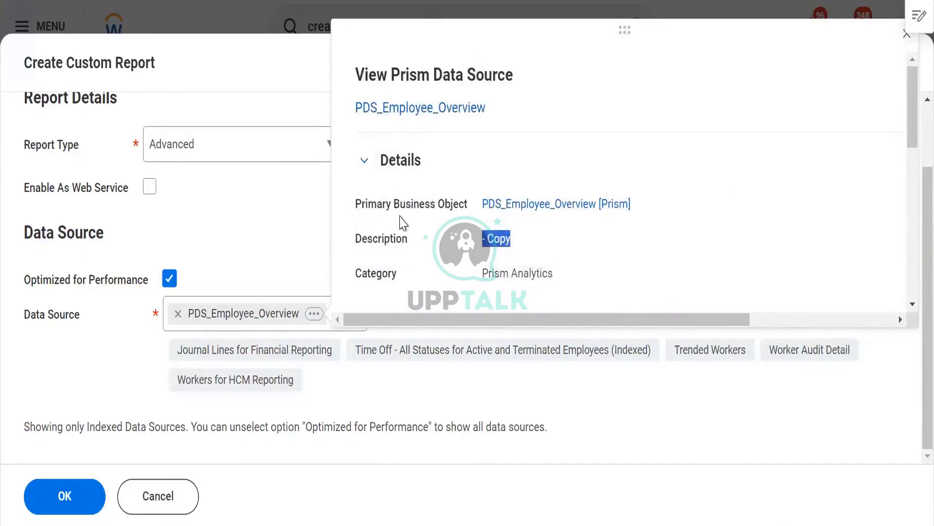
{"action": "scroll", "coordinate": [401, 221], "scroll_direction": "down", "scroll_amount": 3}
{"action": "scroll", "coordinate": [394, 243], "scroll_direction": "up", "scroll_amount": 1}
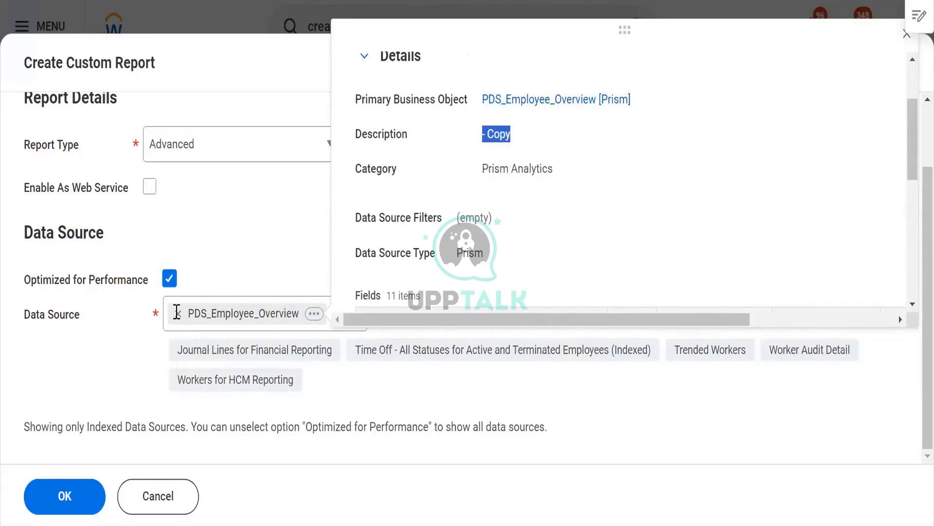
Try to replace the report's data source by searching for "dds over"
{"action": "left_click", "coordinate": [177, 312]}
{"action": "type", "text": "pds"}
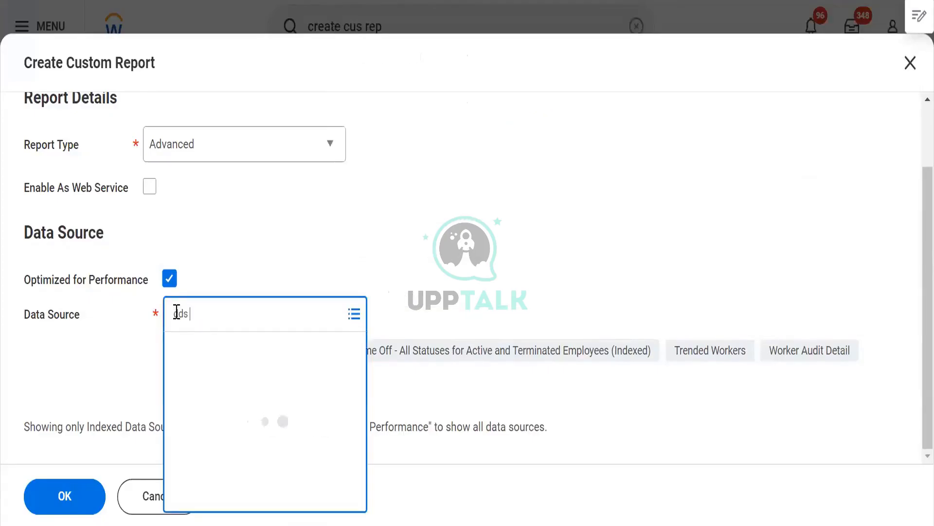
{"action": "type", "text": " over"}
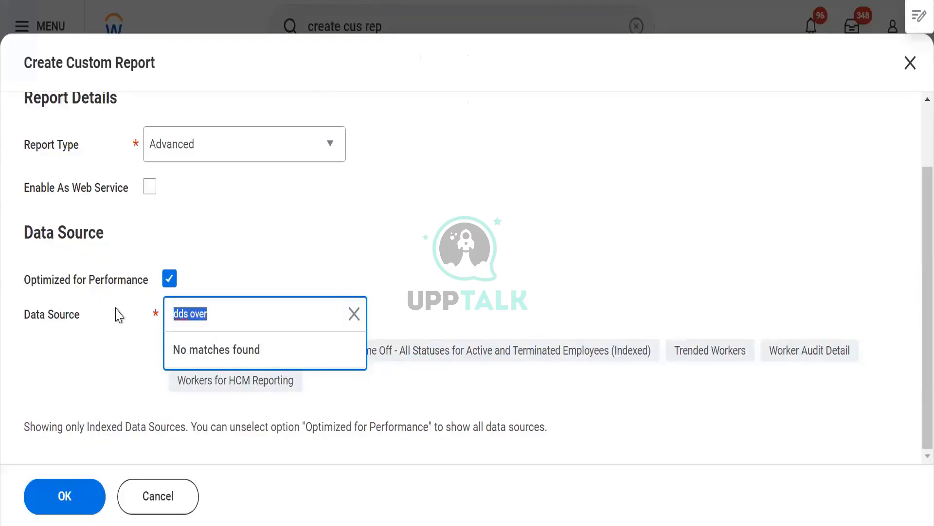
{"action": "left_click", "coordinate": [181, 318]}
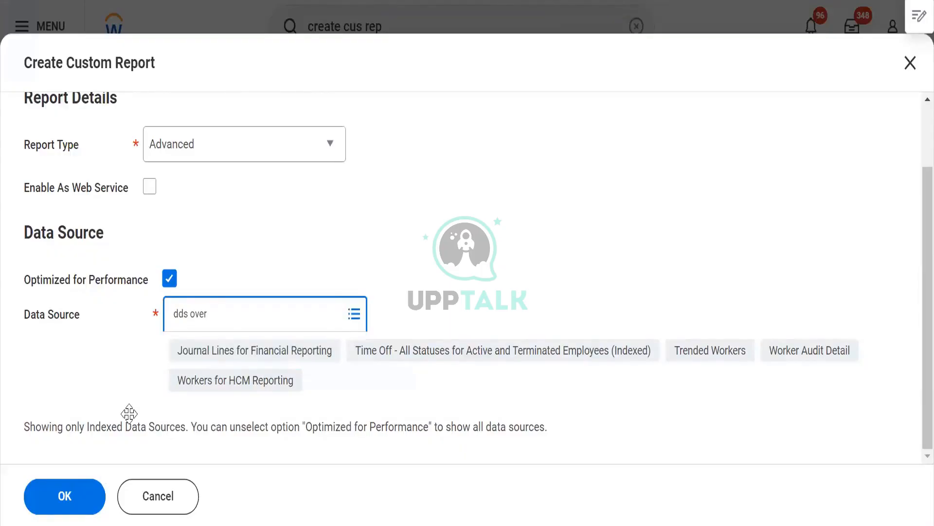
{"action": "left_click", "coordinate": [102, 340]}
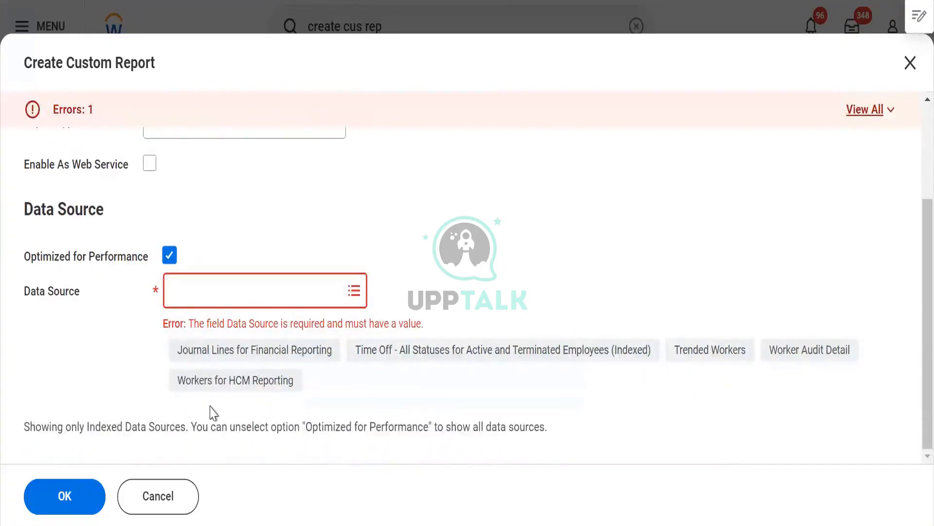
{"action": "scroll", "coordinate": [207, 377], "scroll_direction": "up", "scroll_amount": 3}
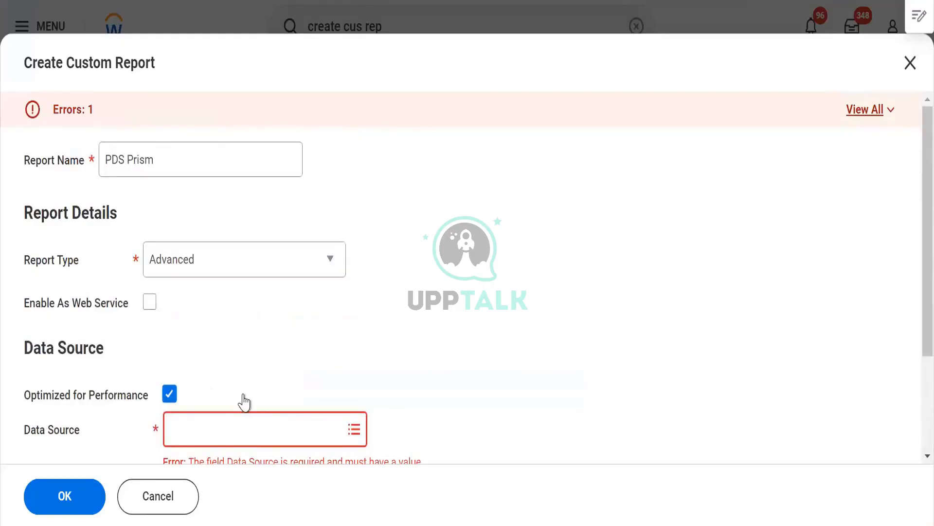
Discard the unsaved PDS Prism custom report and clear the previous search text
{"action": "left_click", "coordinate": [158, 506]}
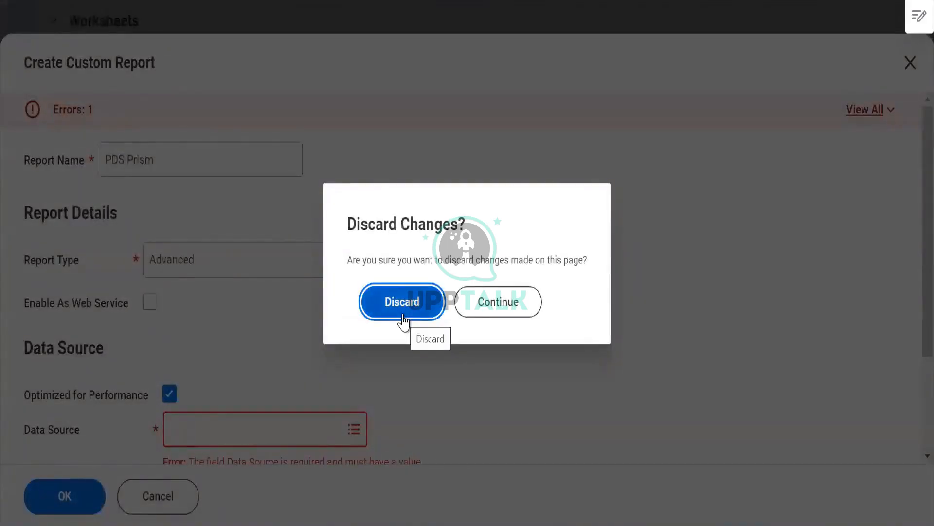
{"action": "left_click", "coordinate": [403, 320]}
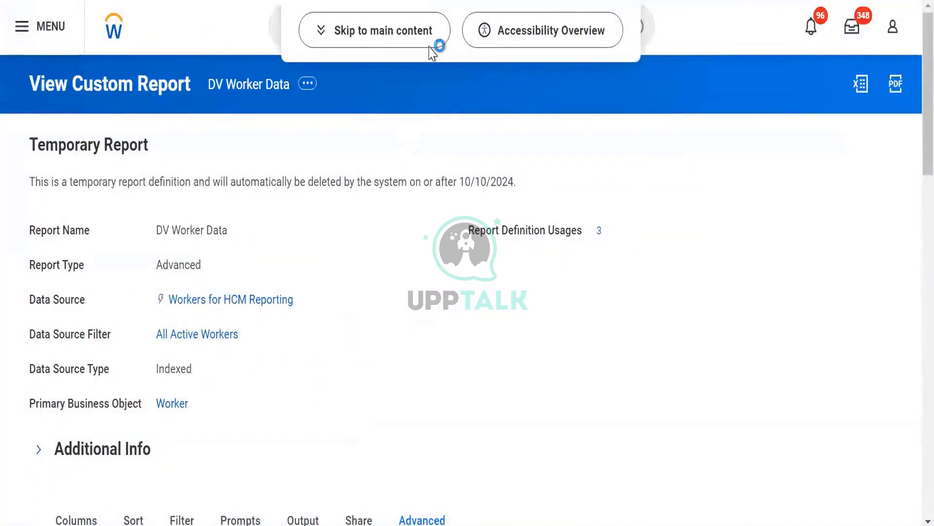
{"action": "left_click", "coordinate": [426, 30]}
{"action": "left_click", "coordinate": [424, 28]}
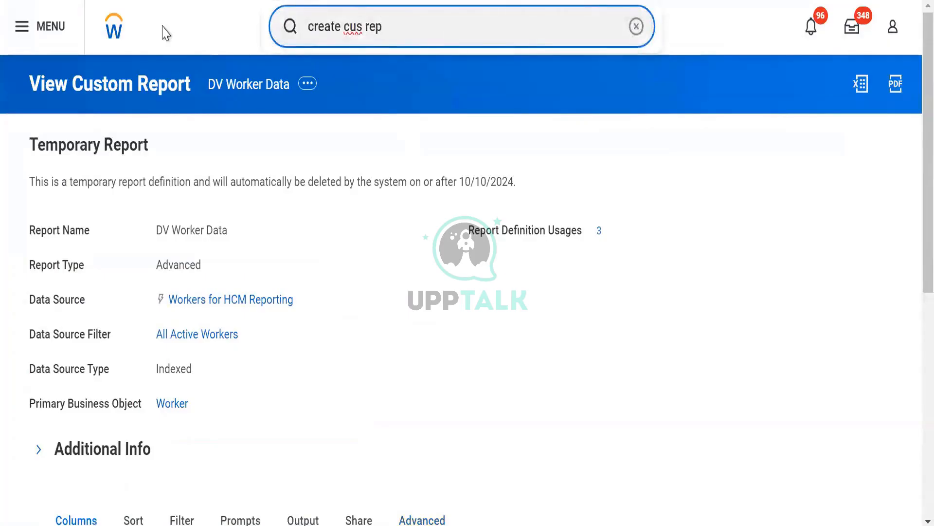
{"action": "key", "text": "ctrl+a"}
{"action": "key", "text": "BackSpace"}
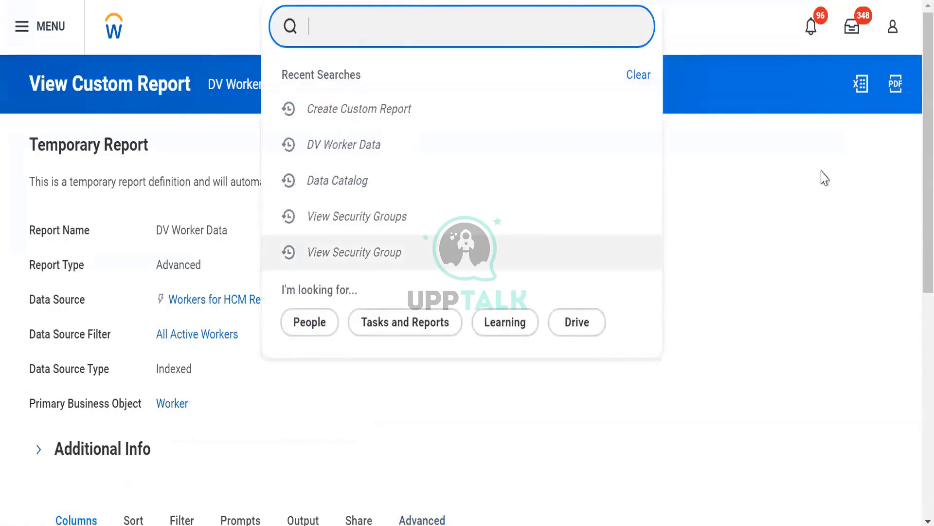
Go to Drive and open the DV Worksheet Learning workbook
{"action": "left_click", "coordinate": [892, 29]}
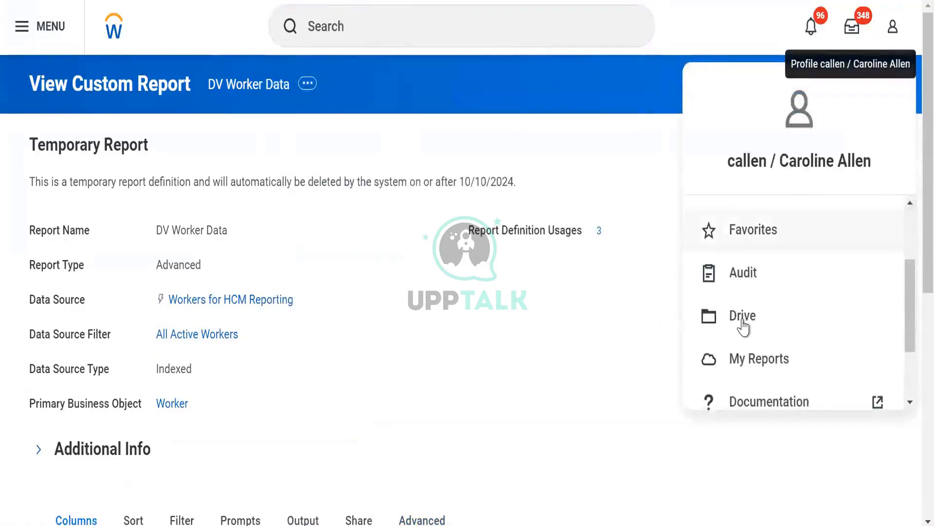
{"action": "key", "text": "Escape"}
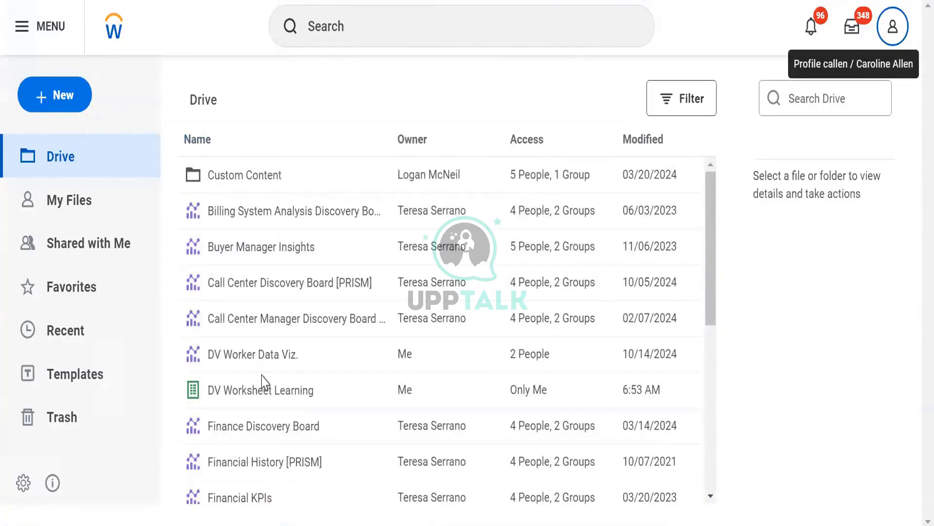
{"action": "left_click", "coordinate": [263, 390]}
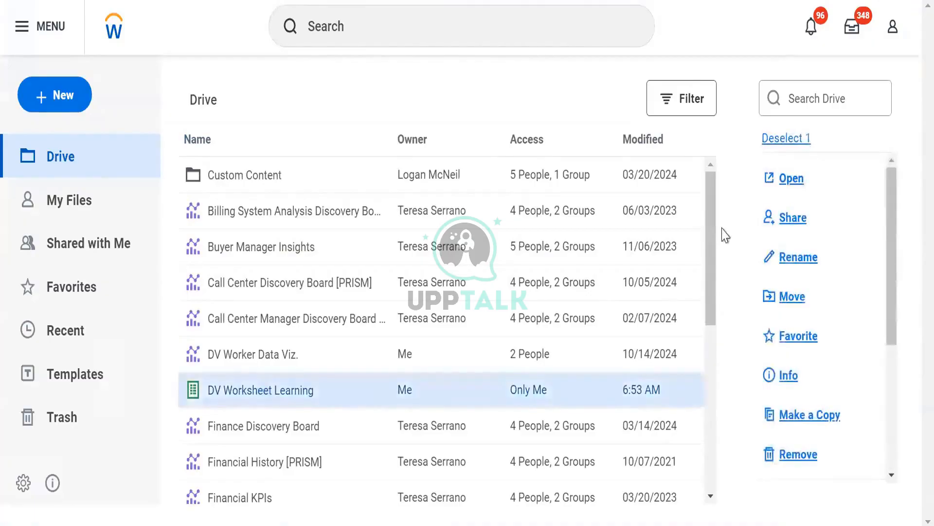
{"action": "left_click", "coordinate": [778, 180]}
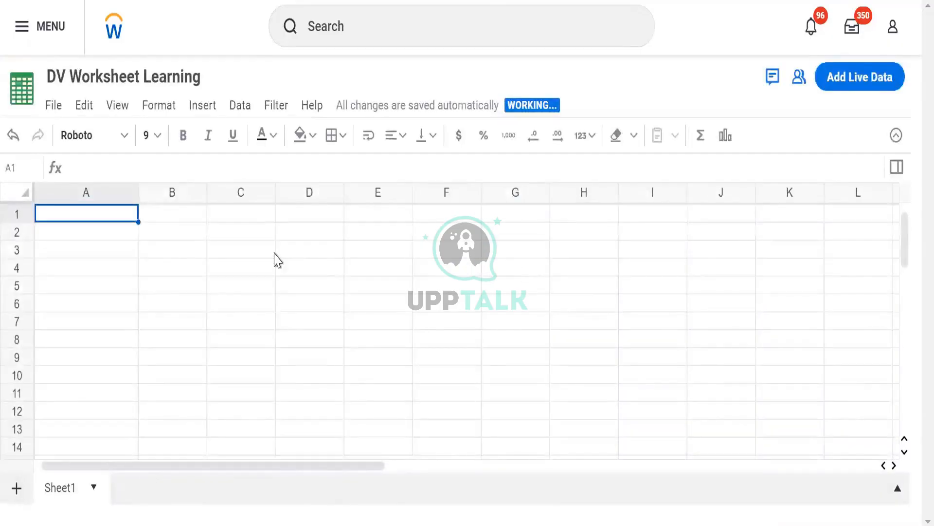
Start adding live data to the worksheet and search the available reports for "dv"
{"action": "left_click", "coordinate": [853, 80]}
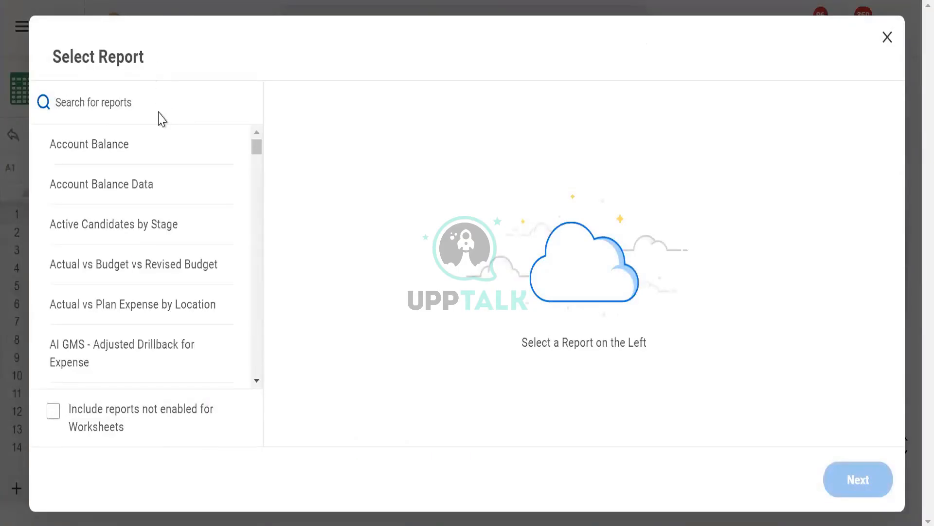
{"action": "type", "text": "dv"}
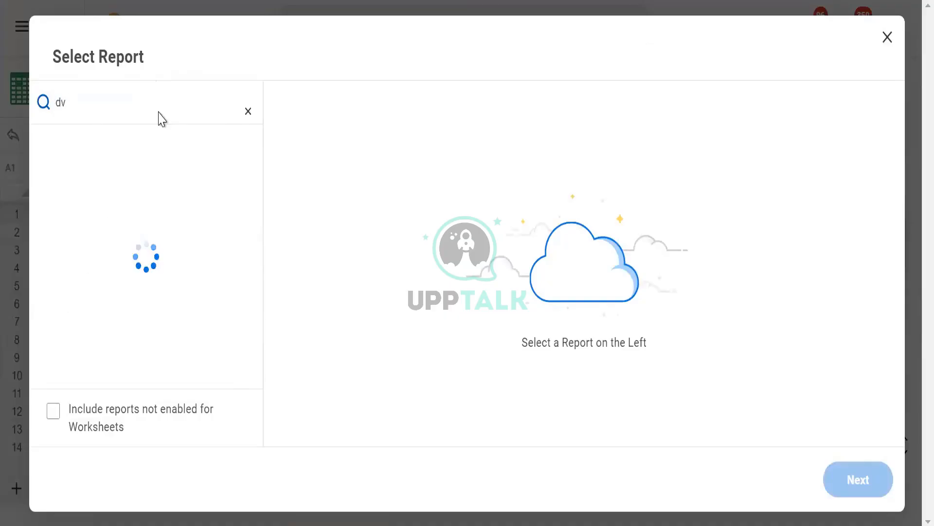
{"action": "key", "text": "BackSpace"}
{"action": "key", "text": "BackSpace"}
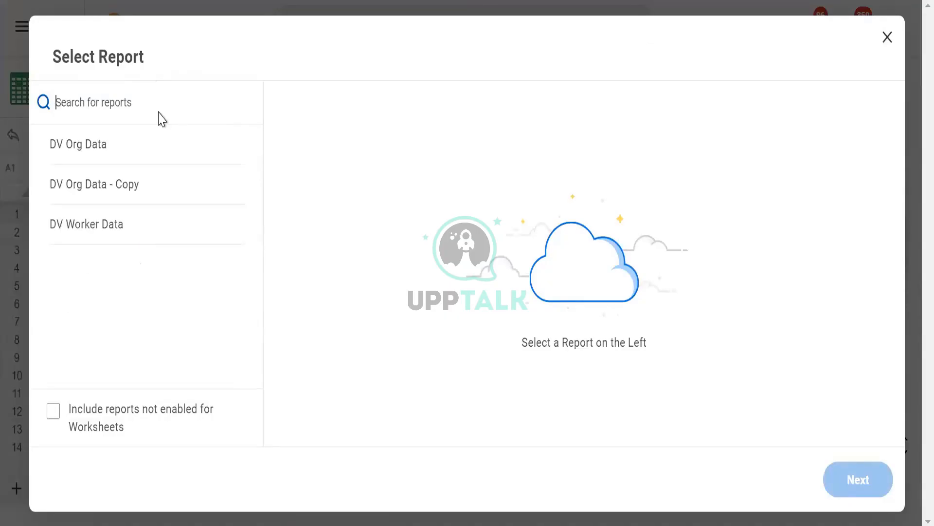
Search for "performance" reports, comparing results with and without reports not enabled for Worksheets
{"action": "type", "text": "per"}
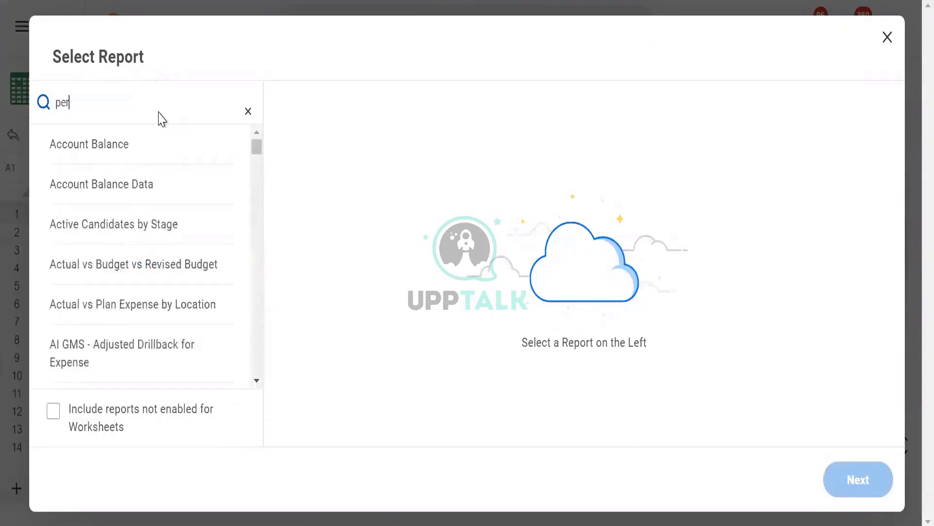
{"action": "type", "text": "formand"}
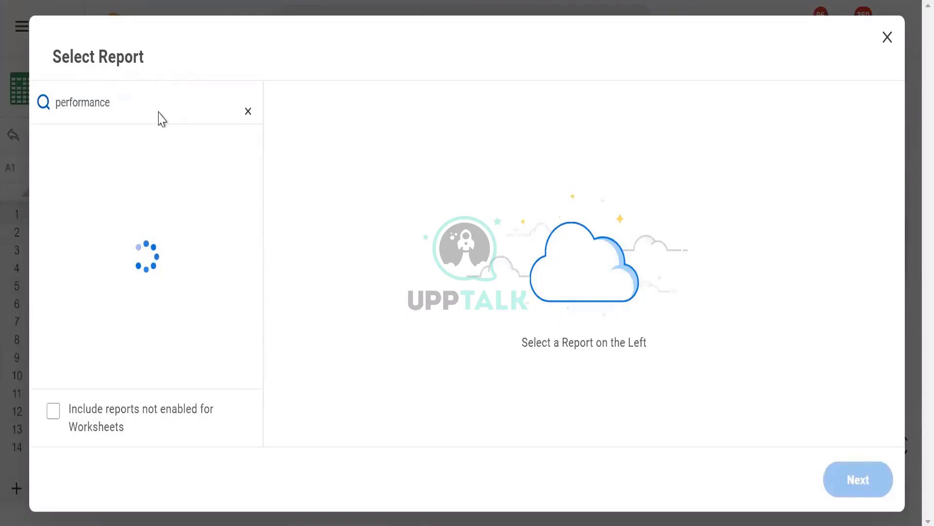
{"action": "left_click", "coordinate": [53, 414]}
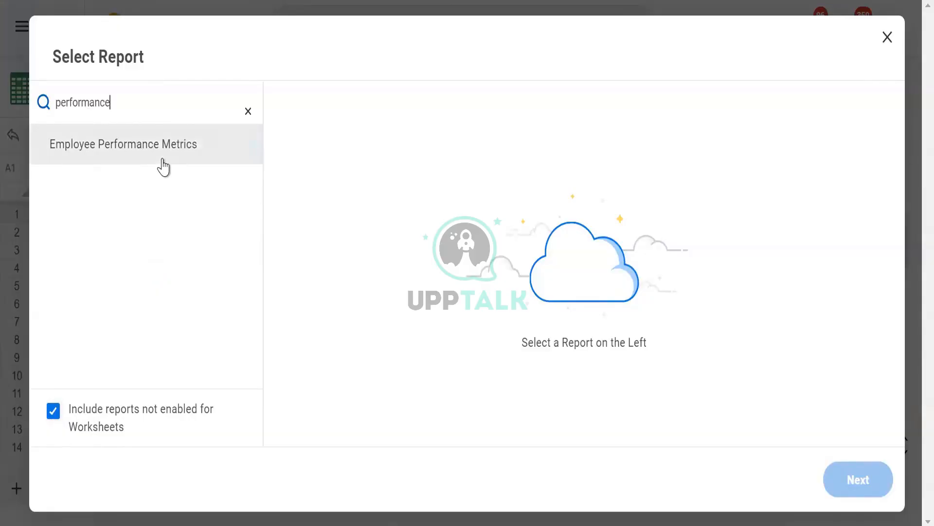
{"action": "left_click", "coordinate": [53, 412]}
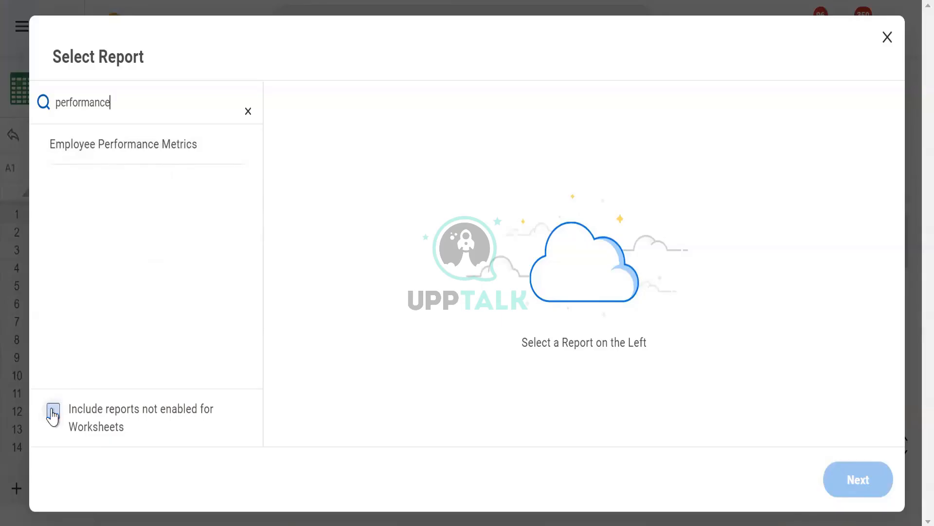
{"action": "left_click", "coordinate": [245, 106]}
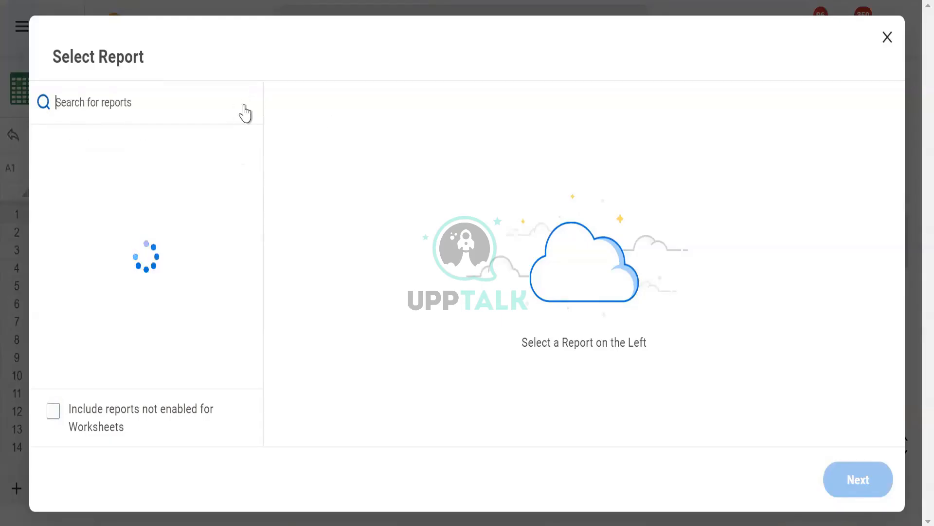
Search for "performance", include reports not enabled for Worksheets, and choose Employee Performance Metrics as the live data report
{"action": "type", "text": "perfomr"}
{"action": "key", "text": "BackSpace"}
{"action": "key", "text": "BackSpace"}
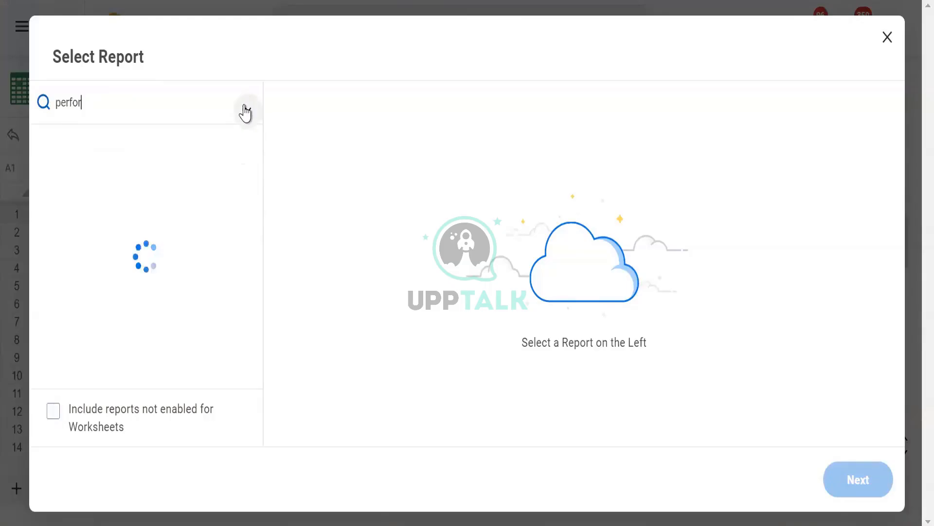
{"action": "type", "text": "rmance"}
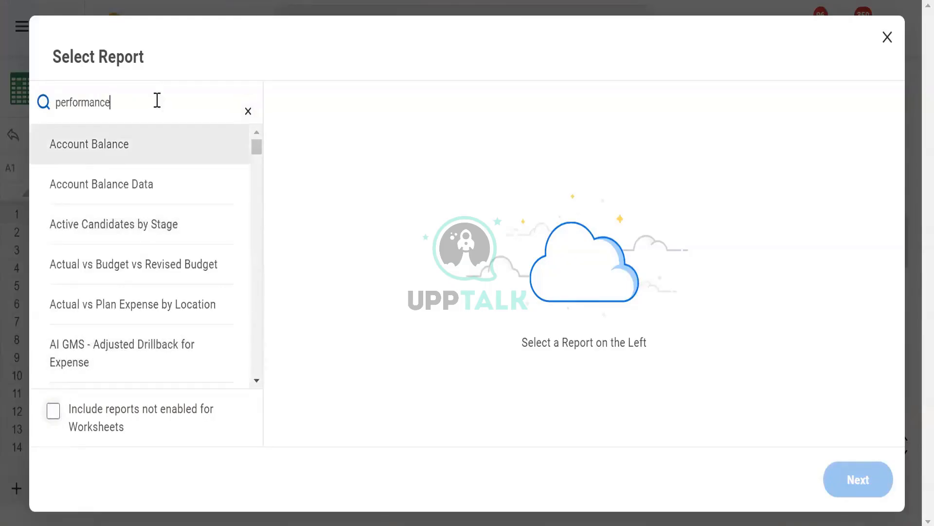
{"action": "key", "text": "Return"}
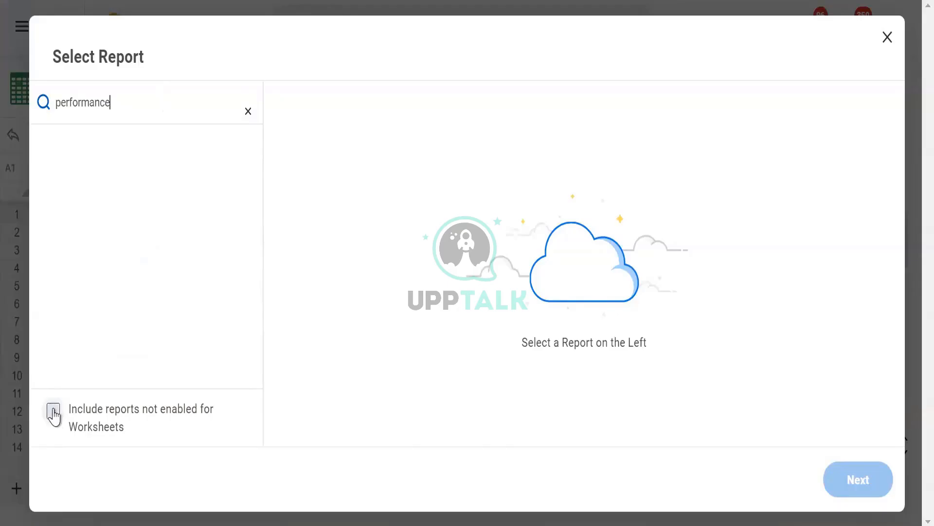
{"action": "left_click", "coordinate": [54, 412]}
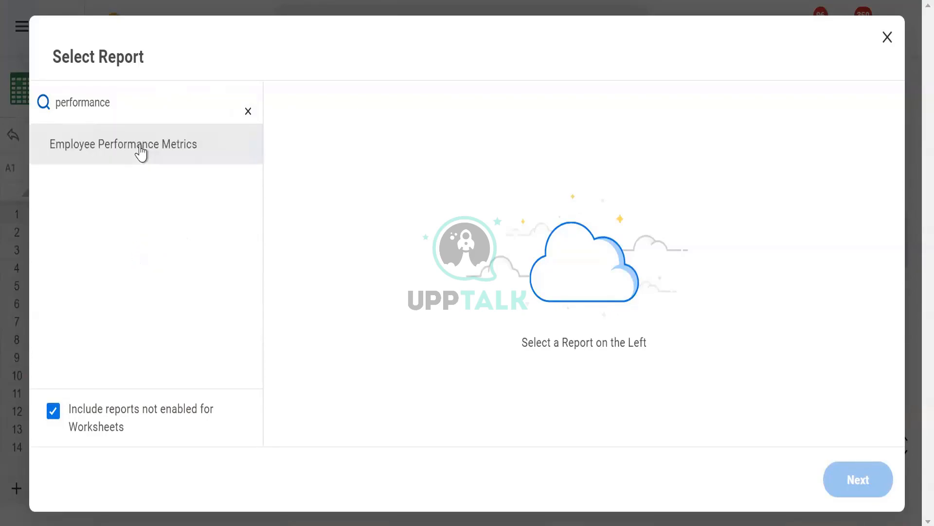
{"action": "left_click", "coordinate": [139, 146]}
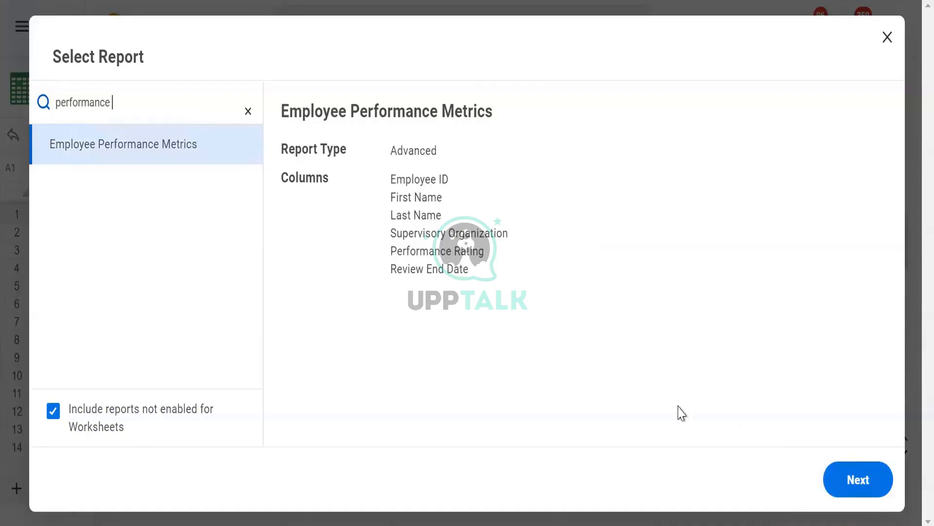
{"action": "left_click", "coordinate": [858, 479]}
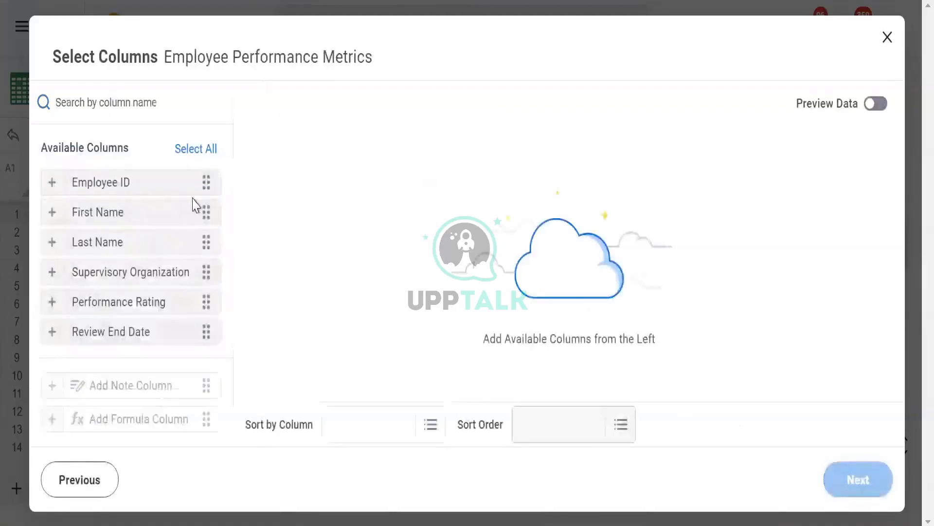
Try to add the Employee ID column individually to the selected columns
{"action": "left_click_drag", "start_coordinate": [204, 183], "coordinate": [417, 214]}
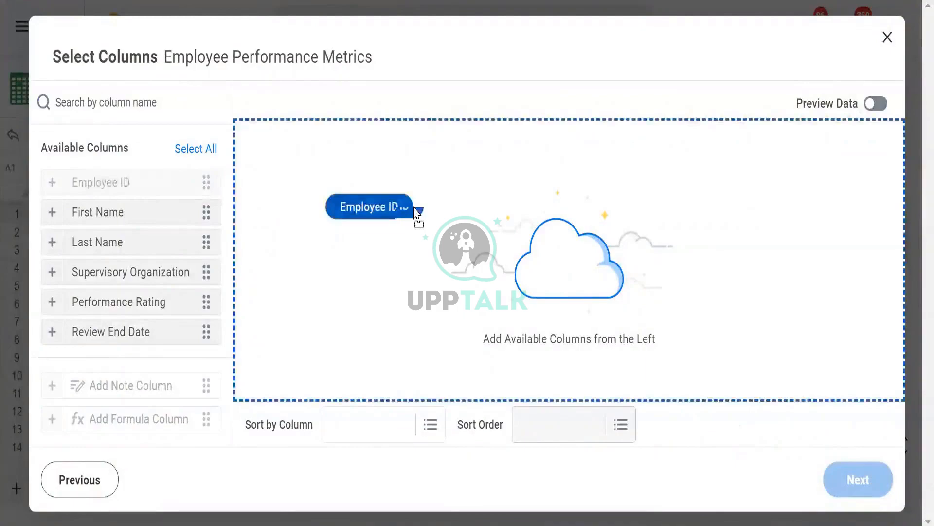
{"action": "left_click_drag", "start_coordinate": [417, 214], "coordinate": [109, 183]}
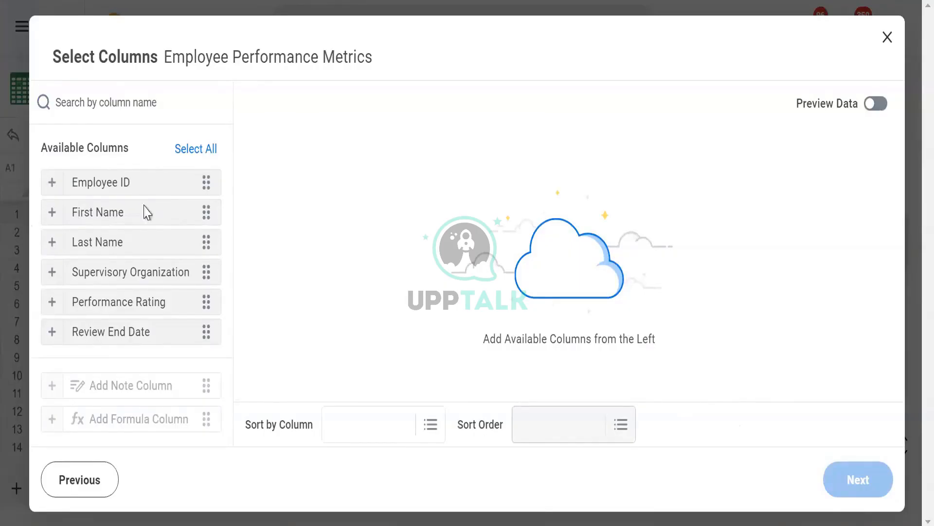
{"action": "left_click_drag", "start_coordinate": [205, 182], "coordinate": [277, 191]}
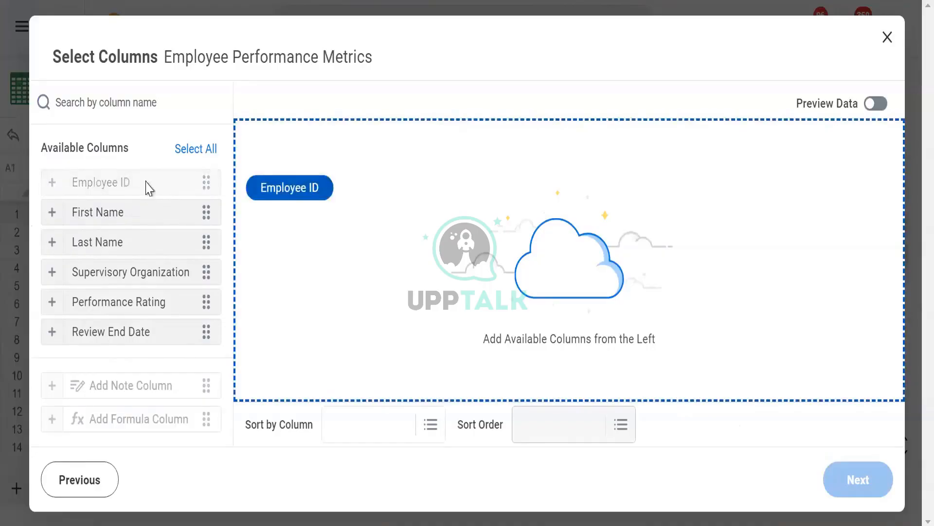
{"action": "left_click", "coordinate": [55, 183]}
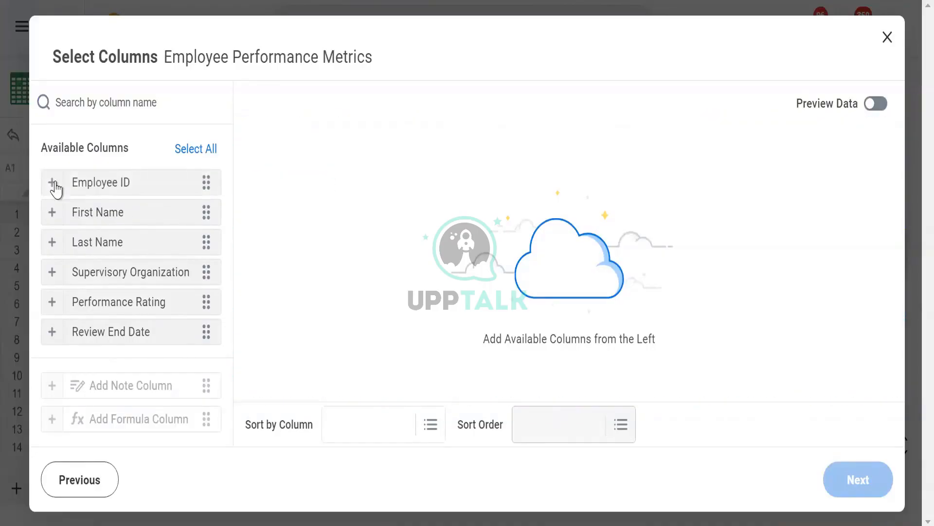
Add all available columns of Employee Performance Metrics to the live data selection
{"action": "left_click", "coordinate": [197, 151]}
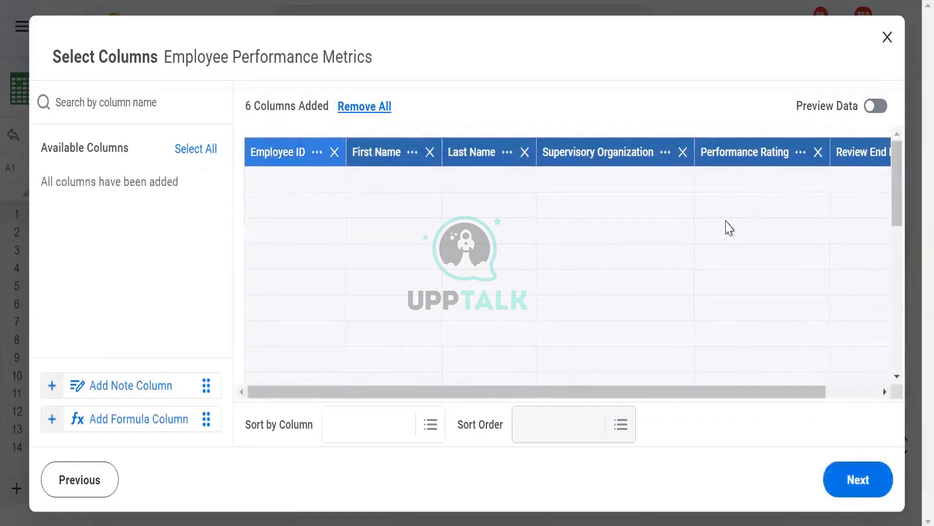
{"action": "scroll", "coordinate": [641, 250], "scroll_direction": "down", "scroll_amount": 3}
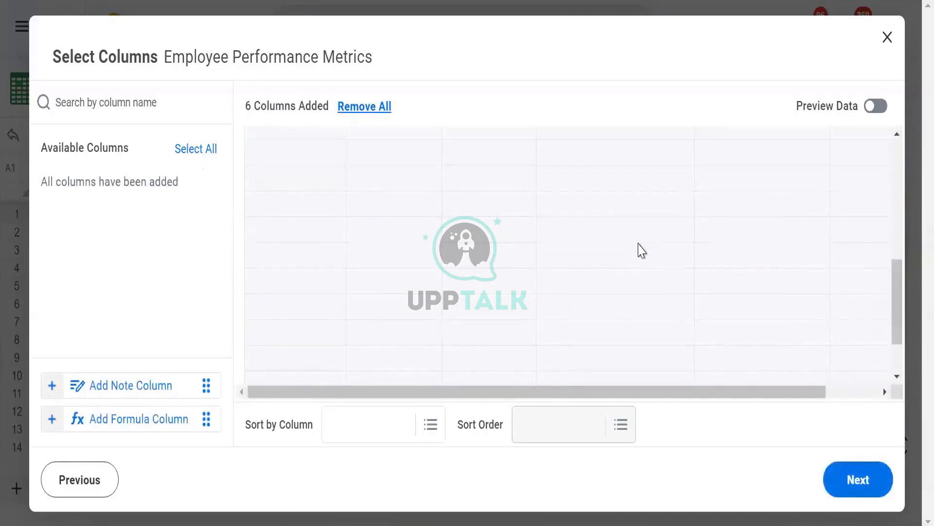
Sort the Employee Performance Metrics columns by Employee ID and turn on the data preview
{"action": "scroll", "coordinate": [524, 317], "scroll_direction": "up", "scroll_amount": 3}
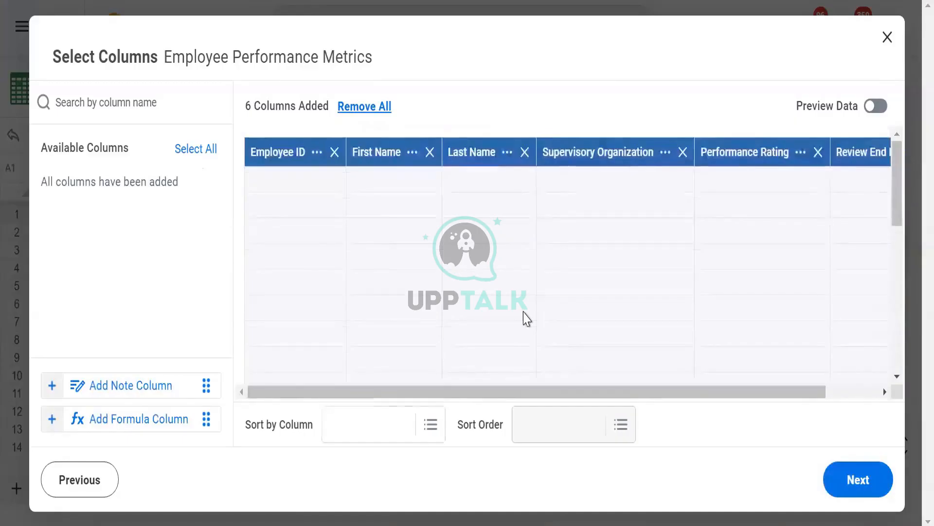
{"action": "left_click", "coordinate": [380, 424]}
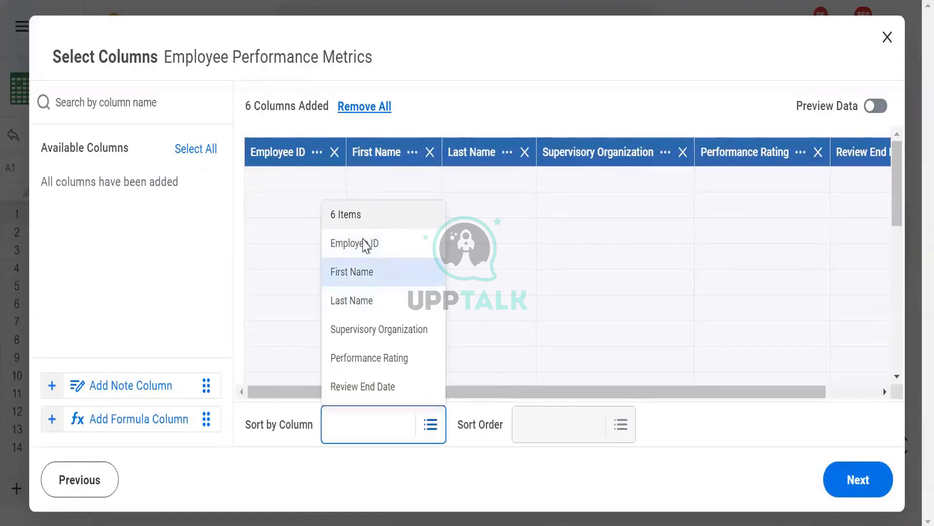
{"action": "left_click", "coordinate": [364, 244]}
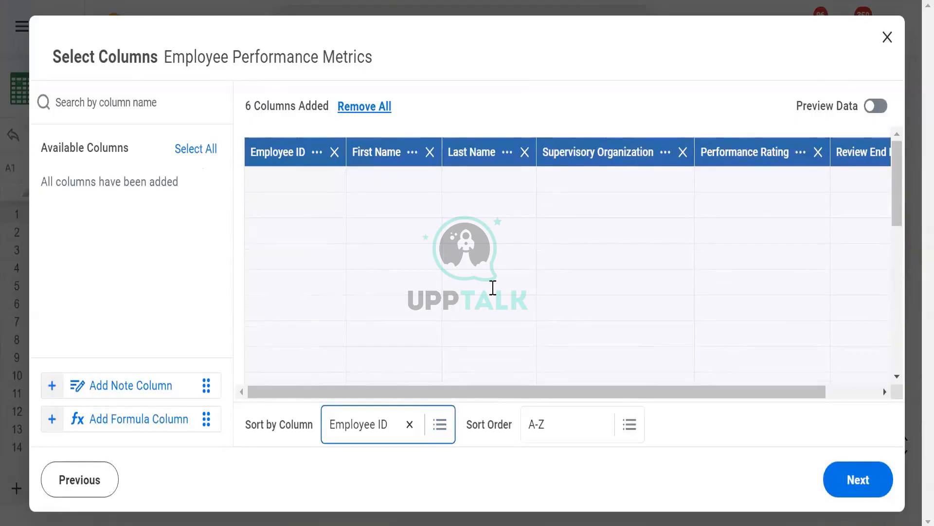
{"action": "scroll", "coordinate": [493, 287], "scroll_direction": "down", "scroll_amount": 5}
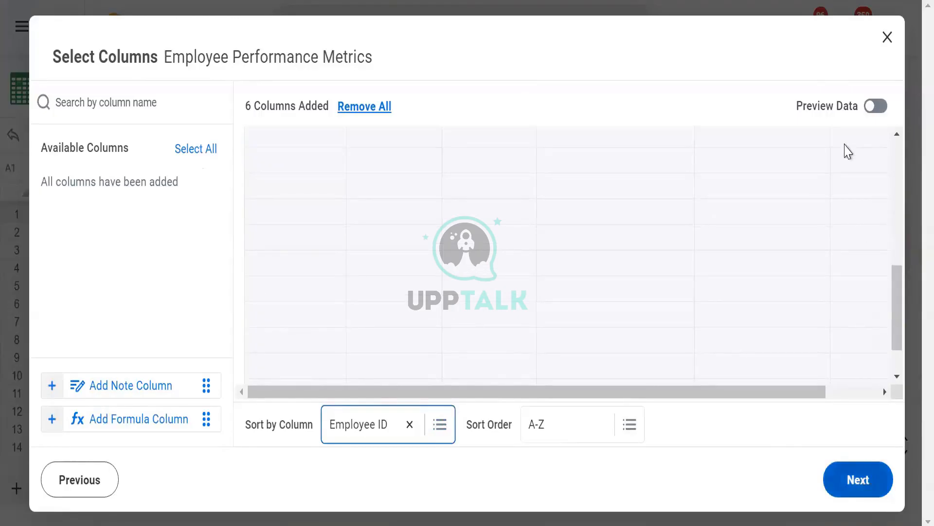
{"action": "scroll", "coordinate": [813, 181], "scroll_direction": "up", "scroll_amount": 5}
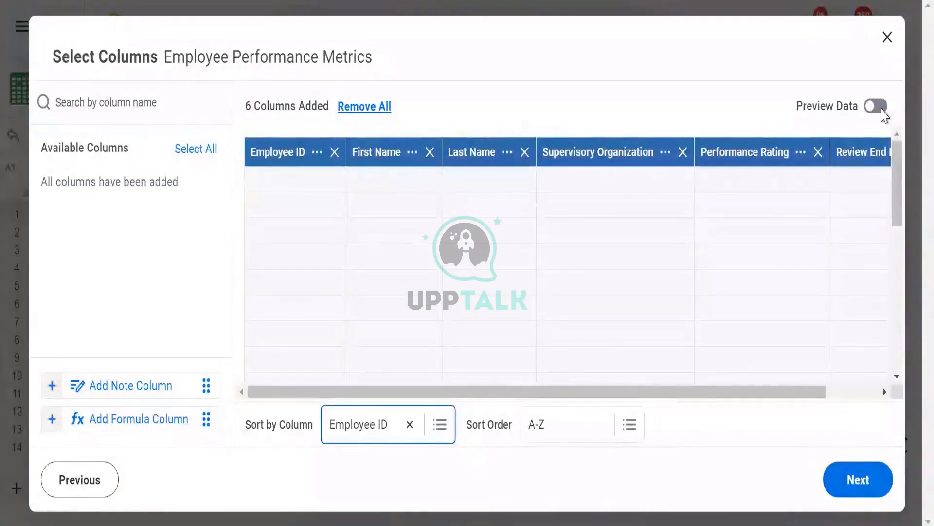
{"action": "left_click", "coordinate": [876, 106]}
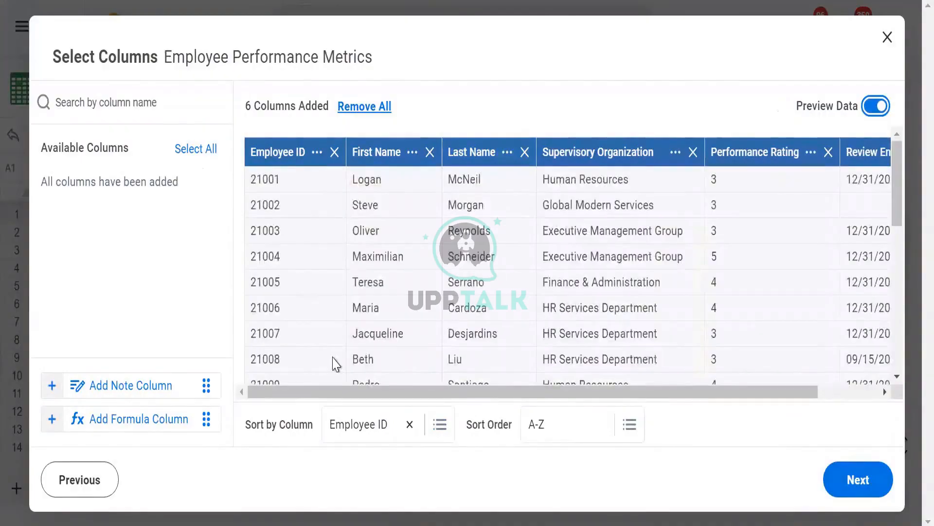
Try the Z-A sort order with a reloaded data preview, and set the order back to A-Z
{"action": "left_click", "coordinate": [630, 424]}
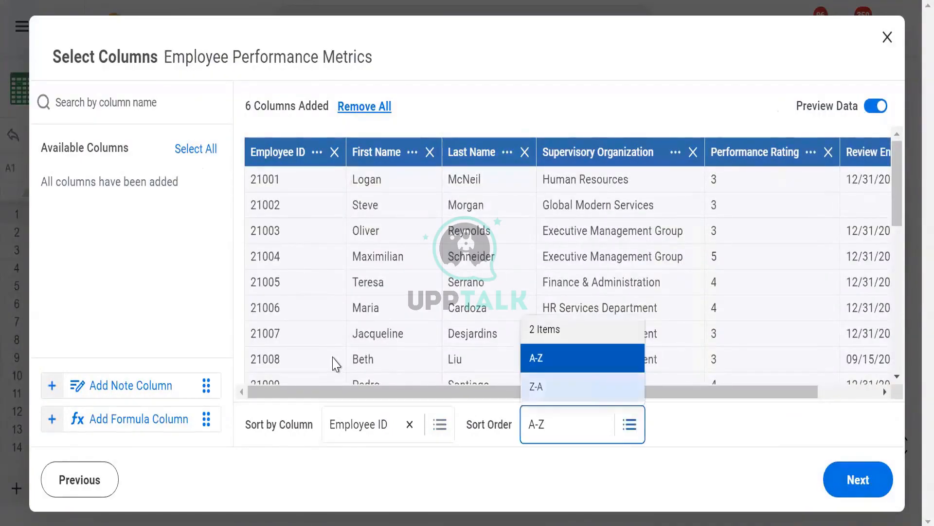
{"action": "left_click", "coordinate": [583, 389]}
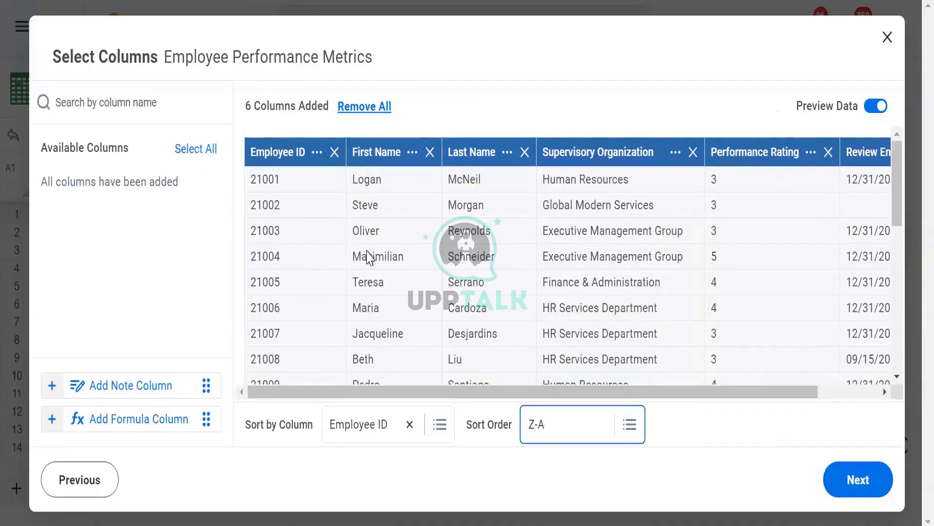
{"action": "left_click", "coordinate": [532, 100]}
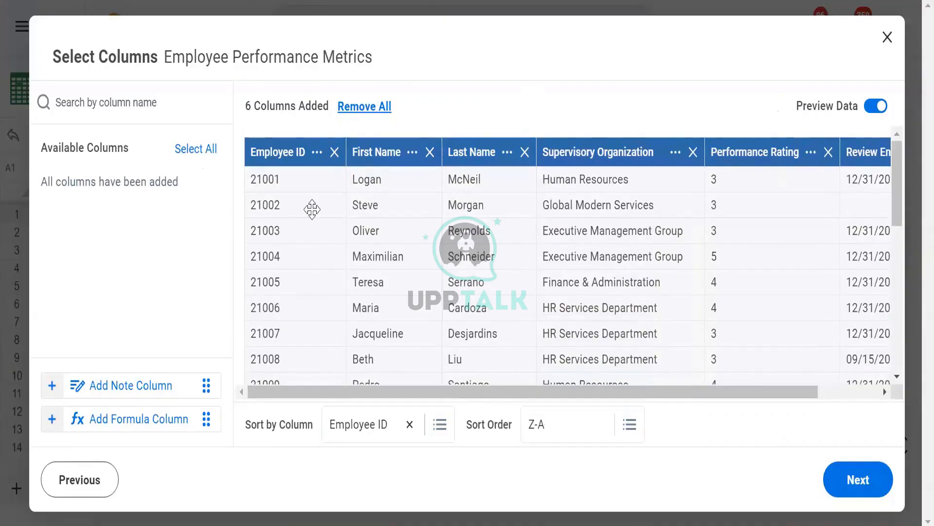
{"action": "left_click", "coordinate": [872, 108]}
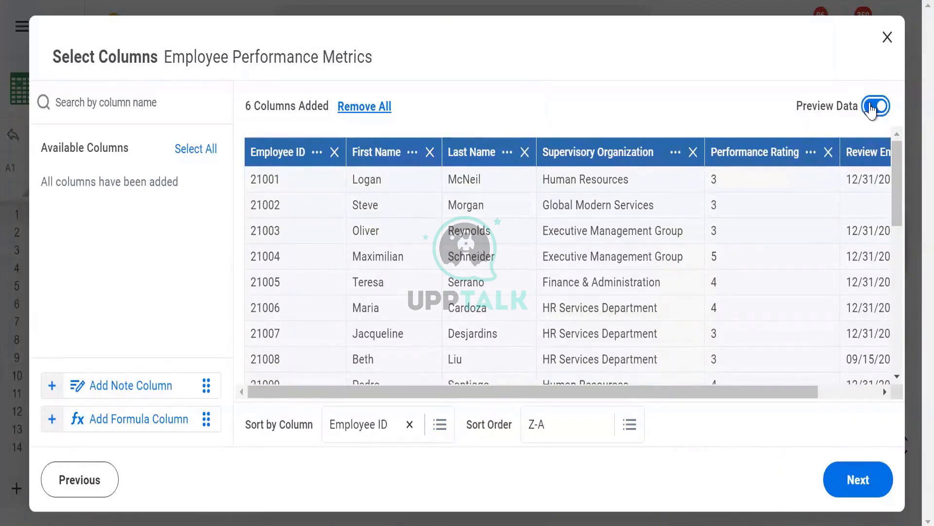
{"action": "left_click", "coordinate": [872, 107]}
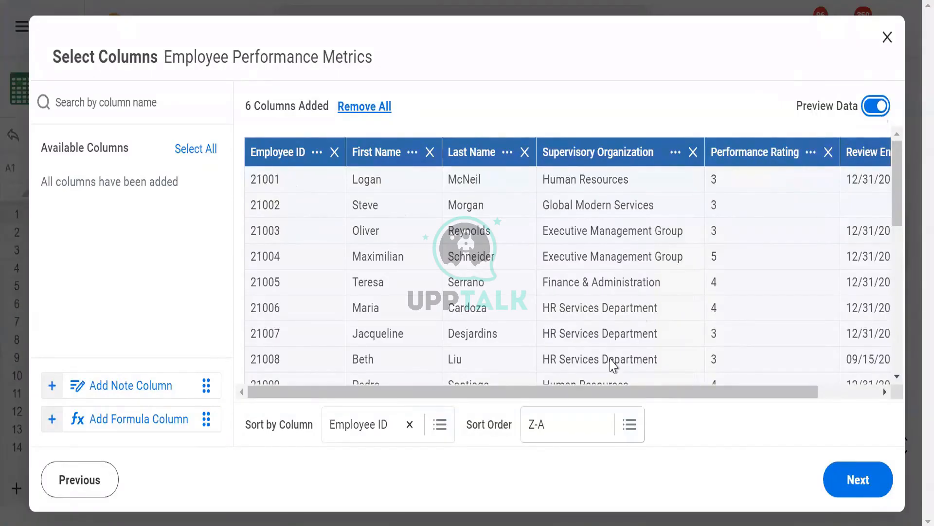
{"action": "left_click", "coordinate": [574, 424]}
{"action": "left_click", "coordinate": [556, 363]}
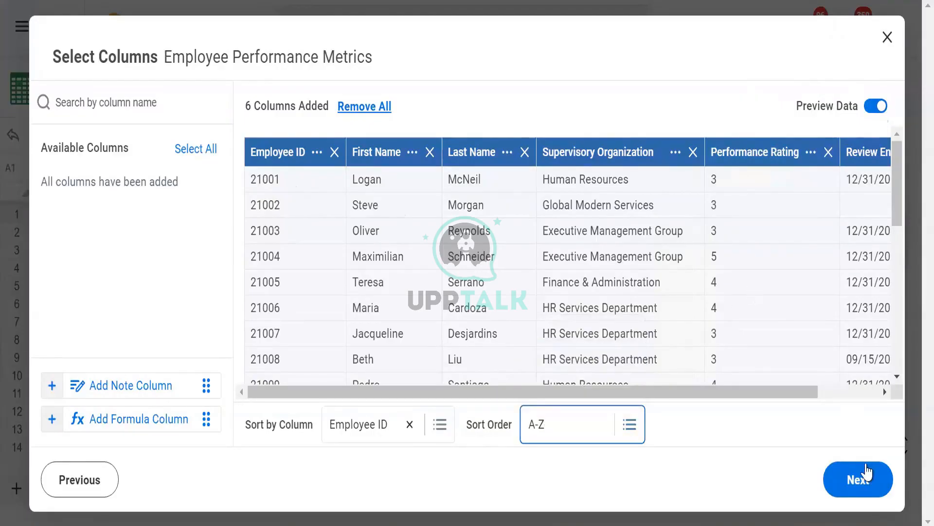
Proceed to the insert options and name the live data table Performance_Table
{"action": "left_click", "coordinate": [866, 471]}
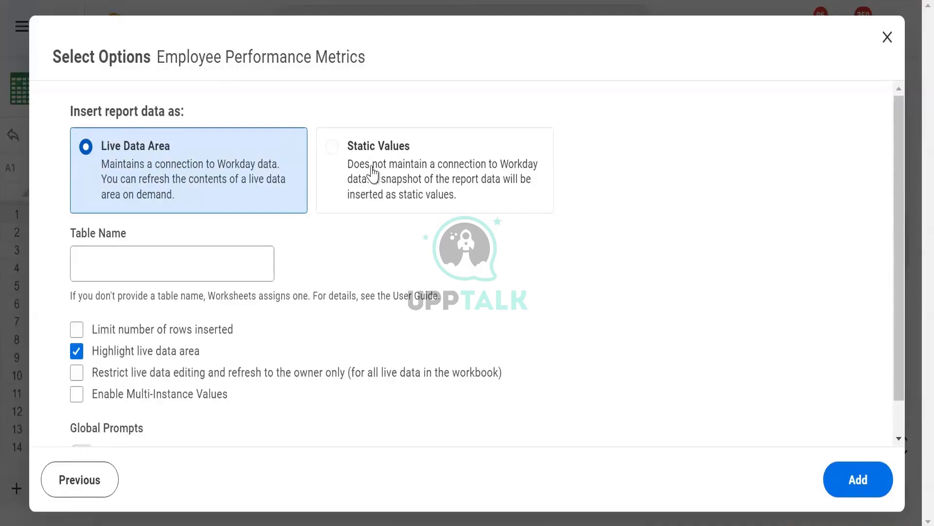
{"action": "left_click", "coordinate": [152, 265]}
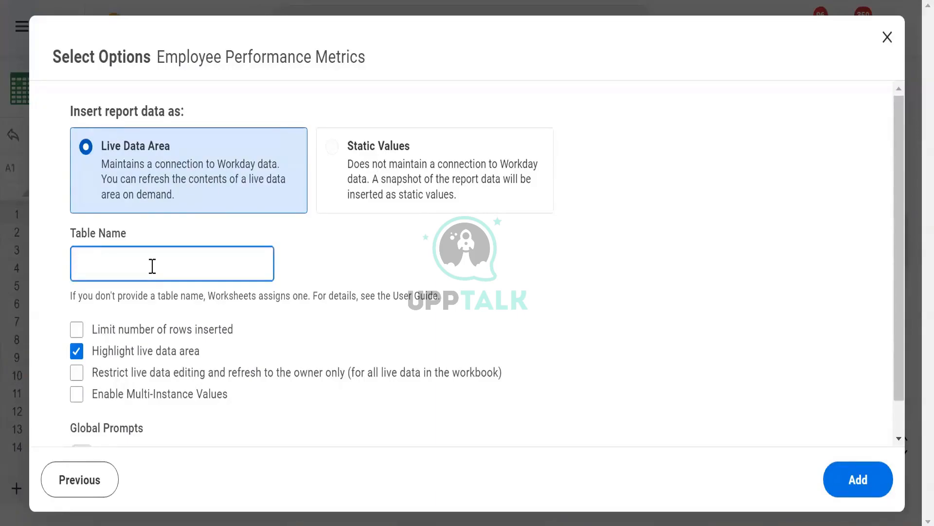
{"action": "type", "text": "Performance Tab"}
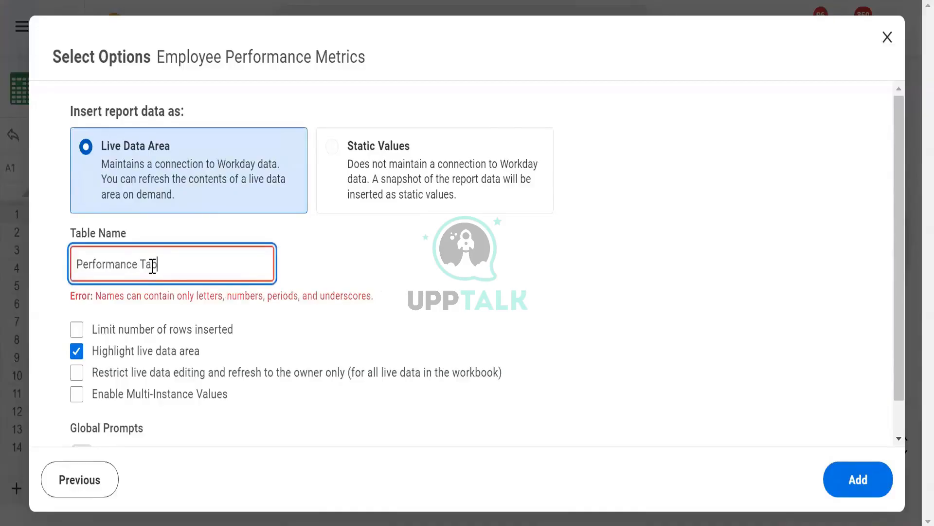
{"action": "type", "text": "le"}
{"action": "left_click", "coordinate": [179, 321]}
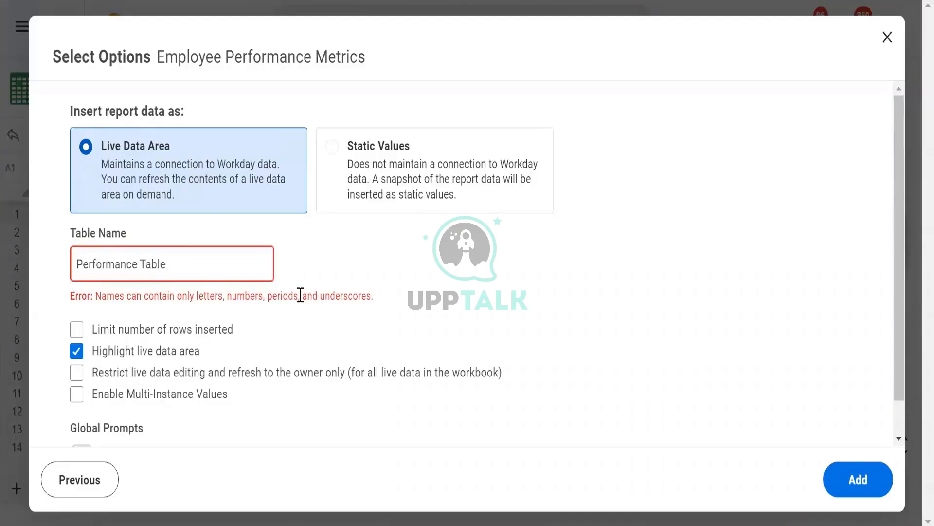
{"action": "left_click", "coordinate": [138, 262]}
{"action": "key", "text": "Delete"}
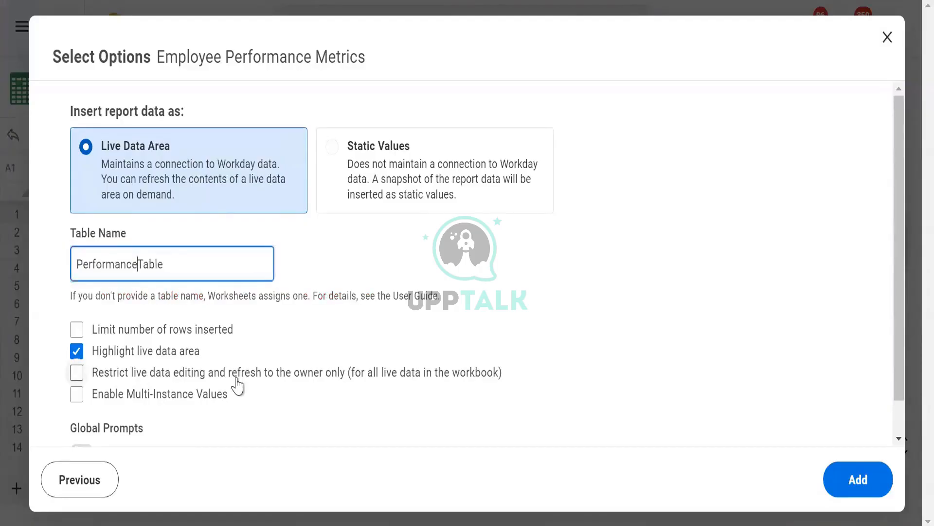
{"action": "type", "text": "_"}
{"action": "scroll", "coordinate": [111, 292], "scroll_direction": "down", "scroll_amount": 1}
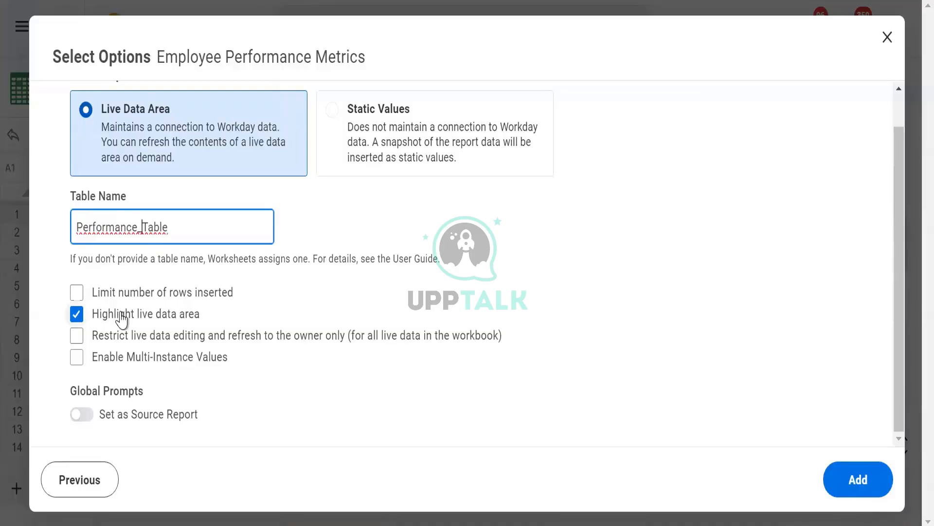
Try limiting the inserted rows to 25, remove the limit, and add the report as a live data area
{"action": "left_click", "coordinate": [215, 297]}
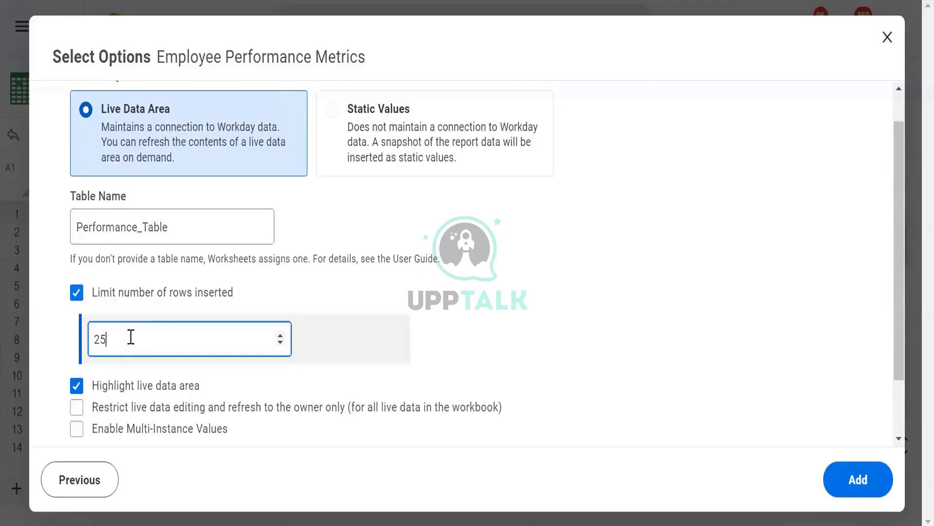
{"action": "left_click", "coordinate": [77, 292]}
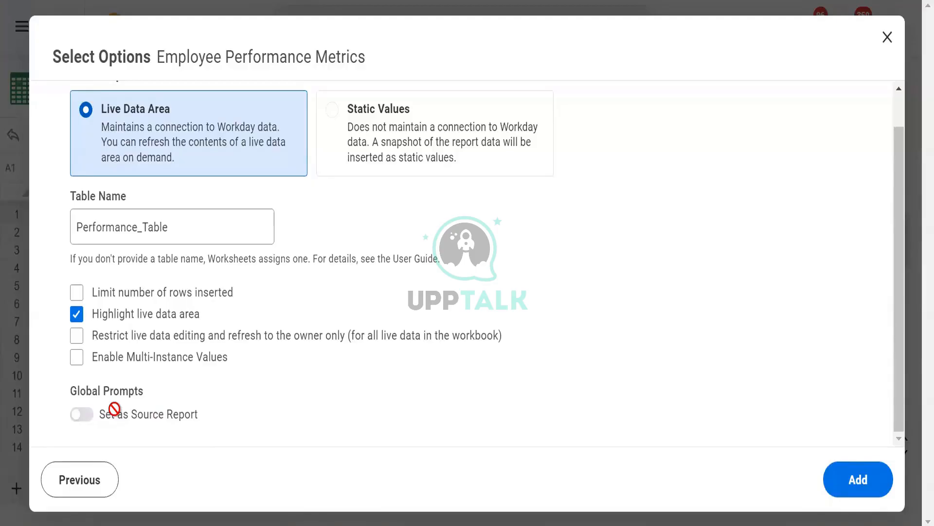
{"action": "left_click", "coordinate": [869, 483]}
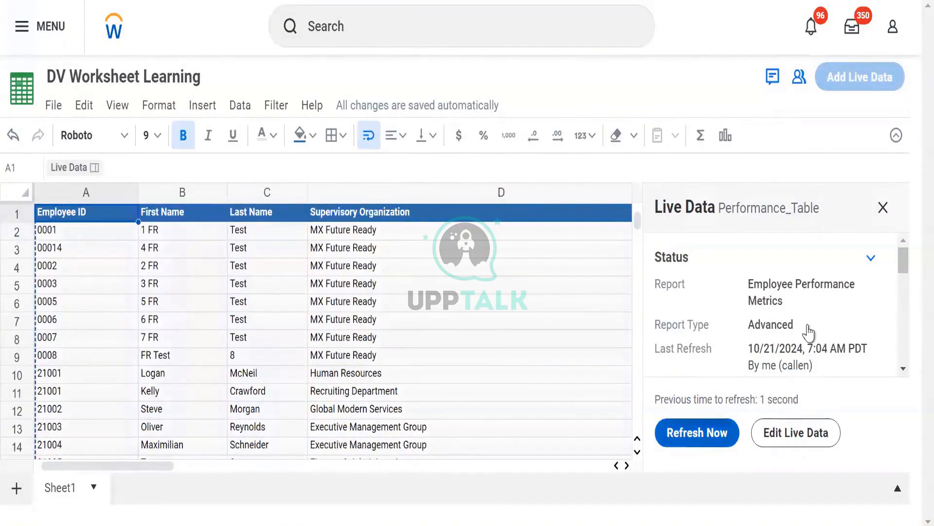
Review the live data details and settings of Performance_Table and close them
{"action": "scroll", "coordinate": [809, 329], "scroll_direction": "down", "scroll_amount": 10}
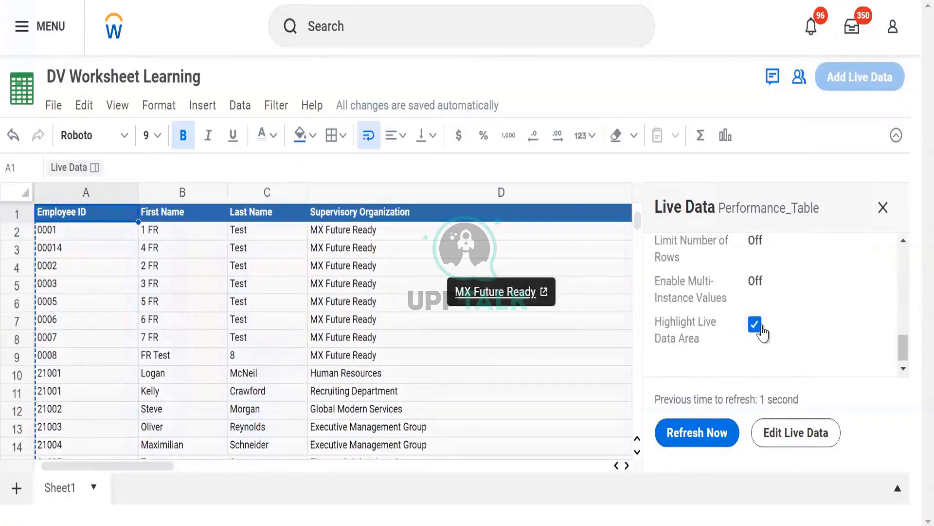
{"action": "scroll", "coordinate": [760, 332], "scroll_direction": "up", "scroll_amount": 10}
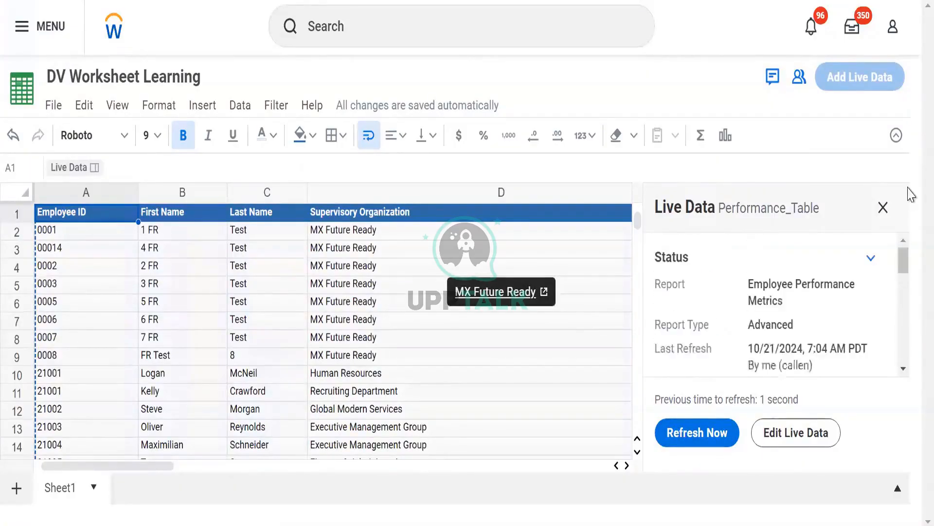
{"action": "left_click", "coordinate": [882, 205]}
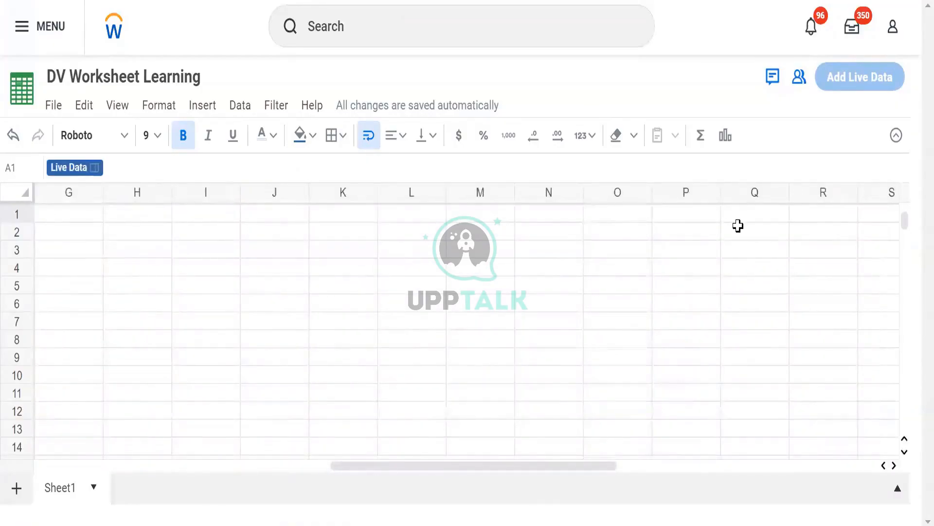
Enter a SUM formula over the whole Performance Rating column of Performance_Table in cell G2
{"action": "left_click", "coordinate": [882, 242]}
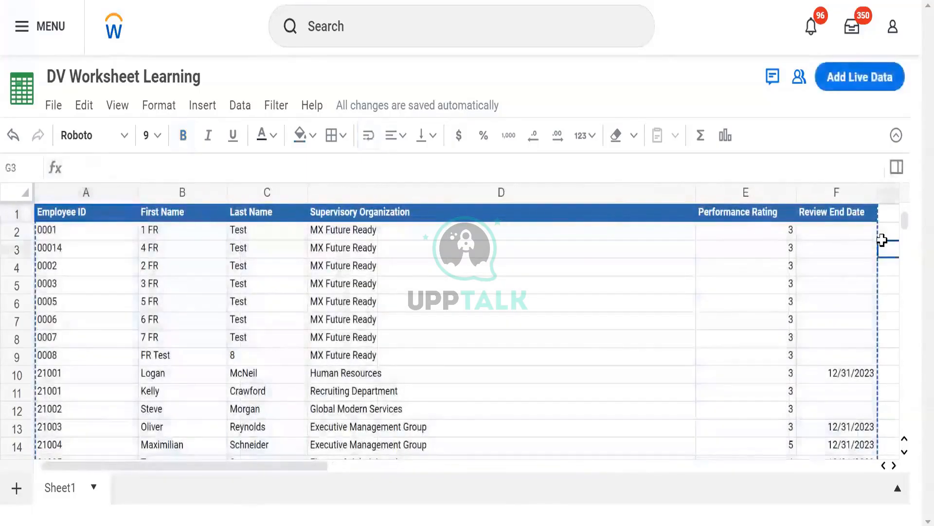
{"action": "left_click", "coordinate": [887, 229]}
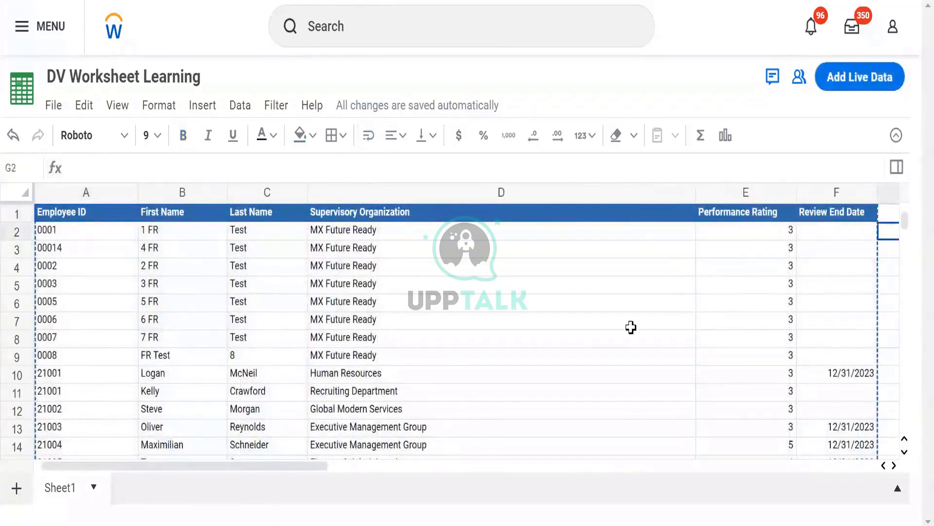
{"action": "type", "text": "=sum"}
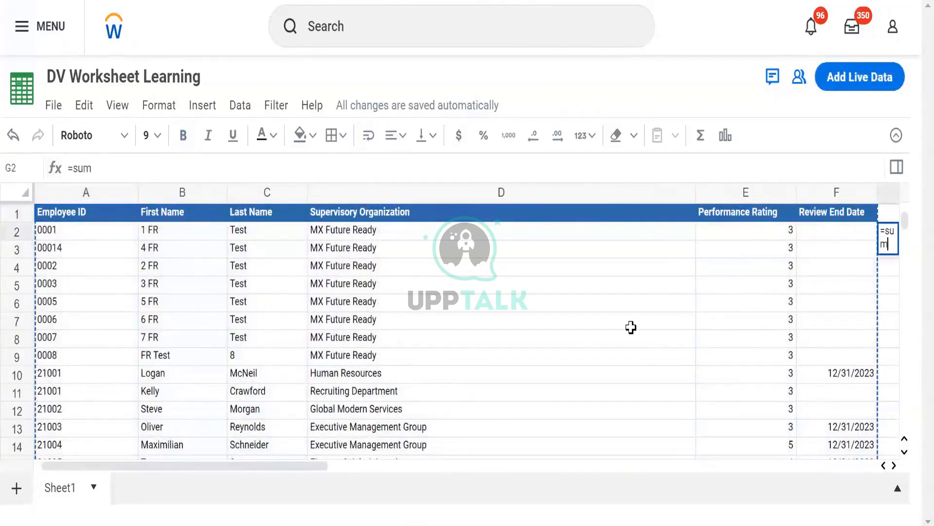
{"action": "type", "text": "("}
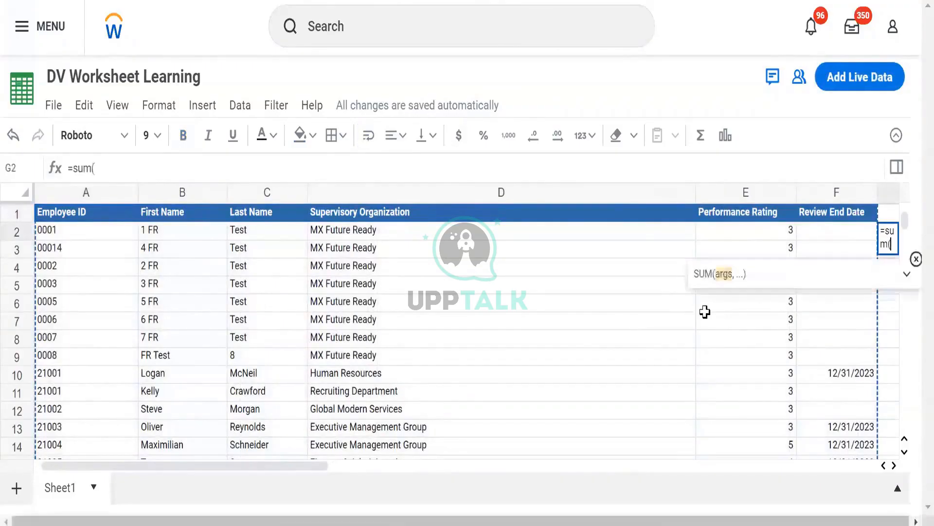
{"action": "left_click", "coordinate": [733, 231]}
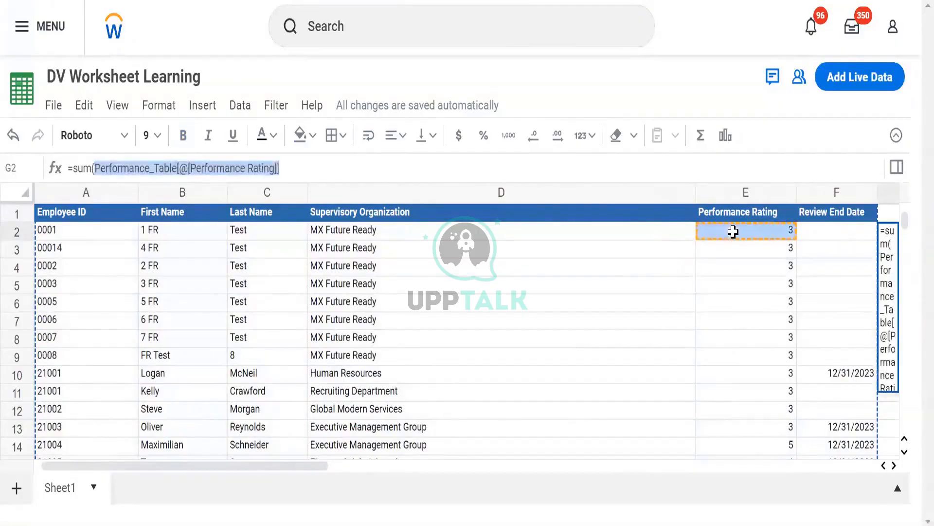
{"action": "key", "text": "ctrl+shift+Down"}
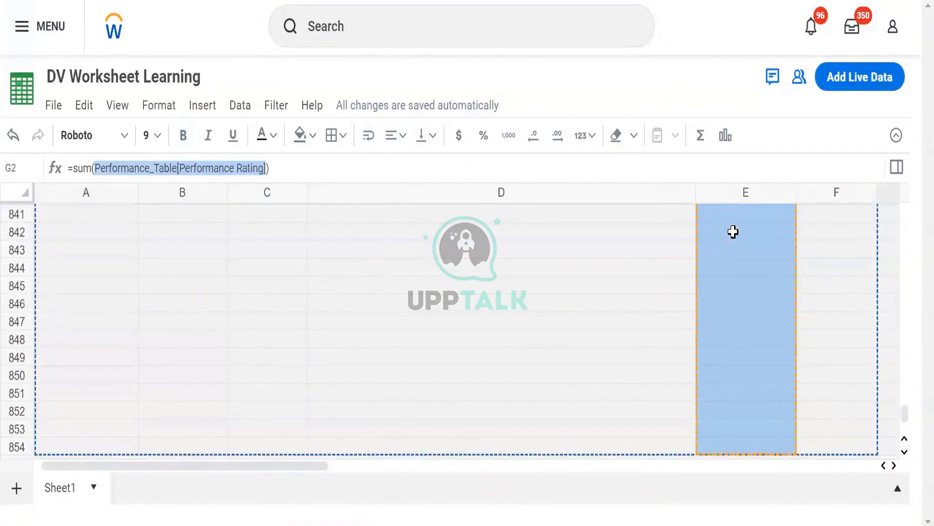
{"action": "key", "text": "Return"}
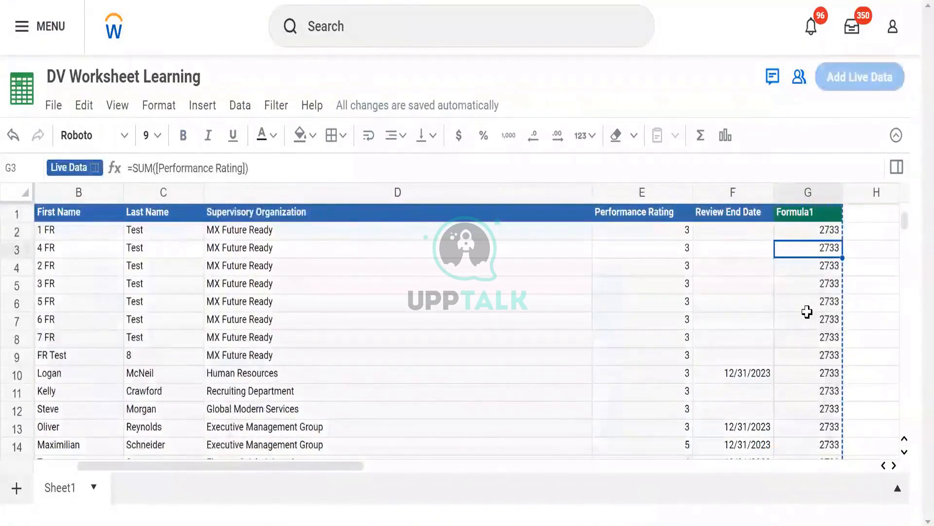
Examine the formula and values filled down column G beside the live data
{"action": "left_click", "coordinate": [806, 385]}
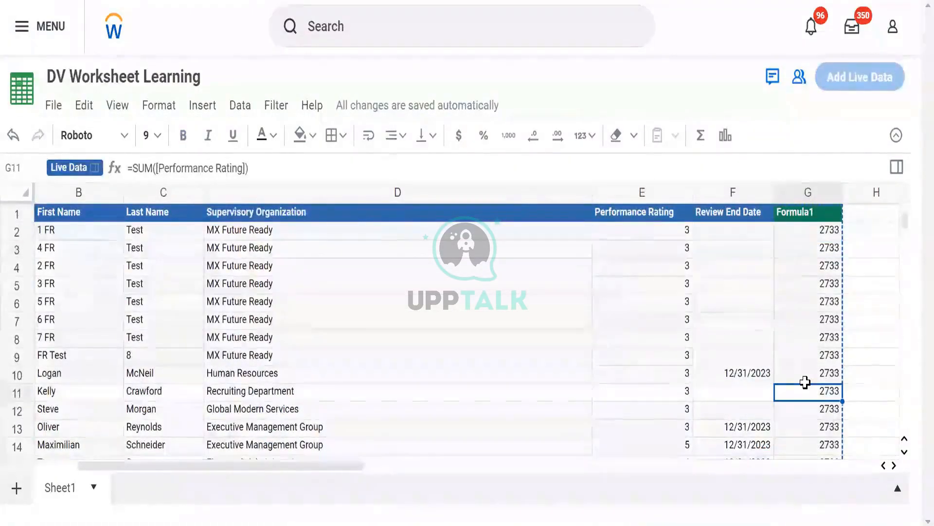
{"action": "scroll", "coordinate": [805, 382], "scroll_direction": "down", "scroll_amount": 3}
{"action": "scroll", "coordinate": [805, 382], "scroll_direction": "up", "scroll_amount": 3}
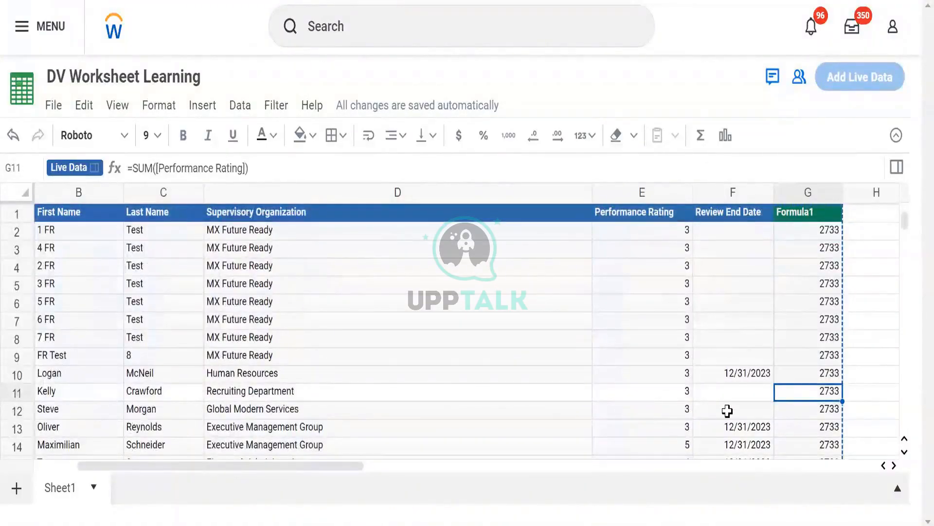
Clear the formula beside Performance_Table and try a SUM formula with an empty column reference, =SUM([]), in cell G2
{"action": "left_click", "coordinate": [814, 232]}
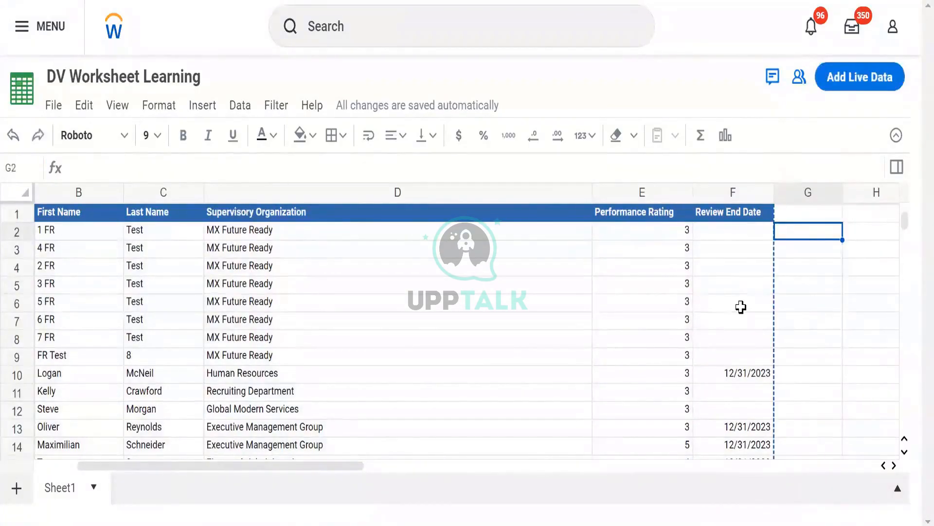
{"action": "type", "text": "=sum("}
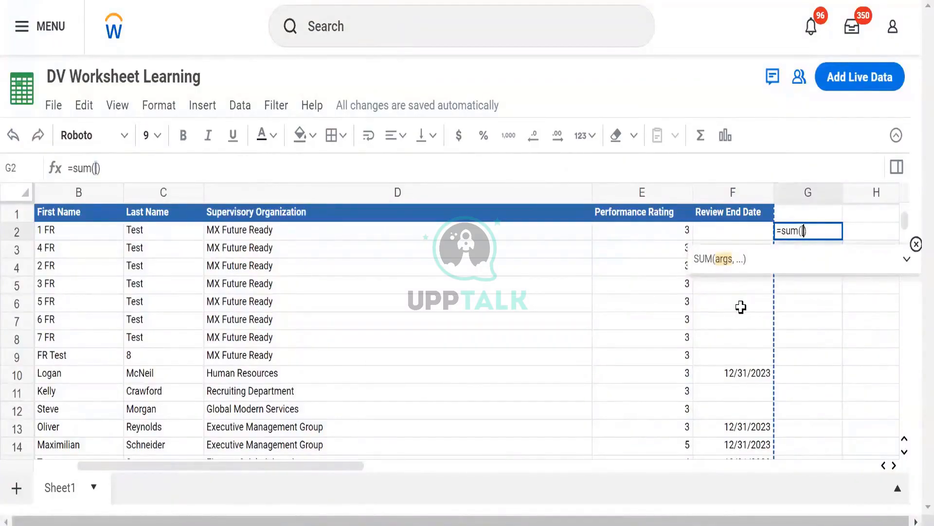
{"action": "key", "text": "Tab"}
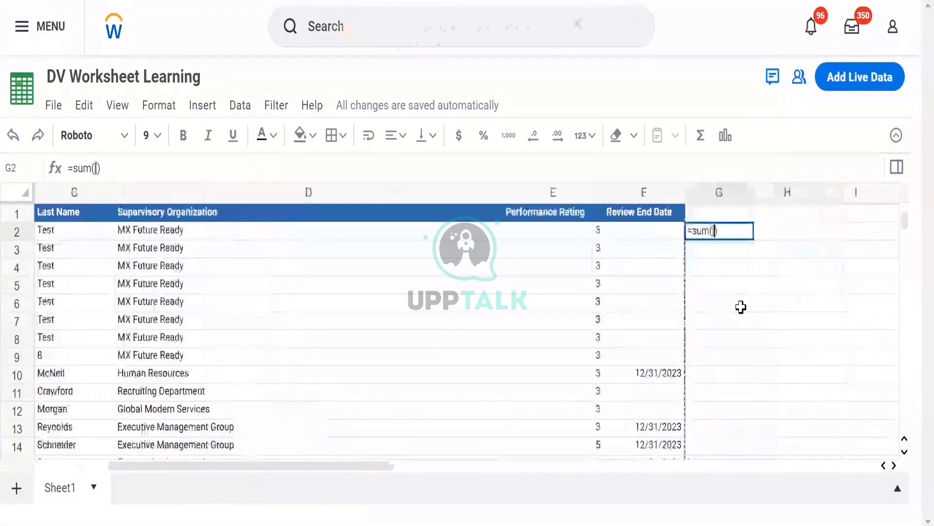
{"action": "type", "text": "[]"}
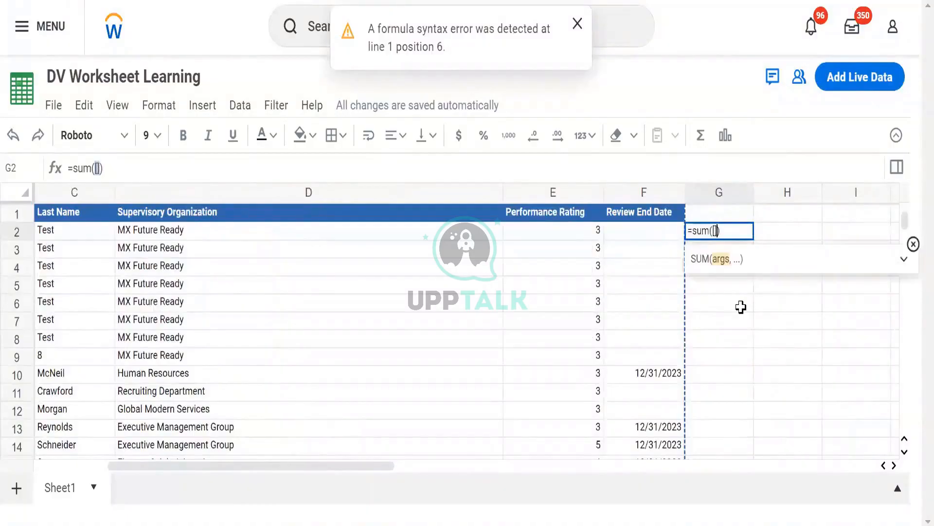
{"action": "key", "text": "Return"}
{"action": "type", "text": "pe"}
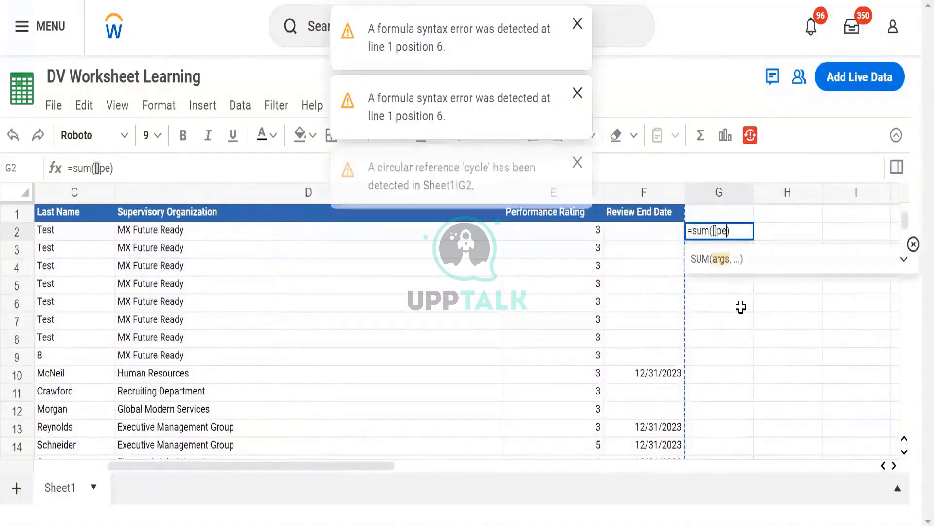
Try [perform] as the column reference in the SUM formula in G2 and check the filled-down column
{"action": "left_click", "coordinate": [695, 213]}
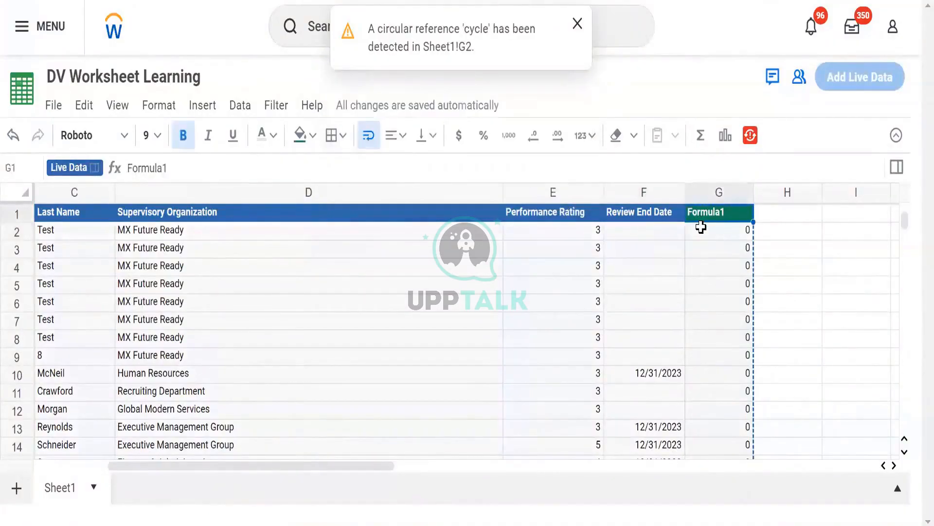
{"action": "left_click", "coordinate": [700, 227]}
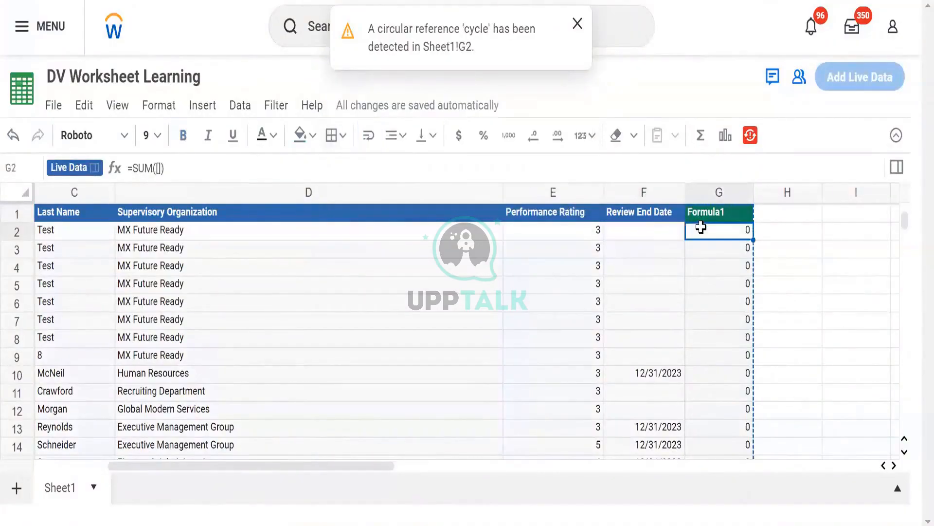
{"action": "left_click", "coordinate": [160, 167]}
{"action": "type", "text": "perform"}
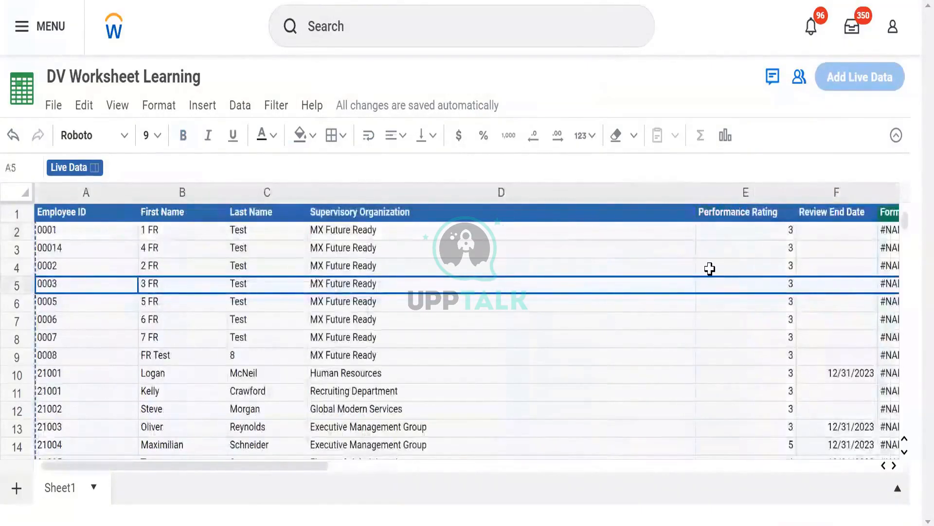
{"action": "scroll", "coordinate": [706, 269], "scroll_direction": "right", "scroll_amount": 10}
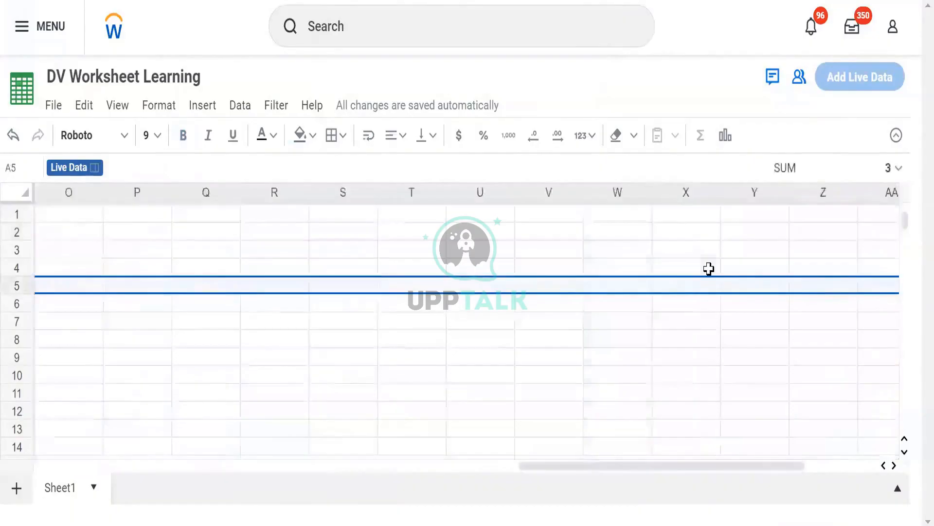
{"action": "scroll", "coordinate": [709, 269], "scroll_direction": "left", "scroll_amount": 10}
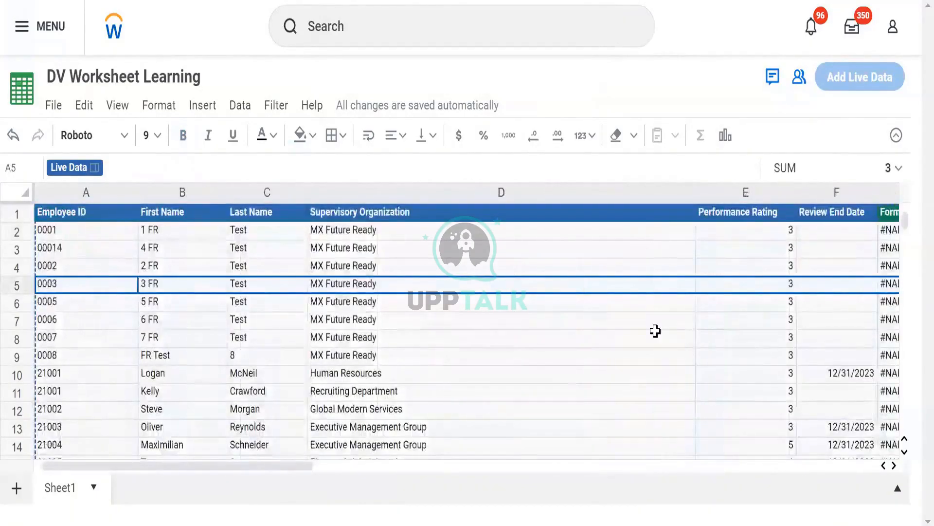
{"action": "scroll", "coordinate": [655, 331], "scroll_direction": "right", "scroll_amount": 5}
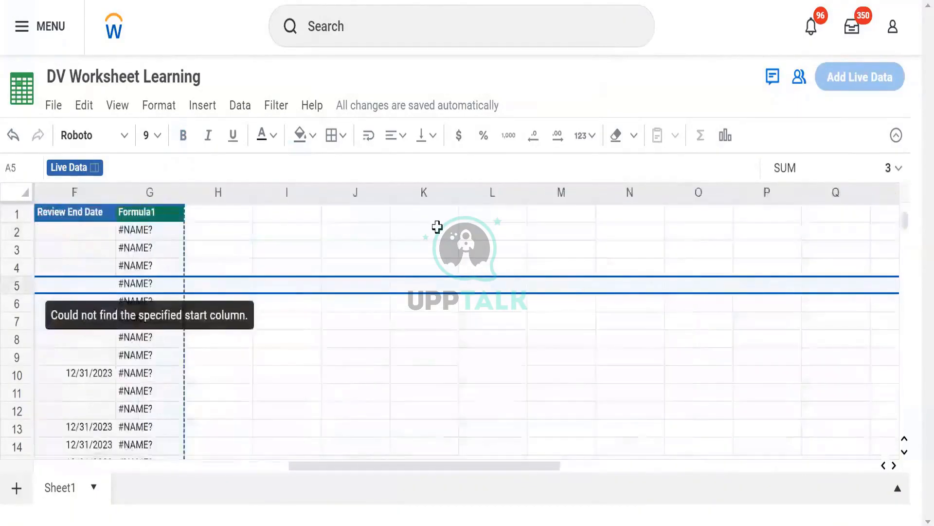
Replace the column reference in the G2 formula so that it reads =SUM(E:E)
{"action": "left_click", "coordinate": [154, 230]}
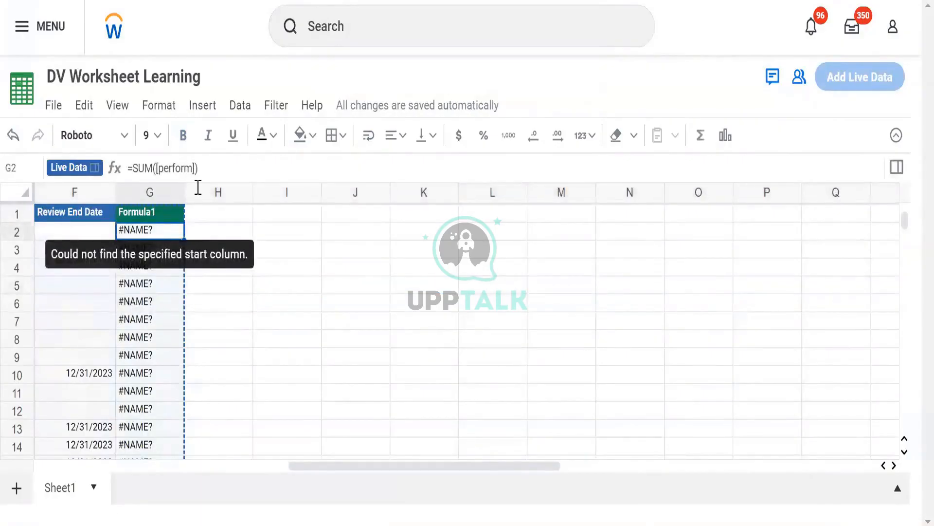
{"action": "left_click", "coordinate": [198, 186]}
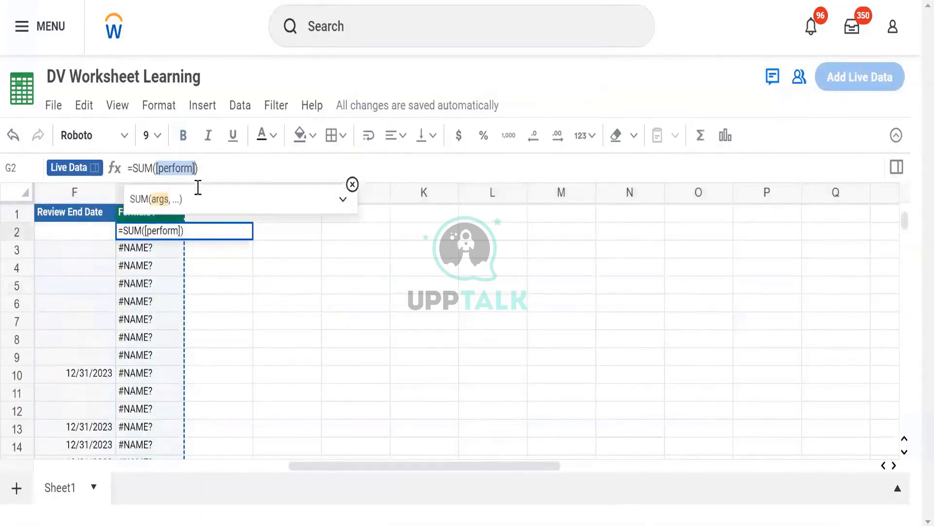
{"action": "key", "text": "BackSpace"}
{"action": "key", "text": "BackSpace"}
{"action": "key", "text": "BackSpace"}
{"action": "key", "text": "BackSpace"}
{"action": "key", "text": "BackSpace"}
{"action": "key", "text": "BackSpace"}
{"action": "key", "text": "BackSpace"}
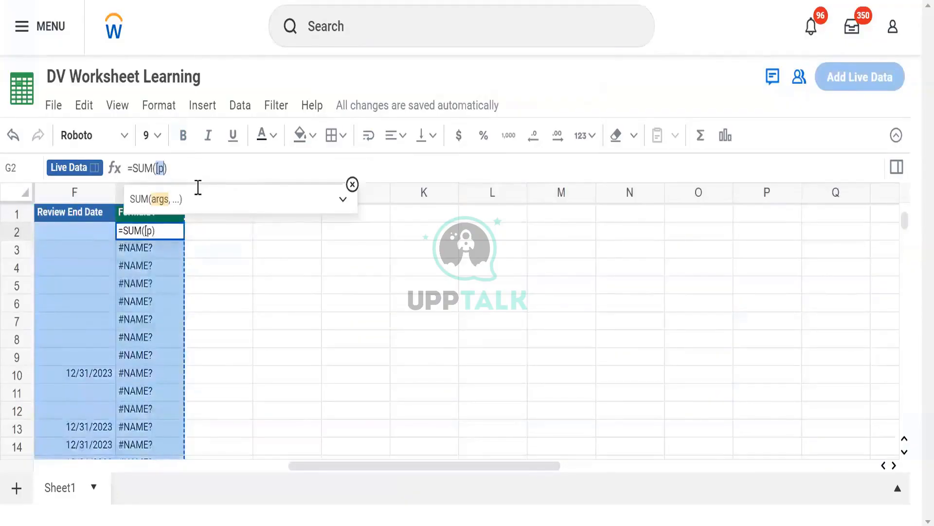
{"action": "key", "text": "BackSpace"}
{"action": "key", "text": "BackSpace"}
{"action": "type", "text": "E:E"}
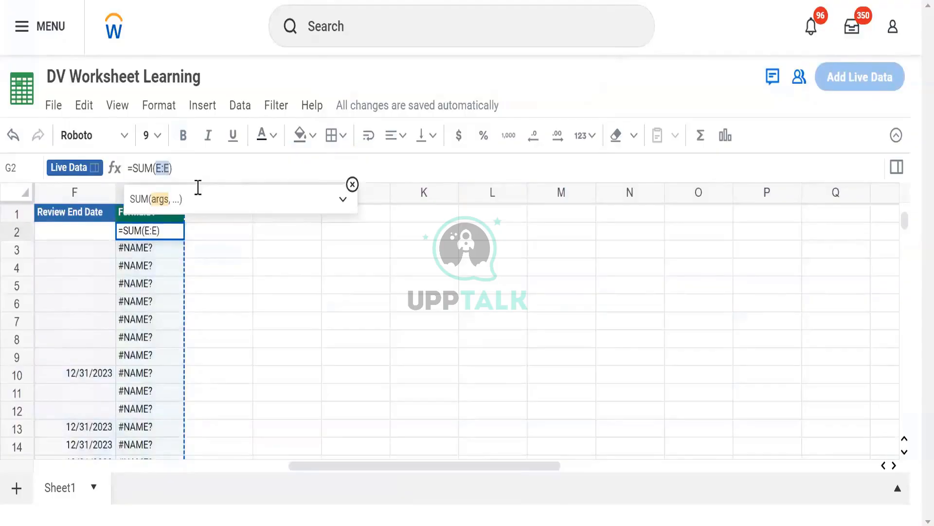
{"action": "key", "text": "Return"}
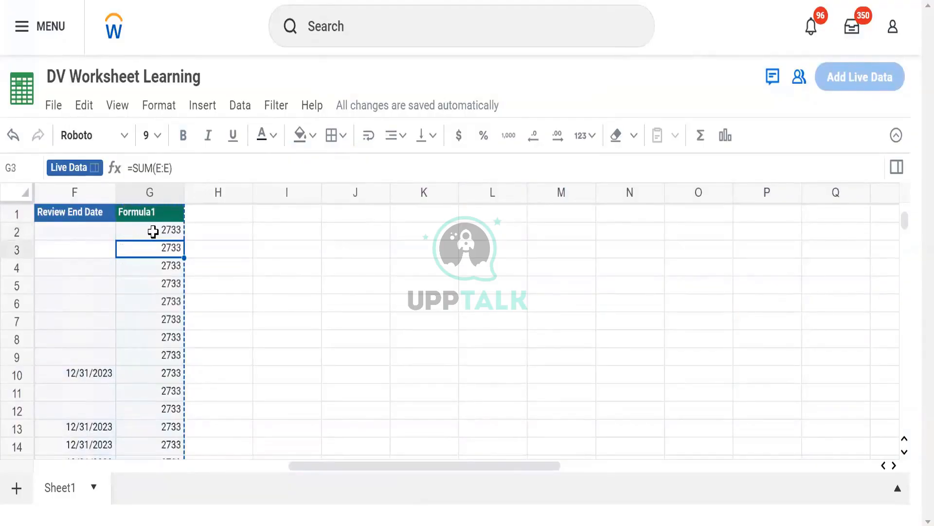
Examine the SUM formula filled down column G against the Performance Rating values and header in column E
{"action": "left_click", "coordinate": [154, 232]}
{"action": "scroll", "coordinate": [433, 333], "scroll_direction": "left", "scroll_amount": 5}
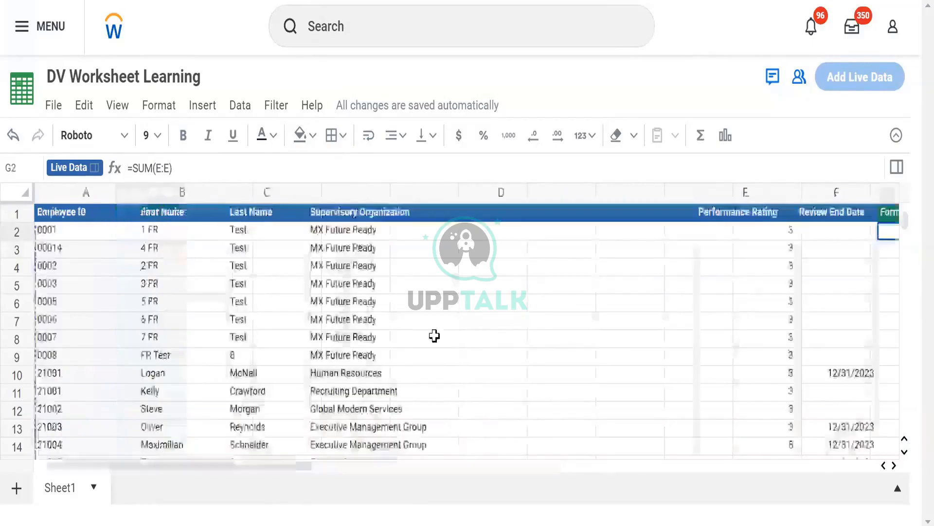
{"action": "left_click", "coordinate": [605, 295]}
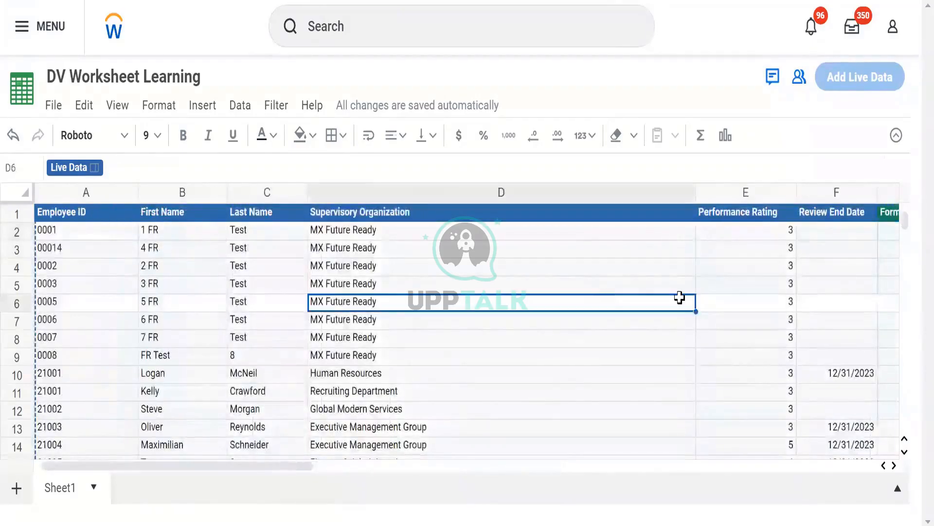
{"action": "scroll", "coordinate": [681, 299], "scroll_direction": "right", "scroll_amount": 5}
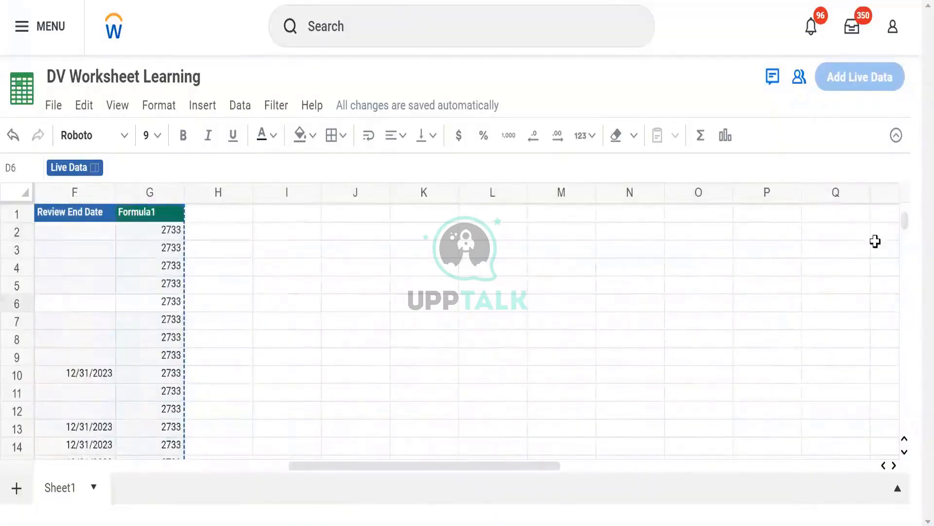
{"action": "scroll", "coordinate": [894, 237], "scroll_direction": "left", "scroll_amount": 5}
{"action": "left_click", "coordinate": [894, 237]}
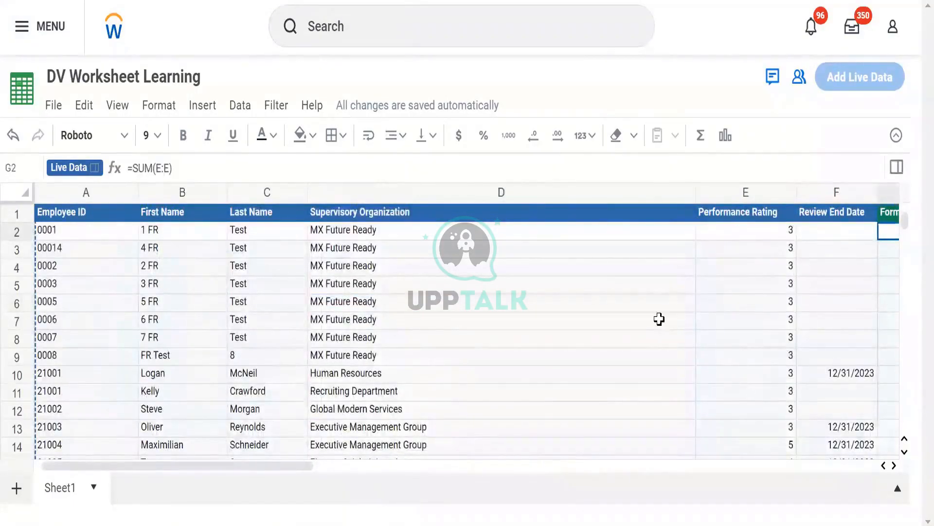
{"action": "left_click", "coordinate": [751, 231]}
{"action": "scroll", "coordinate": [613, 242], "scroll_direction": "right", "scroll_amount": 3}
{"action": "scroll", "coordinate": [612, 242], "scroll_direction": "right", "scroll_amount": 2}
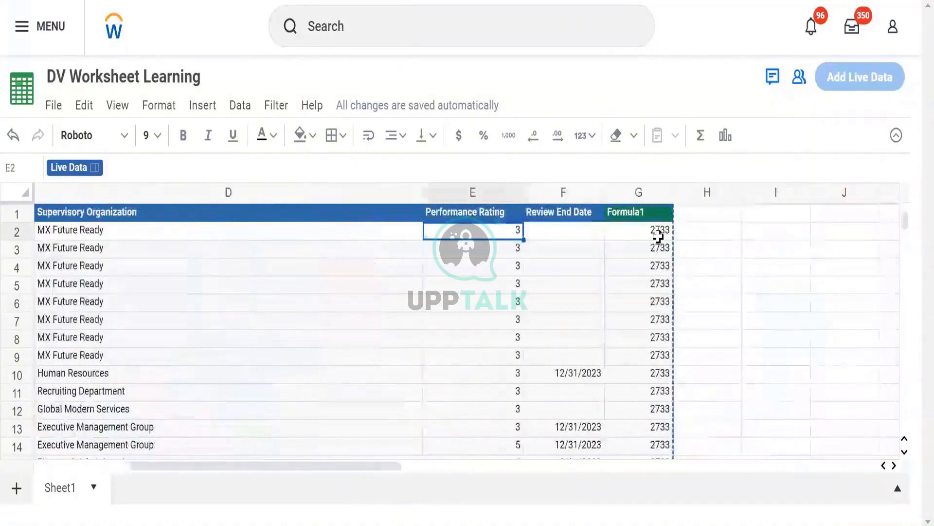
{"action": "left_click", "coordinate": [621, 266]}
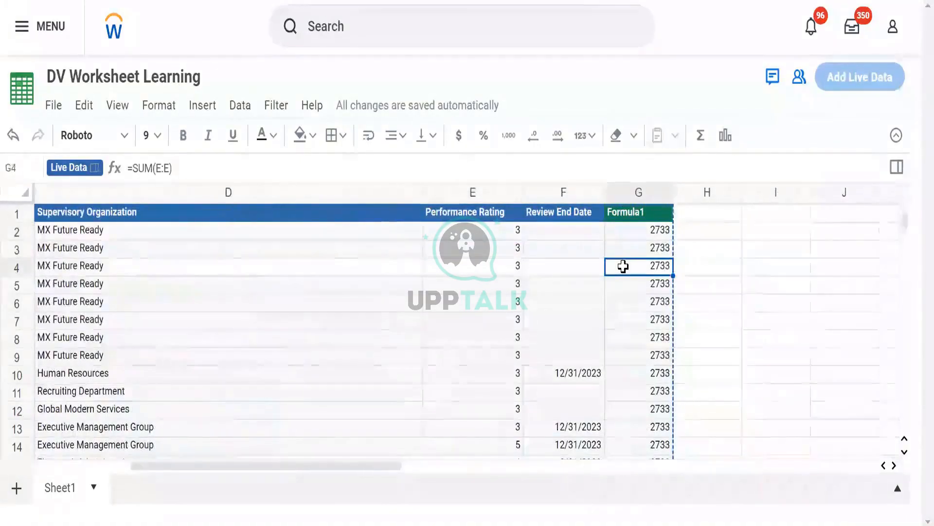
{"action": "left_click", "coordinate": [632, 335]}
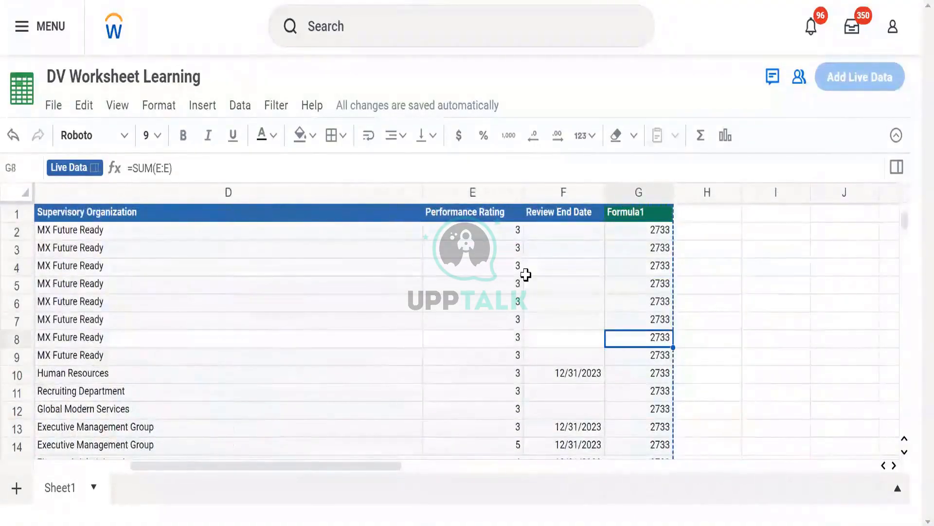
{"action": "left_click", "coordinate": [479, 211]}
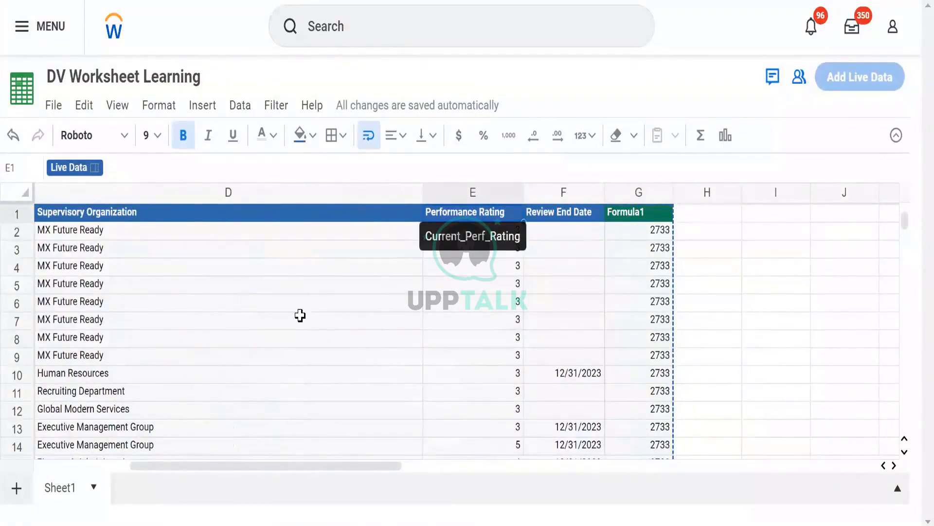
{"action": "scroll", "coordinate": [300, 315], "scroll_direction": "left", "scroll_amount": 3}
{"action": "scroll", "coordinate": [331, 331], "scroll_direction": "right", "scroll_amount": 5}
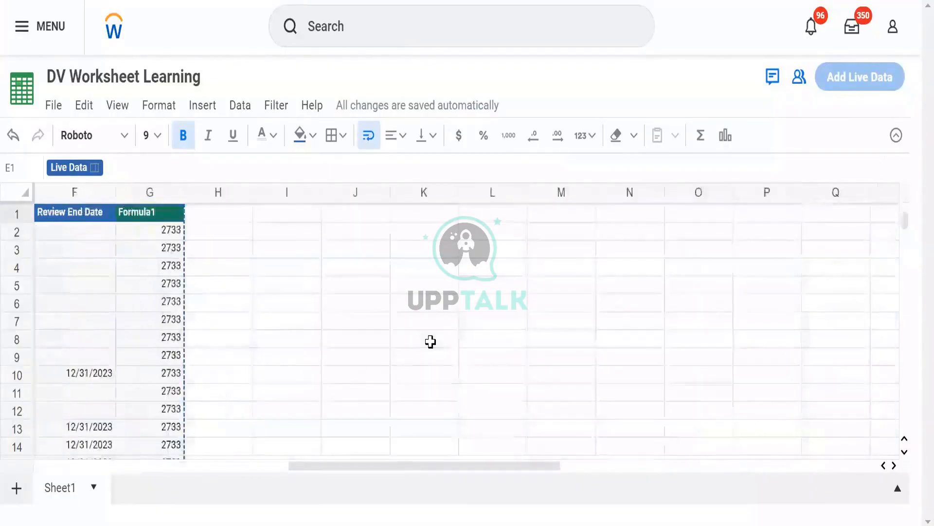
{"action": "scroll", "coordinate": [321, 317], "scroll_direction": "left", "scroll_amount": 5}
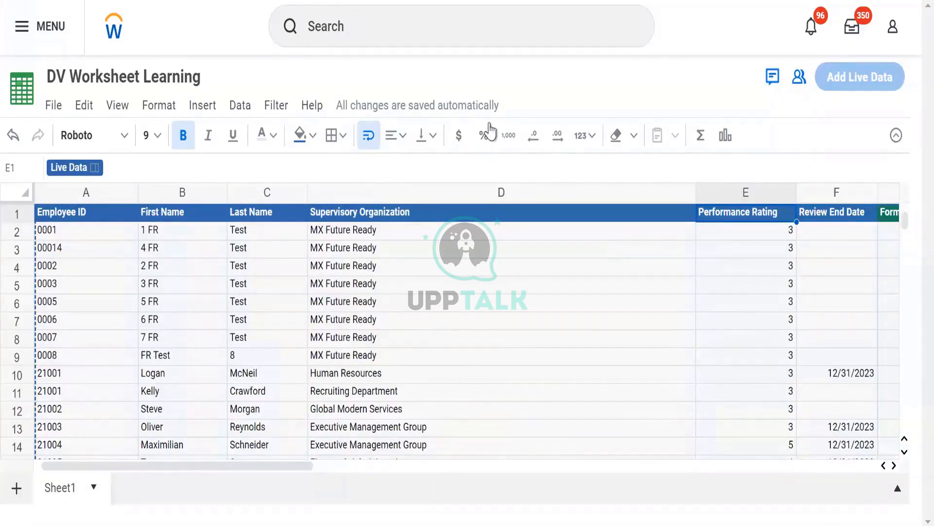
Format all Performance Rating values from E2 to the end of the table with two decimal places
{"action": "left_click", "coordinate": [515, 132]}
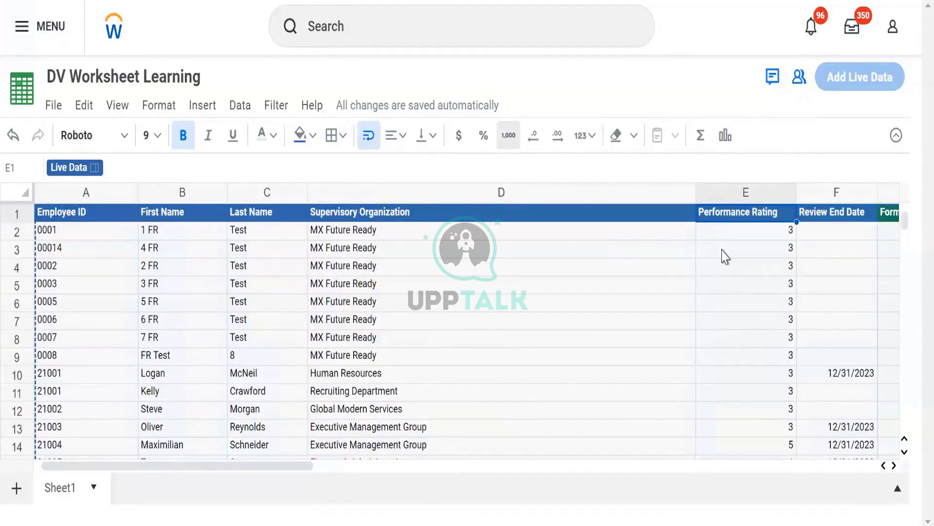
{"action": "left_click", "coordinate": [774, 235]}
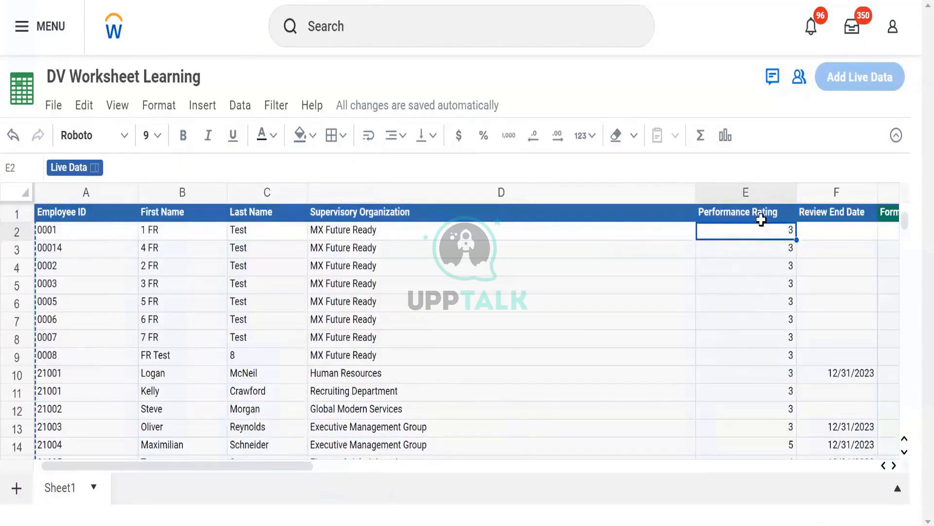
{"action": "mouse_move", "coordinate": [762, 217]}
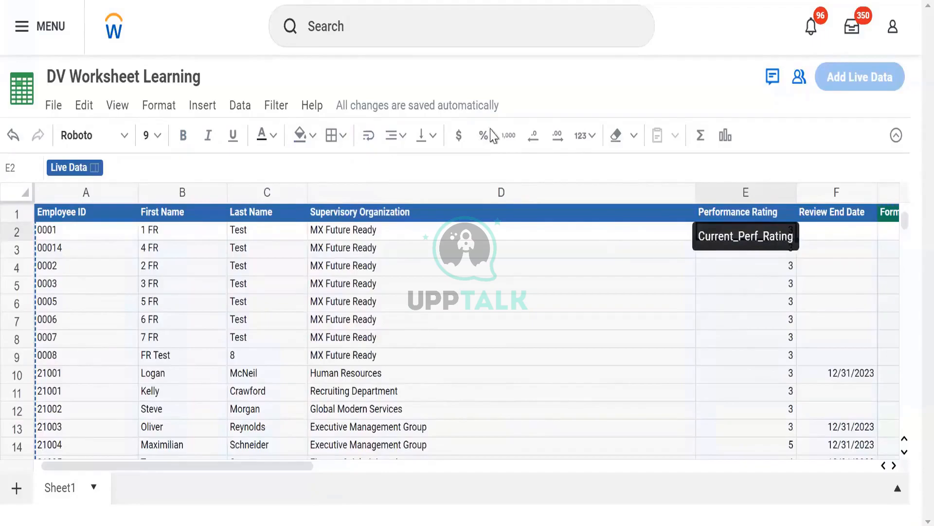
{"action": "key", "text": "ctrl+shift+Down"}
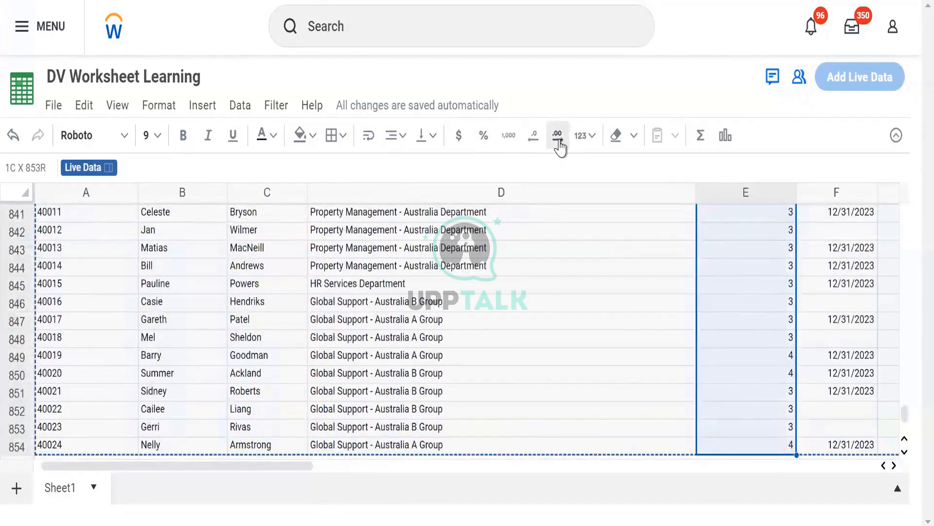
{"action": "left_click", "coordinate": [559, 142]}
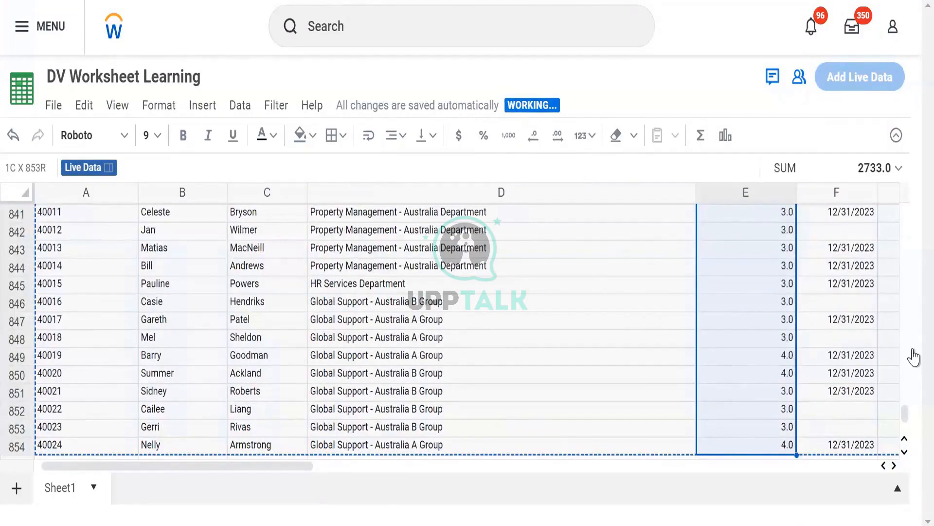
{"action": "left_click", "coordinate": [558, 143]}
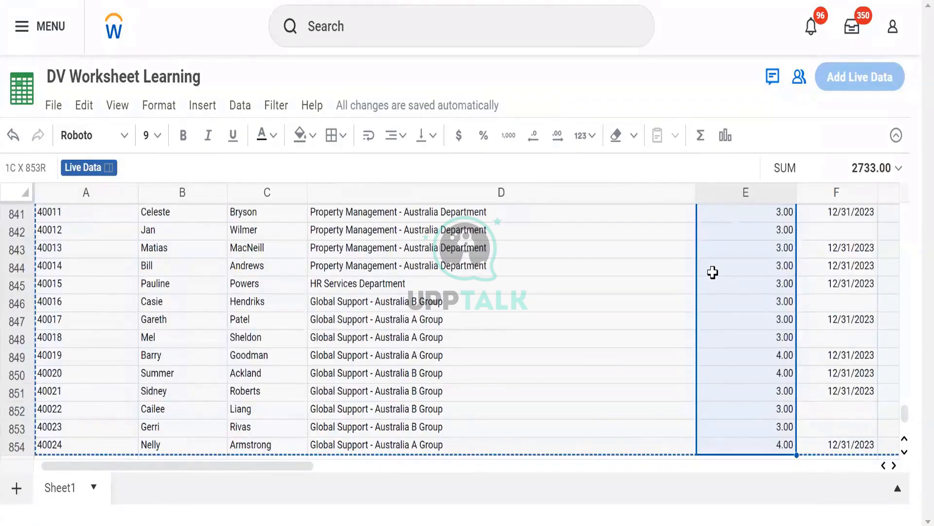
{"action": "scroll", "coordinate": [713, 273], "scroll_direction": "up", "scroll_amount": 20}
{"action": "scroll", "coordinate": [712, 273], "scroll_direction": "up", "scroll_amount": 10}
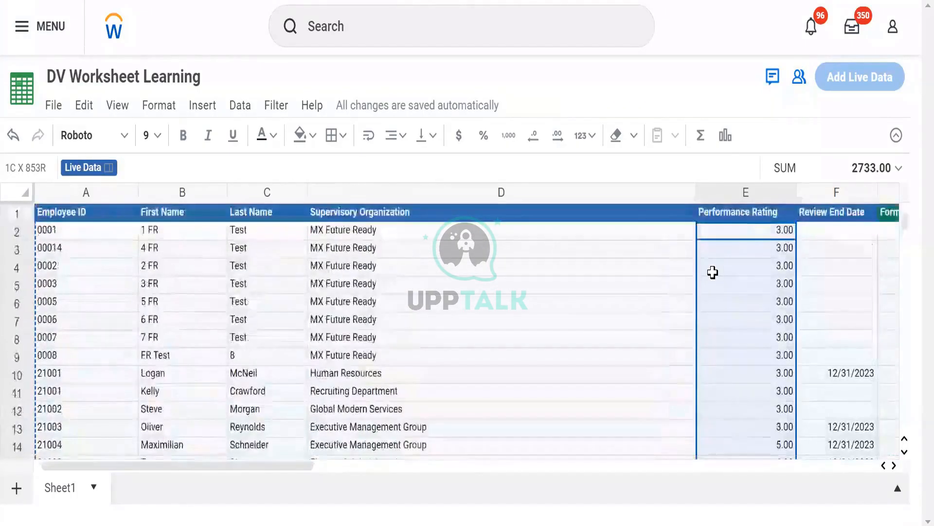